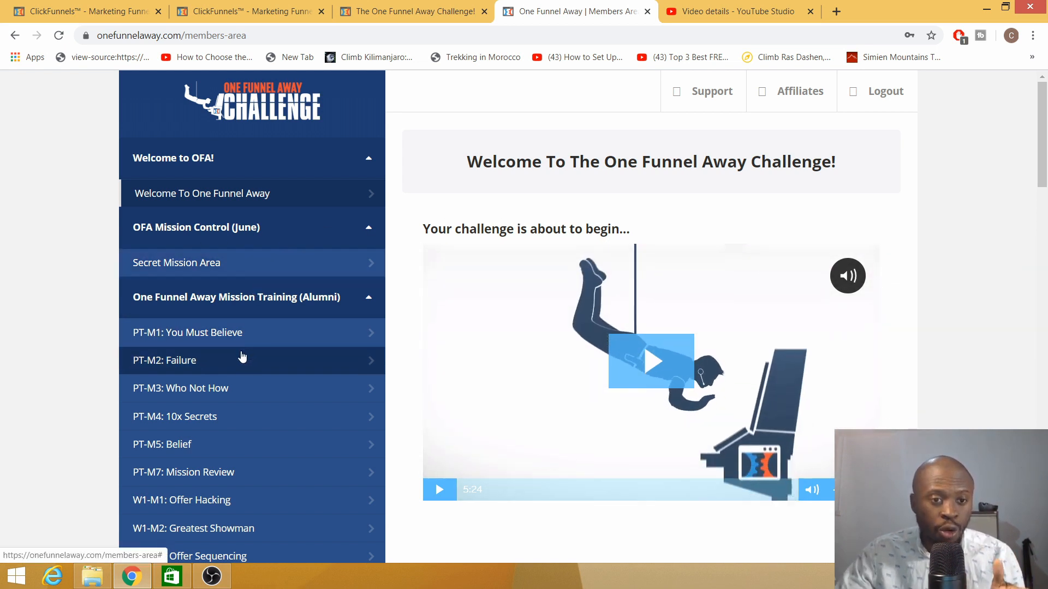
# Look through the One Funnel Away mission training lessons and collapse the Bonus - 30days.com Summit Interviews section
pyautogui.scroll(-8, 156, 293)
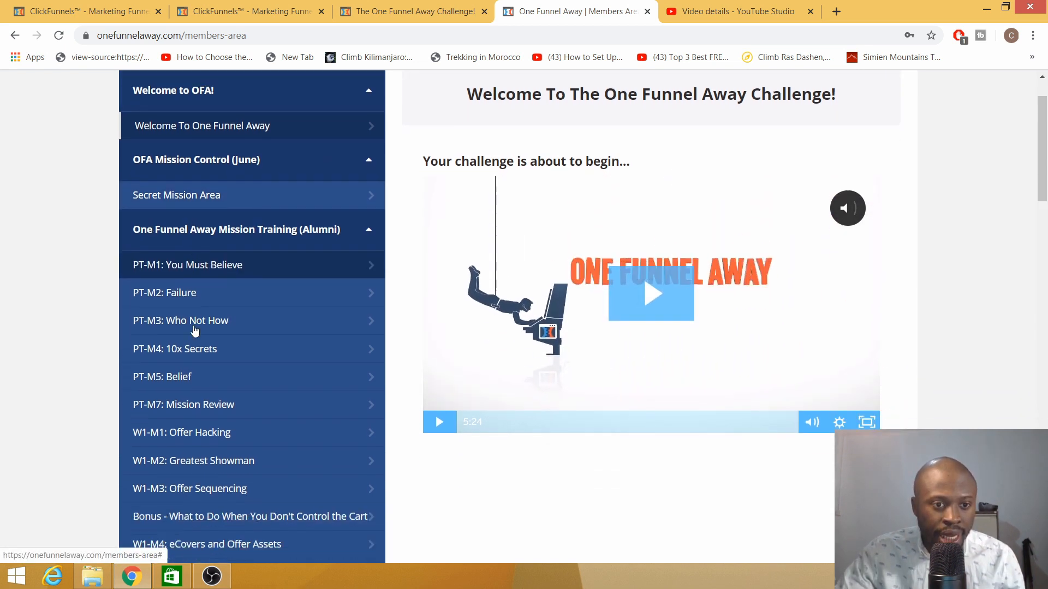
pyautogui.scroll(-13, 202, 371)
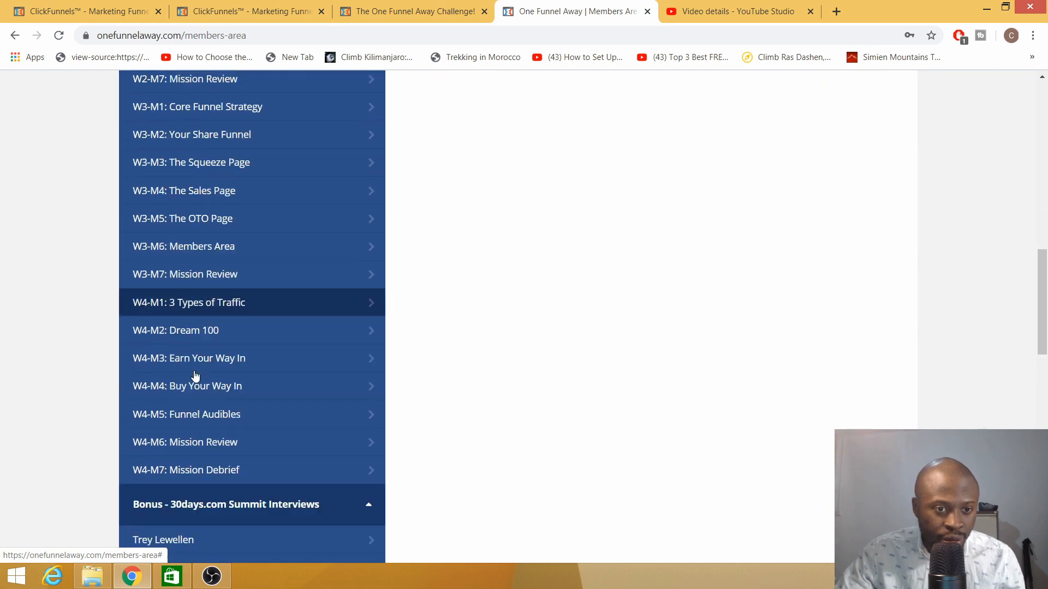
pyautogui.scroll(2, 180, 344)
pyautogui.scroll(5, 176, 331)
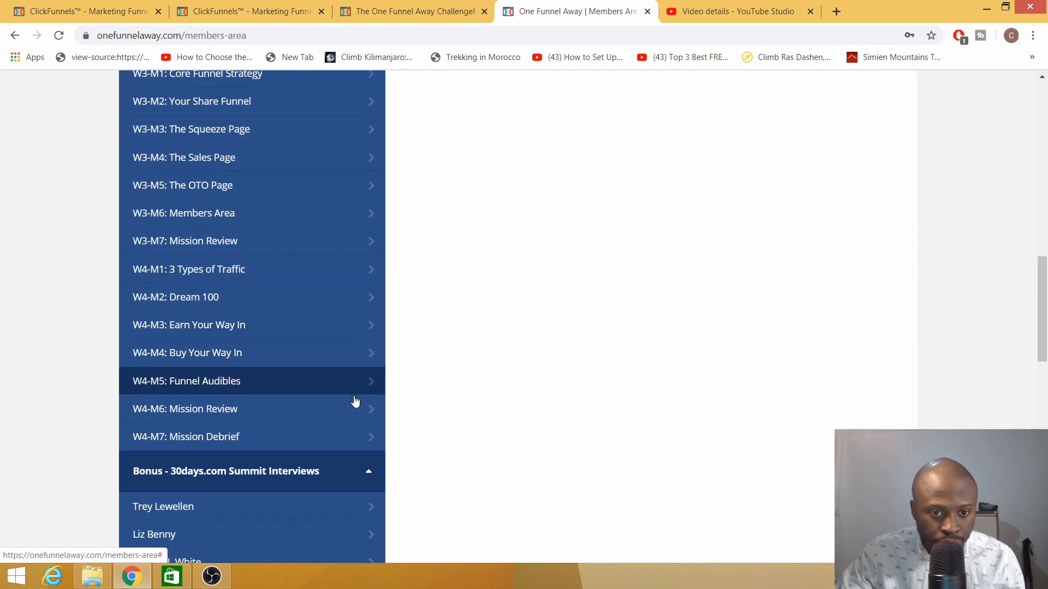
pyautogui.click(367, 473)
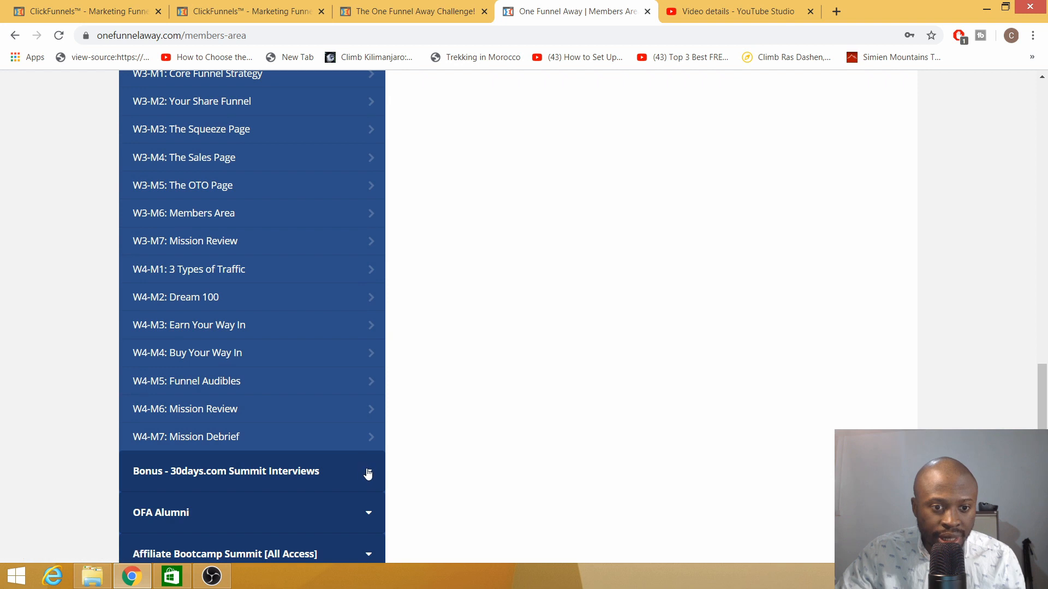
pyautogui.scroll(7, 328, 398)
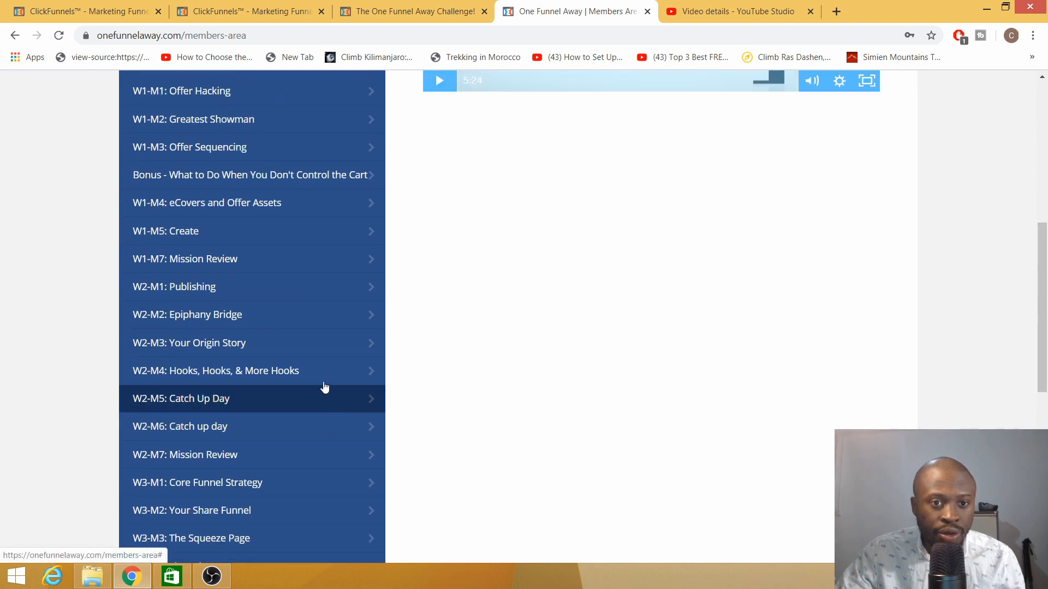
# Open the W1-M5: Create lesson and look over its training videos, worksheet download and coaching calls
pyautogui.click(365, 245)
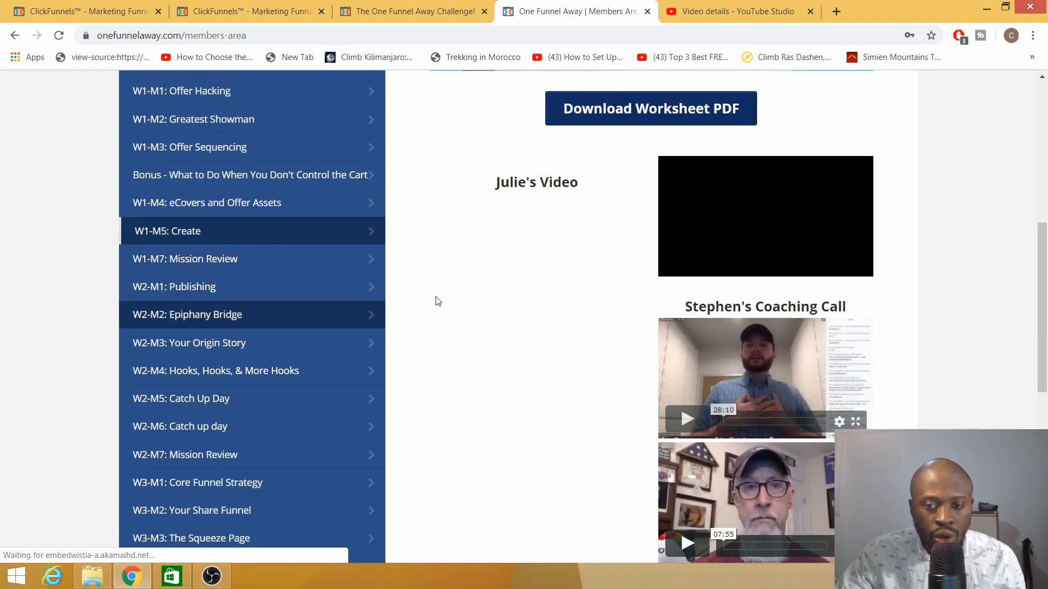
pyautogui.scroll(-1, 711, 387)
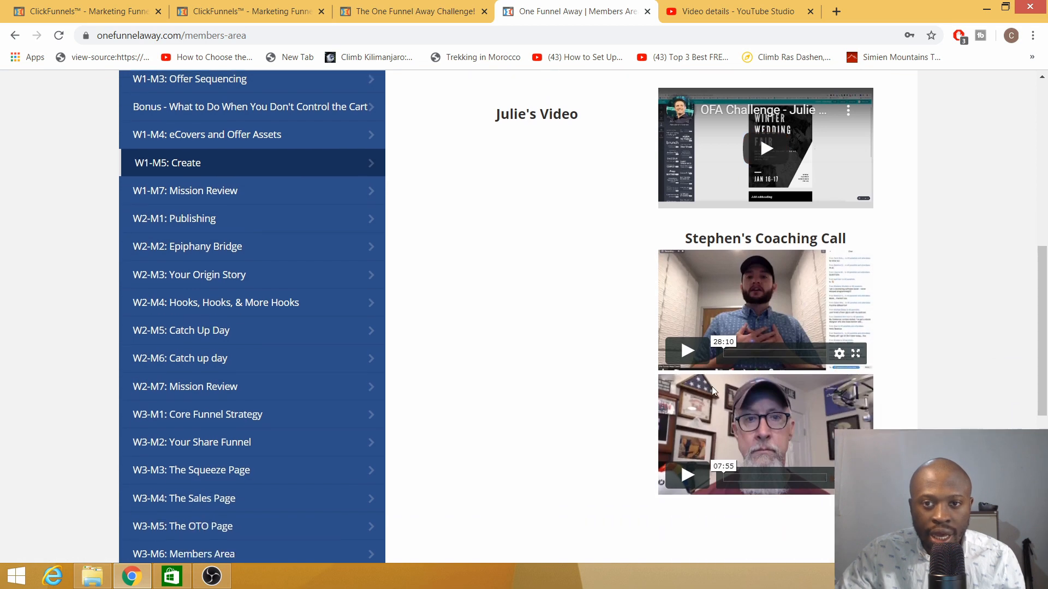
pyautogui.scroll(5, 625, 368)
pyautogui.scroll(-4, 616, 377)
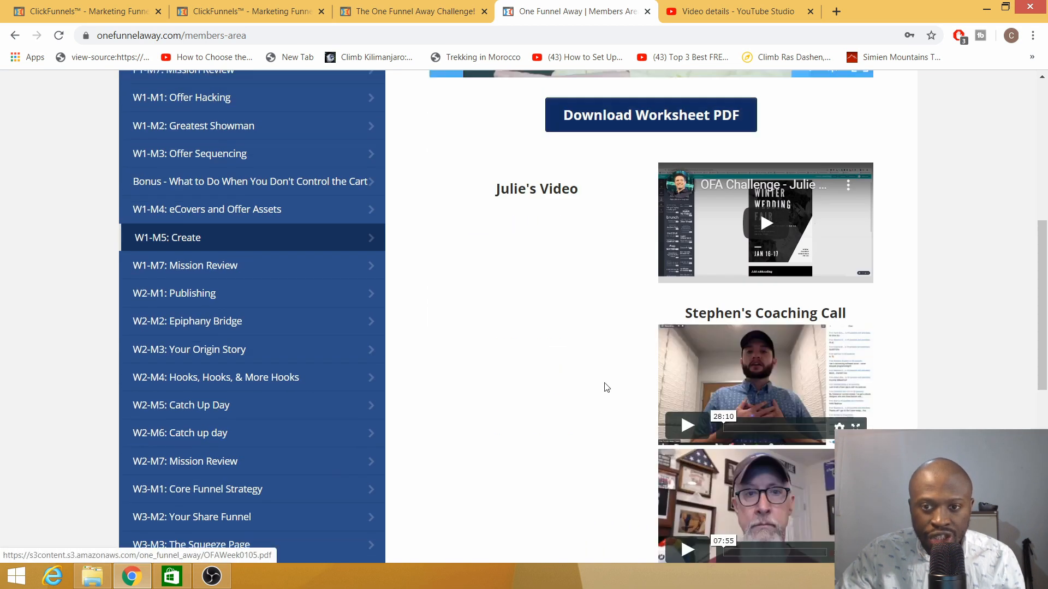
pyautogui.scroll(5, 601, 354)
pyautogui.scroll(-12, 248, 364)
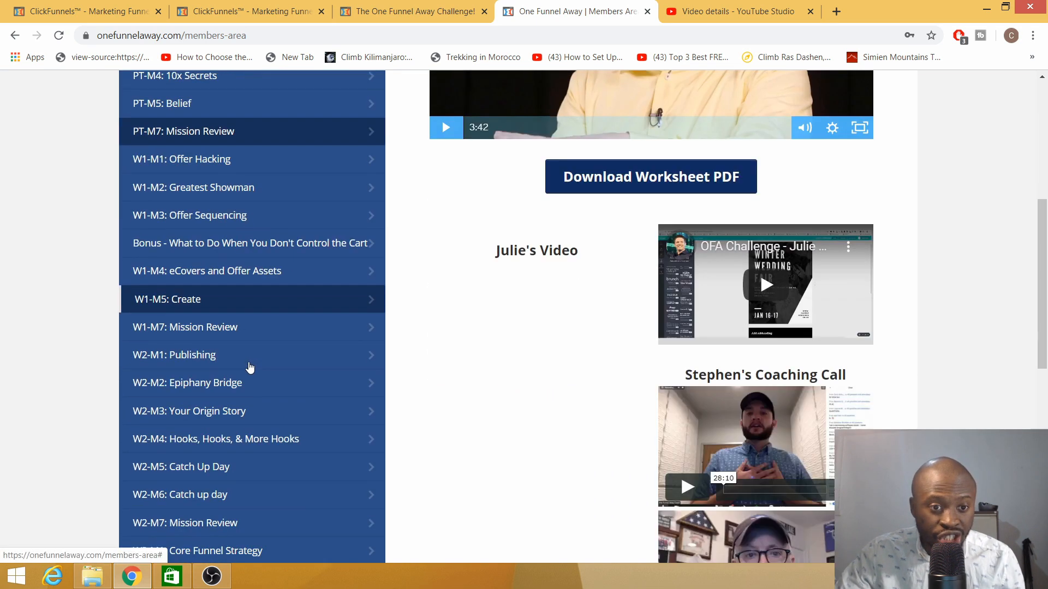
# Expand the 30days.com Summit Interviews bonus, open Stephen Larsen's interview page, and look over its videos and the speaker list
pyautogui.click(330, 421)
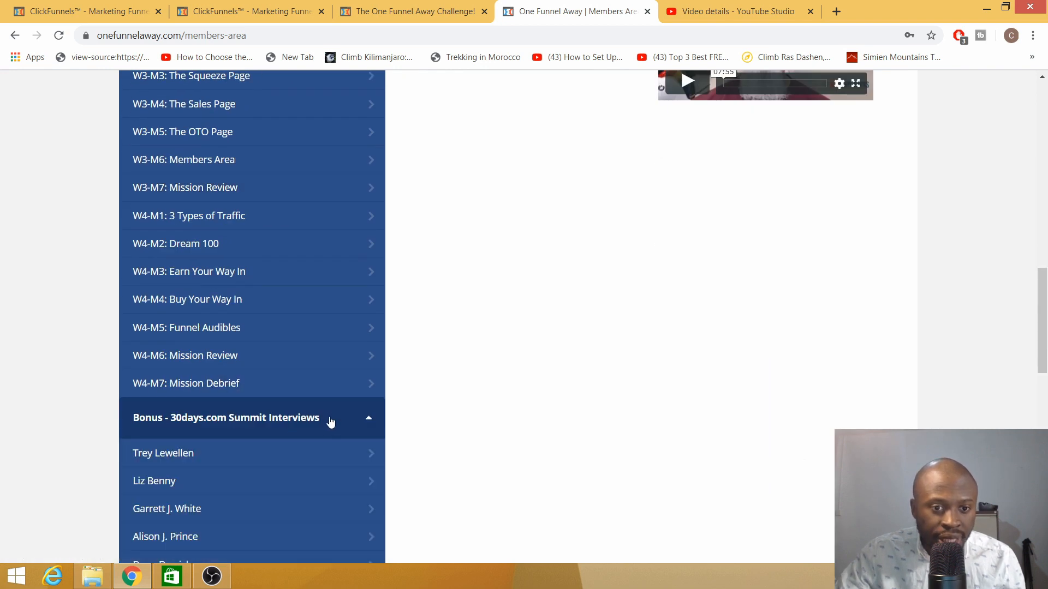
pyautogui.scroll(-5, 264, 432)
pyautogui.click(195, 352)
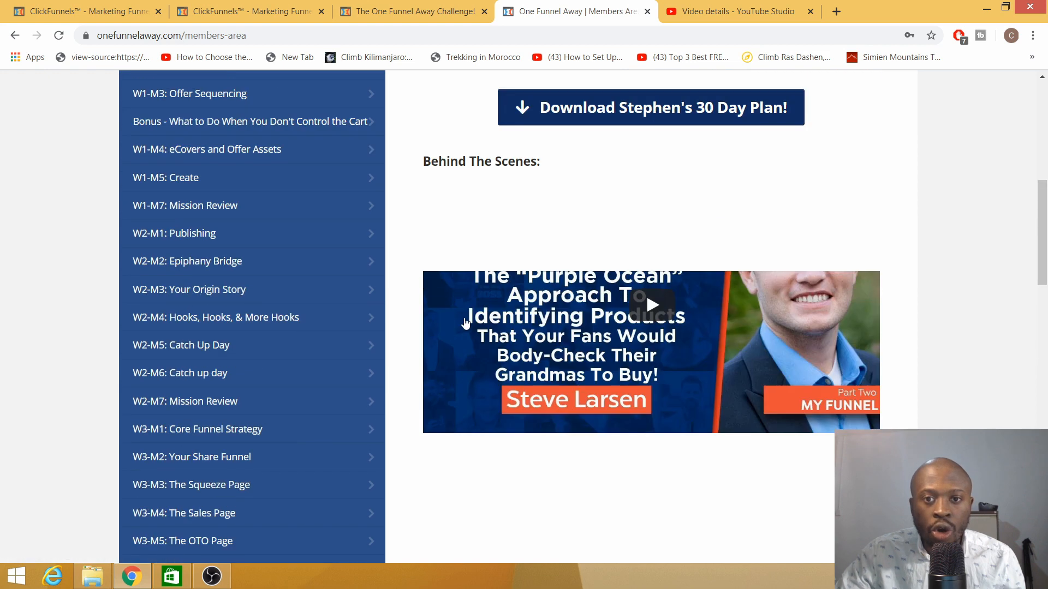
pyautogui.scroll(-7, 328, 426)
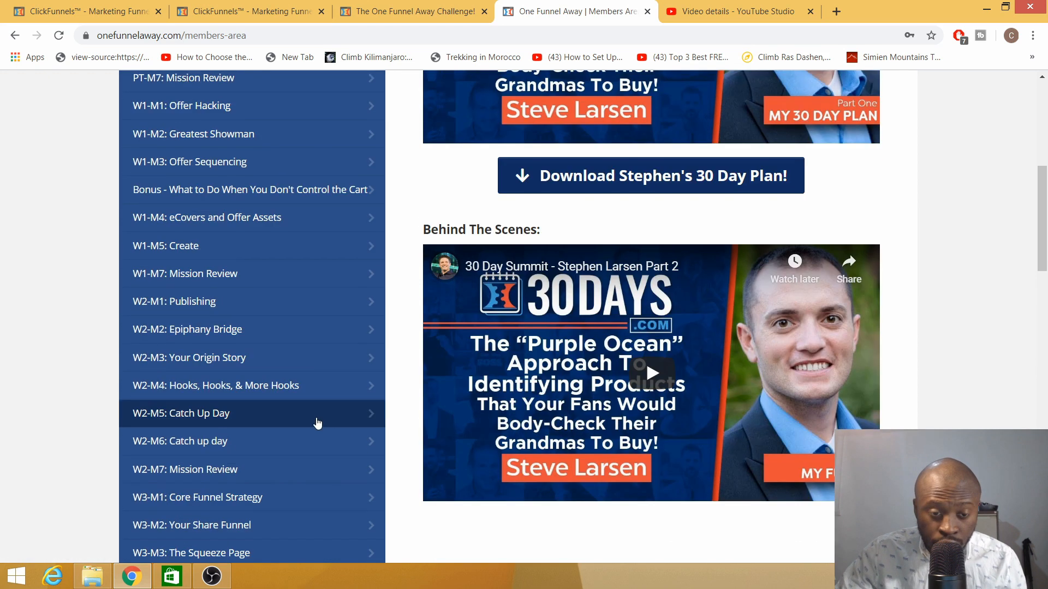
pyautogui.scroll(-5, 295, 432)
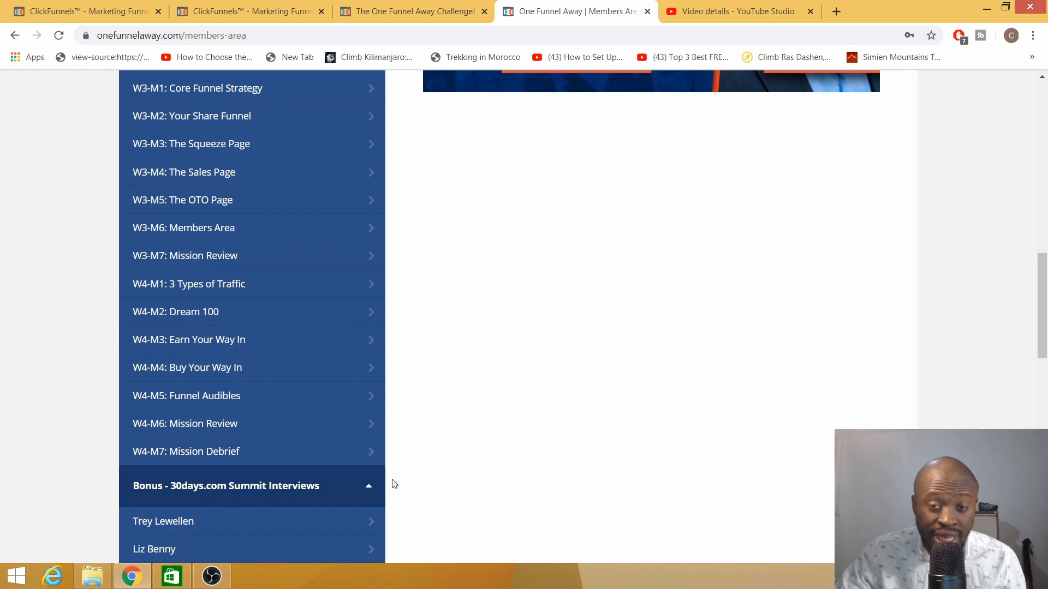
pyautogui.scroll(5, 464, 467)
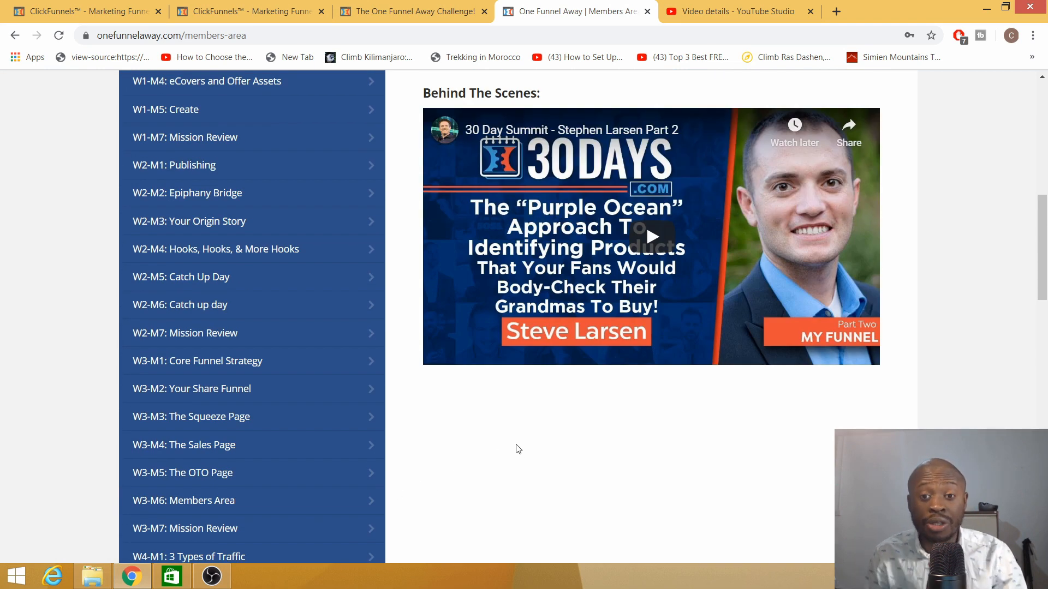
pyautogui.scroll(9, 253, 355)
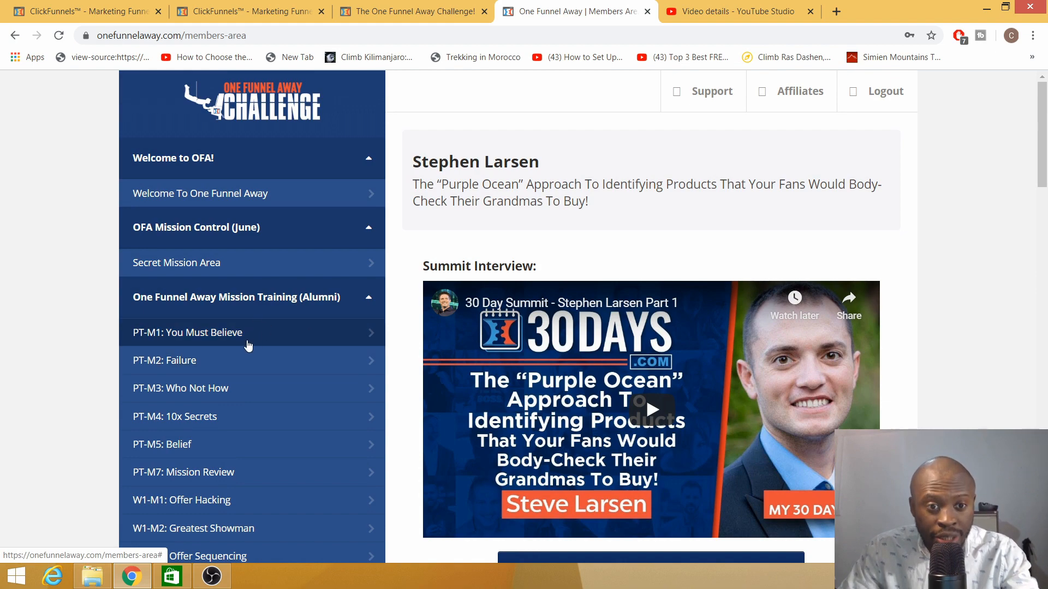
pyautogui.scroll(-9, 240, 401)
pyautogui.scroll(-16, 238, 400)
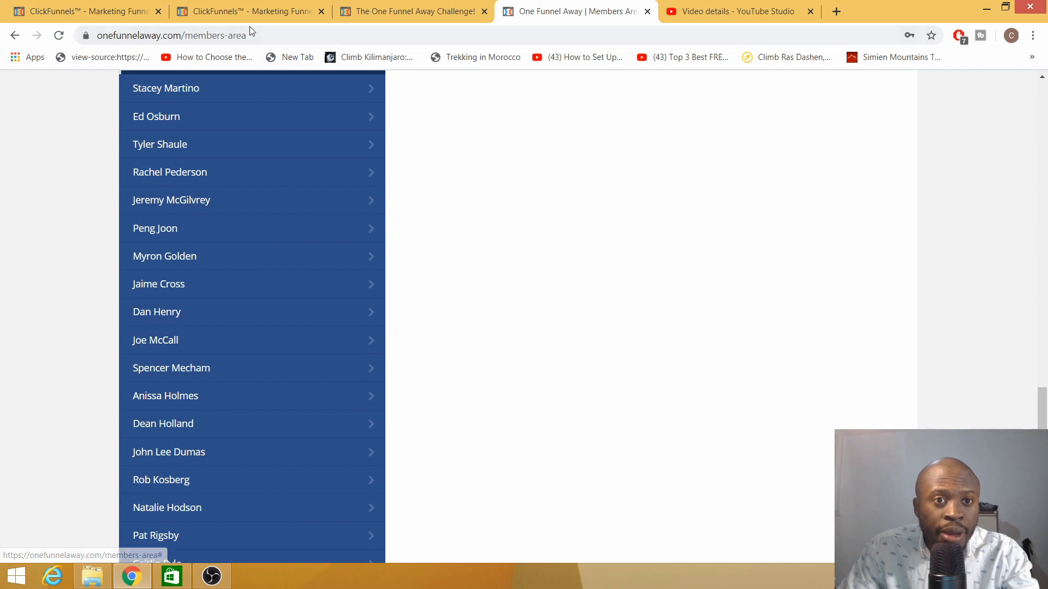
# Switch to the ClickFunnels funnel list and start a new funnel with the Cookbook Builder Process
pyautogui.click(250, 12)
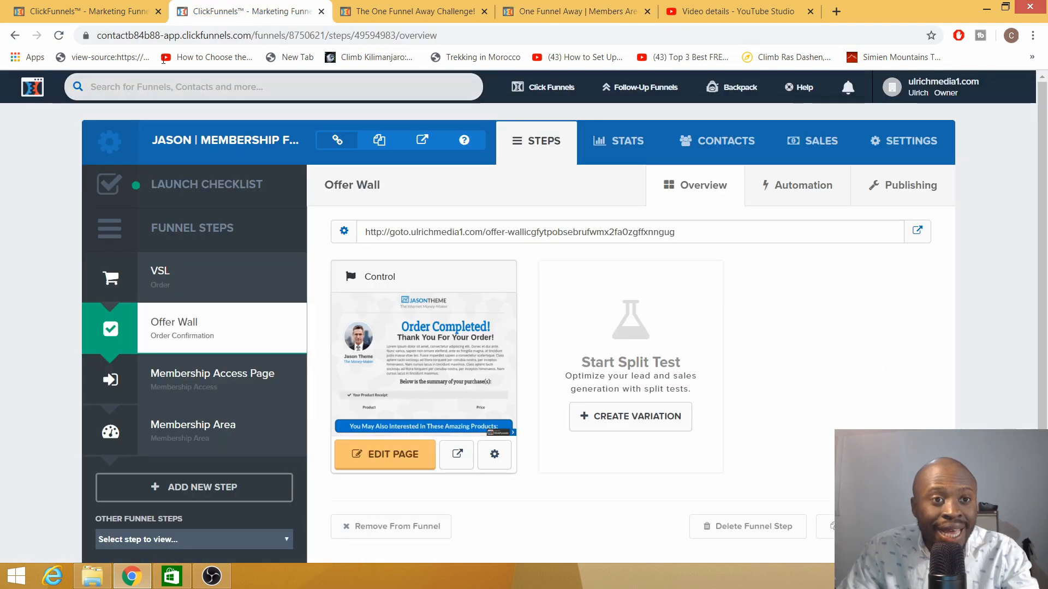
pyautogui.click(90, 12)
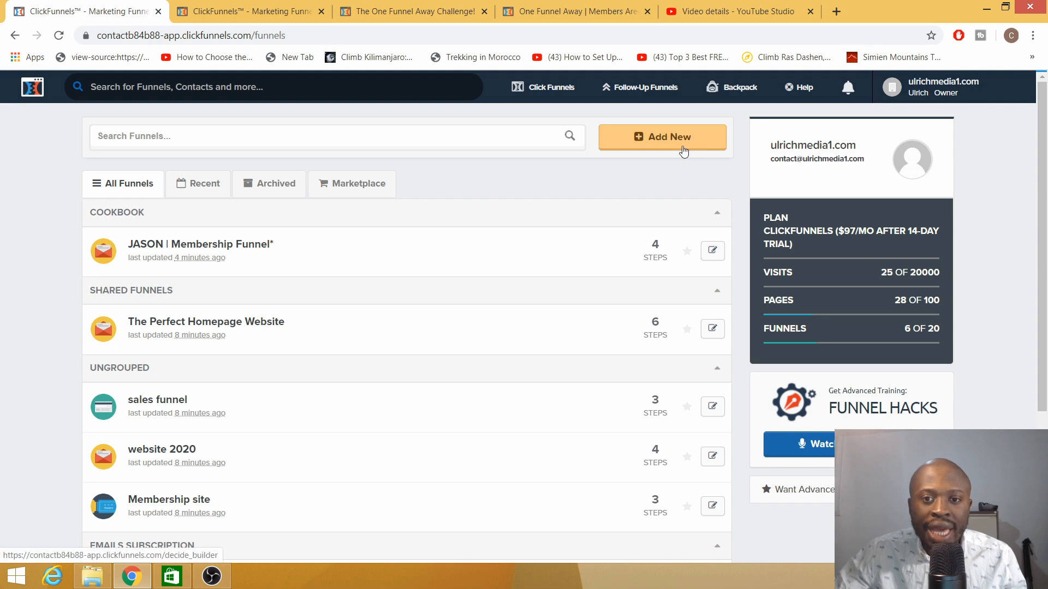
pyautogui.click(662, 143)
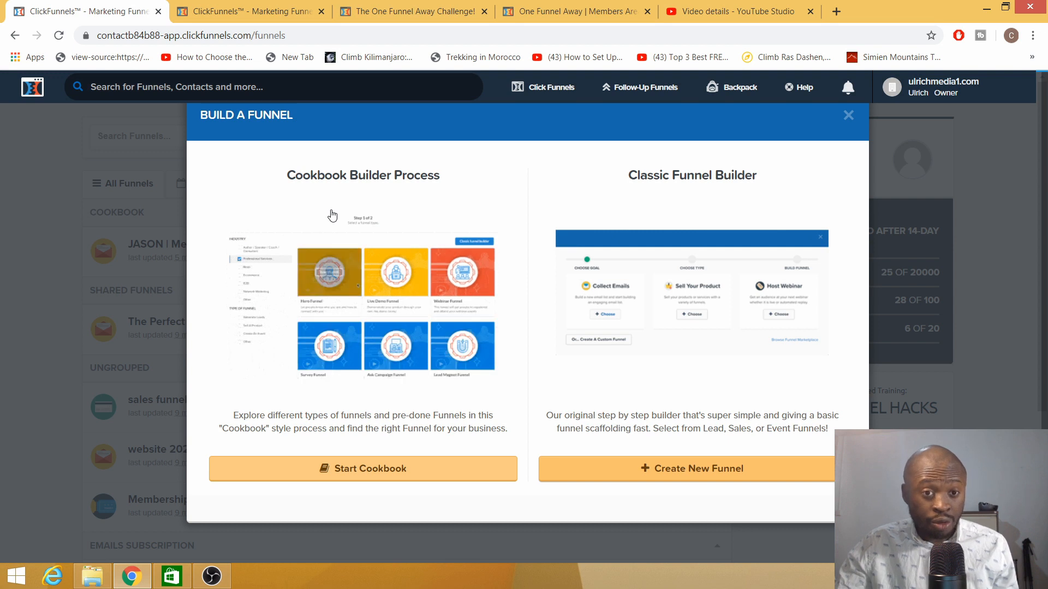
pyautogui.click(349, 474)
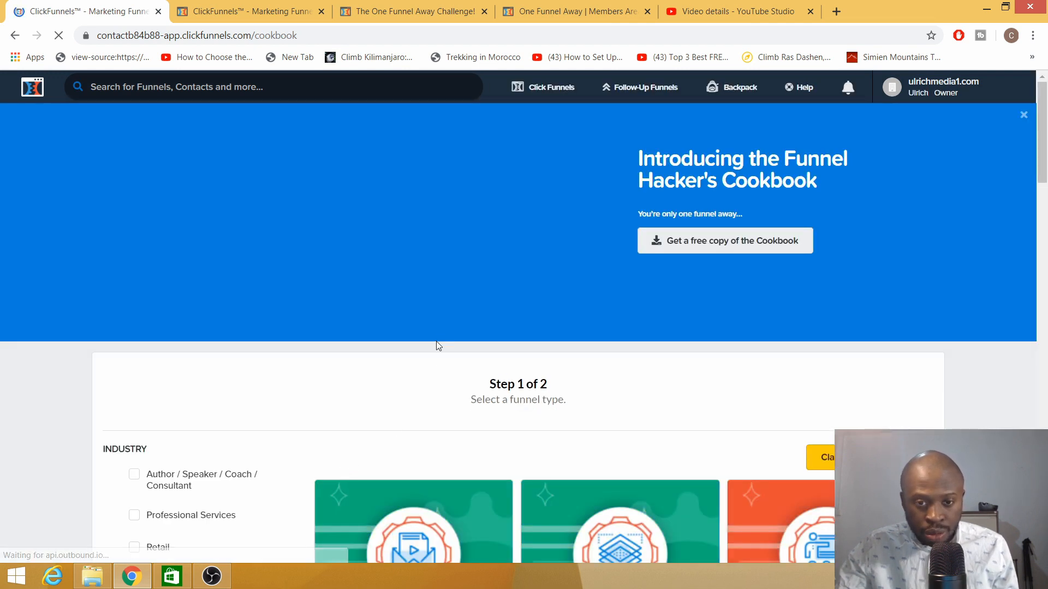
# Select the Membership Funnel as the funnel type in the cookbook
pyautogui.scroll(-6, 431, 336)
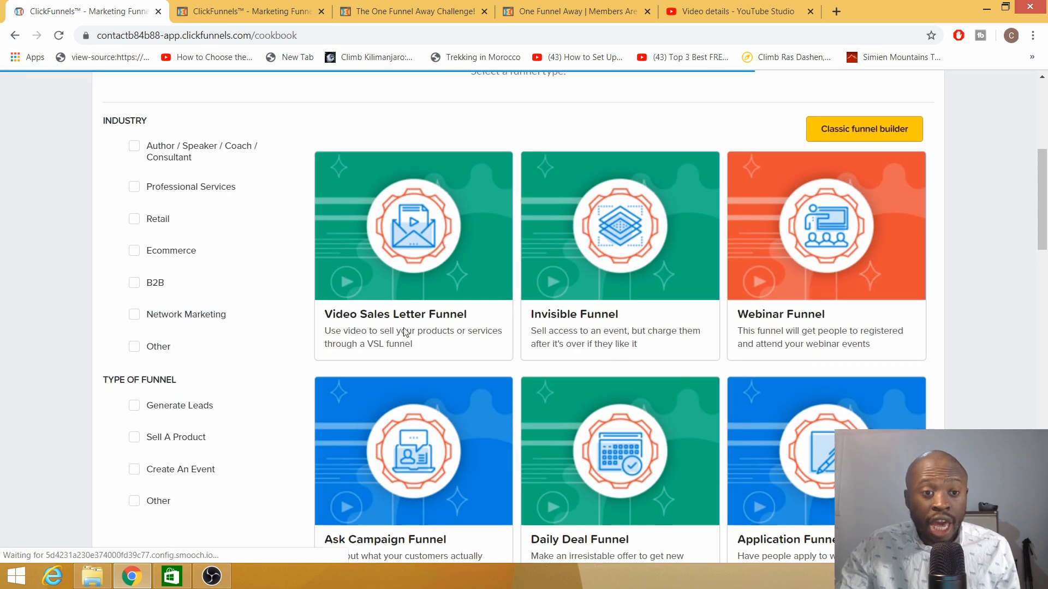
pyautogui.scroll(-9, 464, 313)
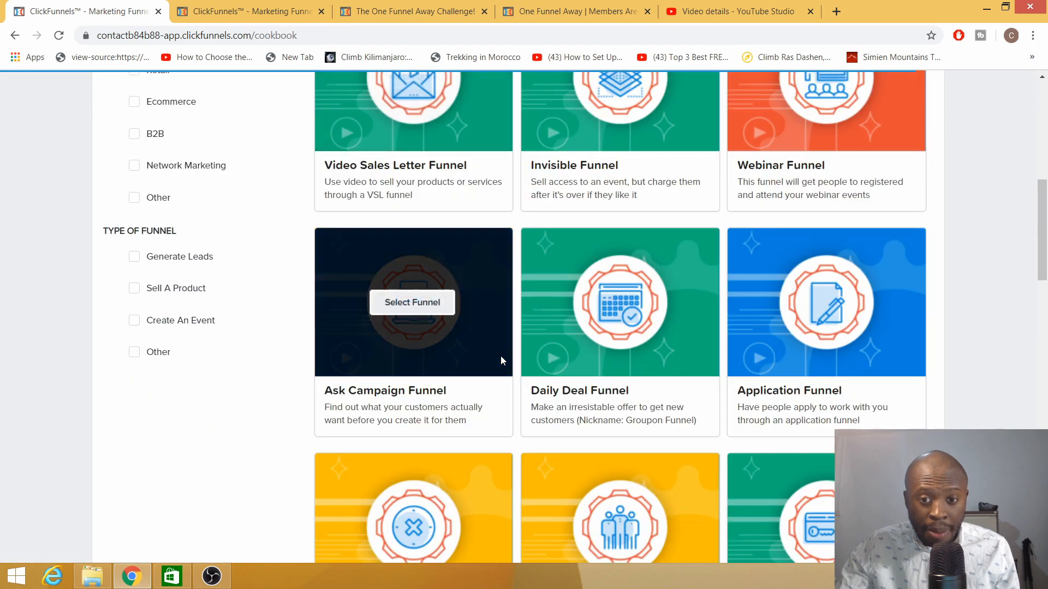
pyautogui.scroll(-3, 649, 339)
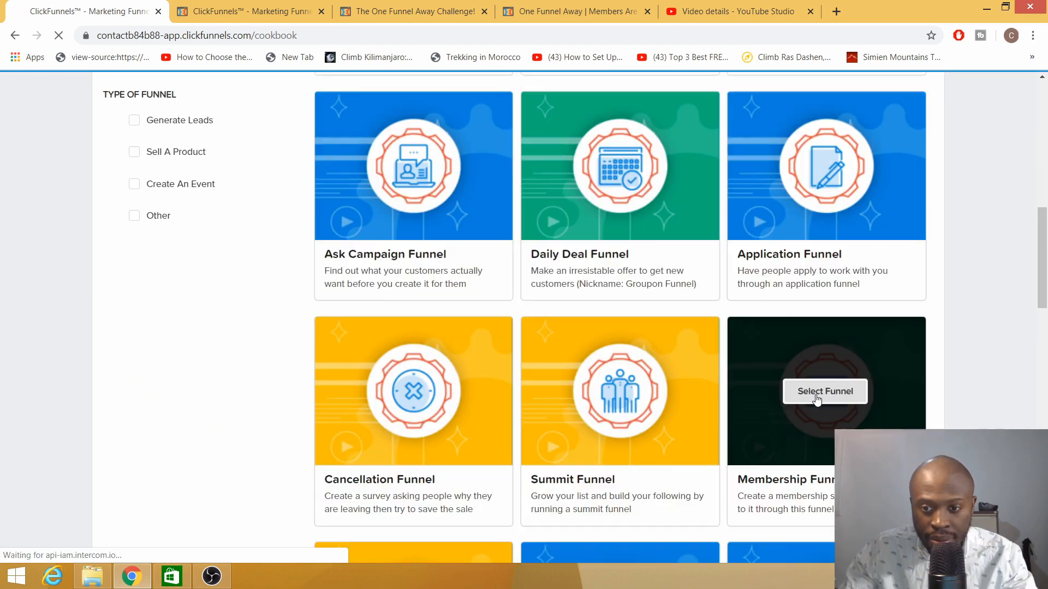
pyautogui.click(817, 400)
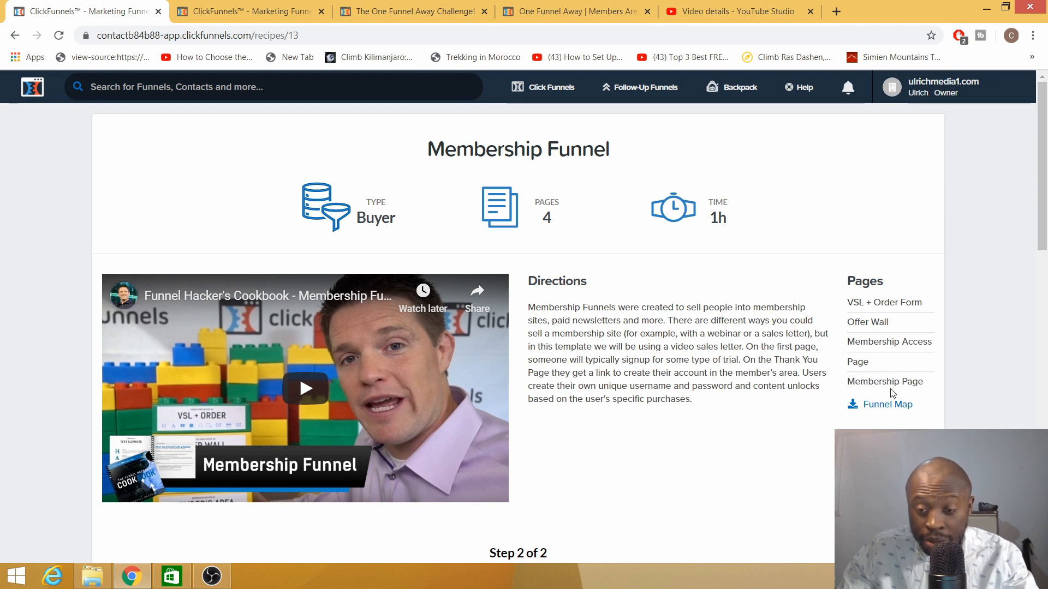
# Examine the free and premium membership funnel templates, comparing their designs and prices
pyautogui.scroll(-9, 873, 389)
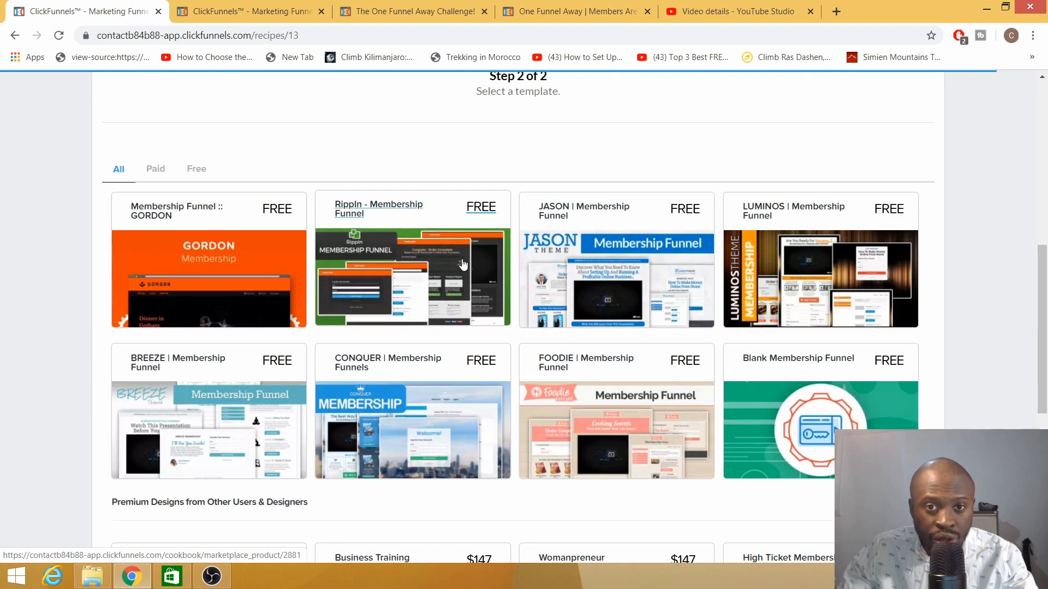
pyautogui.scroll(-1, 457, 287)
pyautogui.scroll(-4, 448, 317)
pyautogui.scroll(5, 441, 334)
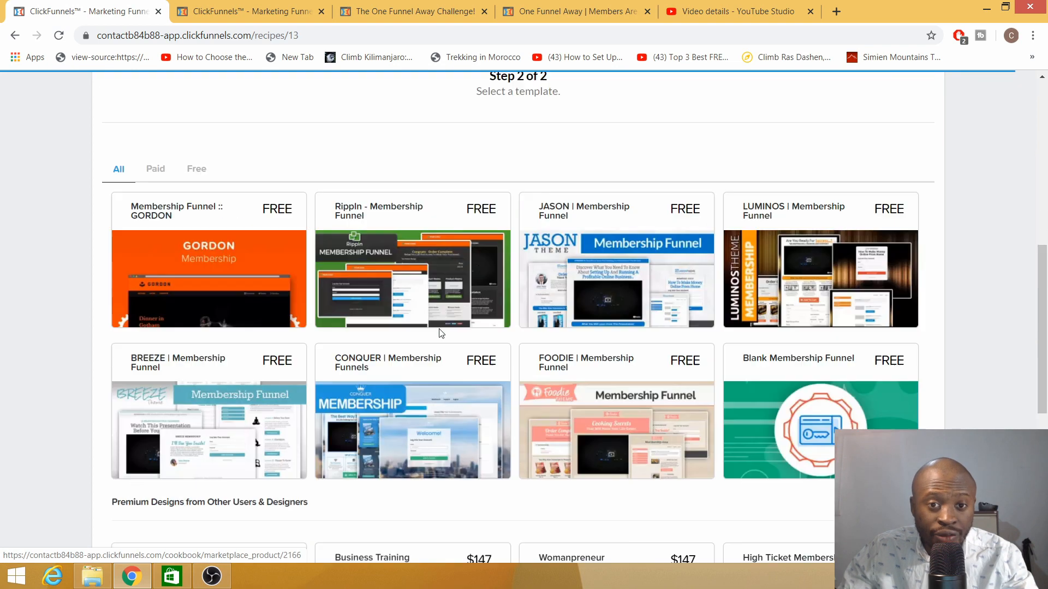
pyautogui.scroll(-3, 483, 344)
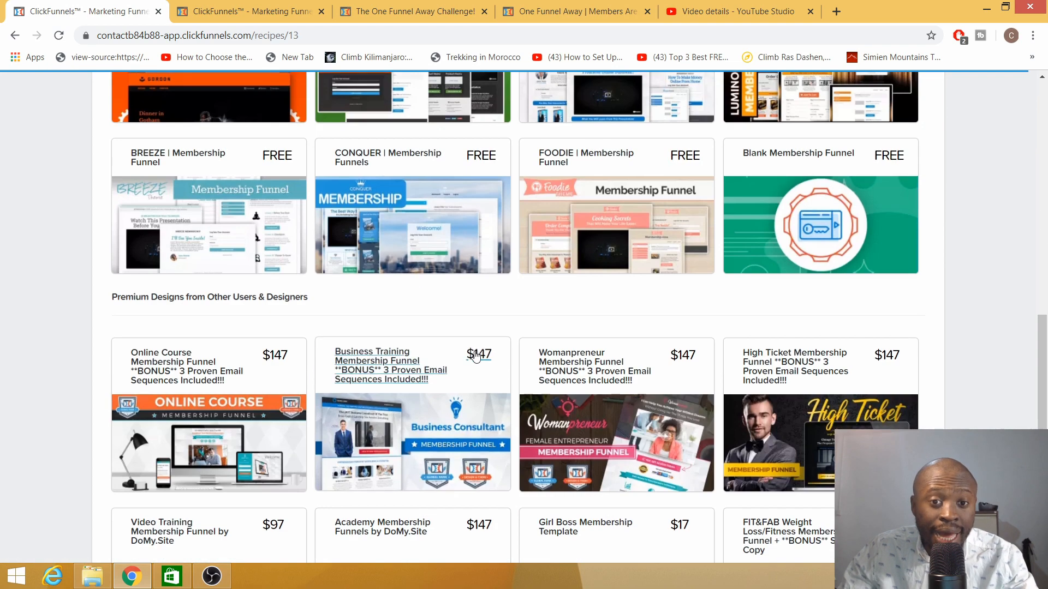
pyautogui.scroll(-3, 476, 355)
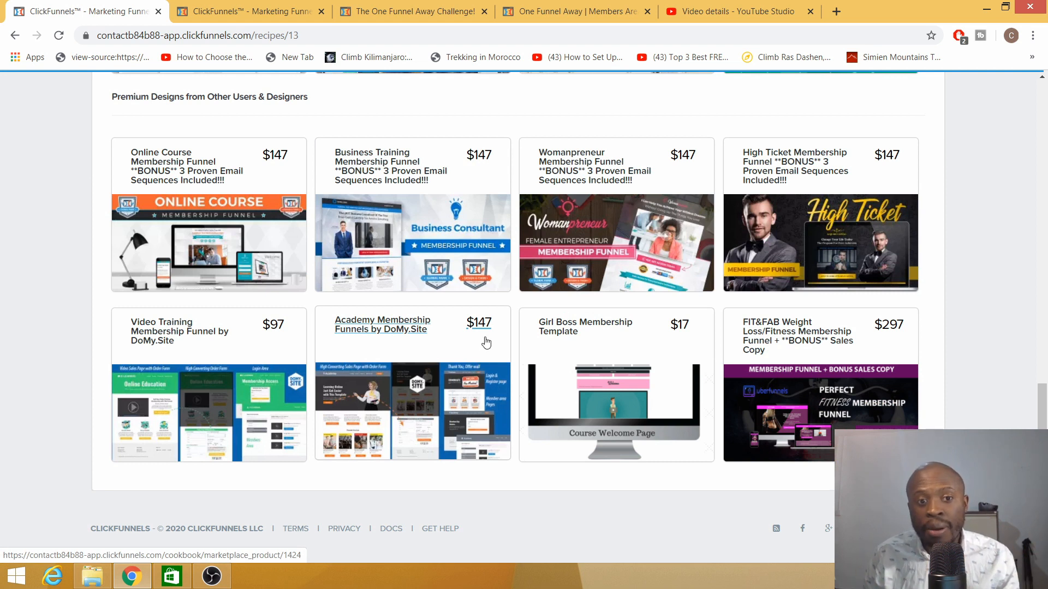
pyautogui.scroll(6, 486, 342)
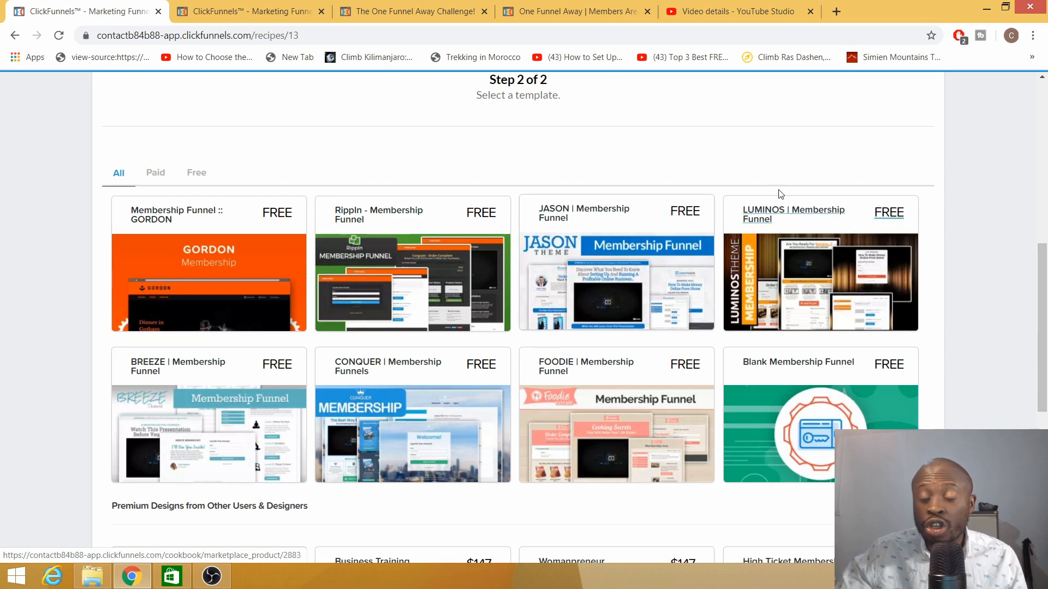
pyautogui.scroll(-6, 562, 386)
pyautogui.scroll(1, 562, 386)
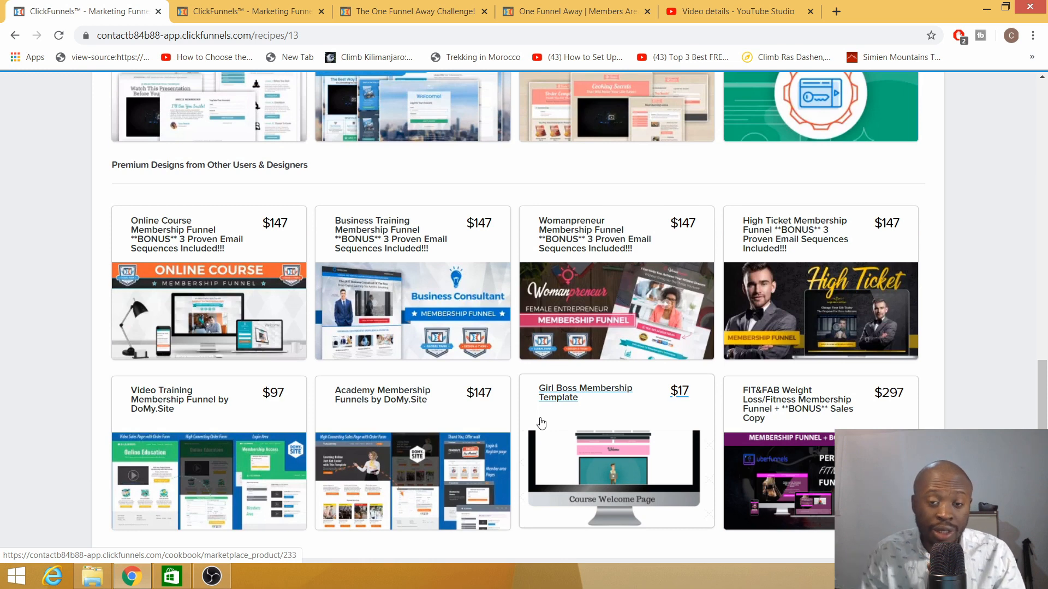
pyautogui.scroll(5, 561, 393)
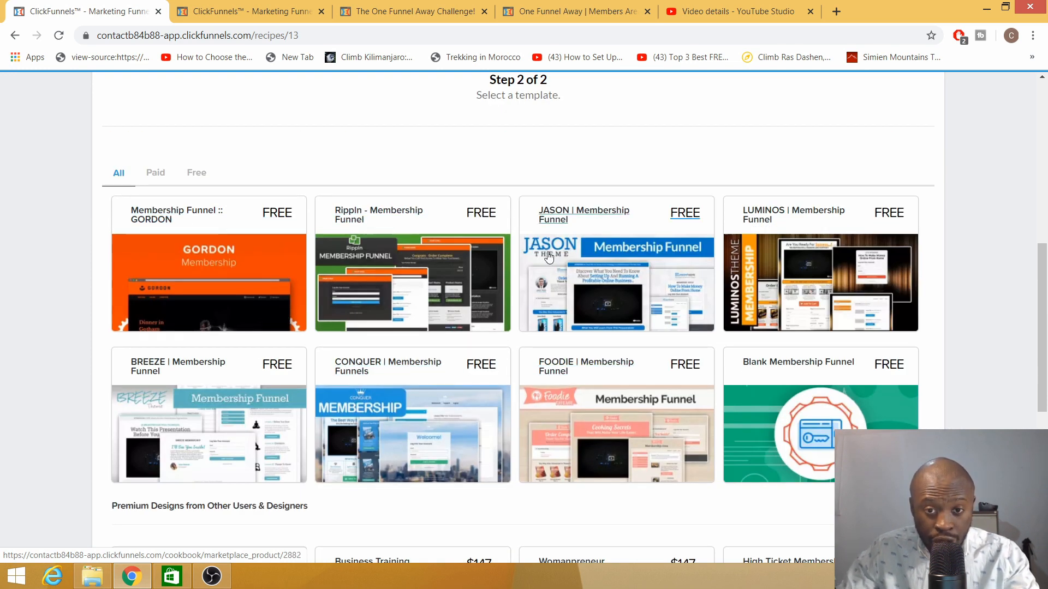
# Open the free JASON | Membership Funnel template and look over its page preview
pyautogui.click(642, 277)
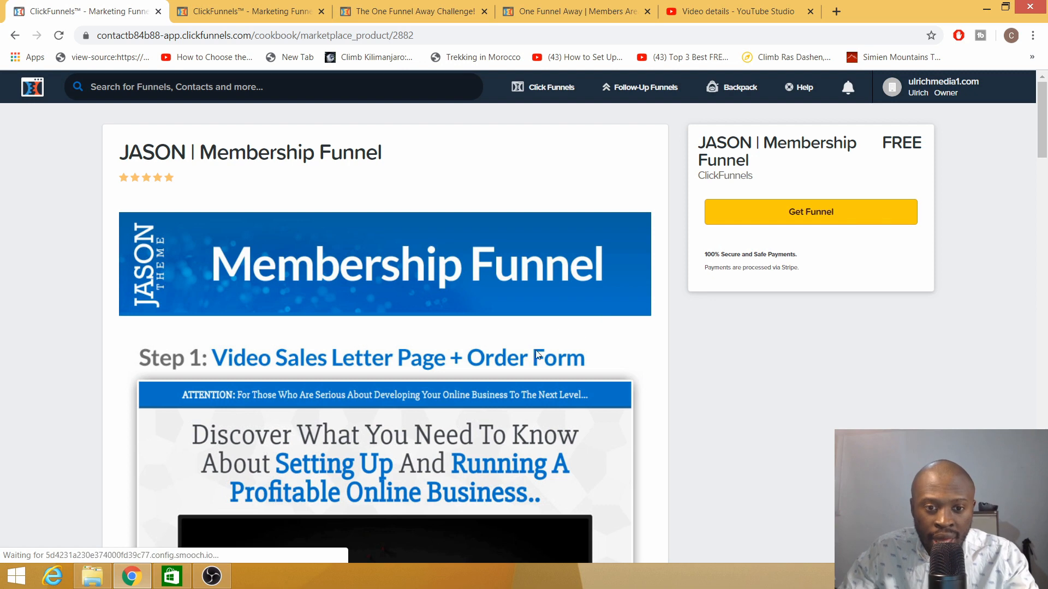
pyautogui.scroll(-5, 428, 423)
pyautogui.scroll(5, 428, 424)
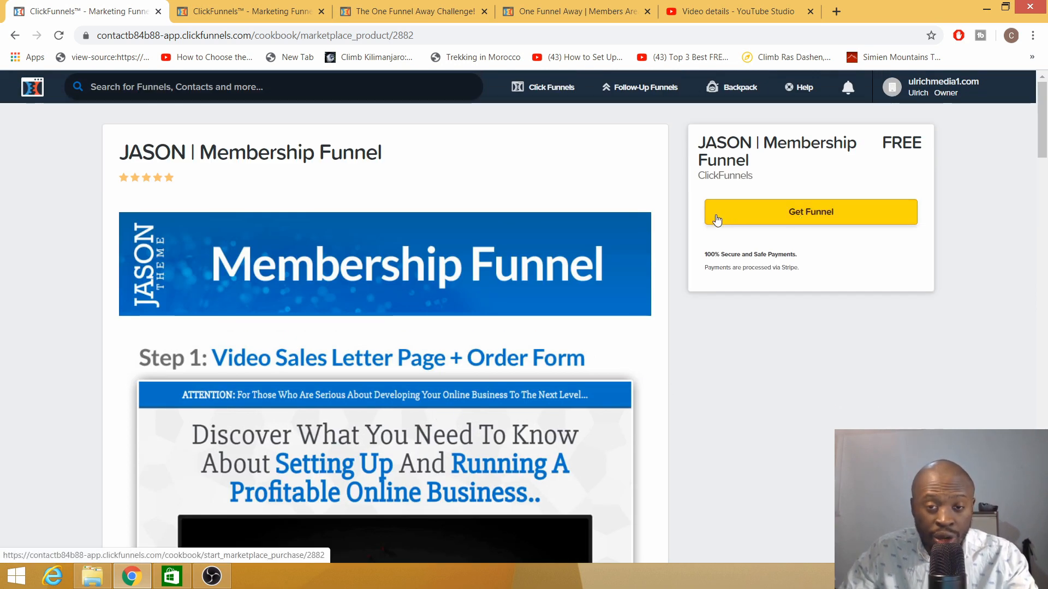
pyautogui.scroll(-12, 396, 298)
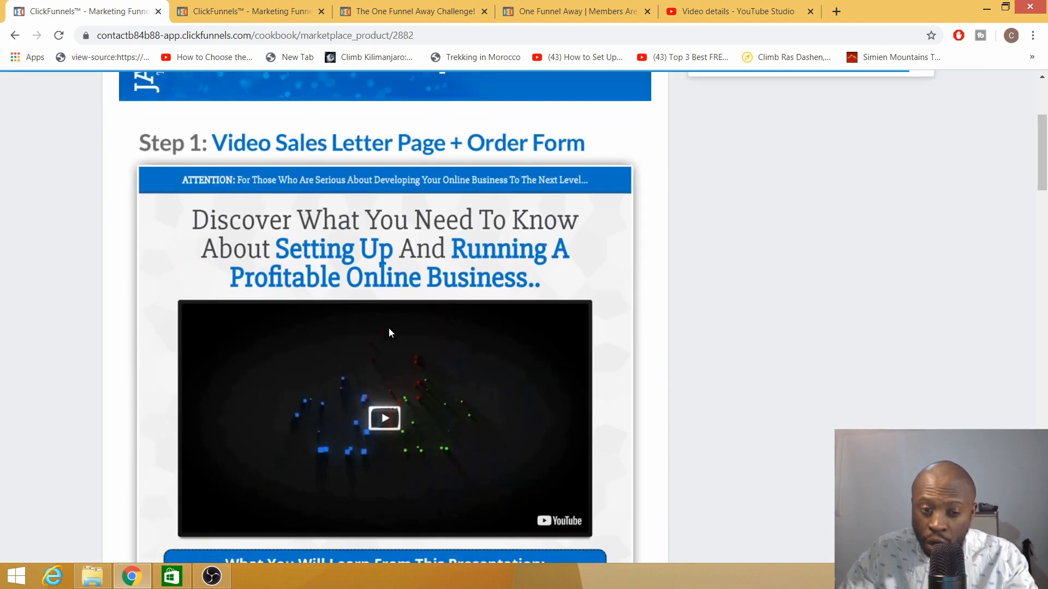
pyautogui.scroll(5, 760, 213)
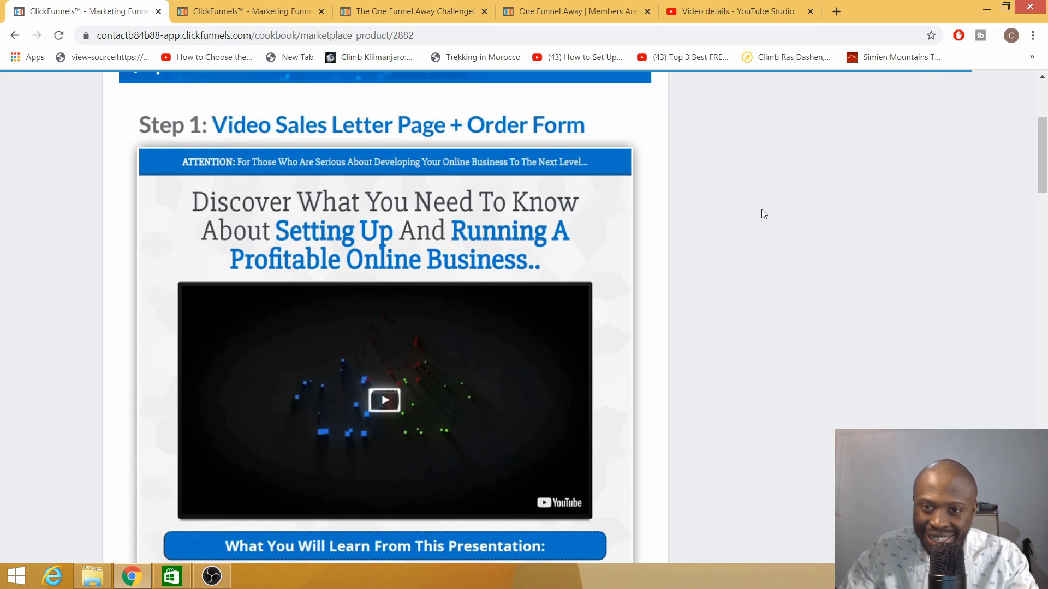
# Examine the JASON template's page previews, covering the sales letter and order form, offer wall, membership access page and membership area
pyautogui.scroll(-20, 495, 255)
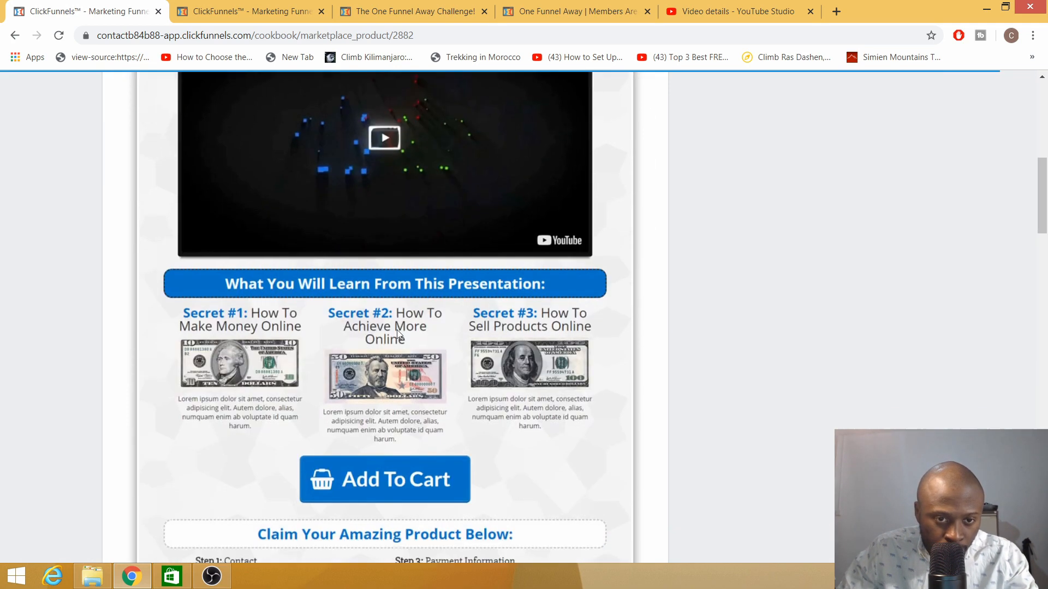
pyautogui.scroll(20, 339, 342)
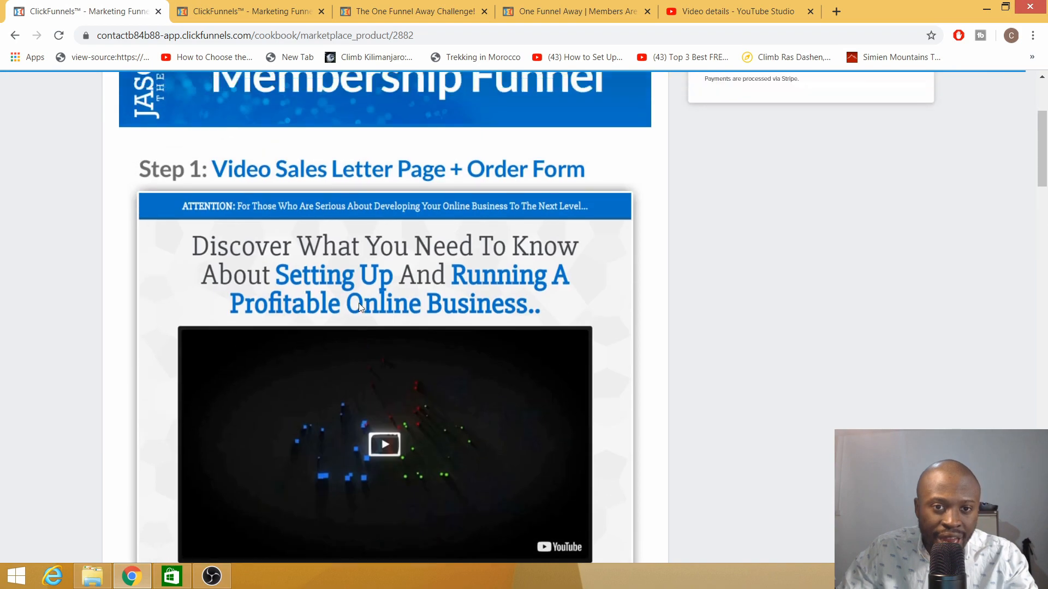
pyautogui.scroll(-3, 376, 301)
pyautogui.scroll(-20, 377, 304)
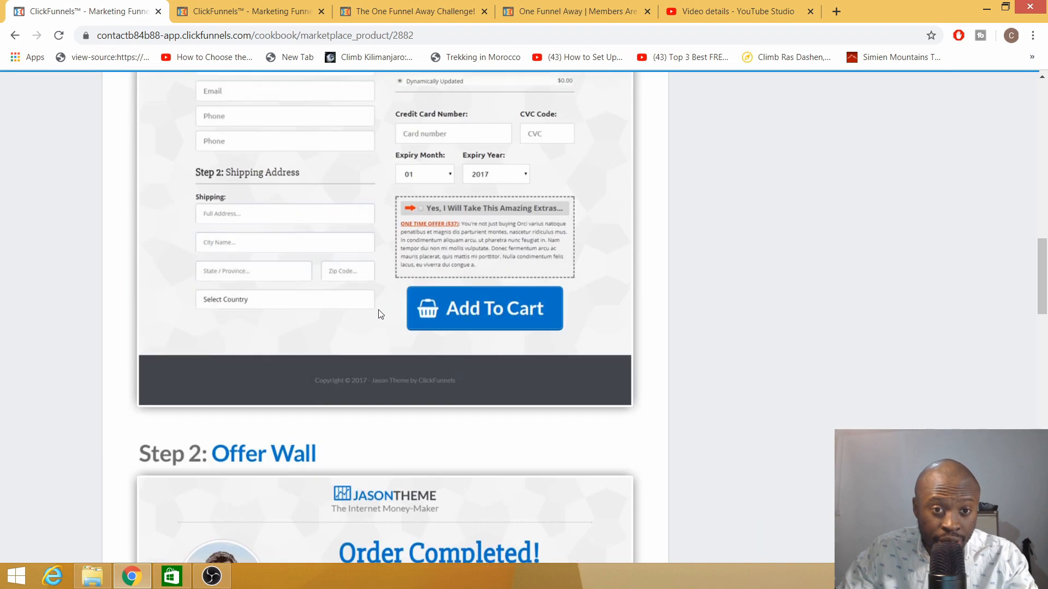
pyautogui.scroll(10, 375, 312)
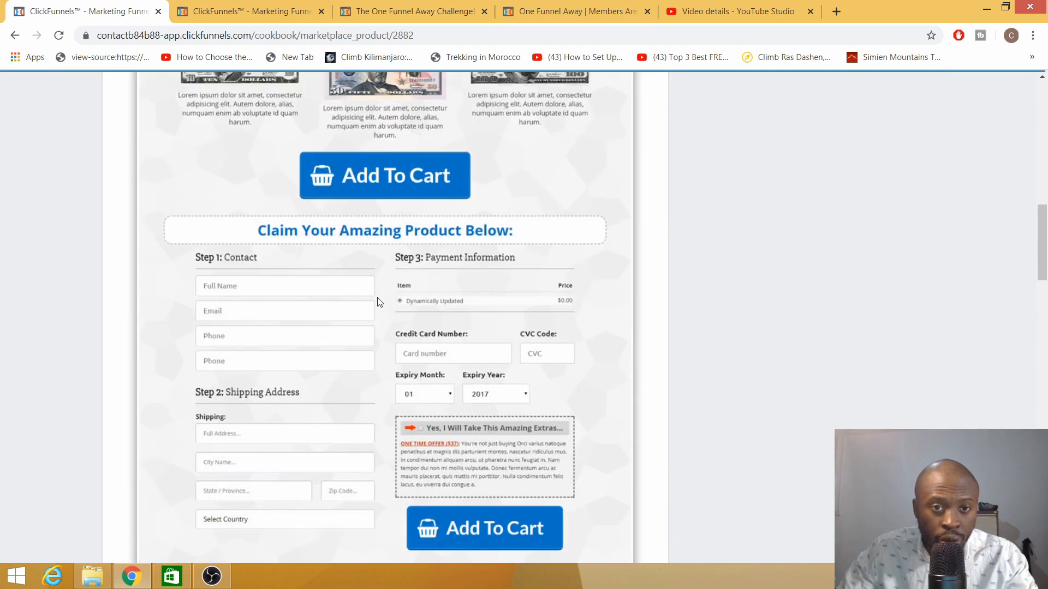
pyautogui.scroll(10, 379, 299)
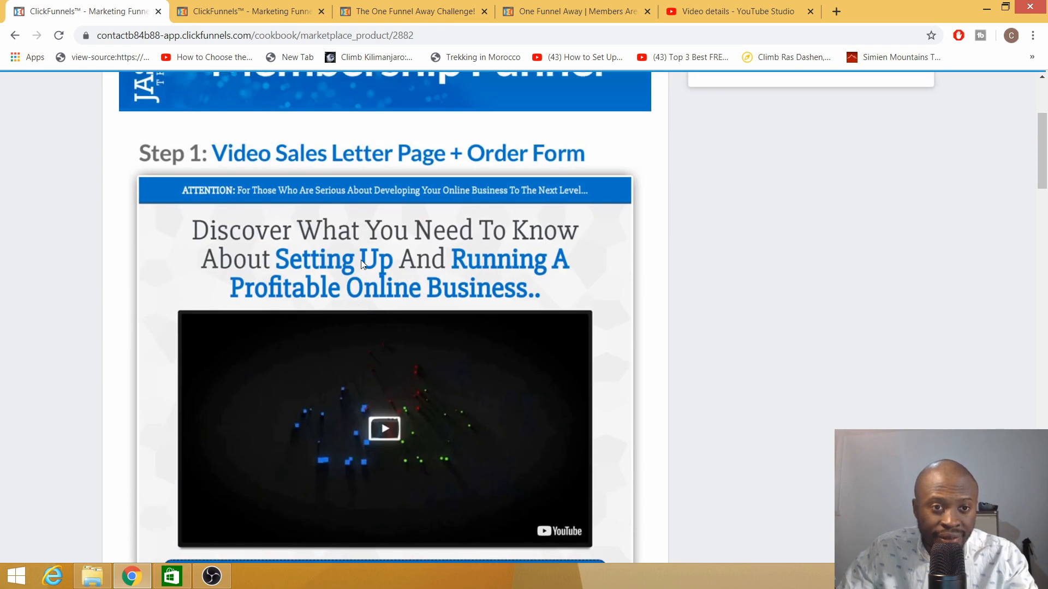
pyautogui.scroll(-10, 362, 264)
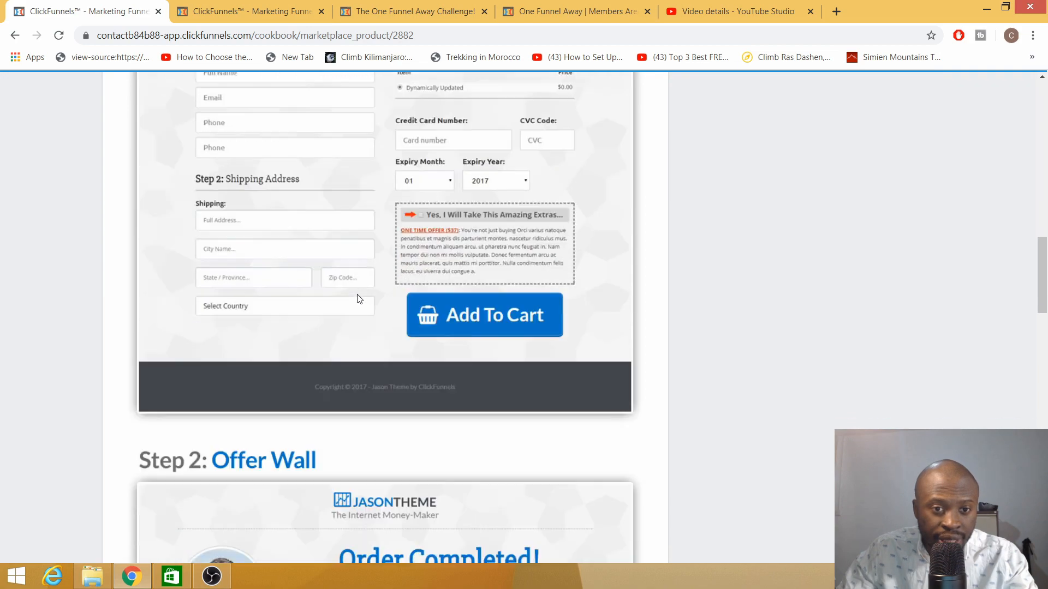
pyautogui.scroll(-12, 358, 299)
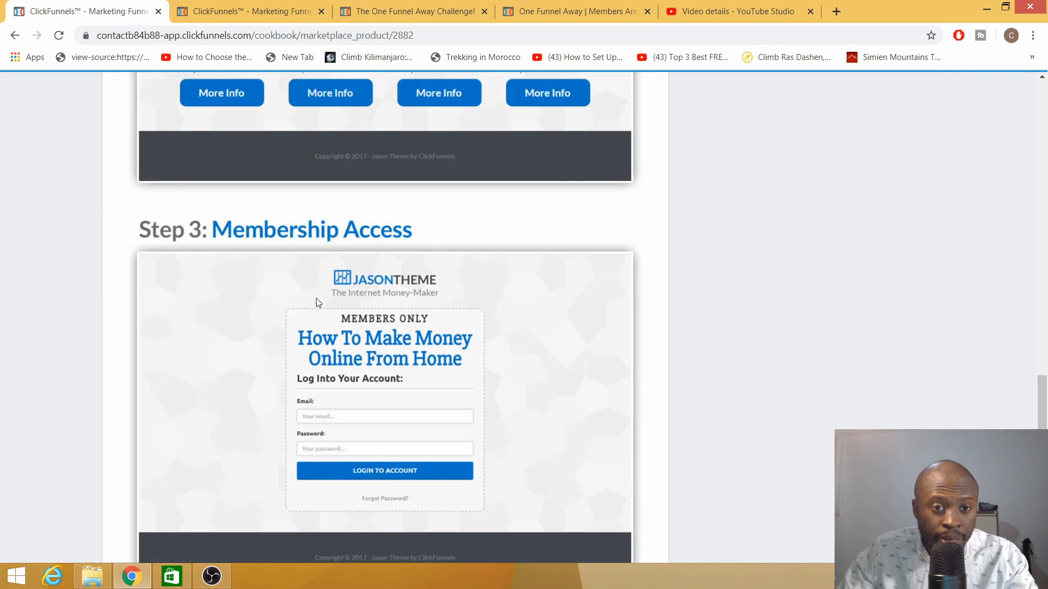
pyautogui.scroll(-7, 369, 270)
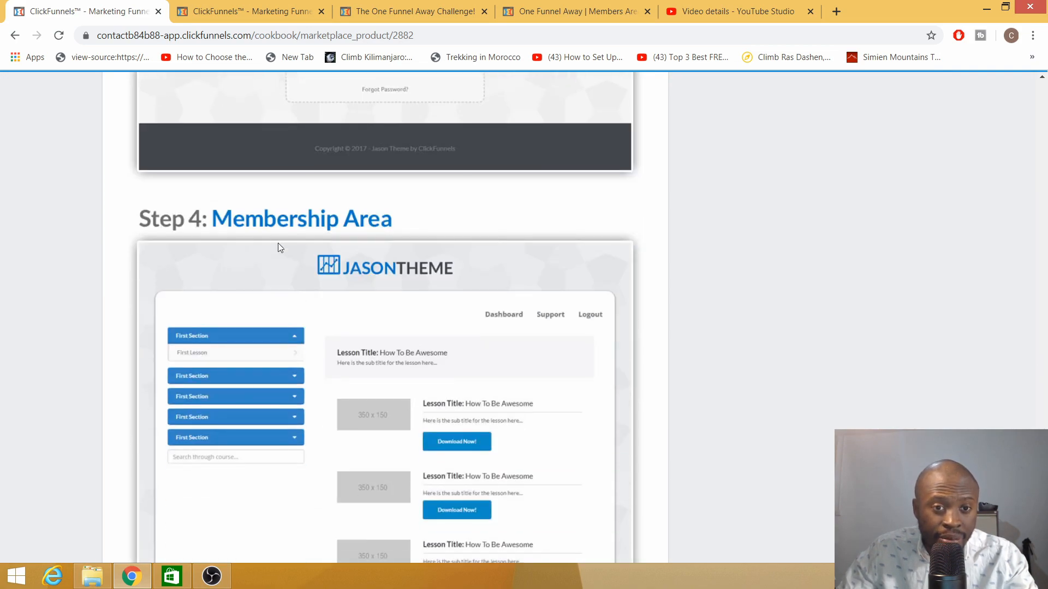
pyautogui.scroll(-4, 424, 263)
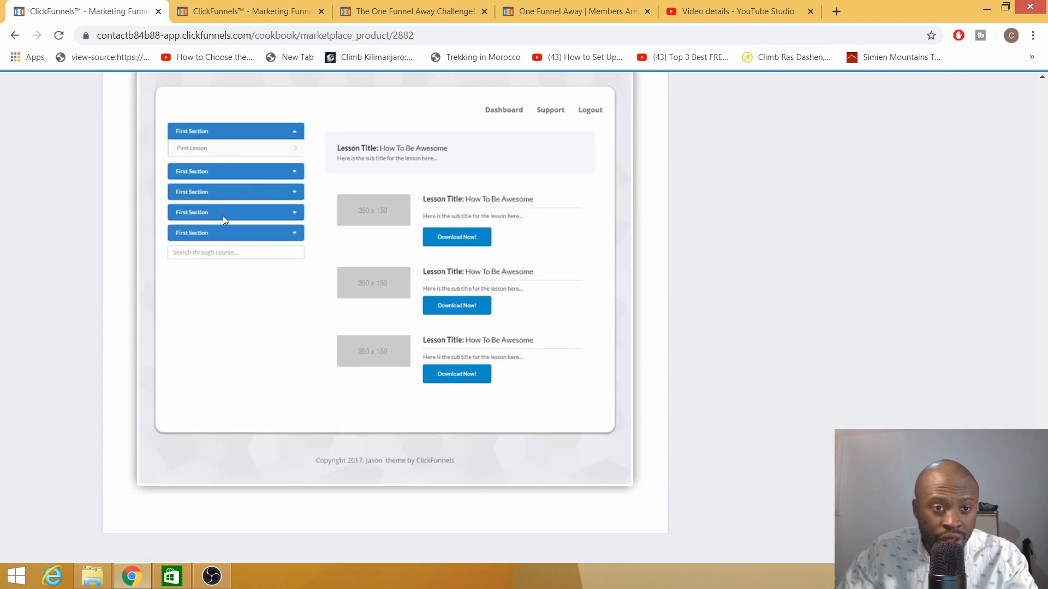
pyautogui.scroll(-1, 347, 257)
pyautogui.scroll(18, 346, 273)
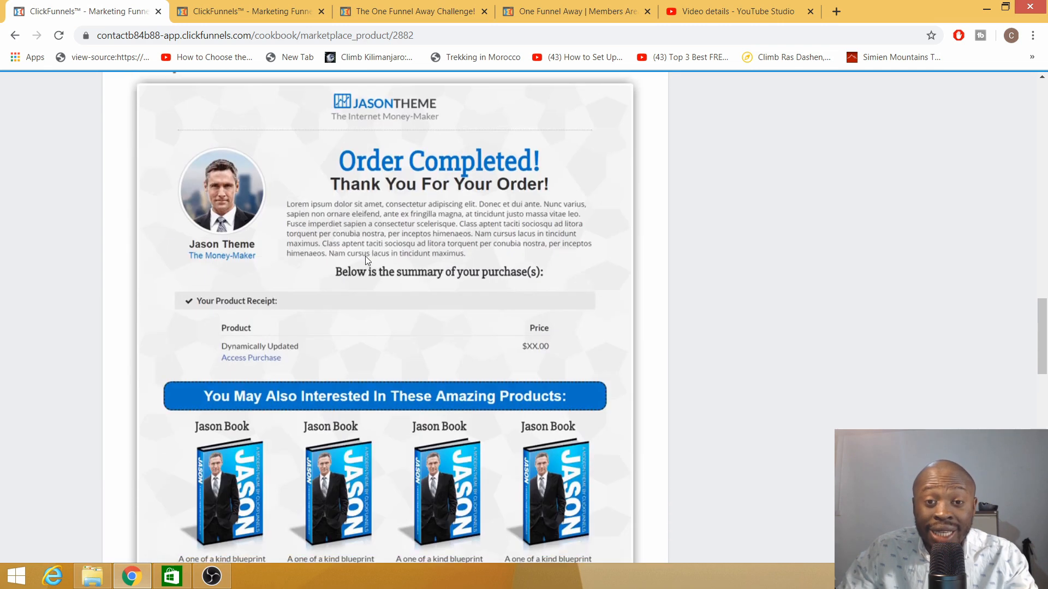
pyautogui.scroll(15, 391, 239)
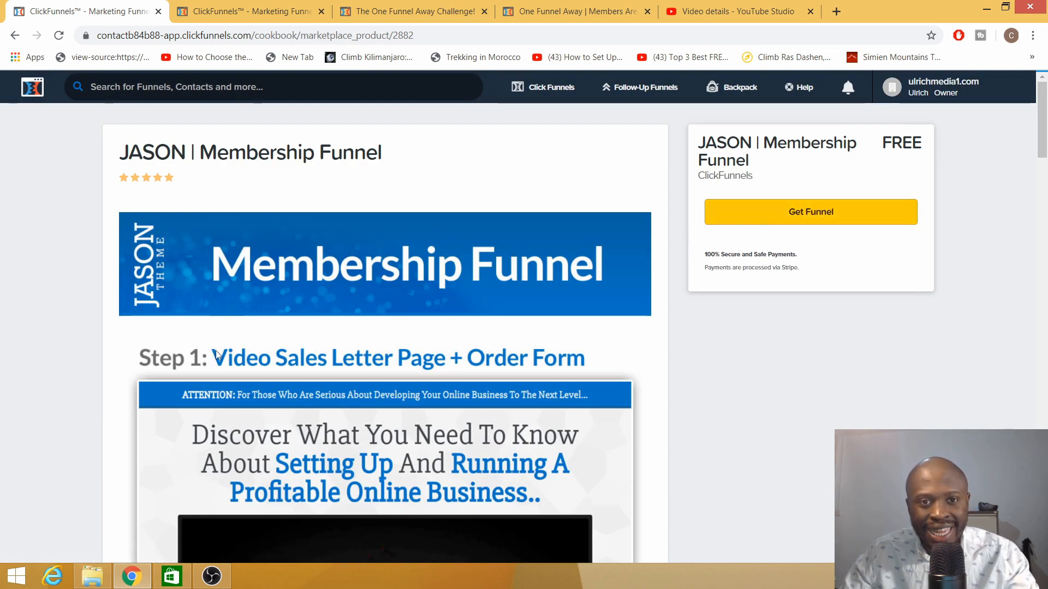
# Go to the list of existing funnels and open JASON | Membership Funnel for editing, looking over its funnel steps
pyautogui.moveTo(543, 88)
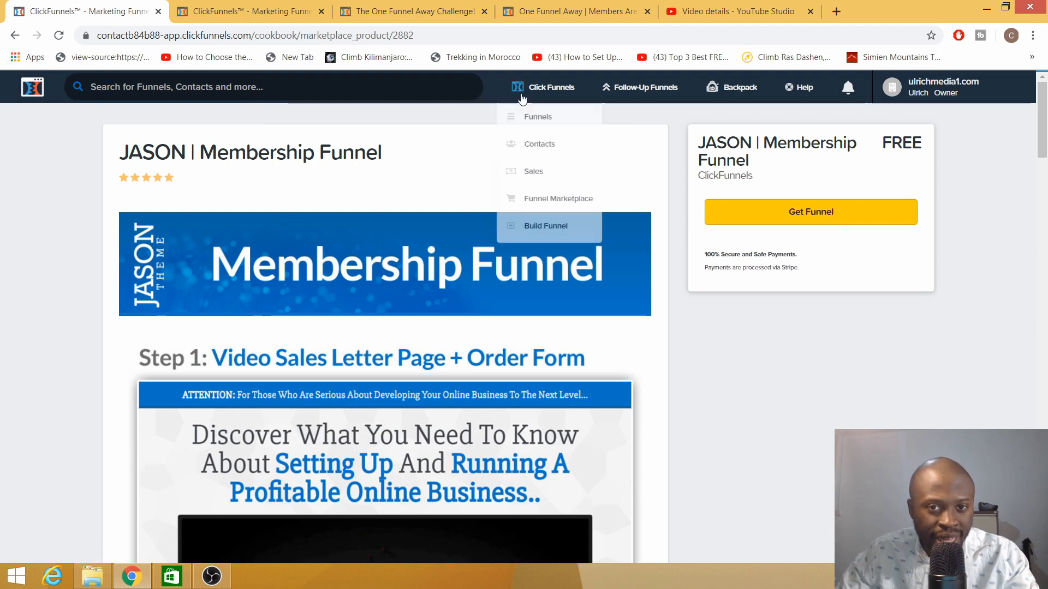
pyautogui.click(523, 116)
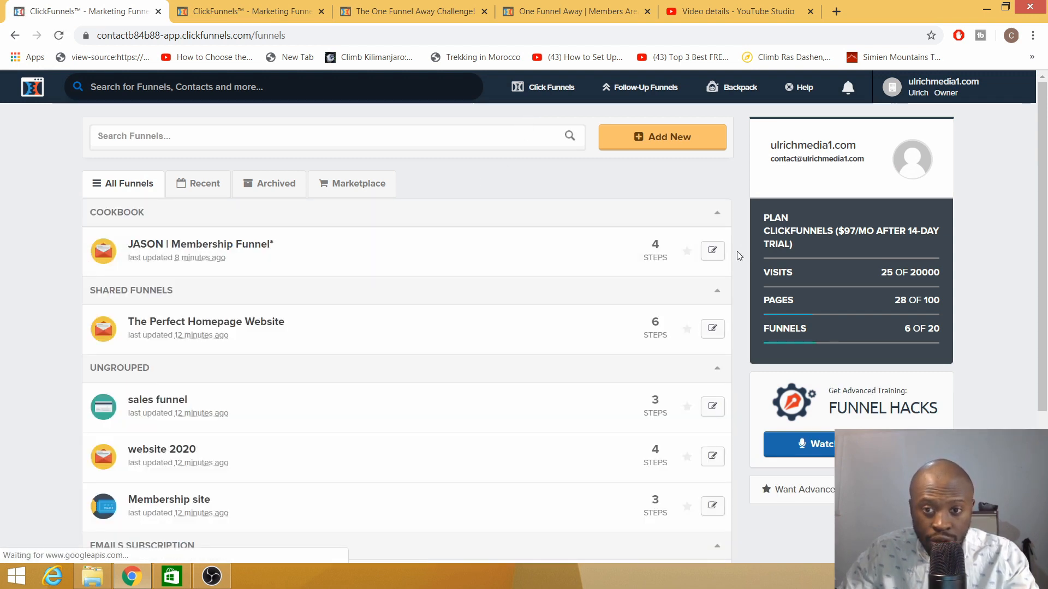
pyautogui.click(711, 252)
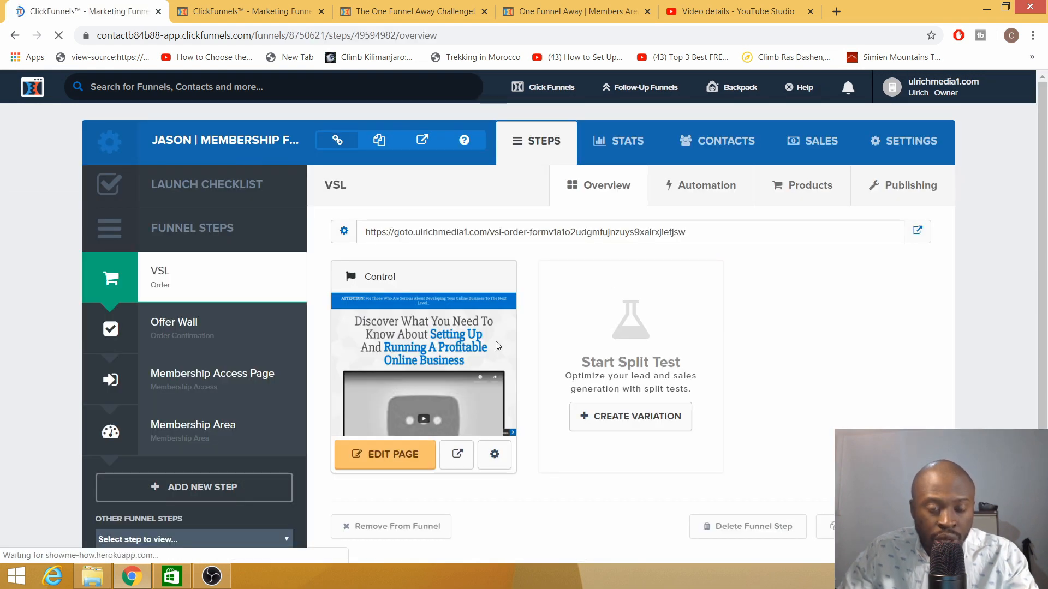
pyautogui.scroll(-2, 381, 279)
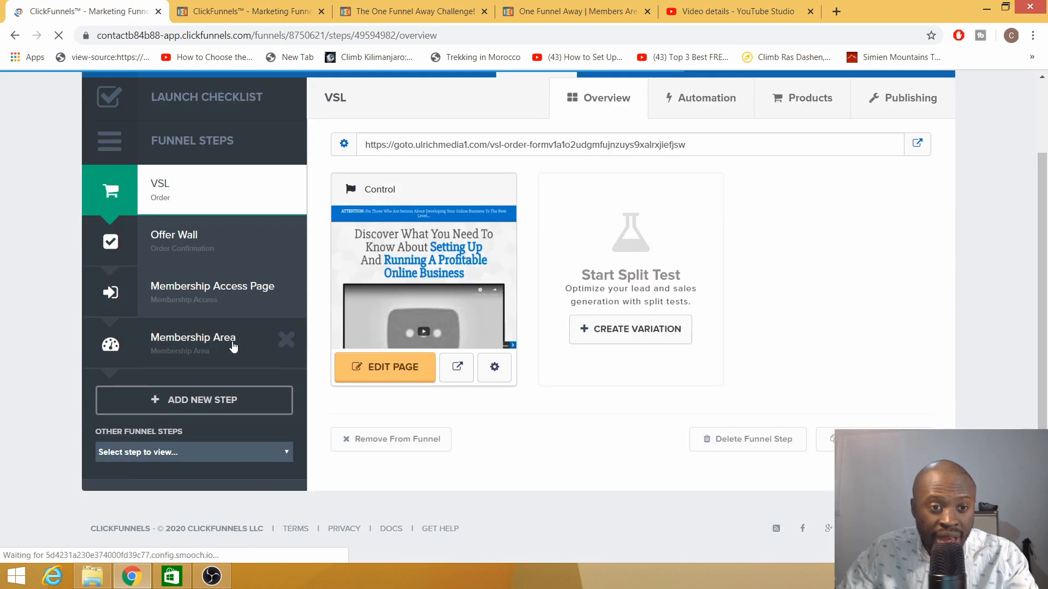
pyautogui.scroll(1, 300, 324)
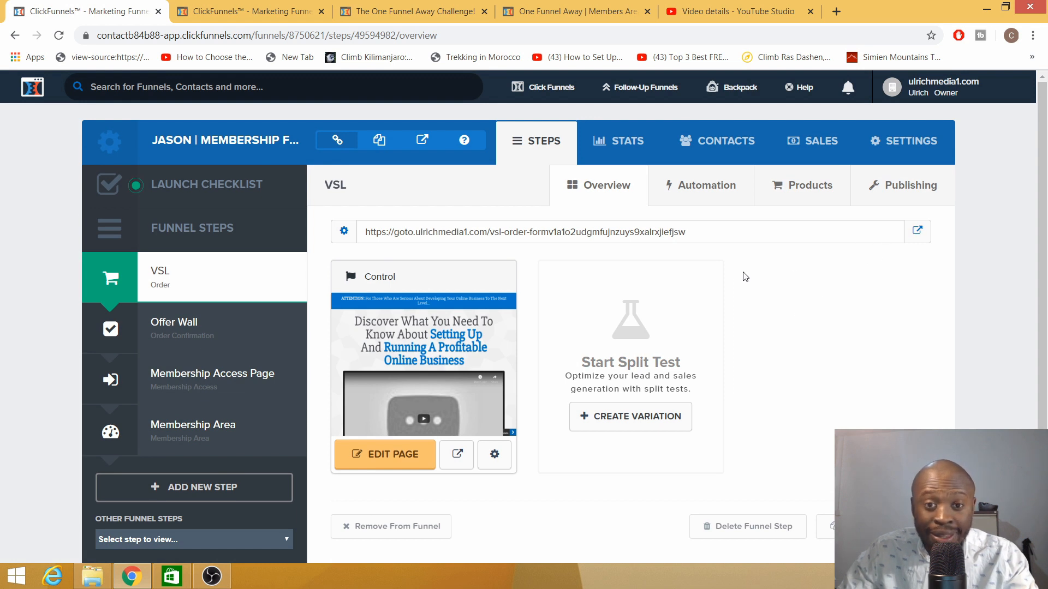
# Set the funnel's domain to contact.yourequipments.com in the funnel settings and save the change
pyautogui.click(875, 140)
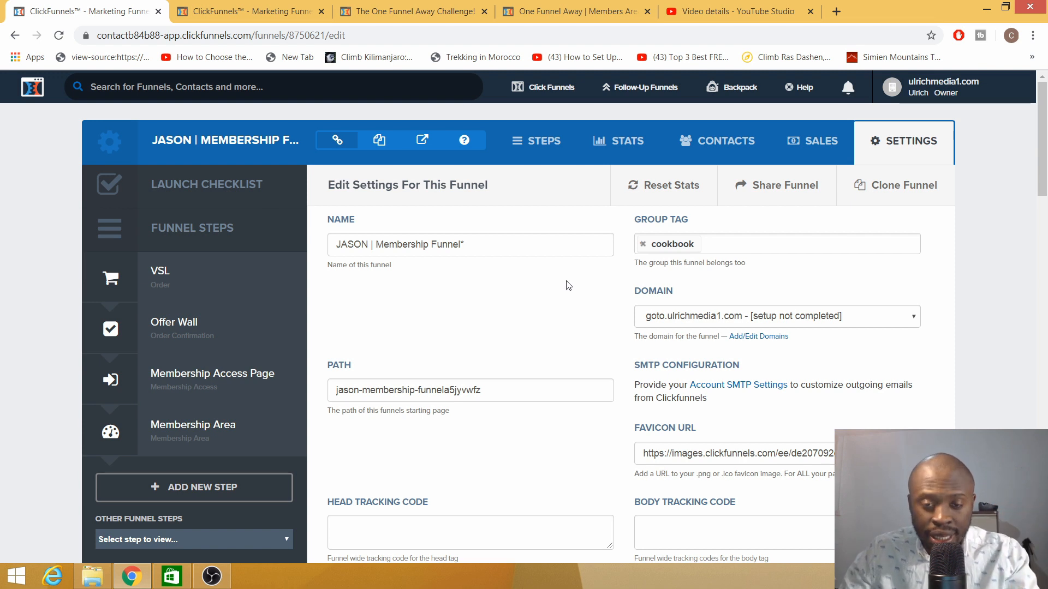
pyautogui.click(889, 325)
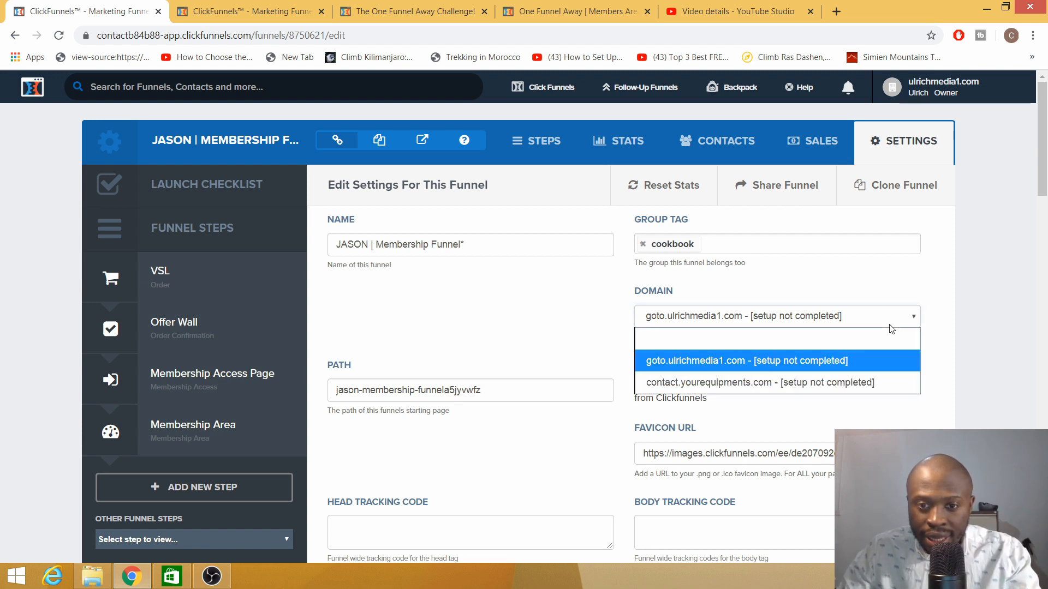
pyautogui.click(707, 386)
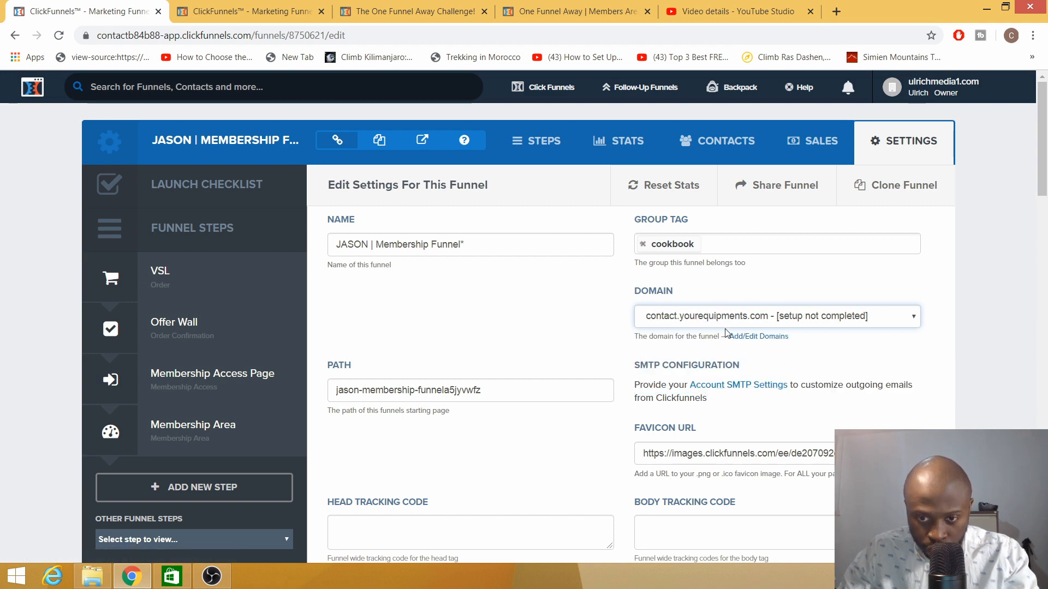
pyautogui.scroll(-1, 726, 334)
pyautogui.scroll(-15, 568, 392)
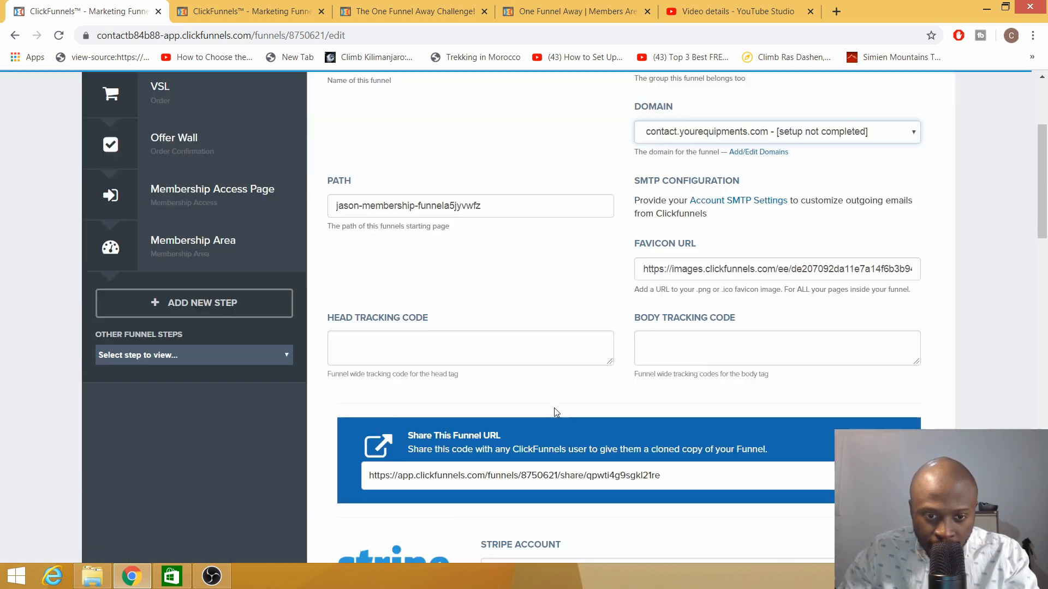
pyautogui.scroll(-6, 518, 409)
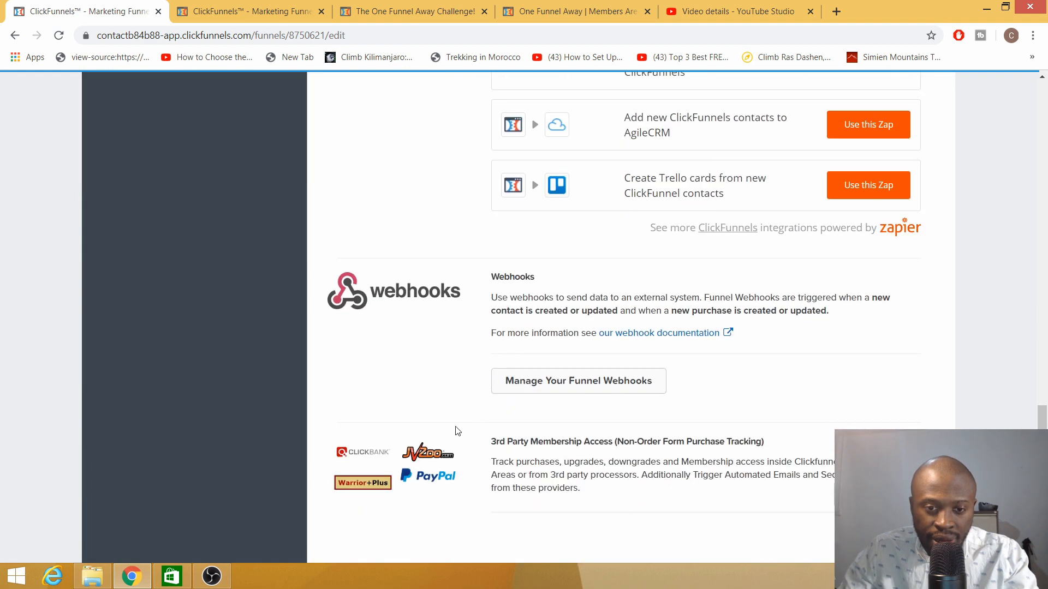
pyautogui.click(833, 460)
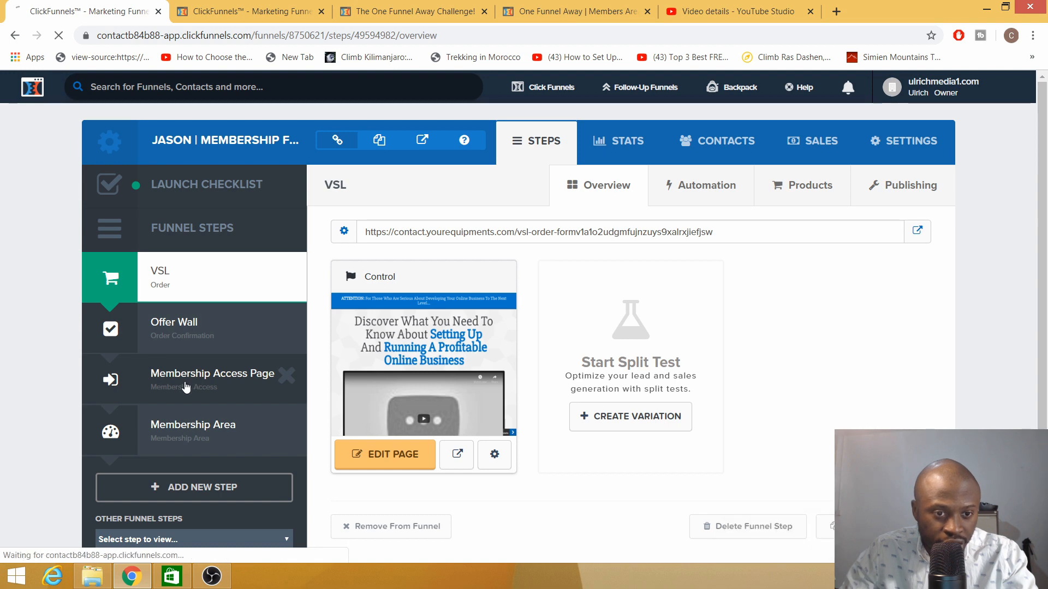
# Select the Membership Access Page step and open its page URL in a new browser tab
pyautogui.click(184, 391)
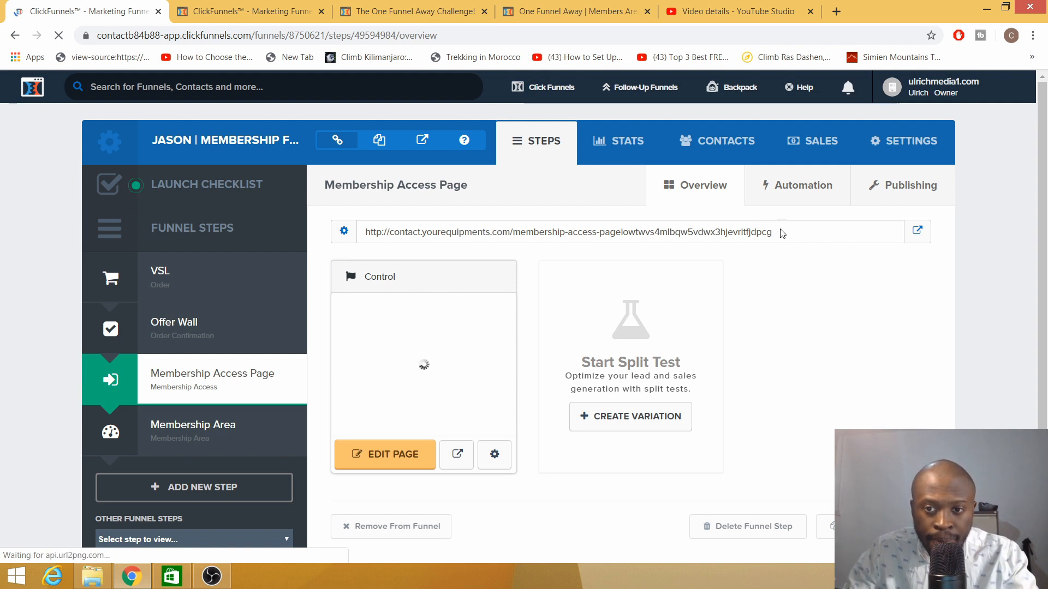
pyautogui.moveTo(774, 238); pyautogui.dragTo(367, 234)
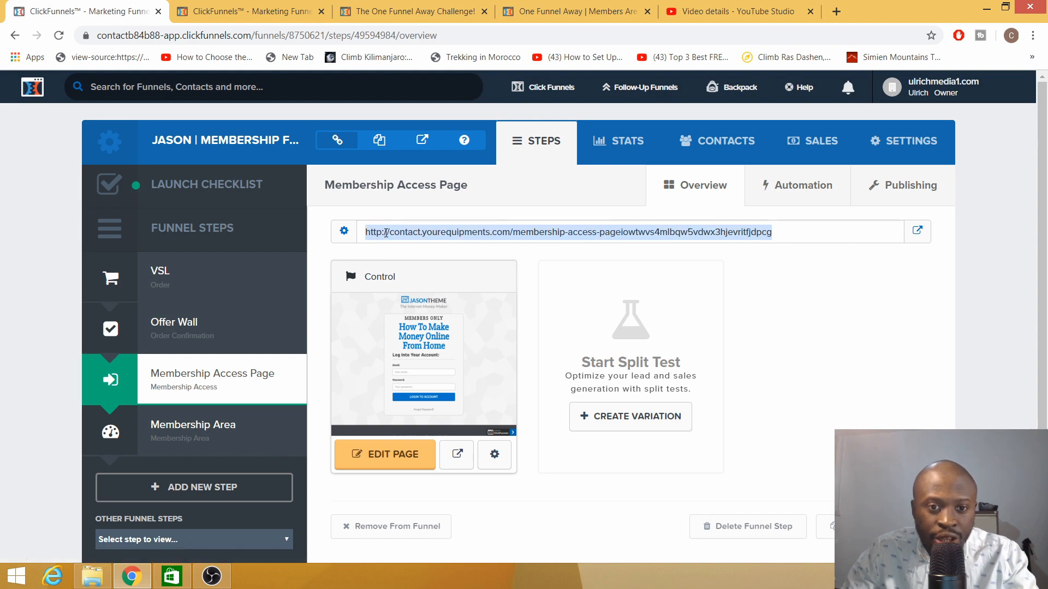
pyautogui.rightClick(482, 235)
pyautogui.click(524, 254)
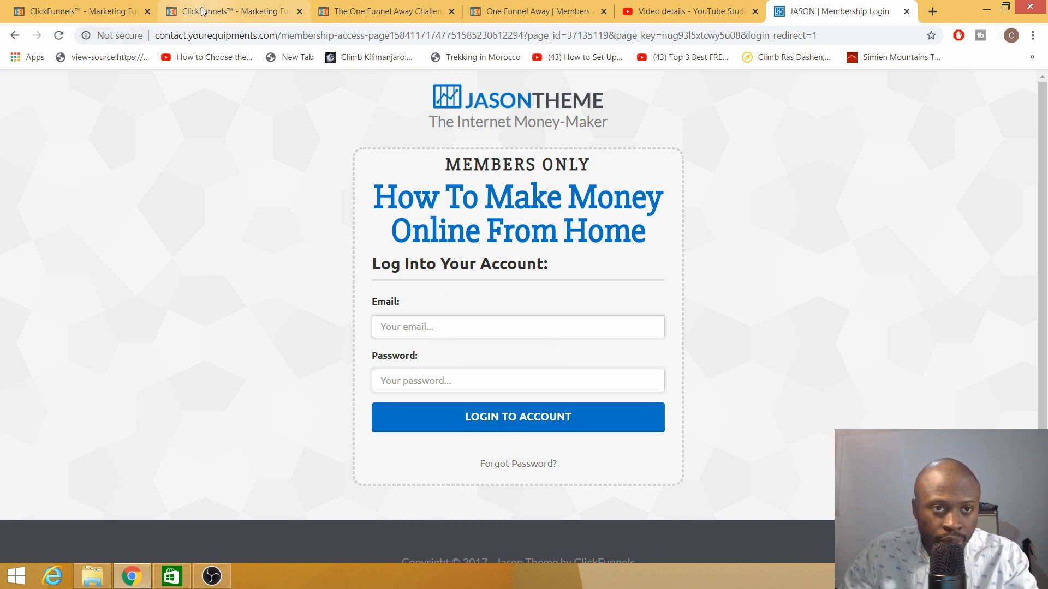
# Return to the funnel editor and open the Membership Area step, reviewing its access URLs, sections and lessons
pyautogui.click(235, 11)
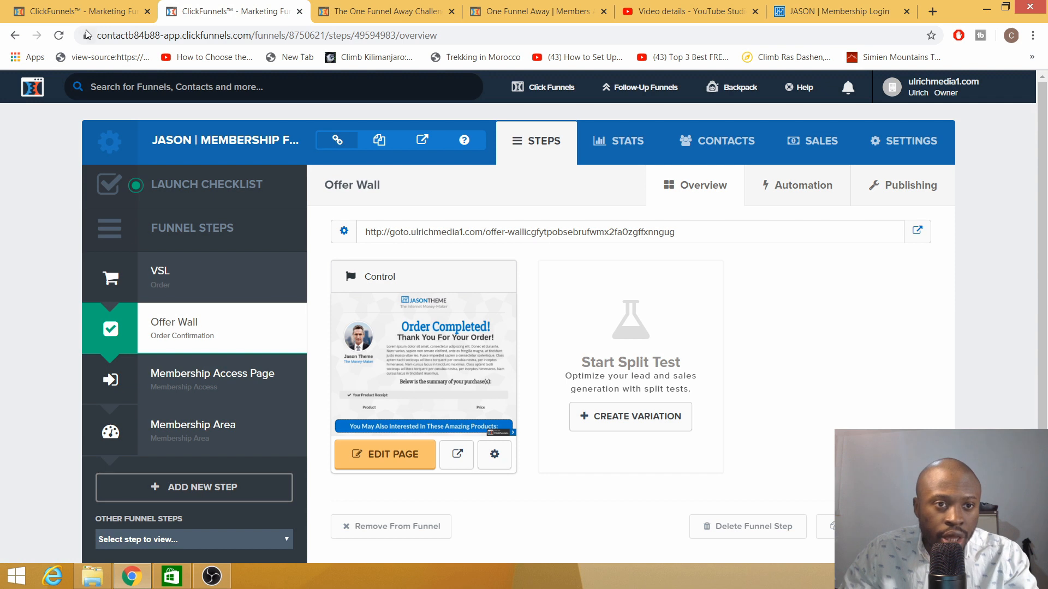
pyautogui.click(183, 431)
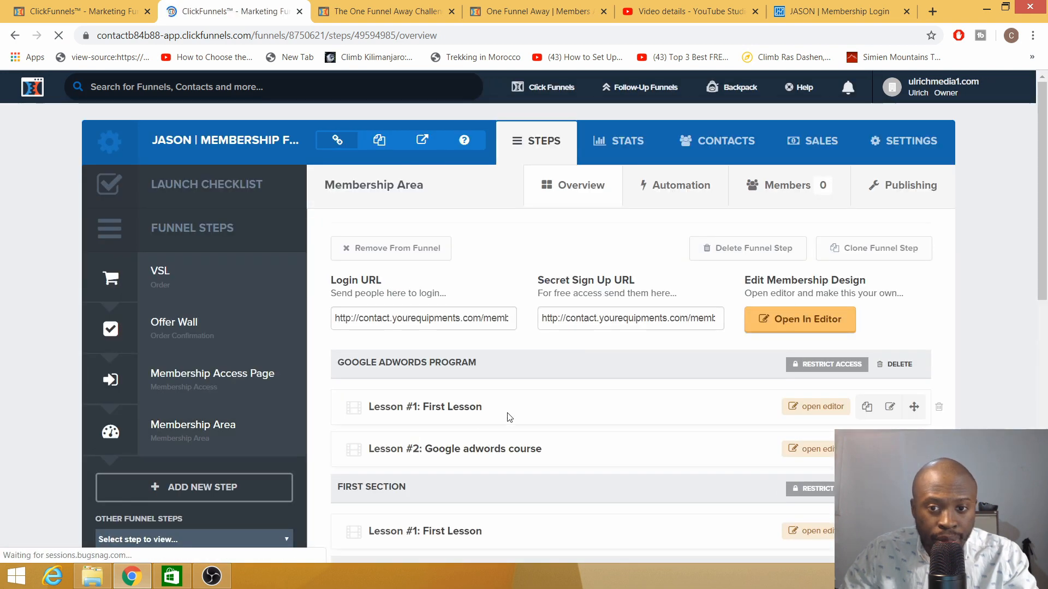
pyautogui.scroll(-5, 615, 366)
pyautogui.scroll(4, 593, 394)
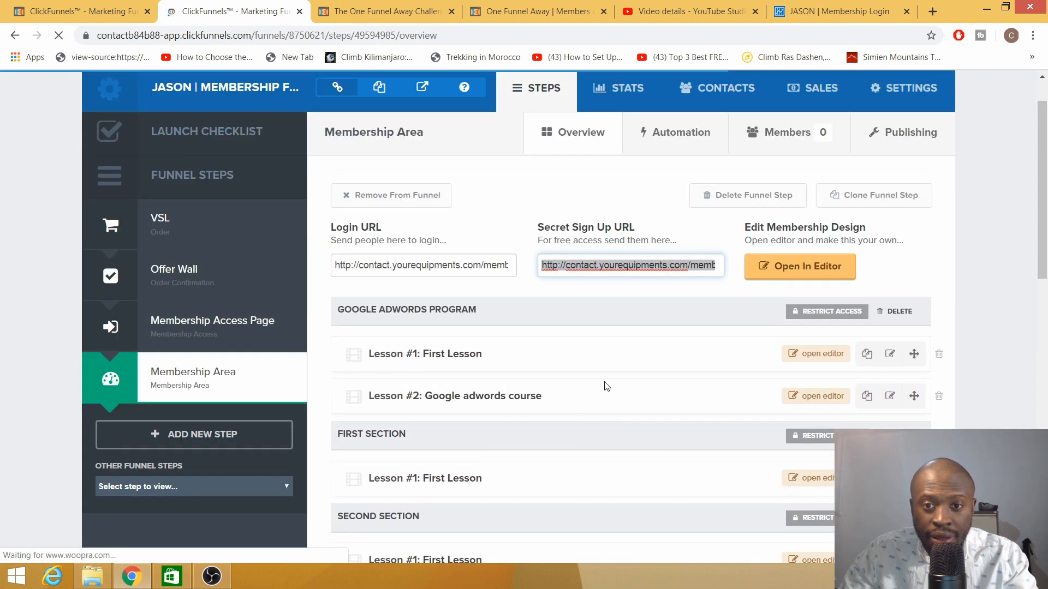
pyautogui.scroll(1, 675, 366)
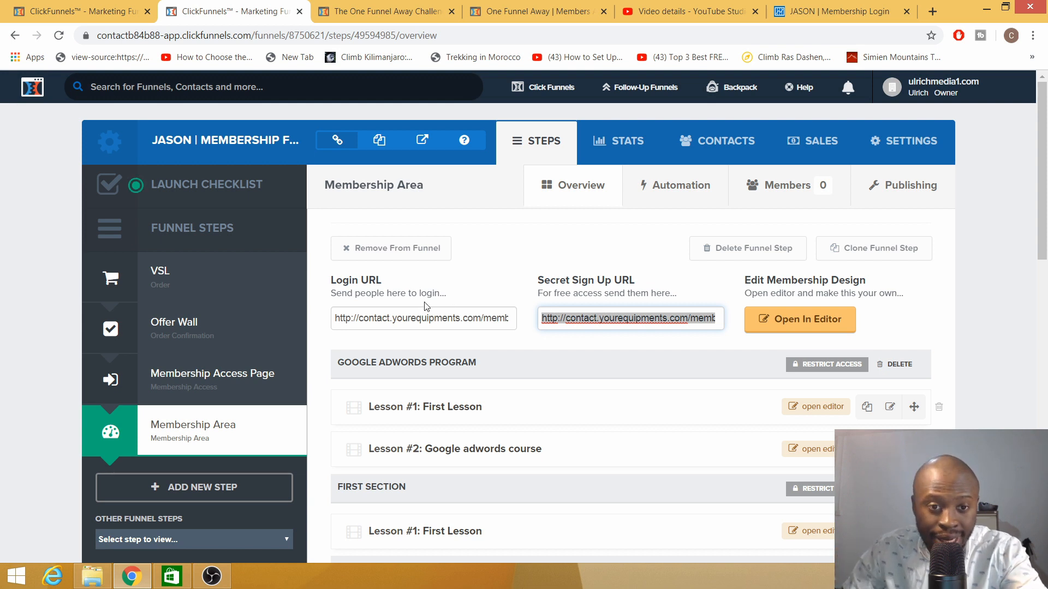
# Look at the JASON members' login page again and return to the Membership Area overview
pyautogui.click(843, 13)
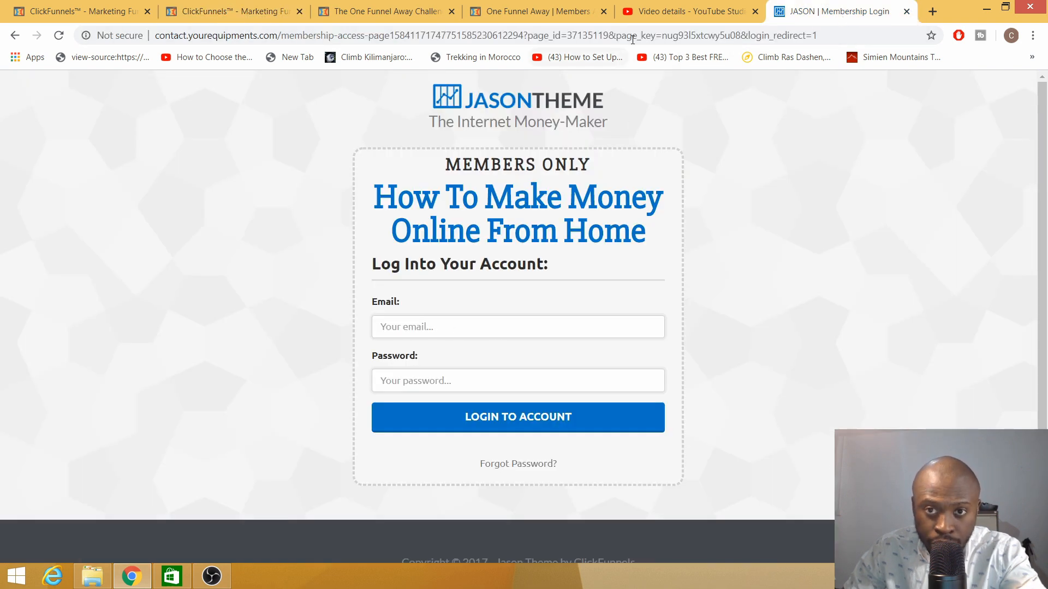
pyautogui.click(338, 15)
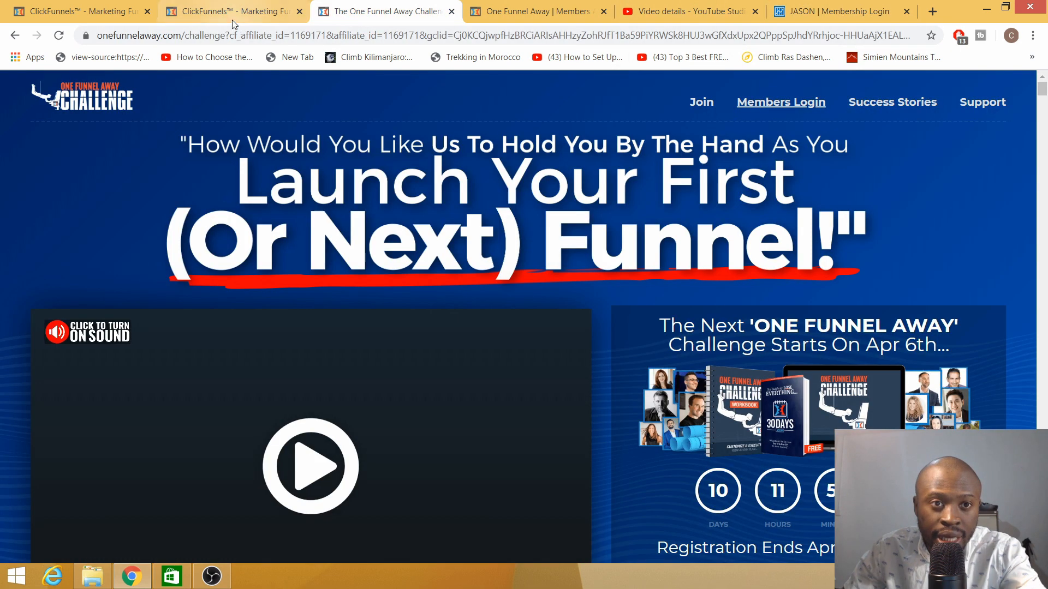
pyautogui.click(231, 19)
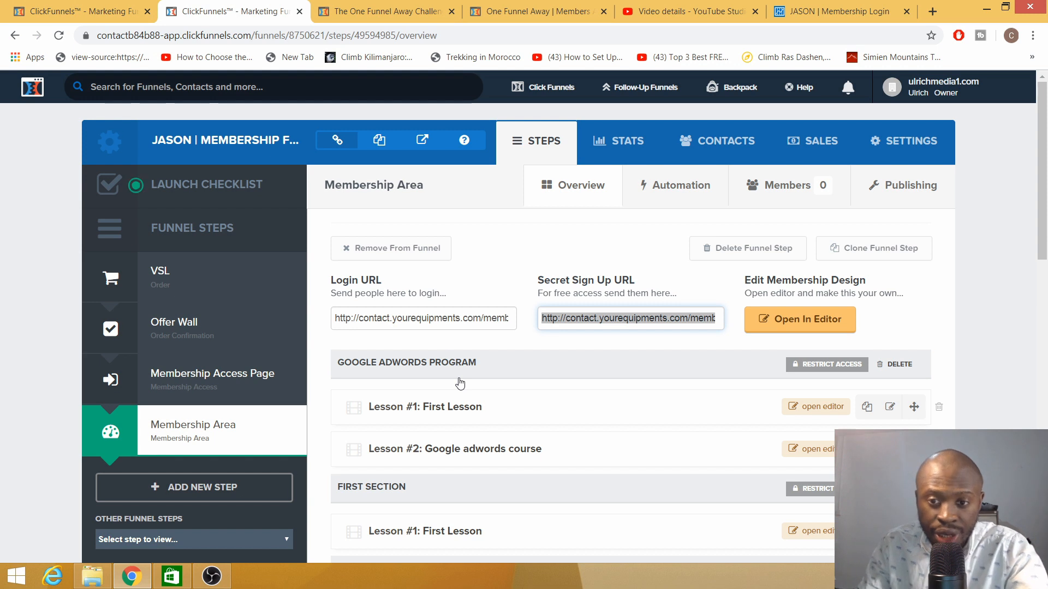
# Copy the Membership Area's Secret Sign Up URL and open it in a new browser tab
pyautogui.rightClick(647, 318)
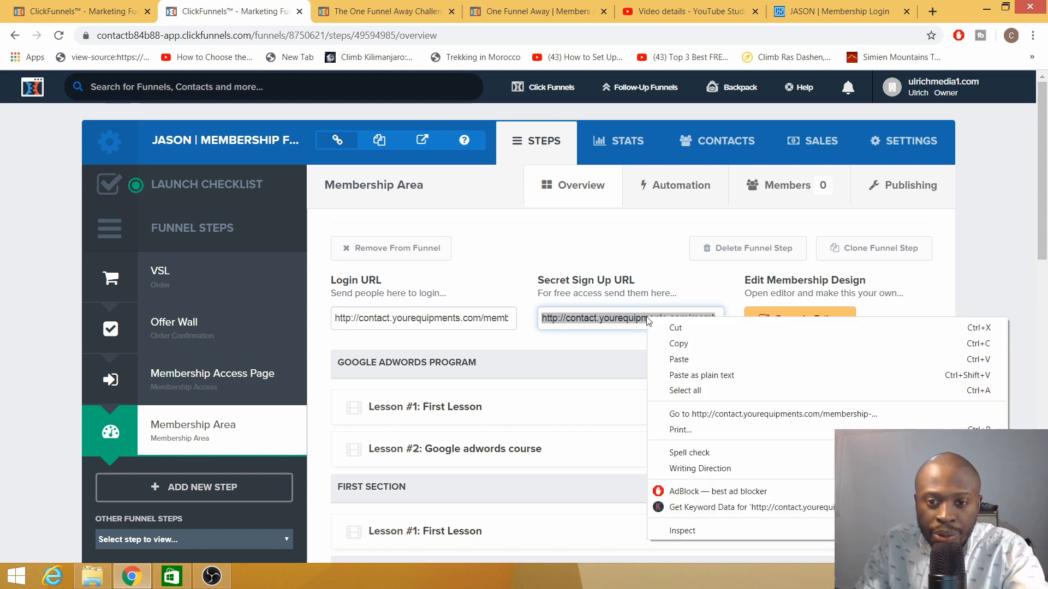
pyautogui.click(698, 341)
pyautogui.click(932, 11)
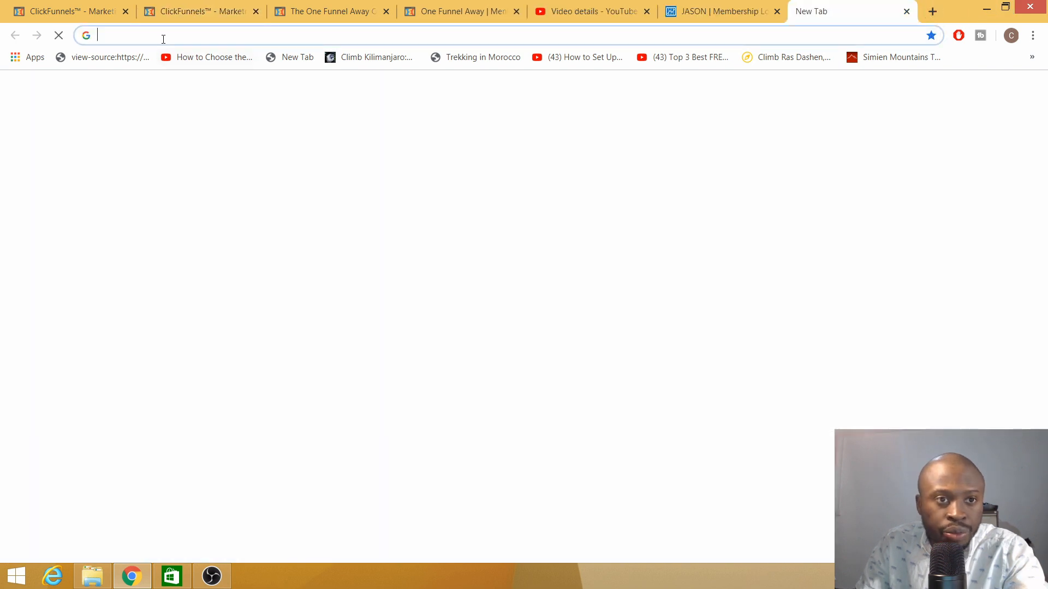
pyautogui.rightClick(168, 38)
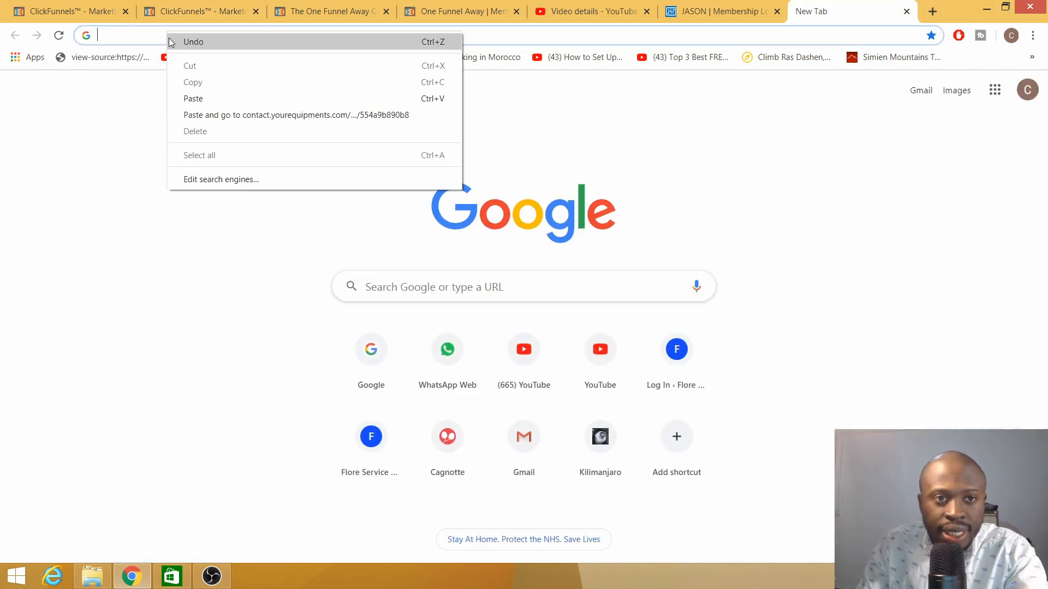
pyautogui.click(200, 97)
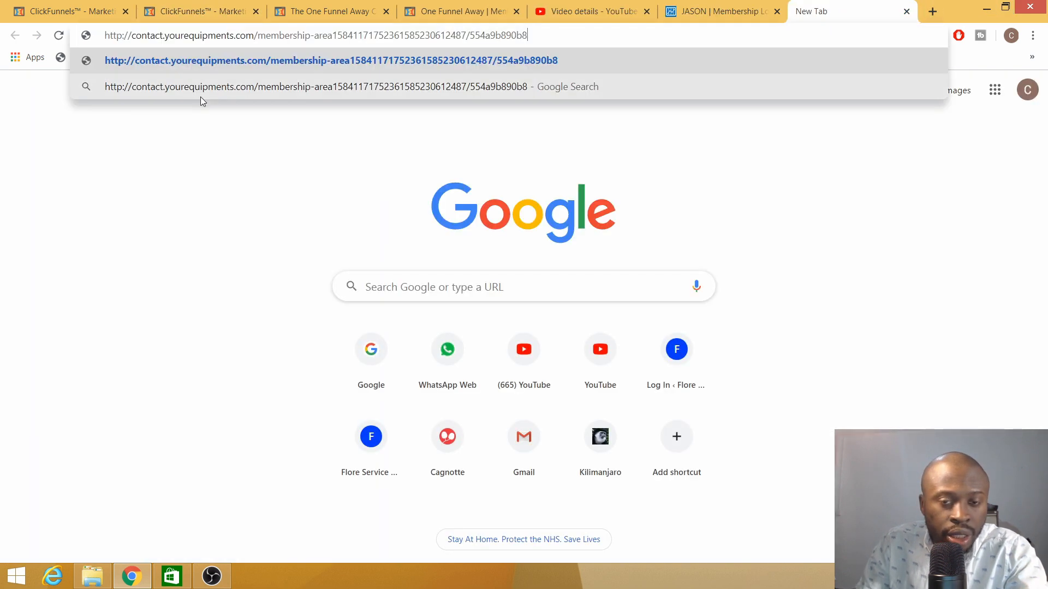
pyautogui.press('Return')
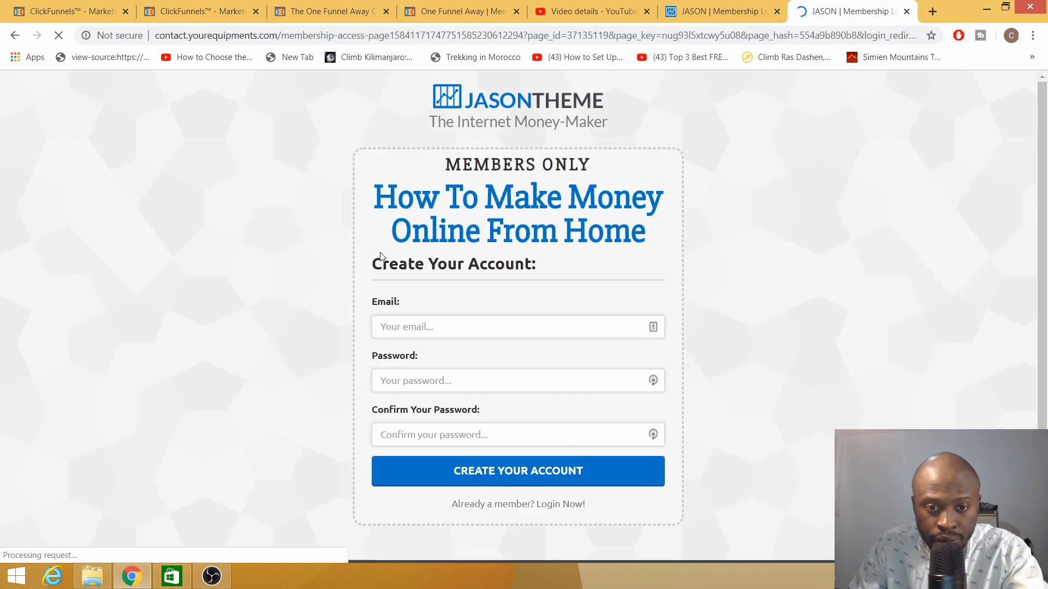
# Examine the members' account creation page and its email, password and confirm password fields
pyautogui.scroll(-3, 495, 276)
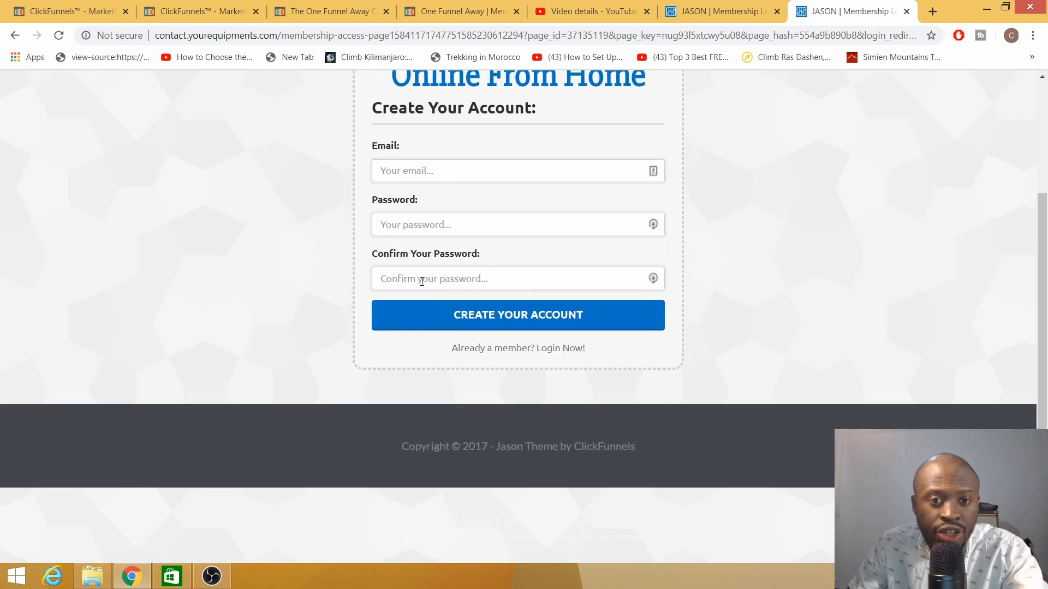
pyautogui.scroll(3, 456, 278)
pyautogui.click(405, 330)
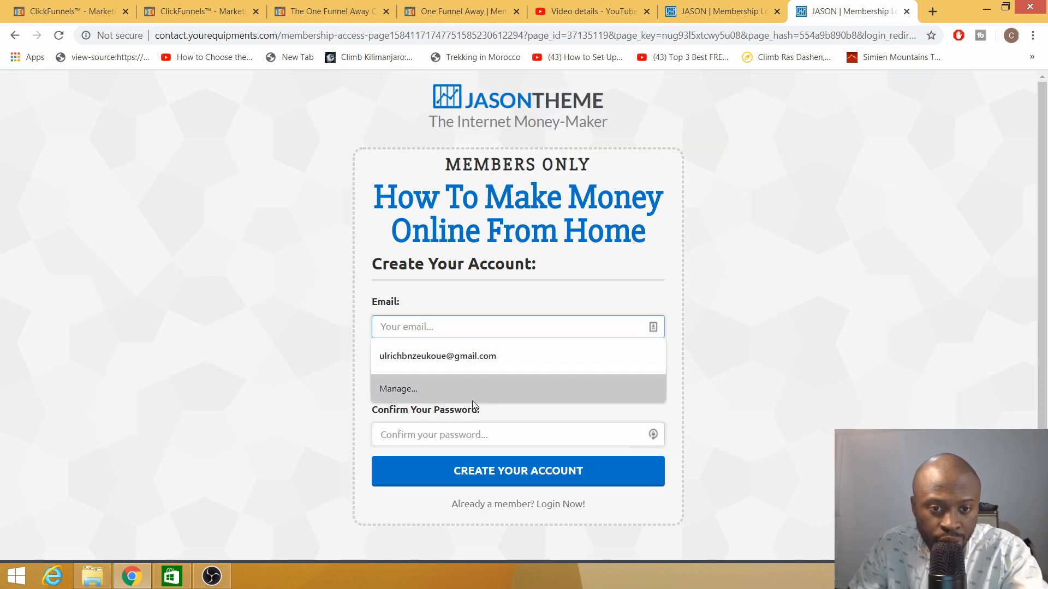
pyautogui.click(406, 360)
pyautogui.click(399, 381)
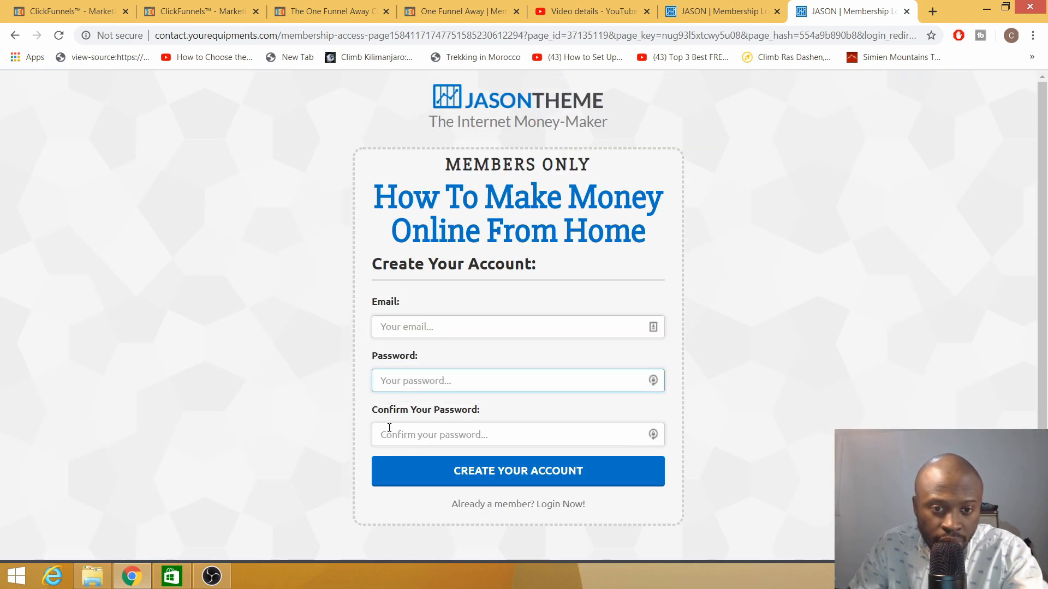
pyautogui.click(389, 428)
pyautogui.click(401, 381)
pyautogui.click(404, 326)
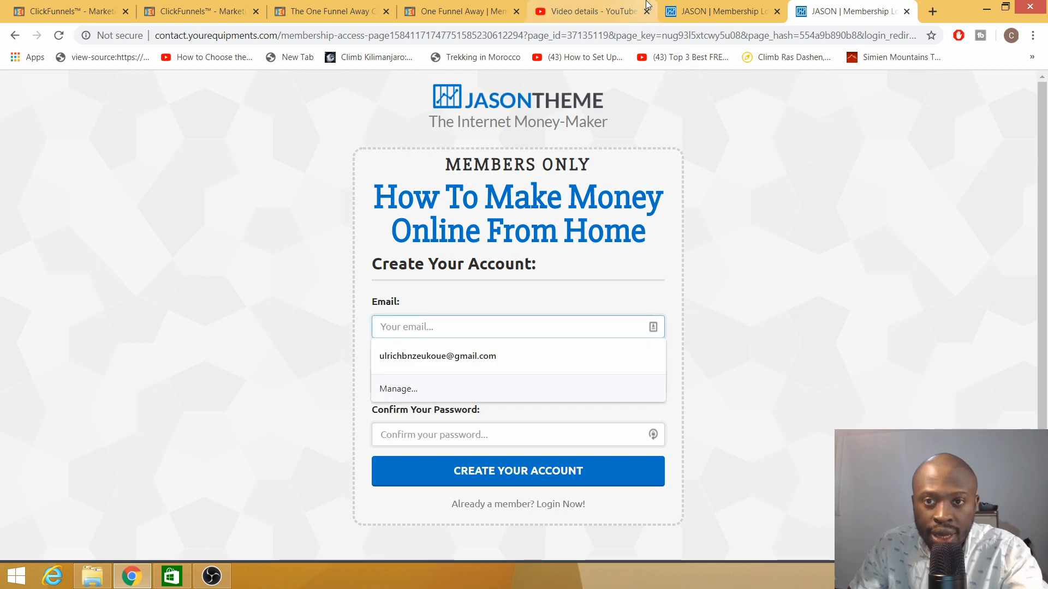
# Return to the funnel's steps and open the Membership Access Page in the page editor
pyautogui.click(709, 11)
pyautogui.click(63, 20)
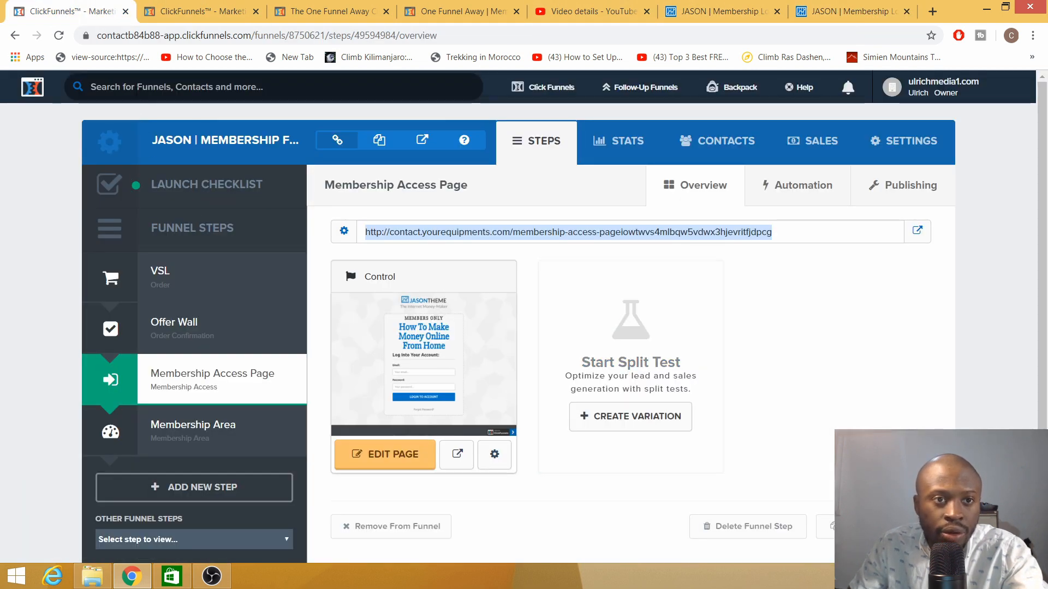
pyautogui.click(185, 7)
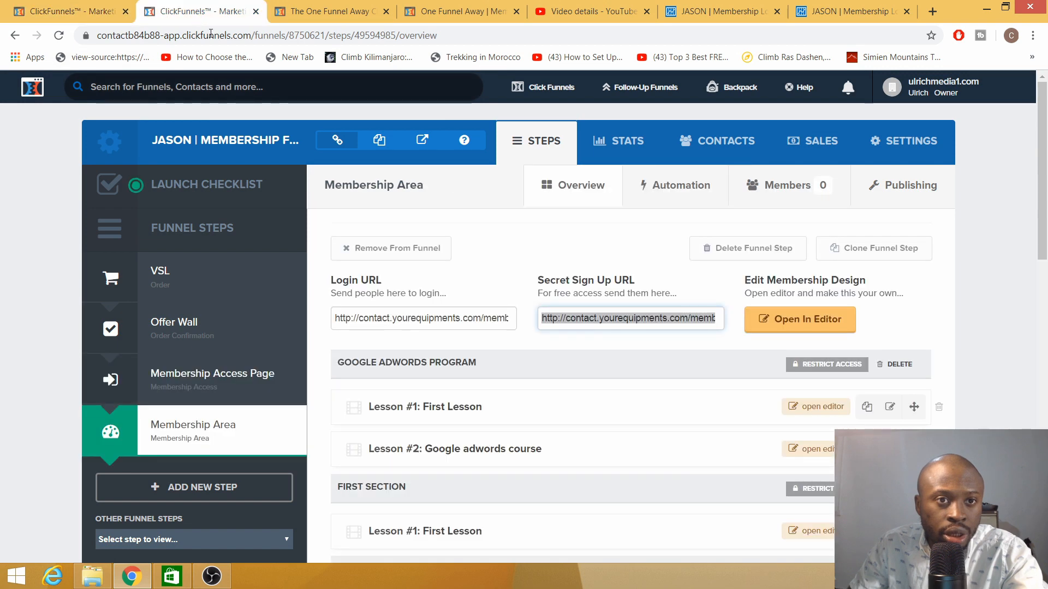
pyautogui.click(199, 399)
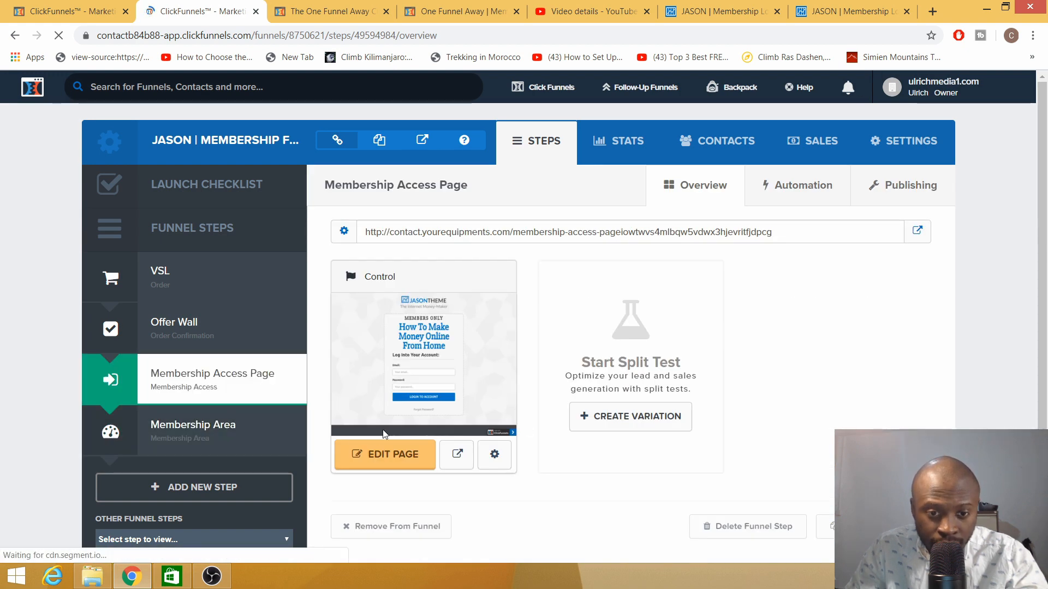
pyautogui.click(391, 464)
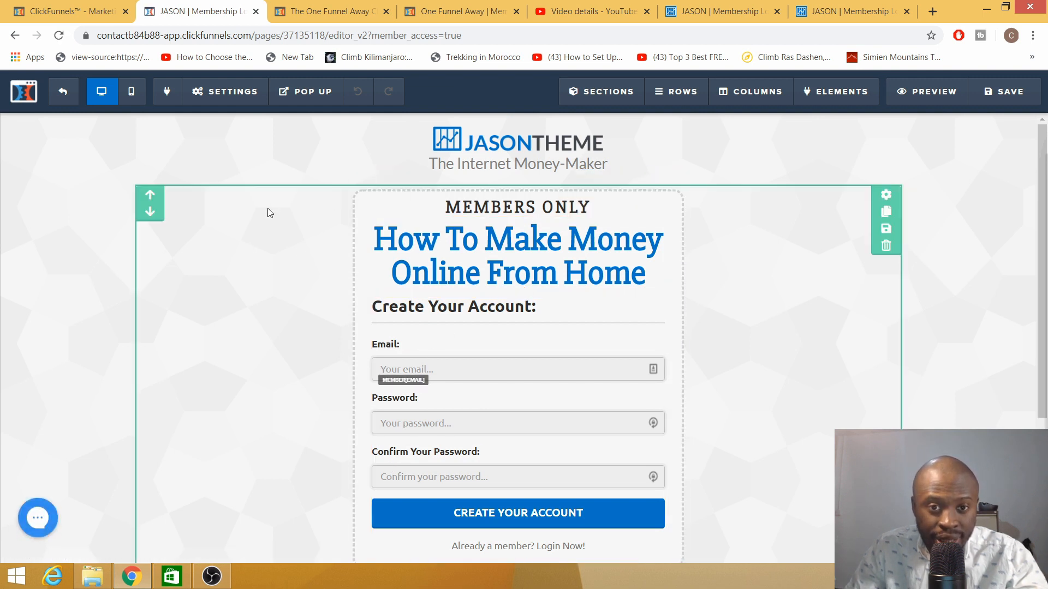
pyautogui.scroll(-1, 436, 245)
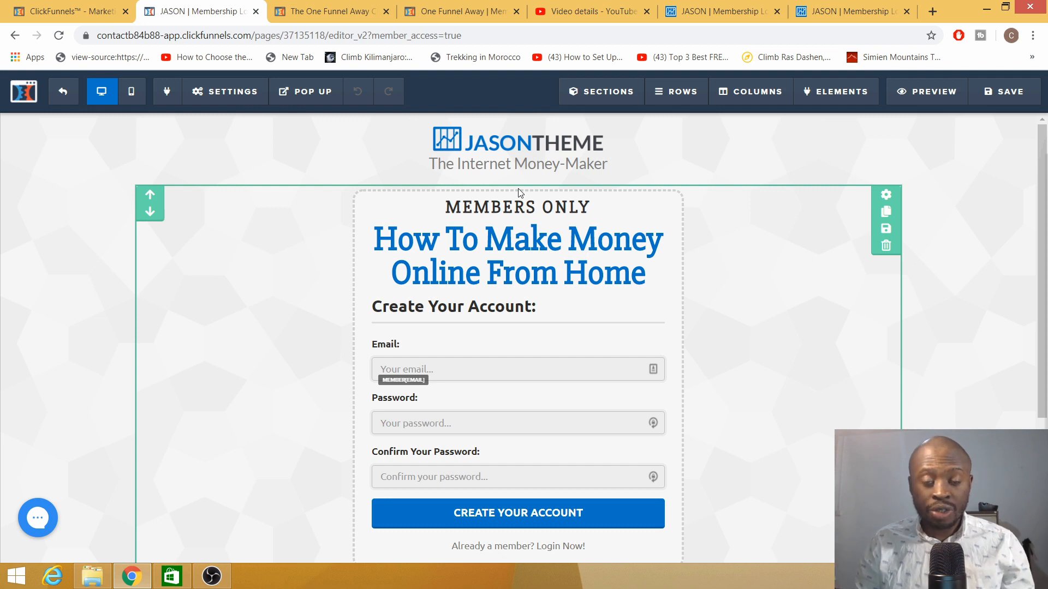
pyautogui.scroll(1, 515, 175)
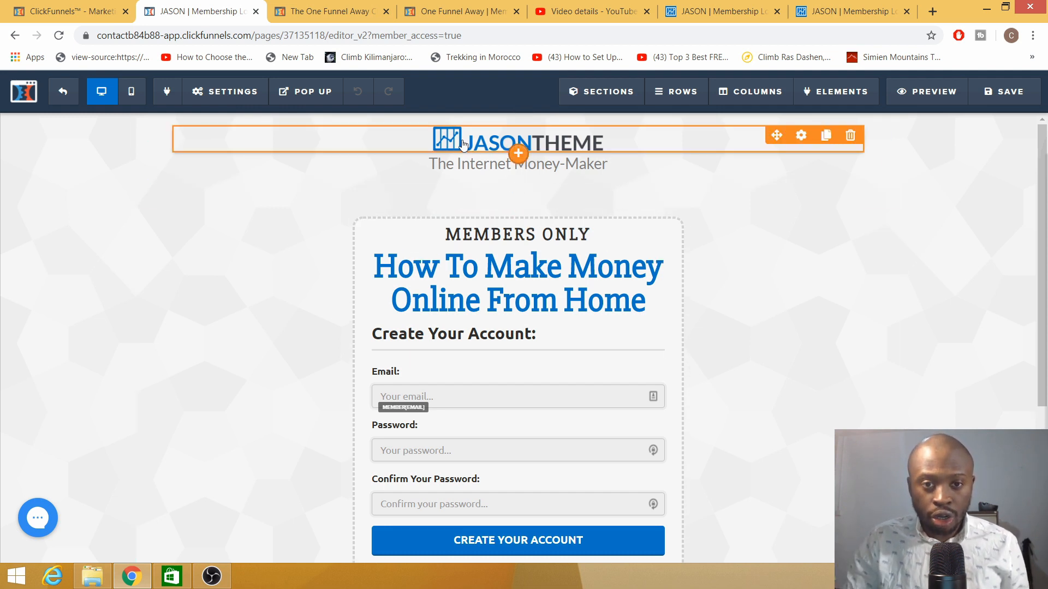
# Look through the uploaded images available for the JASON THEME header logo and leave without choosing one
pyautogui.click(457, 143)
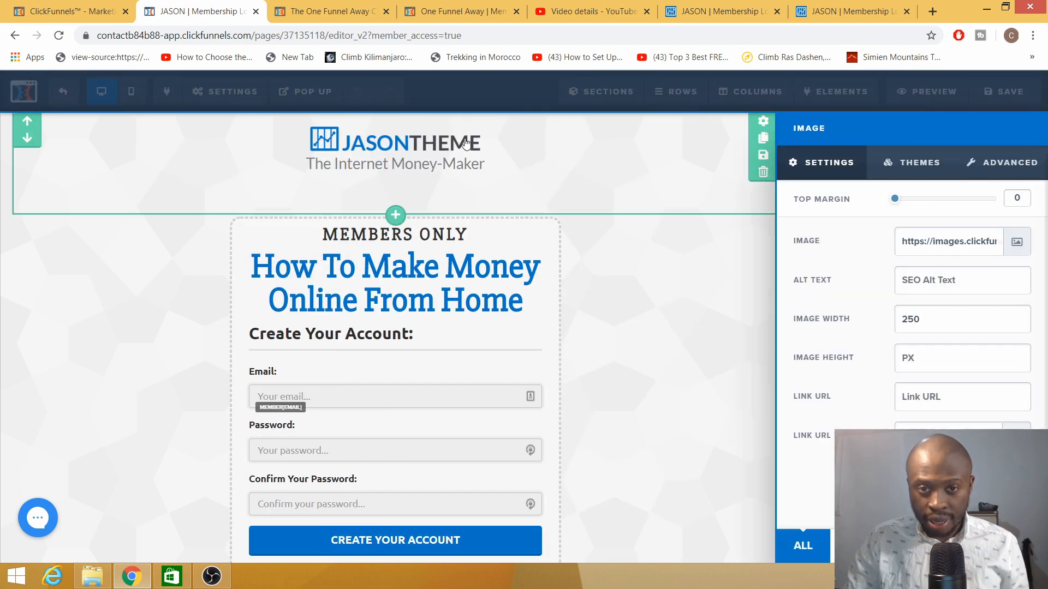
pyautogui.click(1018, 250)
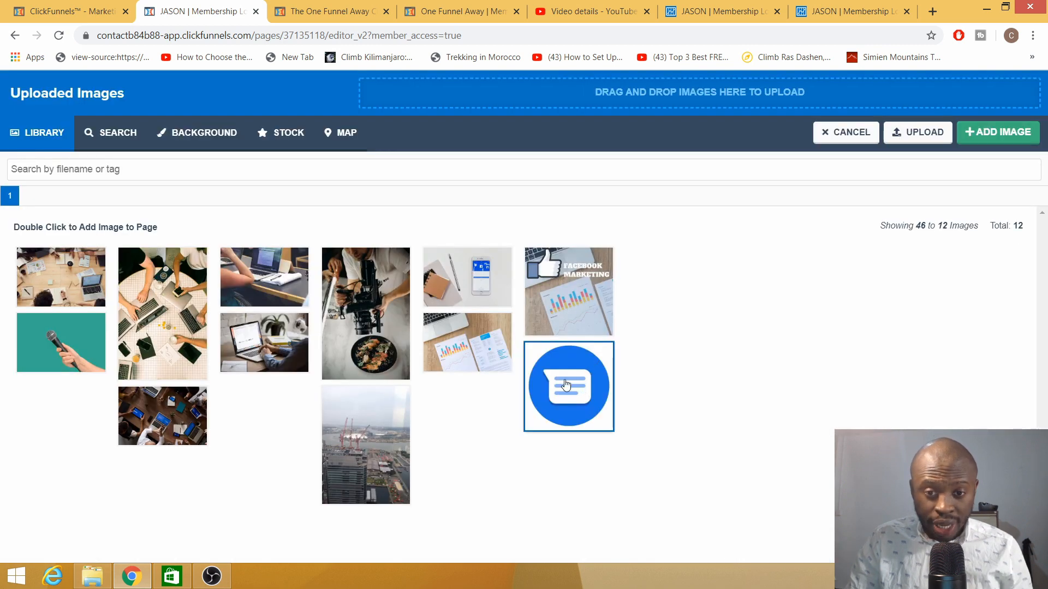
pyautogui.click(841, 136)
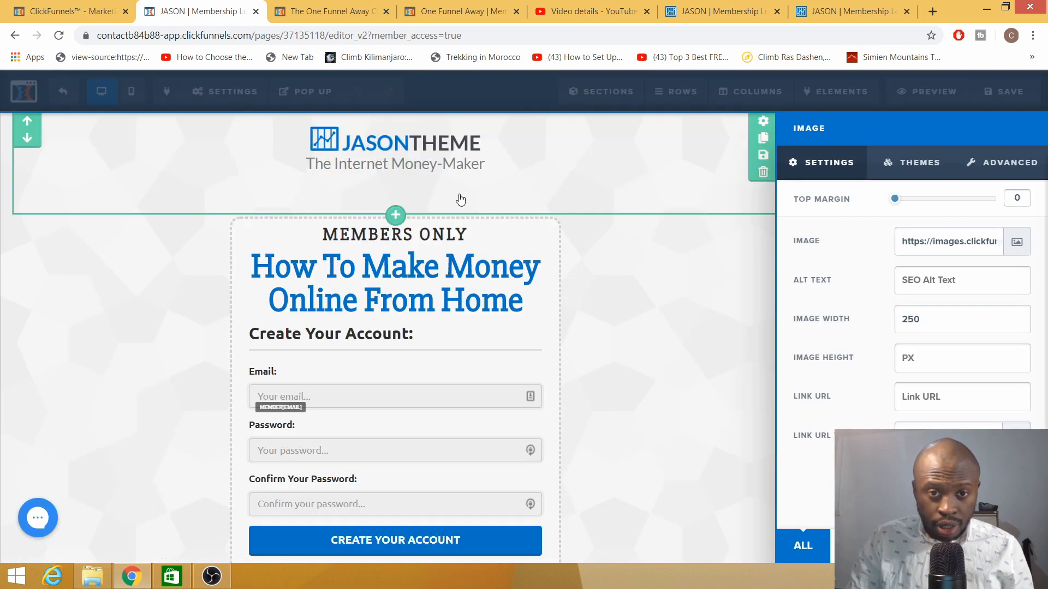
pyautogui.click(484, 167)
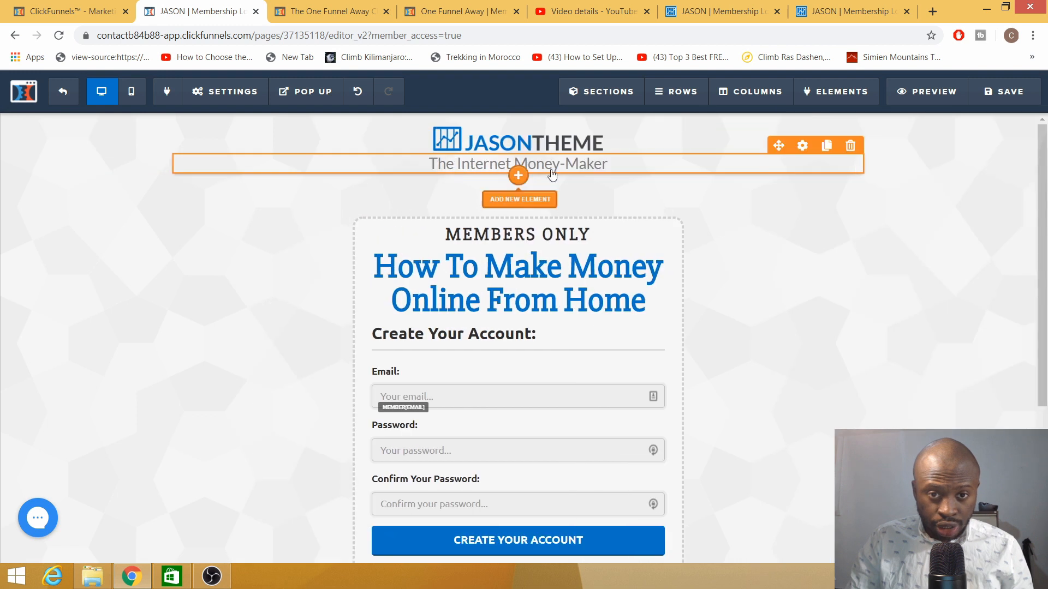
# Change the tagline beneath the header logo to "Internet Marketing Debunked"
pyautogui.click(608, 166)
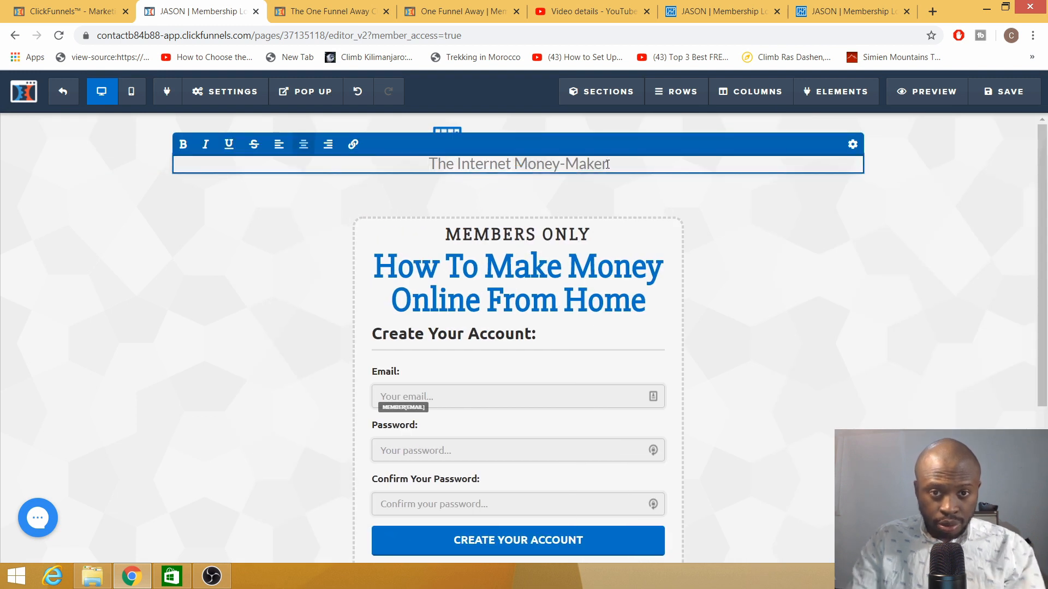
pyautogui.press('BackSpace')
pyautogui.press('BackSpace')
pyautogui.press('BackSpace')
pyautogui.press('BackSpace')
pyautogui.press('BackSpace')
pyautogui.press('BackSpace')
pyautogui.press('BackSpace')
pyautogui.press('BackSpace')
pyautogui.press('BackSpace')
pyautogui.press('BackSpace')
pyautogui.press('BackSpace')
pyautogui.press('BackSpace')
pyautogui.press('BackSpace')
pyautogui.press('BackSpace')
pyautogui.press('BackSpace')
pyautogui.press('BackSpace')
pyautogui.press('BackSpace')
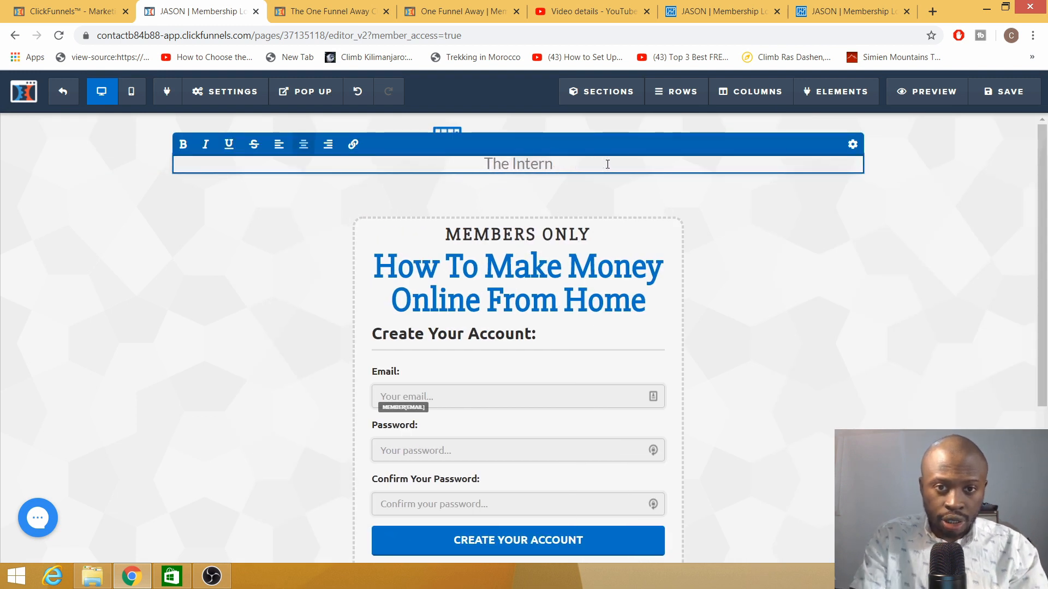
pyautogui.press('BackSpace')
pyautogui.press('BackSpace')
pyautogui.press('BackSpace')
pyautogui.press('BackSpace')
pyautogui.press('BackSpace')
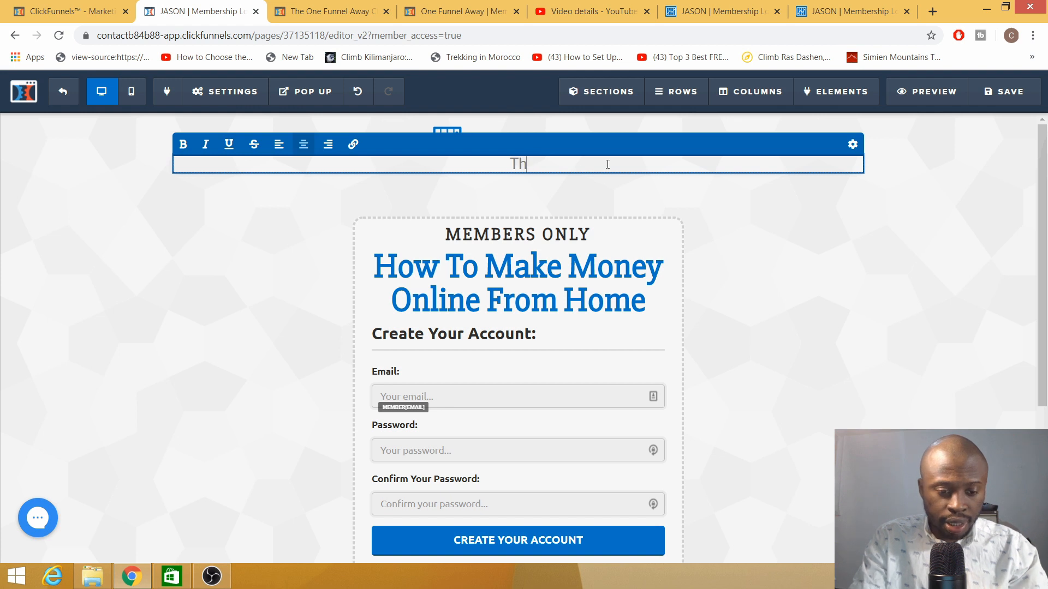
pyautogui.write('e Iner')
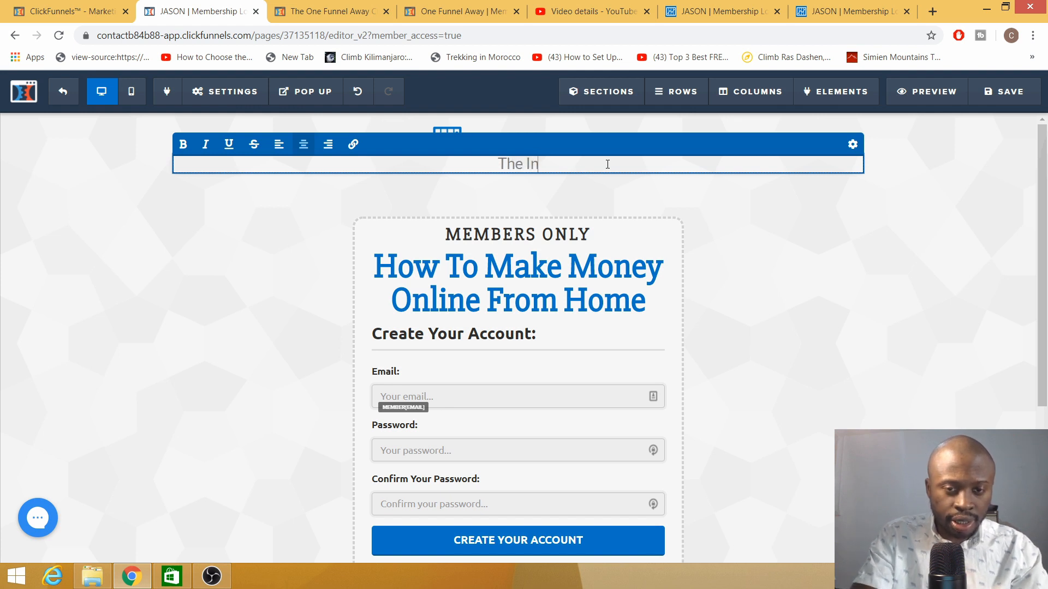
pyautogui.press('BackSpace')
pyautogui.press('BackSpace')
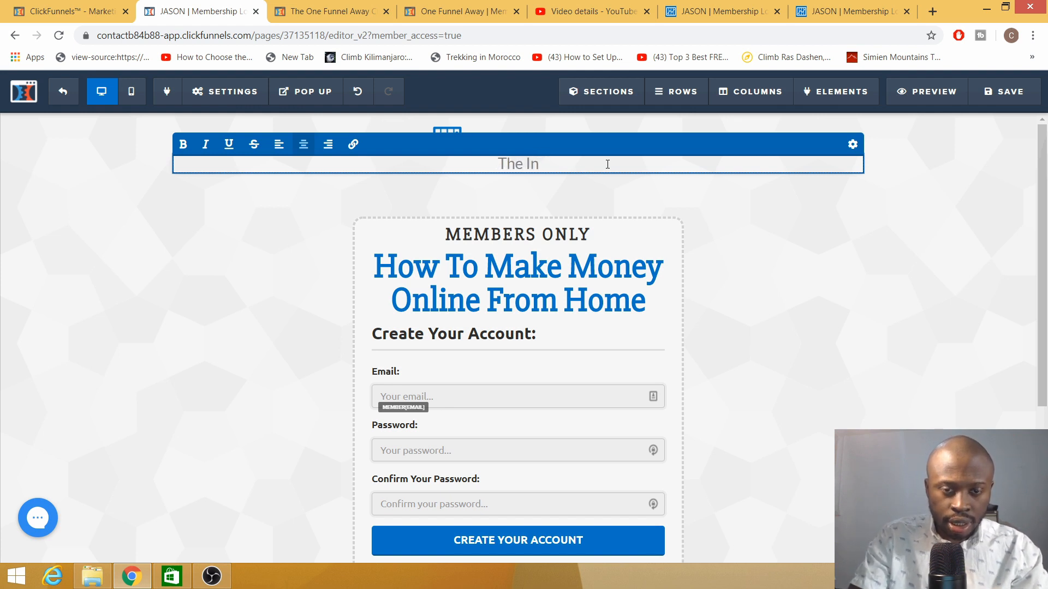
pyautogui.write('ter')
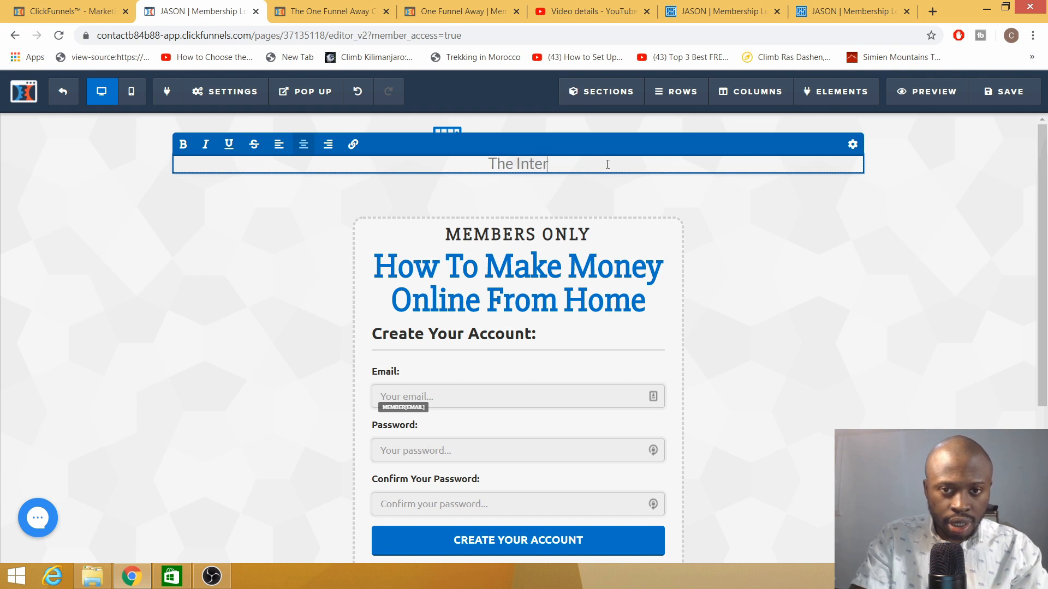
pyautogui.press('BackSpace')
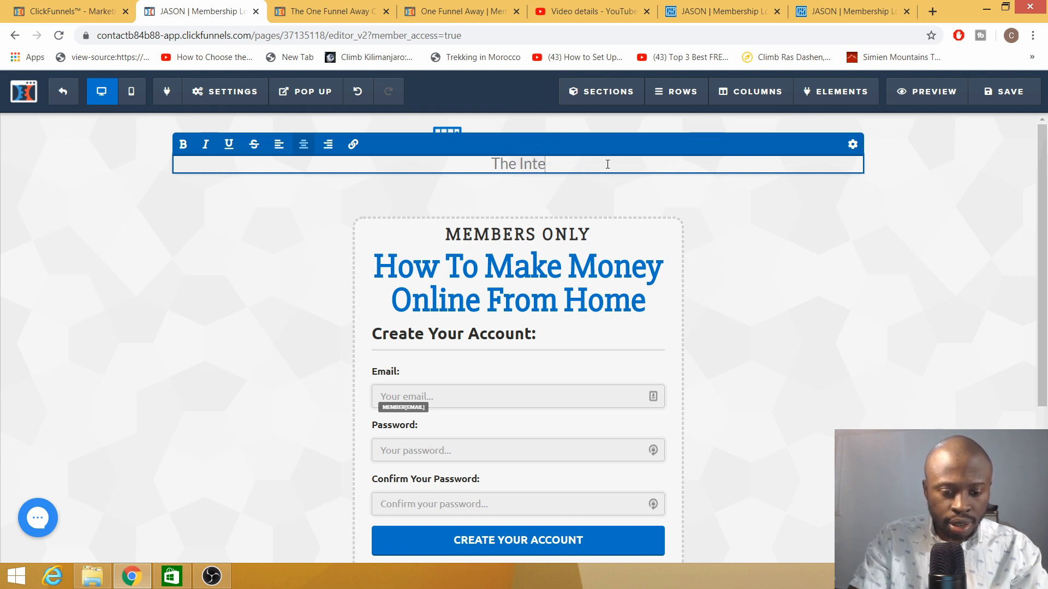
pyautogui.write('rnet Mar')
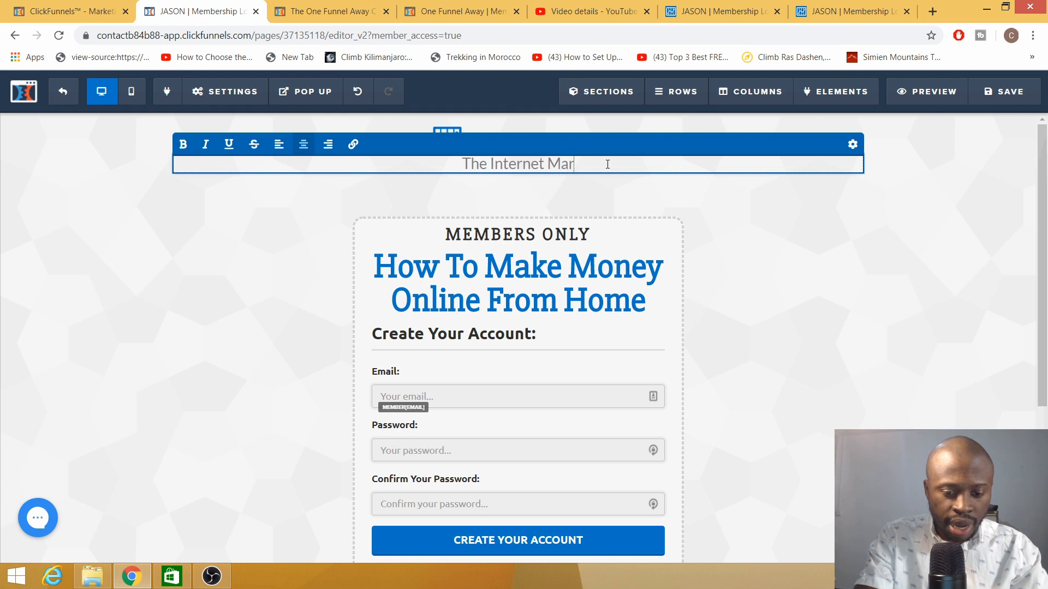
pyautogui.write('etin')
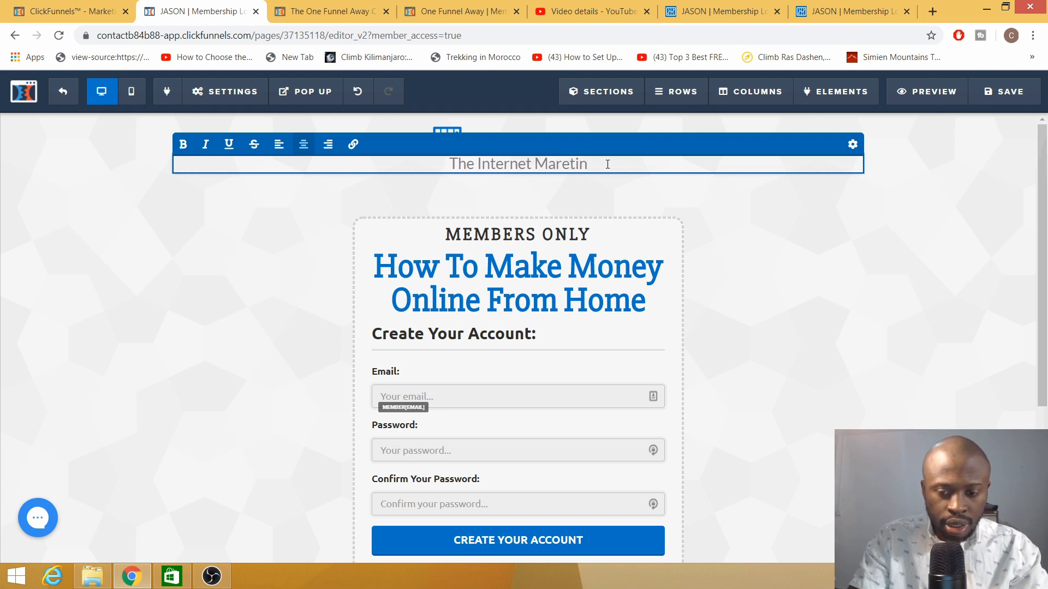
pyautogui.press('BackSpace')
pyautogui.press('BackSpace')
pyautogui.press('BackSpace')
pyautogui.press('BackSpace')
pyautogui.write('keti')
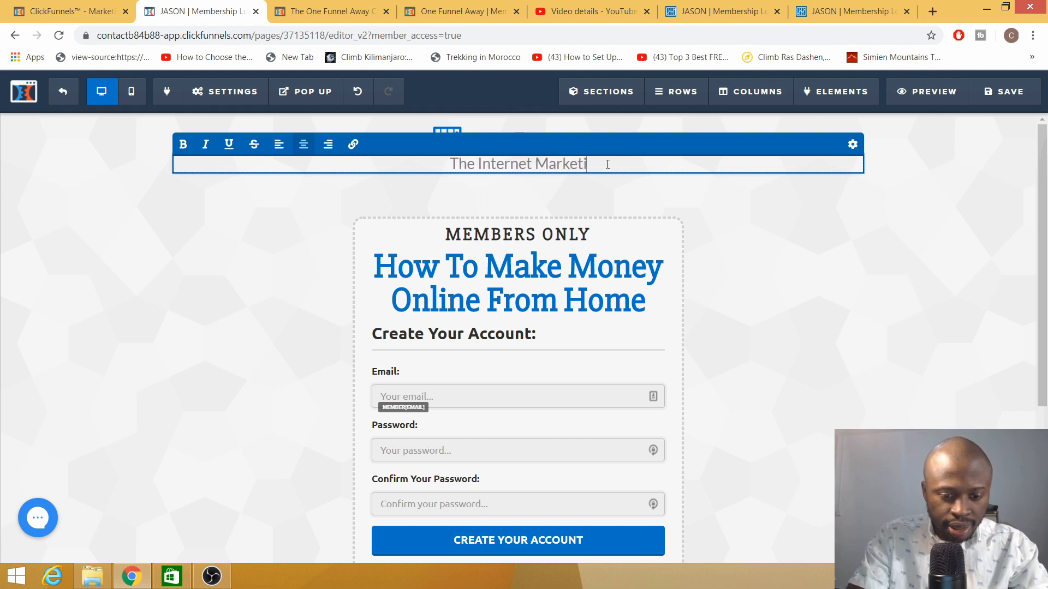
pyautogui.write('ng Deb')
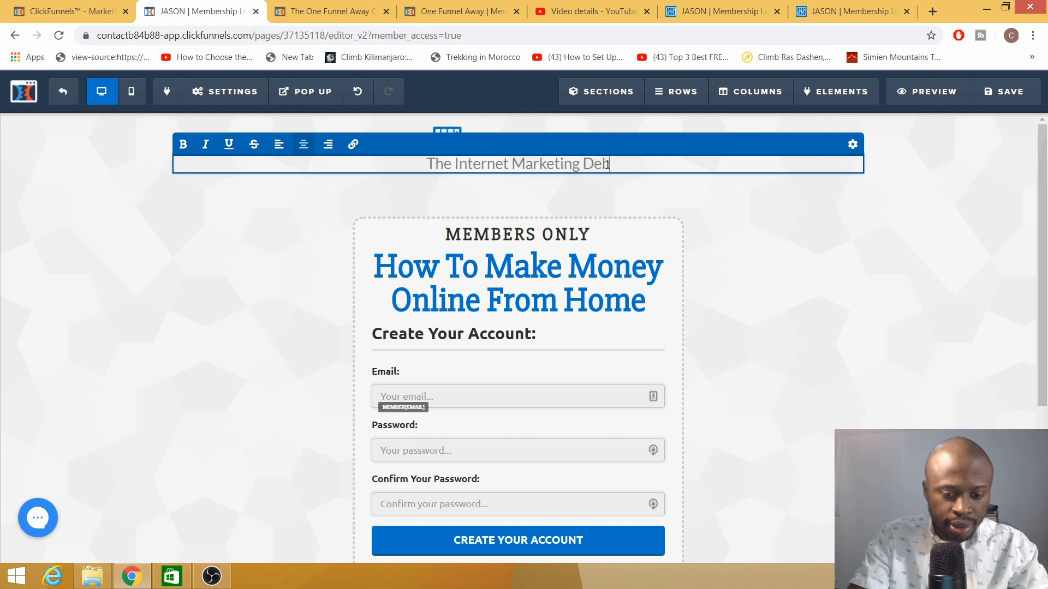
pyautogui.write('un')
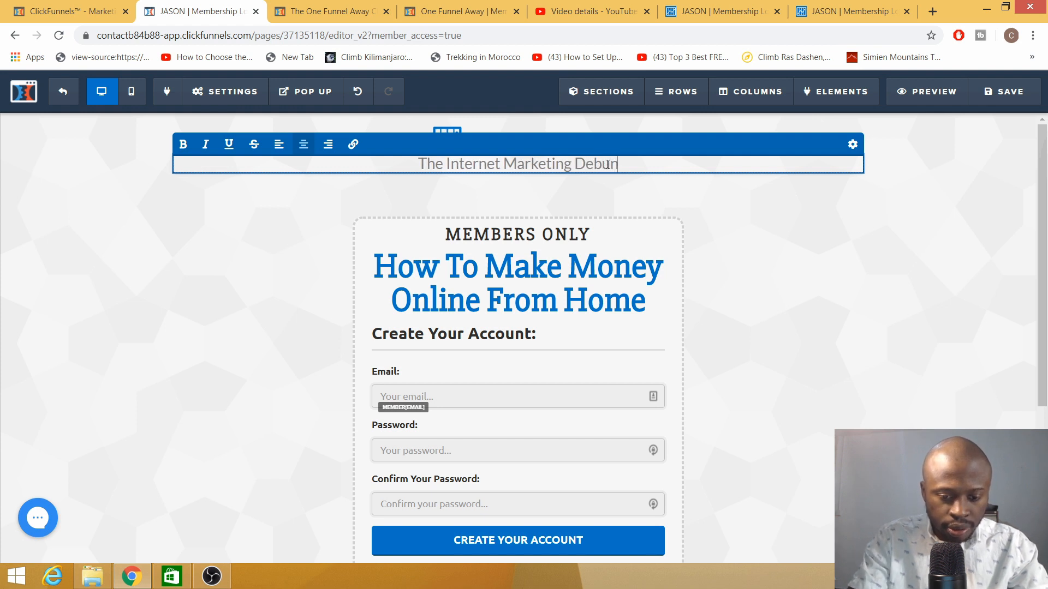
pyautogui.write('k')
pyautogui.press('BackSpace')
pyautogui.write('ked')
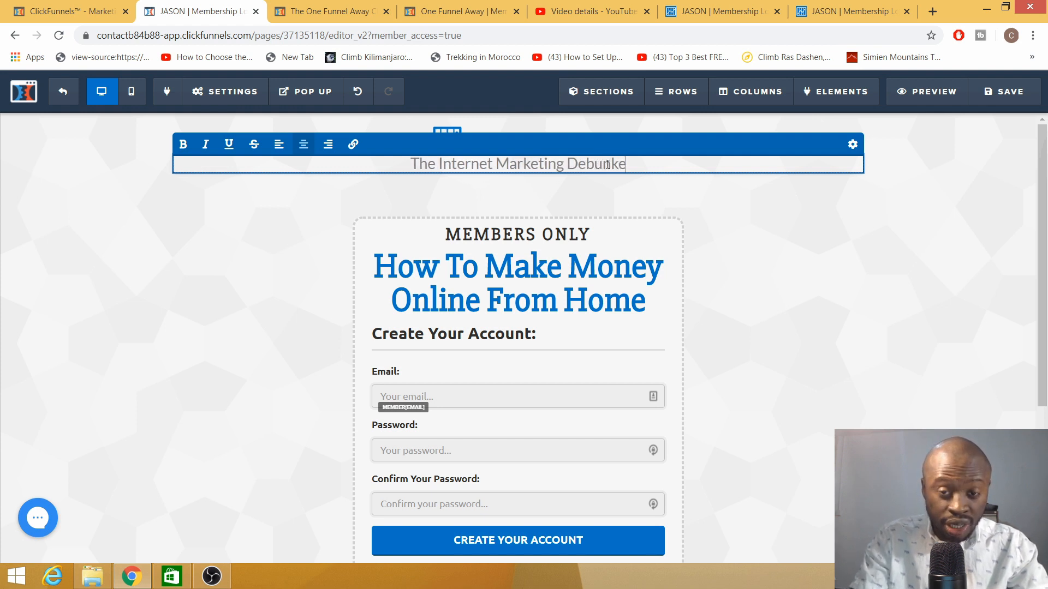
pyautogui.click(441, 162)
pyautogui.press('BackSpace')
pyautogui.press('BackSpace')
pyautogui.press('BackSpace')
pyautogui.press('BackSpace')
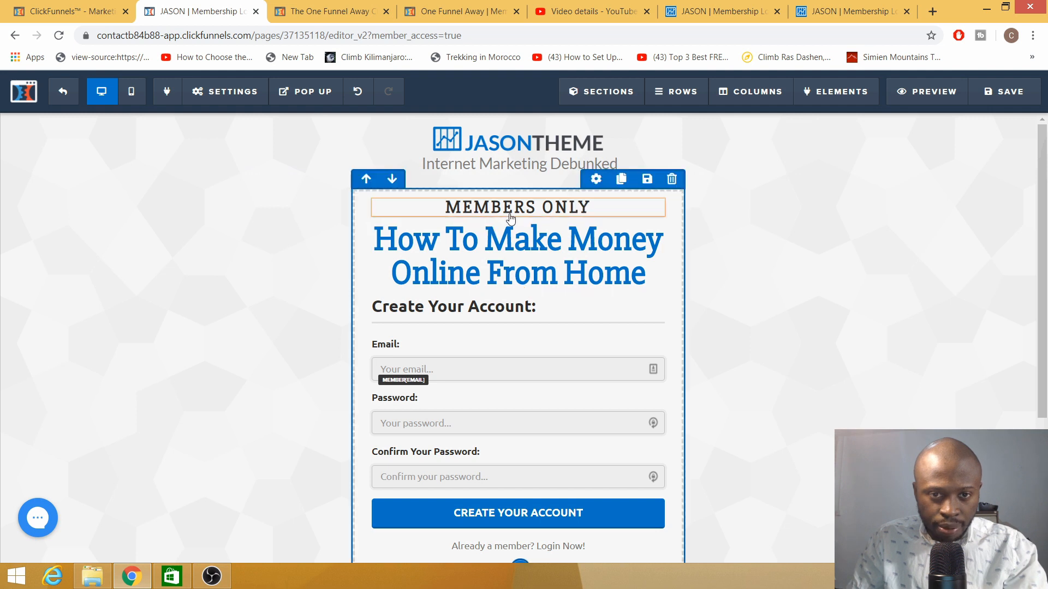
# Replace the blue "How To Make Money Online From Home" headline with "please use the same email you use for your purchase"
pyautogui.click(595, 272)
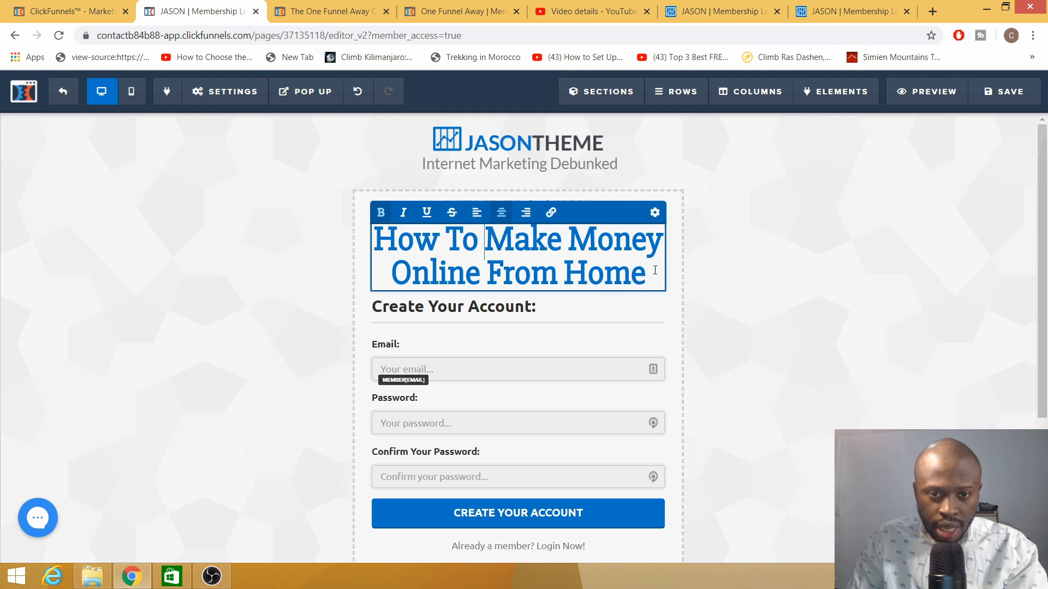
pyautogui.click(653, 260)
pyautogui.press('BackSpace')
pyautogui.press('BackSpace')
pyautogui.press('BackSpace')
pyautogui.press('BackSpace')
pyautogui.press('BackSpace')
pyautogui.press('BackSpace')
pyautogui.press('BackSpace')
pyautogui.press('BackSpace')
pyautogui.press('BackSpace')
pyautogui.press('BackSpace')
pyautogui.press('BackSpace')
pyautogui.press('BackSpace')
pyautogui.press('BackSpace')
pyautogui.press('BackSpace')
pyautogui.press('BackSpace')
pyautogui.press('BackSpace')
pyautogui.press('BackSpace')
pyautogui.press('BackSpace')
pyautogui.press('BackSpace')
pyautogui.press('BackSpace')
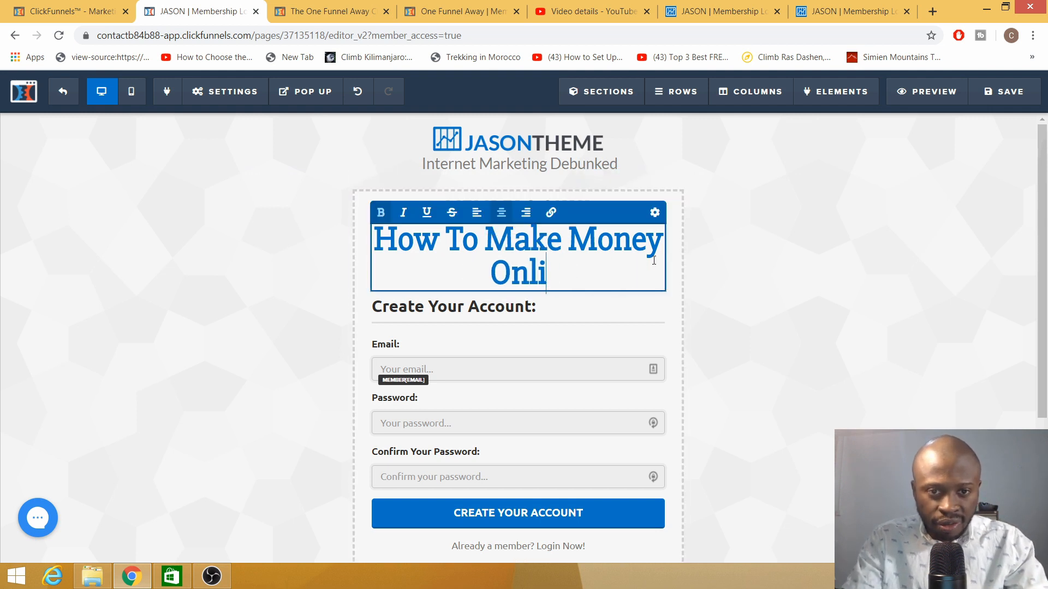
pyautogui.press('BackSpace')
pyautogui.press('BackSpace')
pyautogui.press('BackSpace')
pyautogui.press('BackSpace')
pyautogui.press('BackSpace')
pyautogui.press('BackSpace')
pyautogui.press('BackSpace')
pyautogui.press('BackSpace')
pyautogui.press('BackSpace')
pyautogui.press('BackSpace')
pyautogui.press('BackSpace')
pyautogui.press('BackSpace')
pyautogui.press('BackSpace')
pyautogui.press('BackSpace')
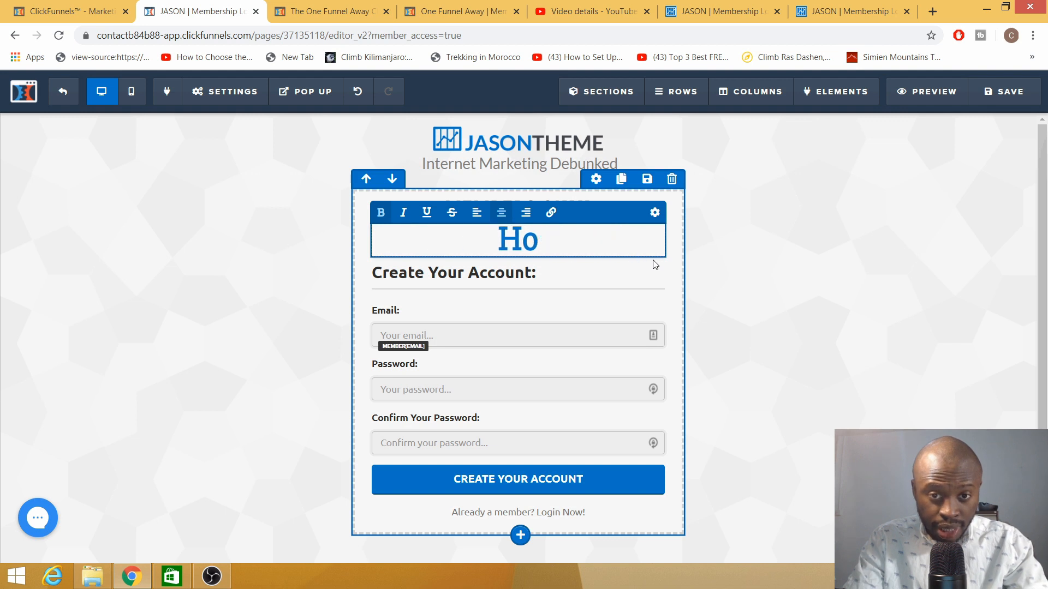
pyautogui.write('plea')
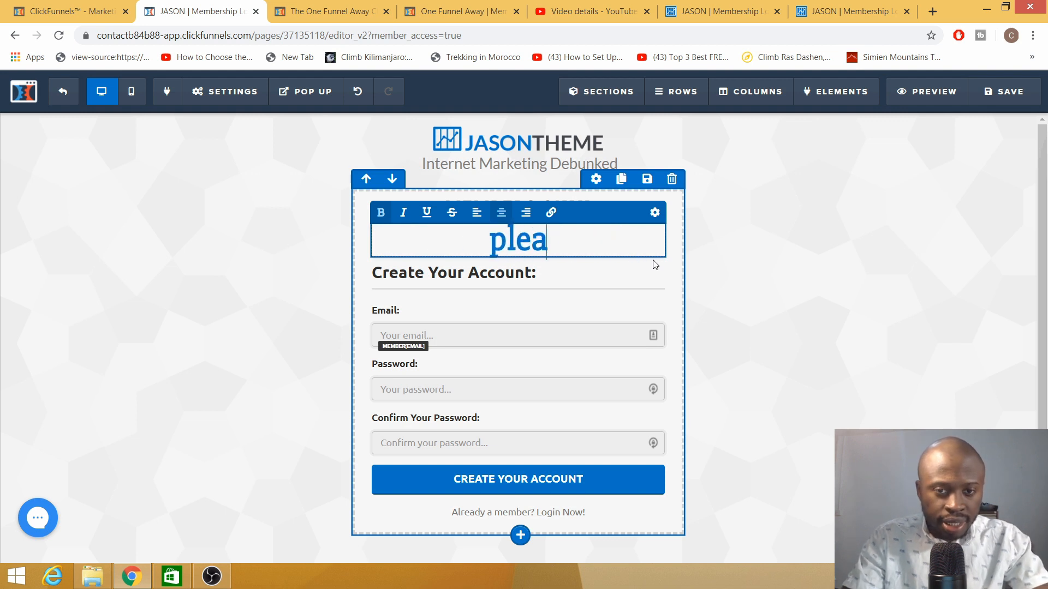
pyautogui.write('se use ')
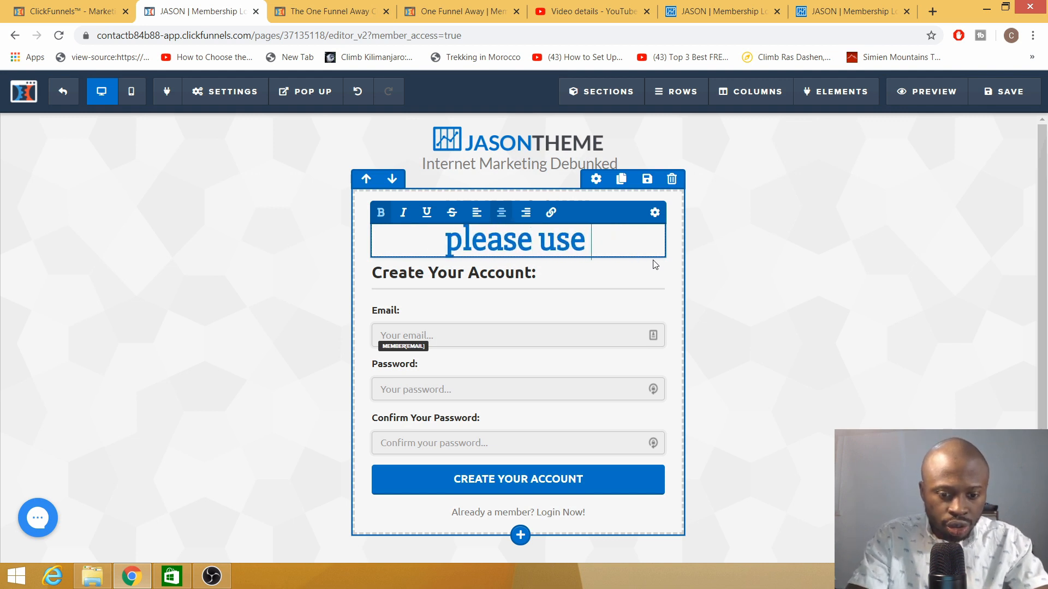
pyautogui.write('your same')
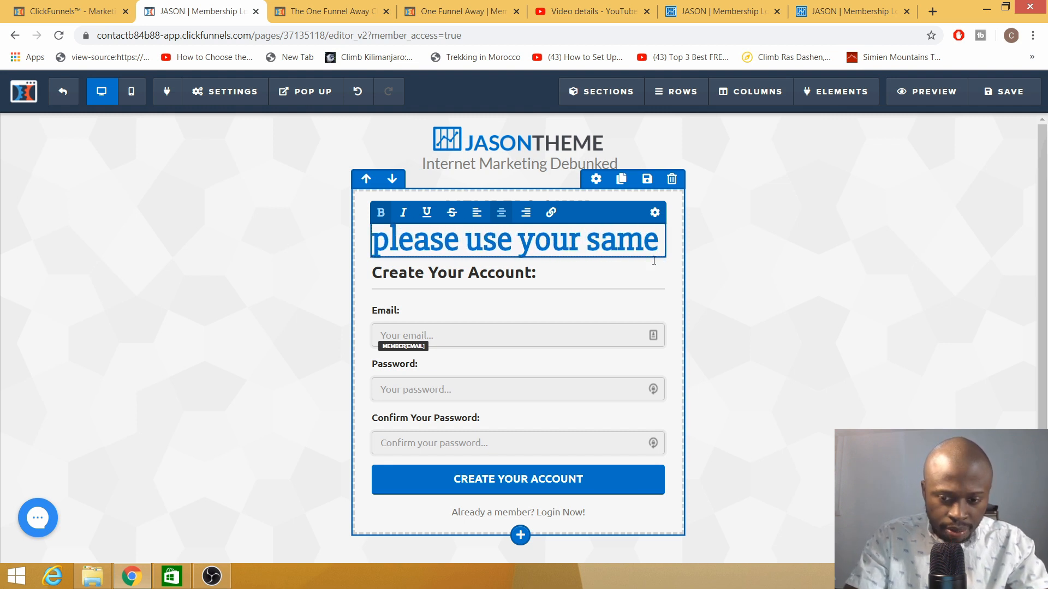
pyautogui.press('BackSpace')
pyautogui.press('BackSpace')
pyautogui.press('BackSpace')
pyautogui.press('BackSpace')
pyautogui.press('BackSpace')
pyautogui.press('BackSpace')
pyautogui.press('BackSpace')
pyautogui.press('BackSpace')
pyautogui.press('BackSpace')
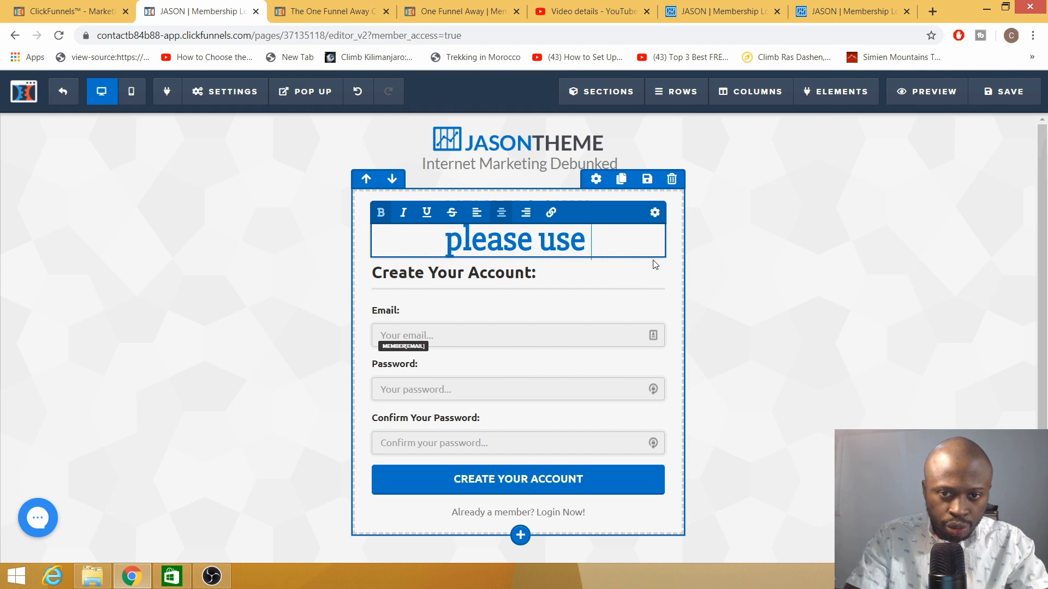
pyautogui.write('the same ')
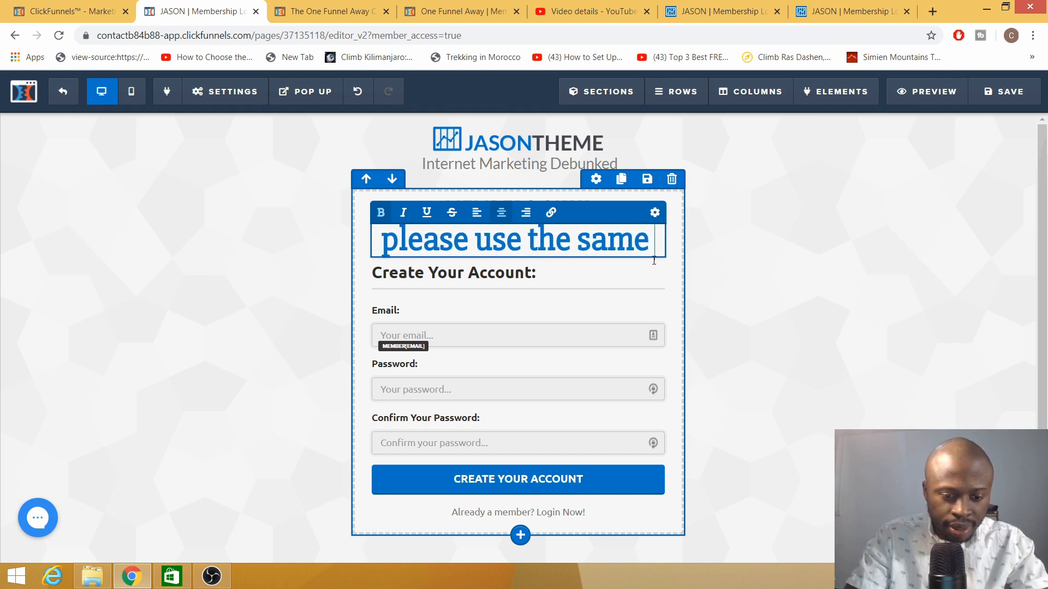
pyautogui.write('email you')
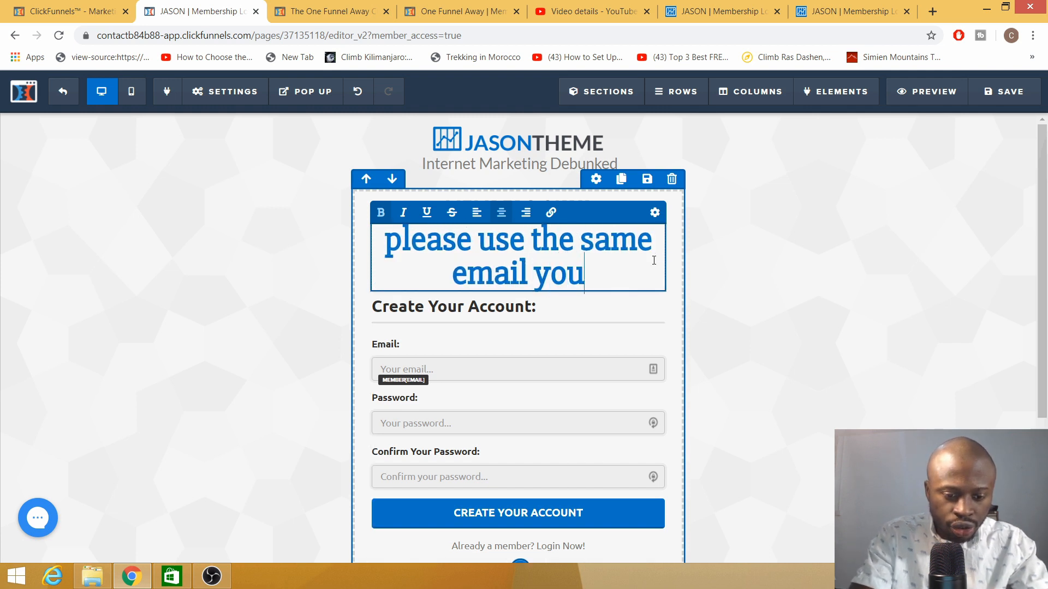
pyautogui.write(' use for')
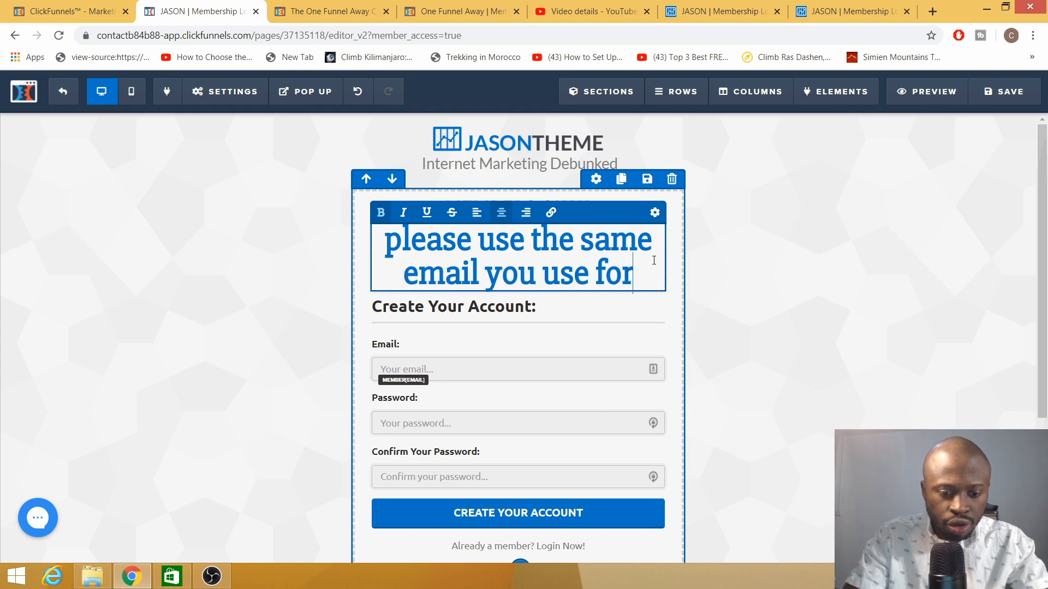
pyautogui.write(' your p')
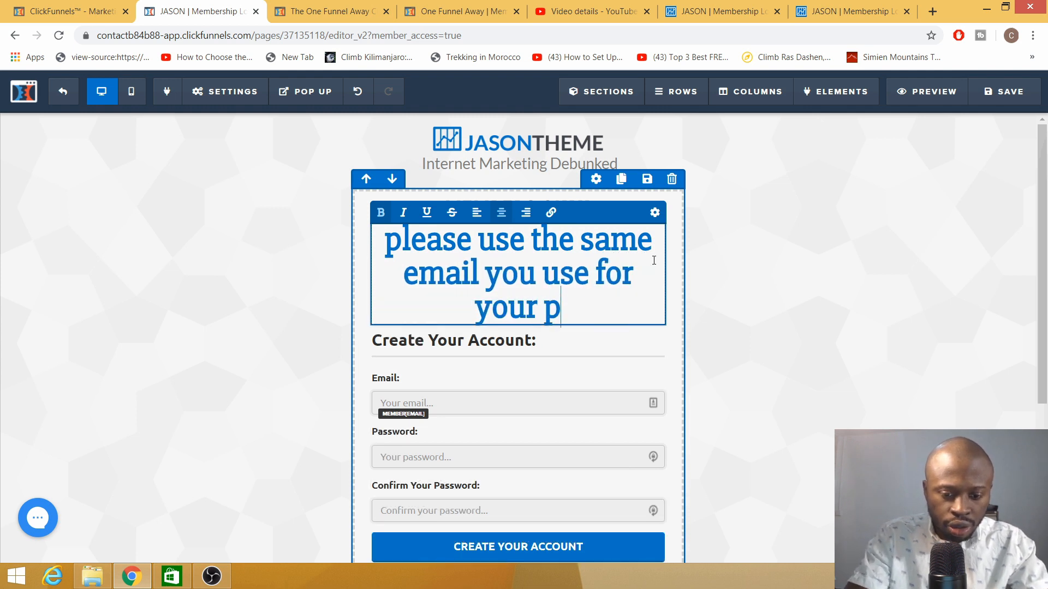
pyautogui.write('urchase')
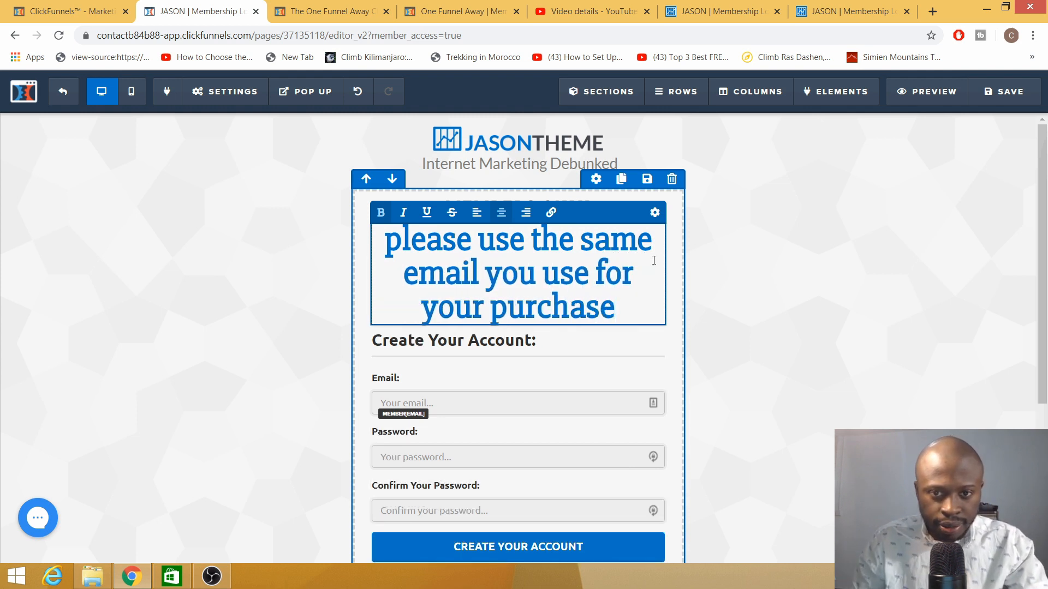
pyautogui.click(603, 348)
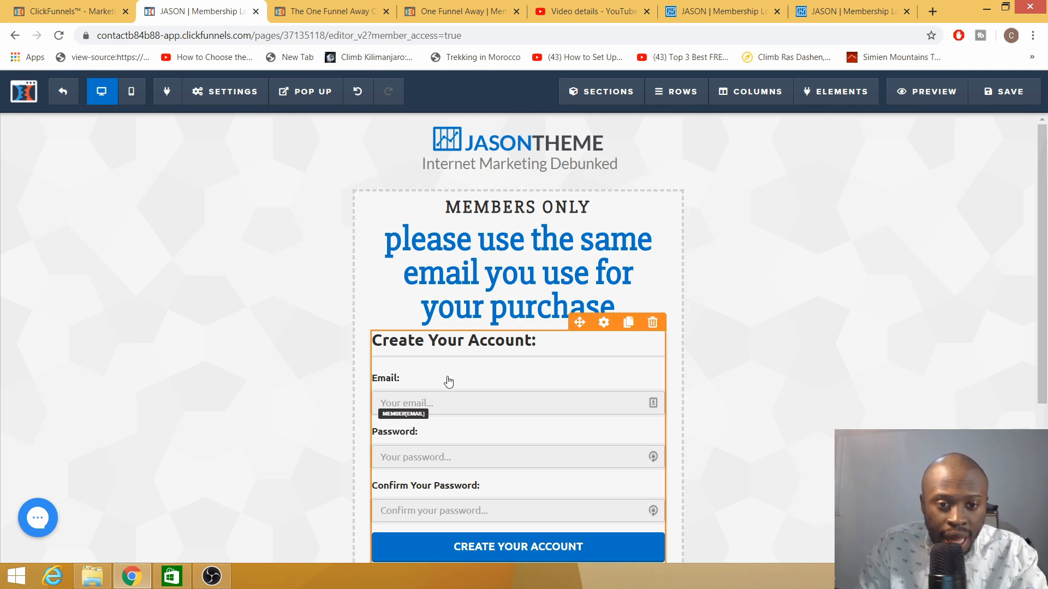
# Look through the account creation form's Member Access settings, including the email placeholder, and leave them without making changes
pyautogui.click(434, 401)
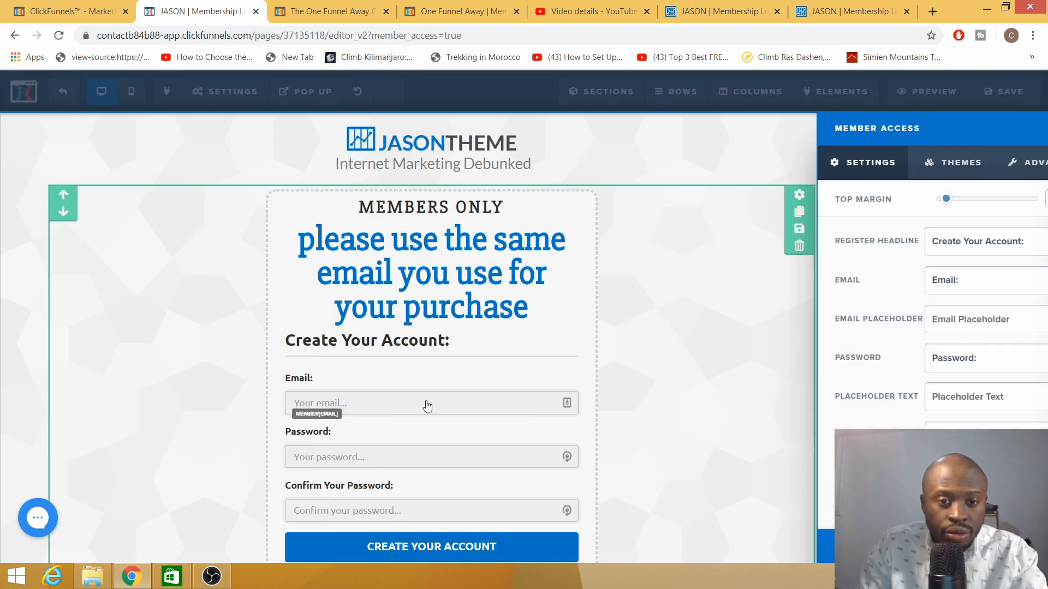
pyautogui.click(633, 361)
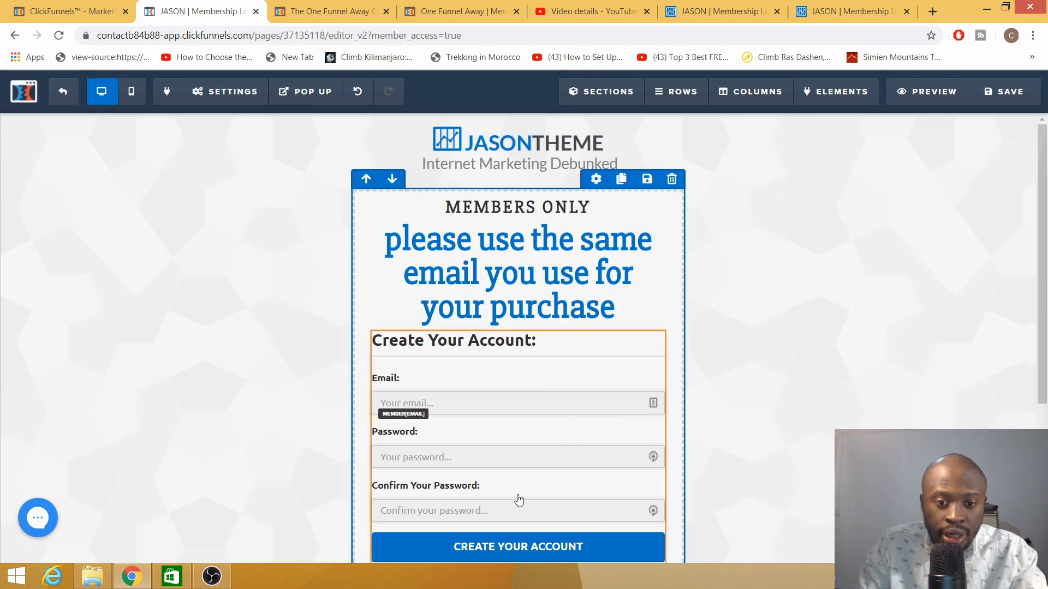
pyautogui.scroll(-4, 477, 460)
pyautogui.scroll(4, 489, 411)
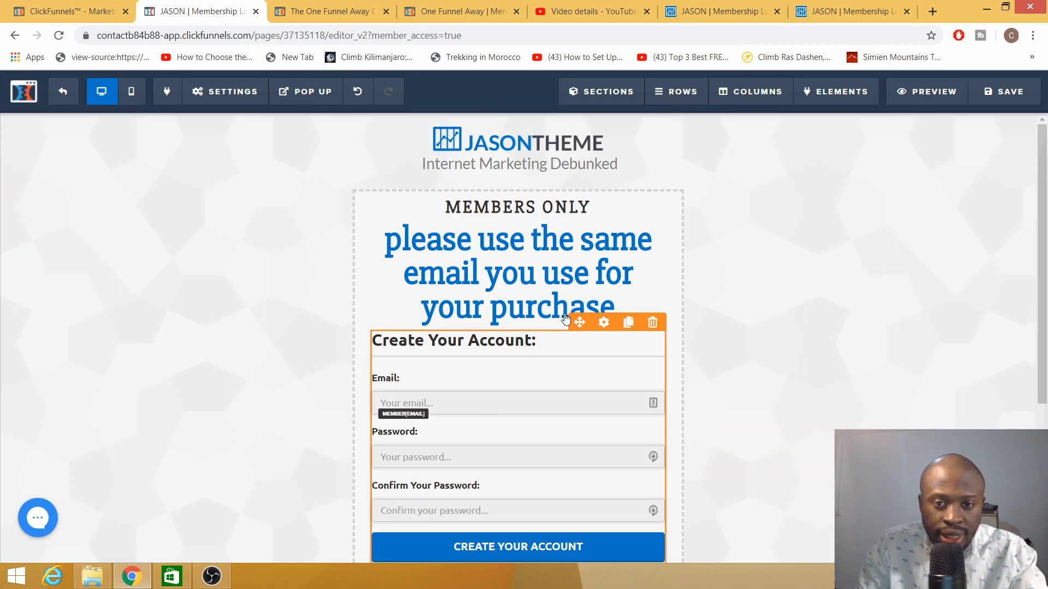
pyautogui.click(604, 323)
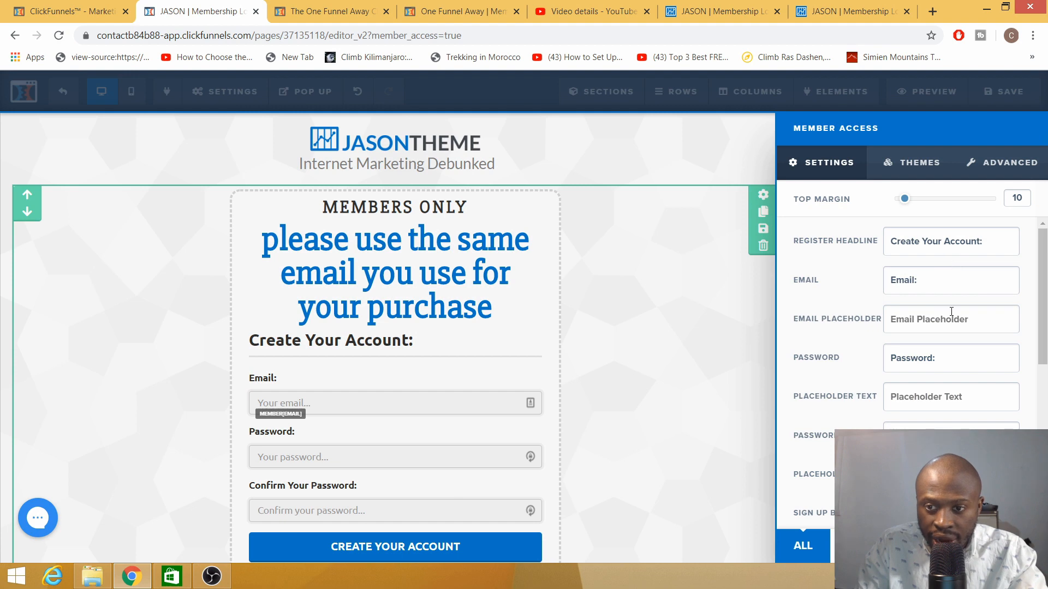
pyautogui.click(977, 320)
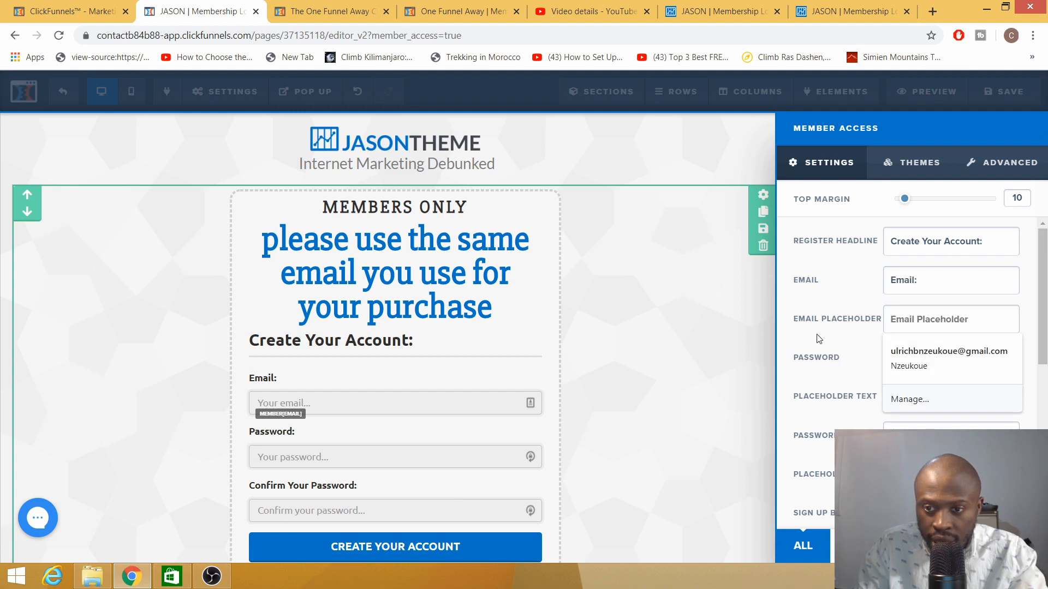
pyautogui.click(698, 352)
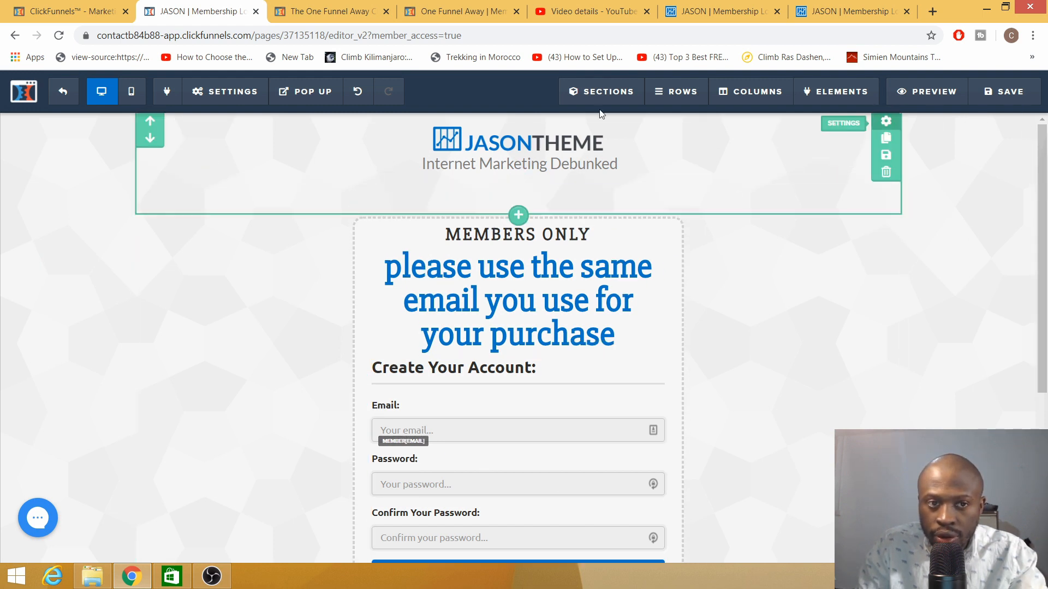
# Set the page's background image to the uploaded photo of the smartphone, pen and notebooks
pyautogui.click(224, 92)
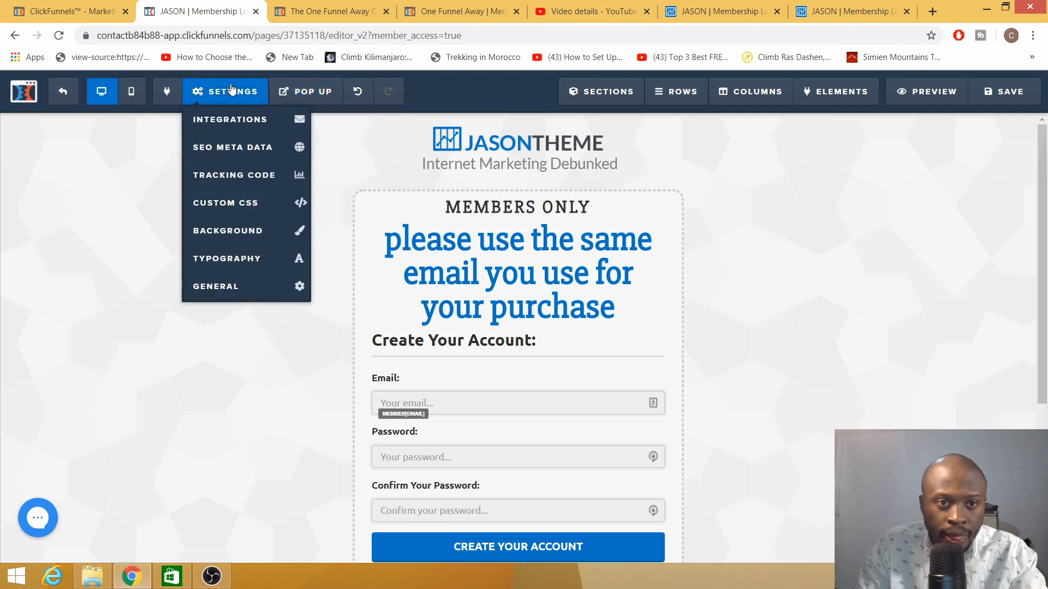
pyautogui.click(238, 242)
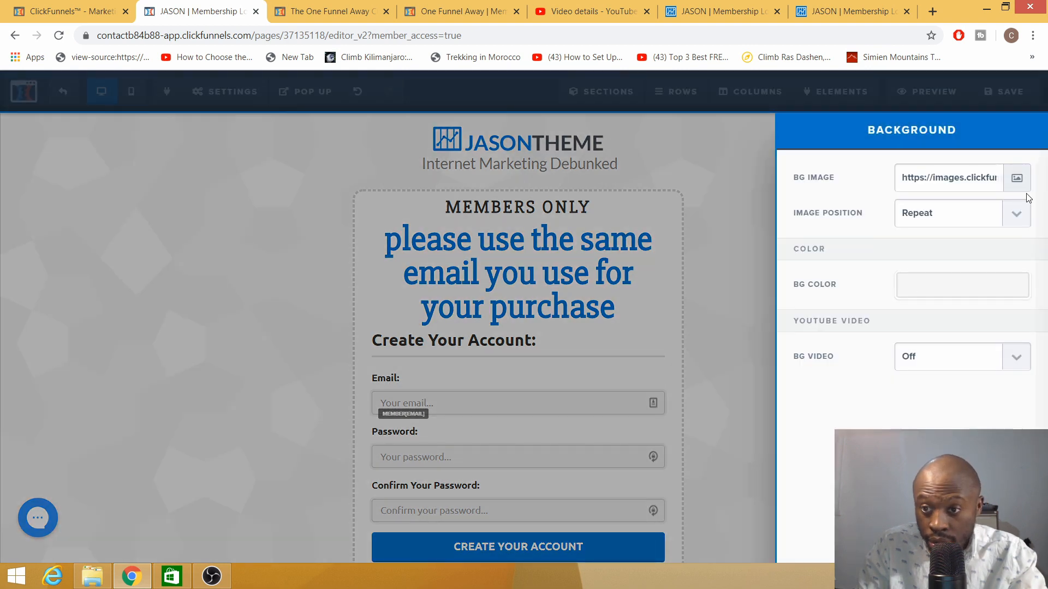
pyautogui.click(1016, 179)
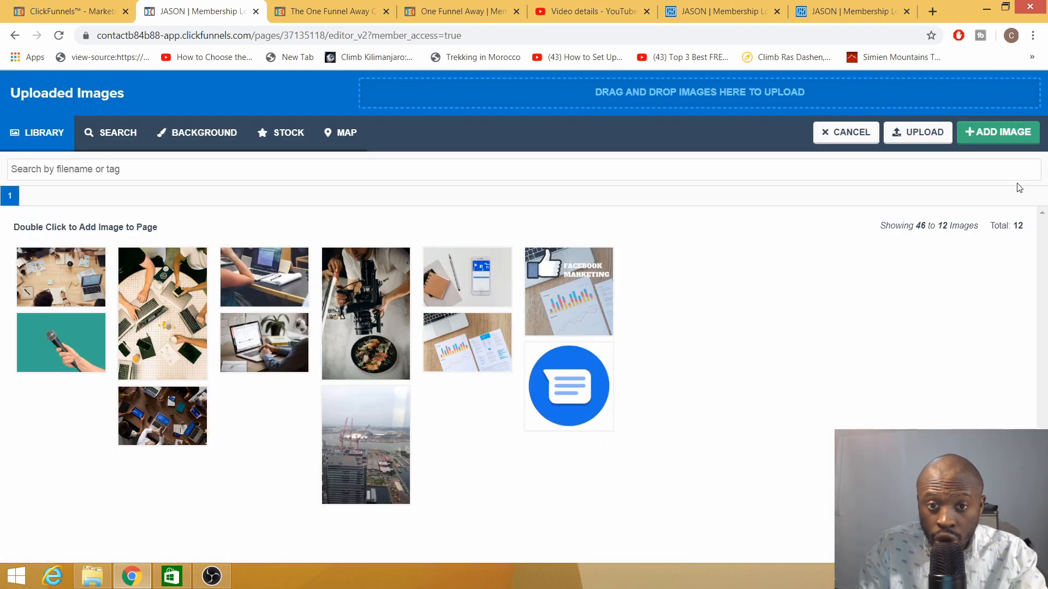
pyautogui.click(478, 287)
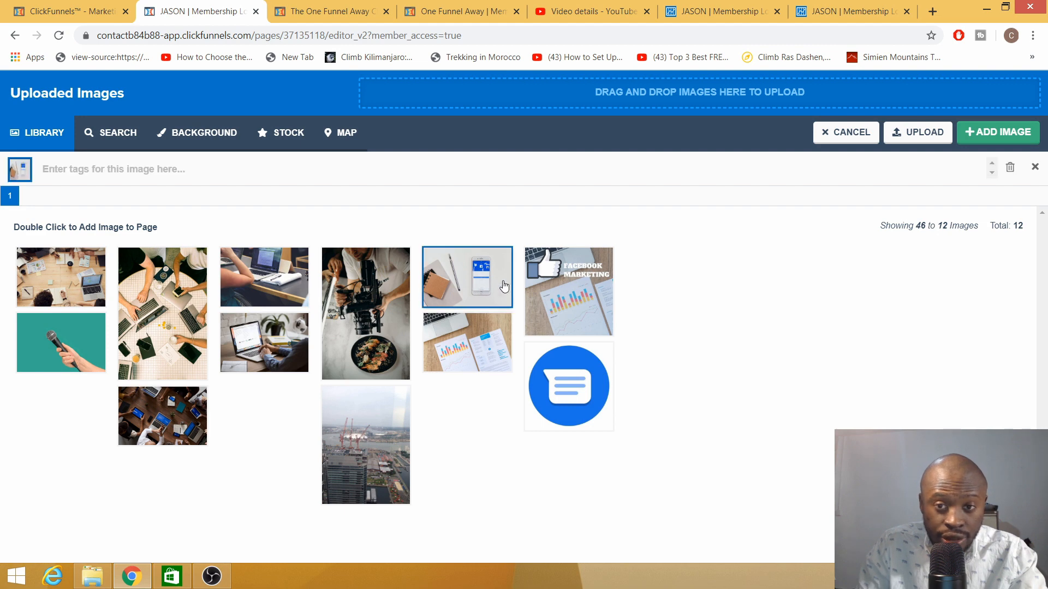
pyautogui.click(1013, 132)
pyautogui.click(729, 159)
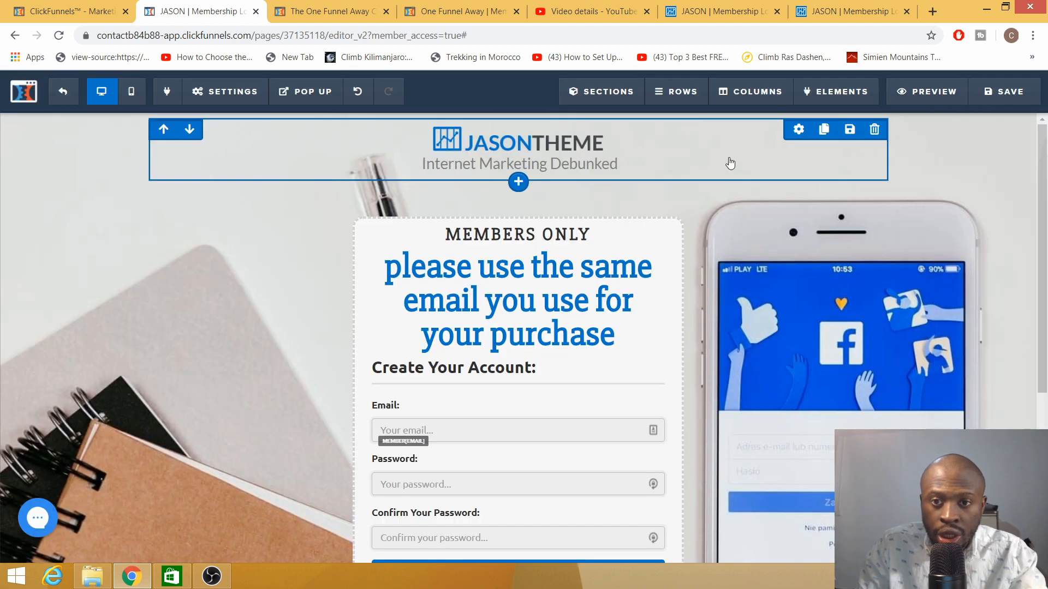
# Replace the "Jason Theme by ClickFunnels" credit in the footer's copyright line with "Ulrichmedia1.com"
pyautogui.scroll(-4, 363, 373)
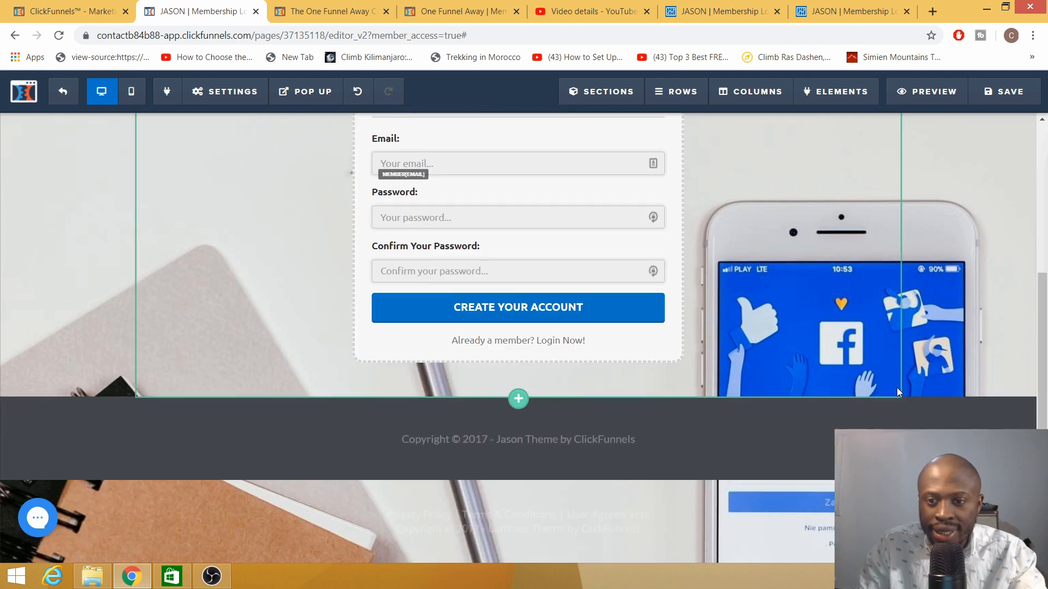
pyautogui.click(482, 445)
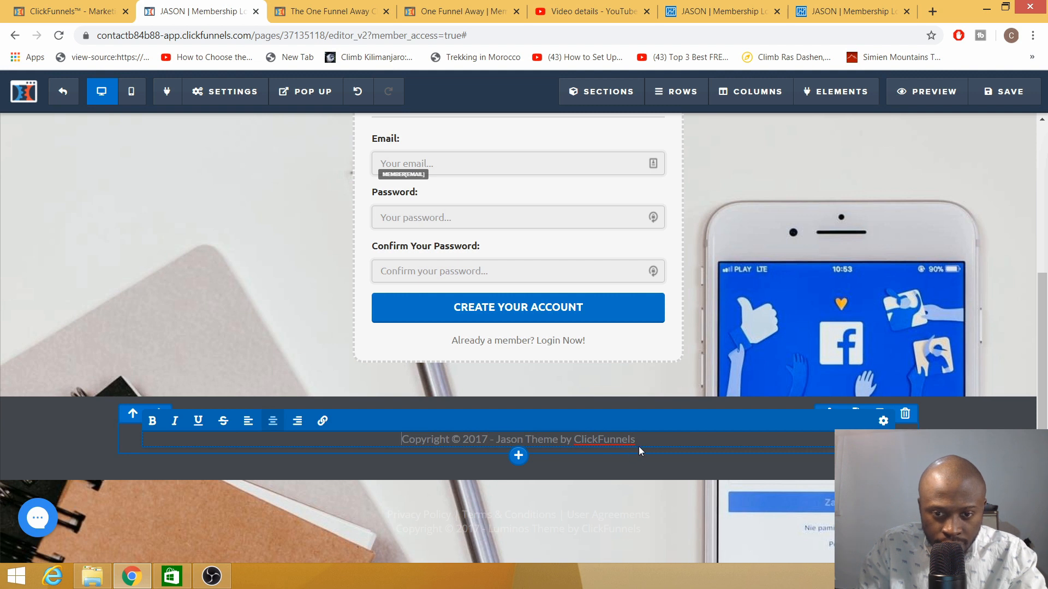
pyautogui.press('BackSpace')
pyautogui.press('BackSpace')
pyautogui.press('BackSpace')
pyautogui.press('BackSpace')
pyautogui.press('BackSpace')
pyautogui.press('BackSpace')
pyautogui.press('BackSpace')
pyautogui.press('BackSpace')
pyautogui.press('BackSpace')
pyautogui.press('BackSpace')
pyautogui.press('BackSpace')
pyautogui.press('BackSpace')
pyautogui.press('BackSpace')
pyautogui.press('BackSpace')
pyautogui.press('BackSpace')
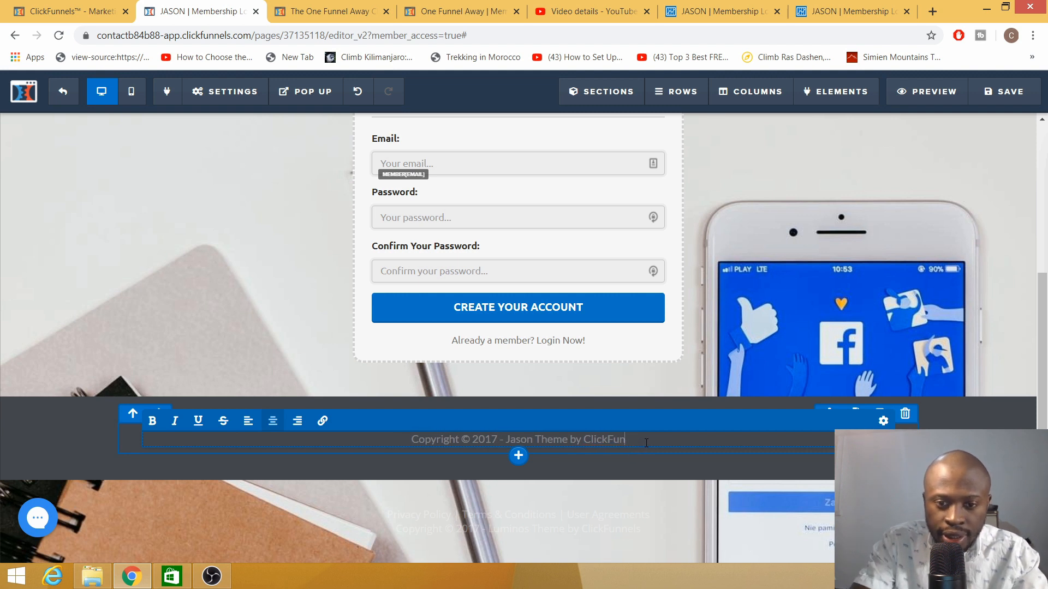
pyautogui.press('BackSpace')
pyautogui.press('BackSpace')
pyautogui.press('BackSpace')
pyautogui.press('BackSpace')
pyautogui.press('BackSpace')
pyautogui.press('BackSpace')
pyautogui.press('BackSpace')
pyautogui.press('BackSpace')
pyautogui.press('BackSpace')
pyautogui.press('BackSpace')
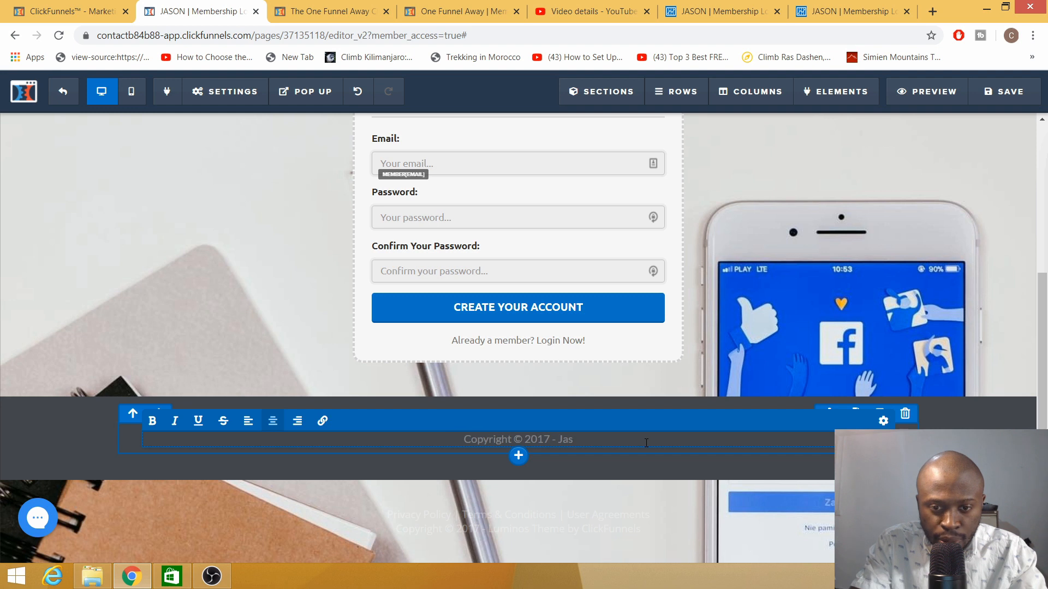
pyautogui.press('BackSpace')
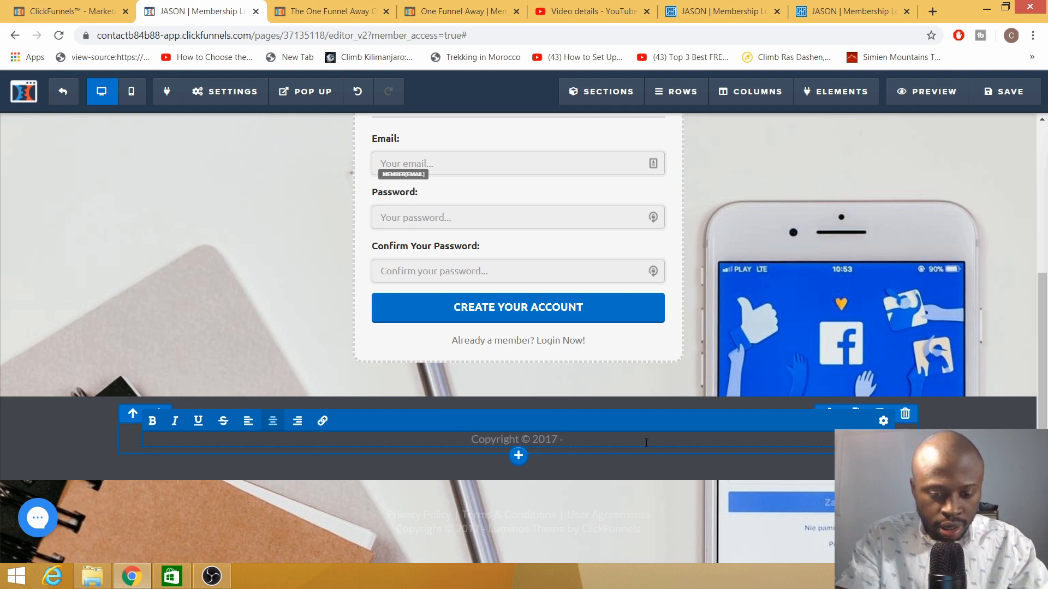
pyautogui.write('Ul')
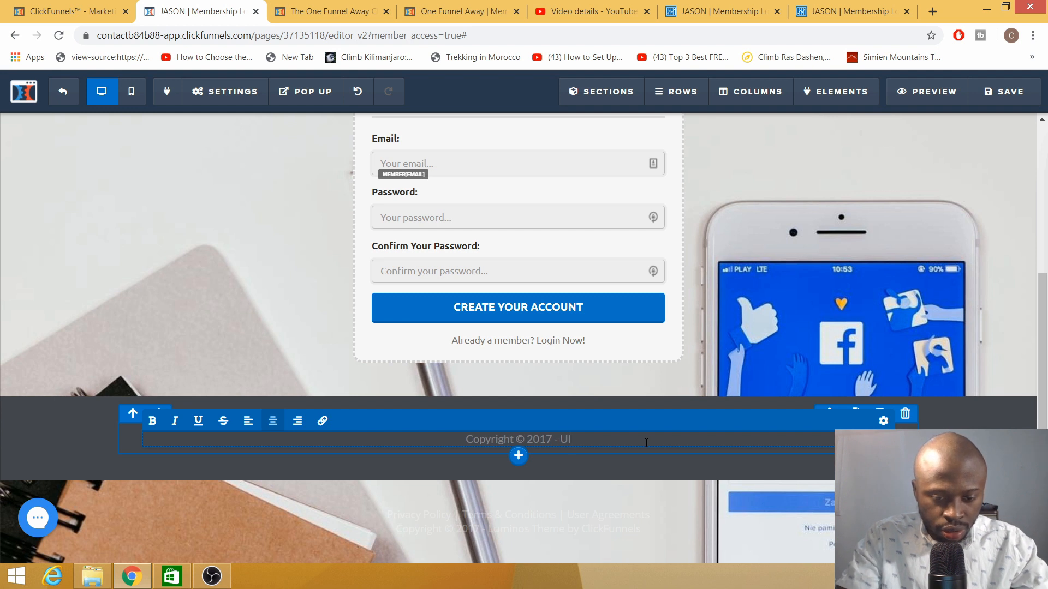
pyautogui.write('richmedi')
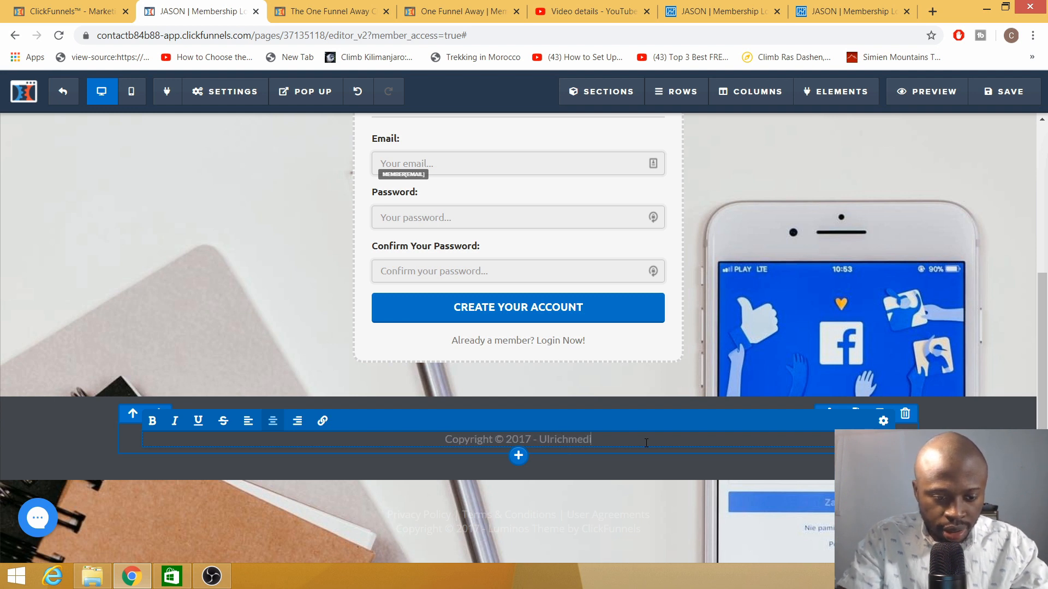
pyautogui.write('a1.com')
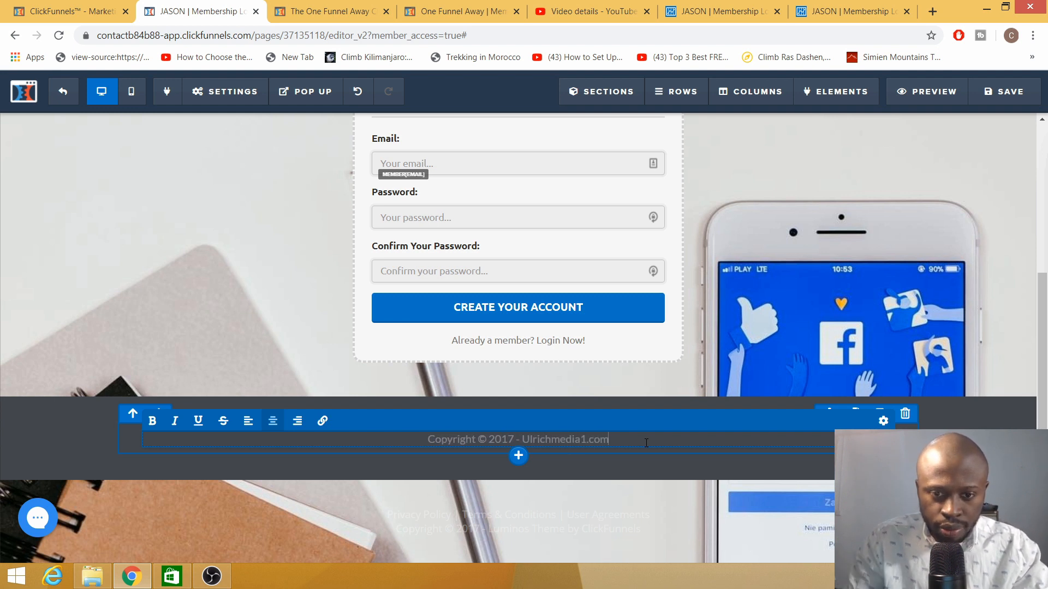
# Change the year in the footer's copyright line to 2020 and finish editing the text
pyautogui.click(514, 439)
pyautogui.press('BackSpace')
pyautogui.press('BackSpace')
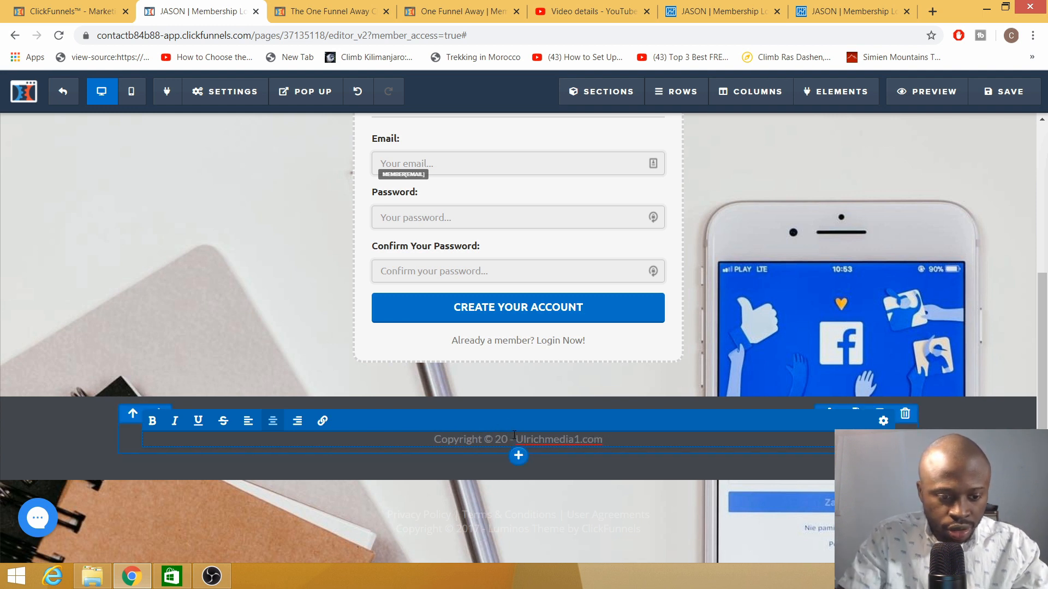
pyautogui.write('20')
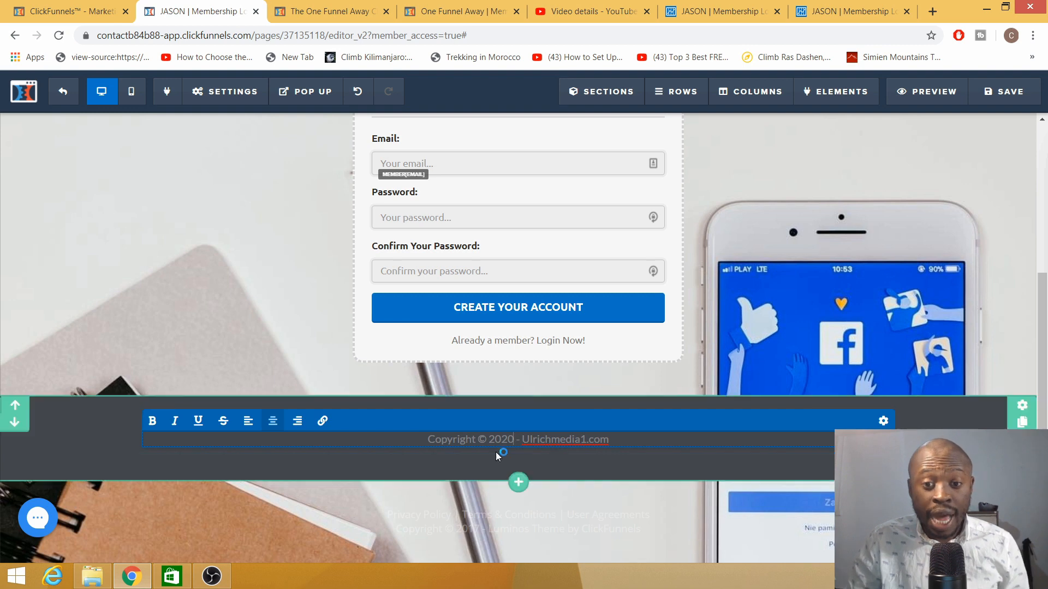
pyautogui.click(298, 345)
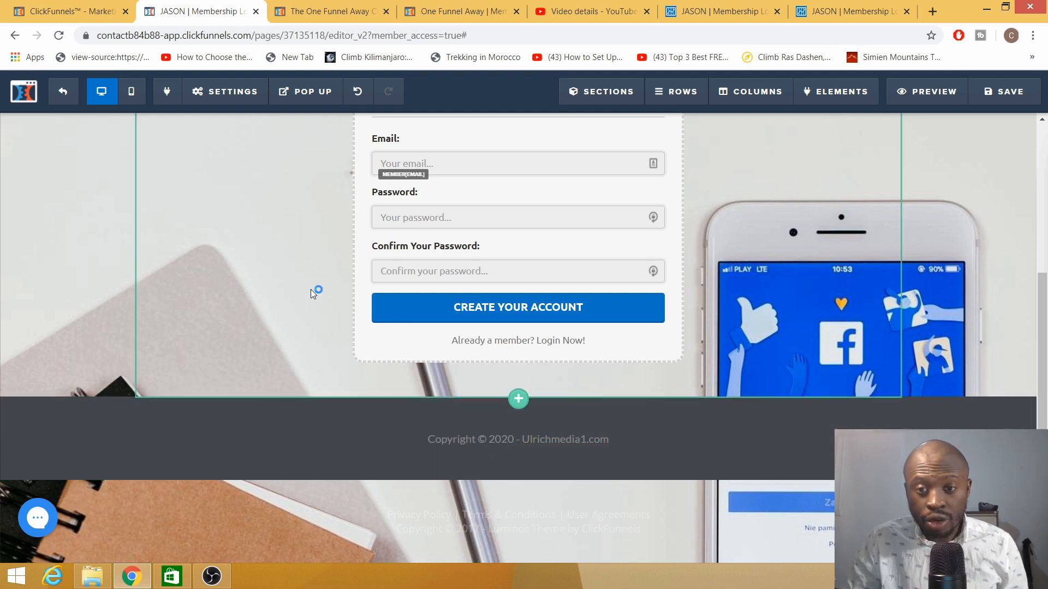
# Look over the customized Membership Access Page from its logo and account form down to the footer
pyautogui.scroll(5, 745, 277)
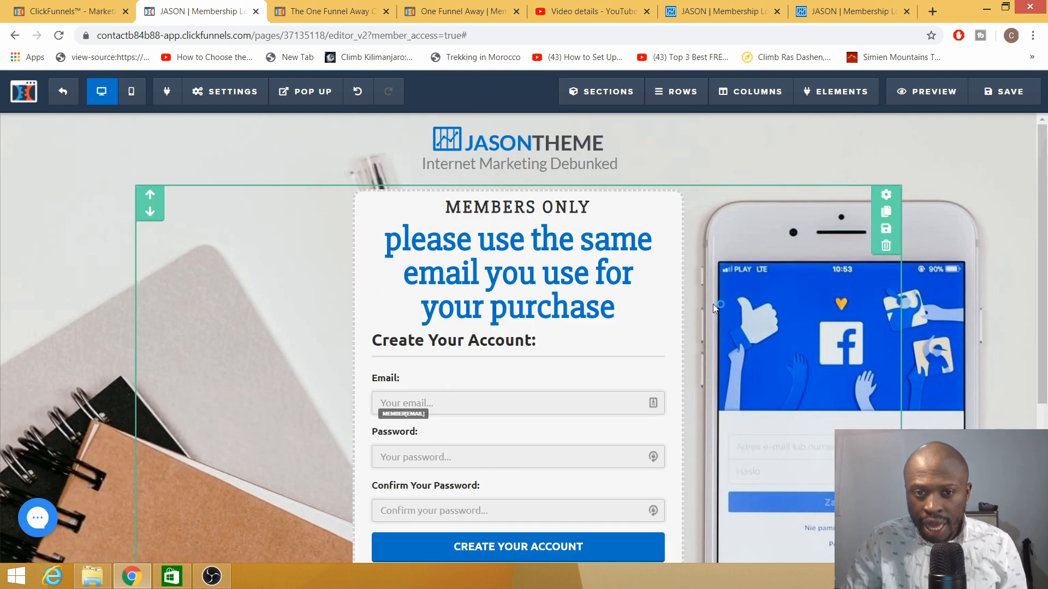
pyautogui.scroll(-5, 704, 308)
pyautogui.scroll(5, 685, 361)
pyautogui.scroll(-2, 665, 387)
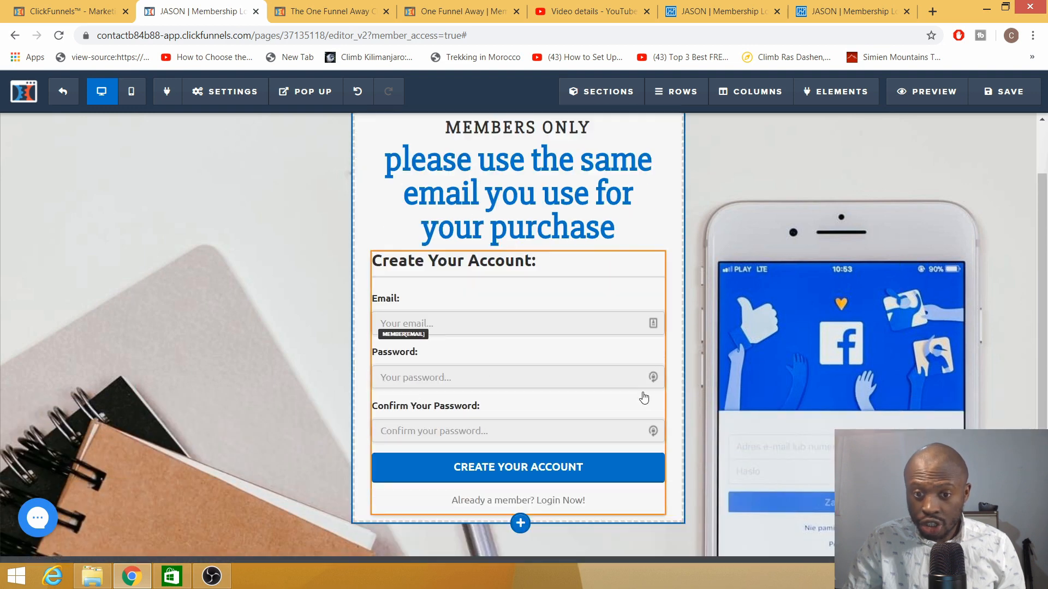
pyautogui.scroll(-3, 637, 392)
pyautogui.scroll(3, 637, 392)
pyautogui.scroll(2, 663, 364)
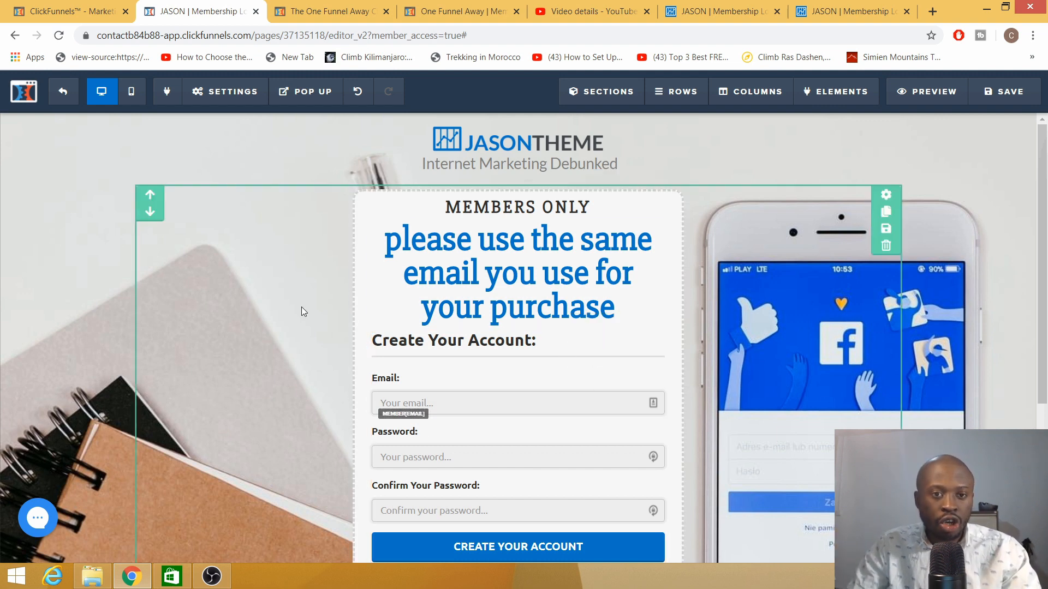
pyautogui.scroll(-3, 301, 312)
pyautogui.scroll(3, 552, 472)
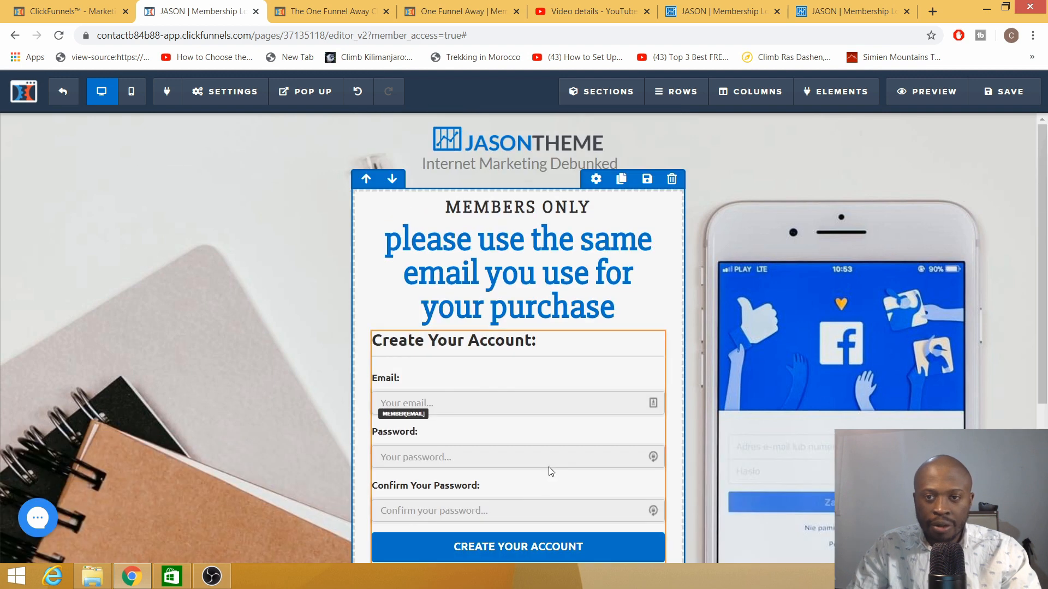
# Save the Membership Access Page, then go back to the funnel overview and show the VSL order step
pyautogui.click(1001, 93)
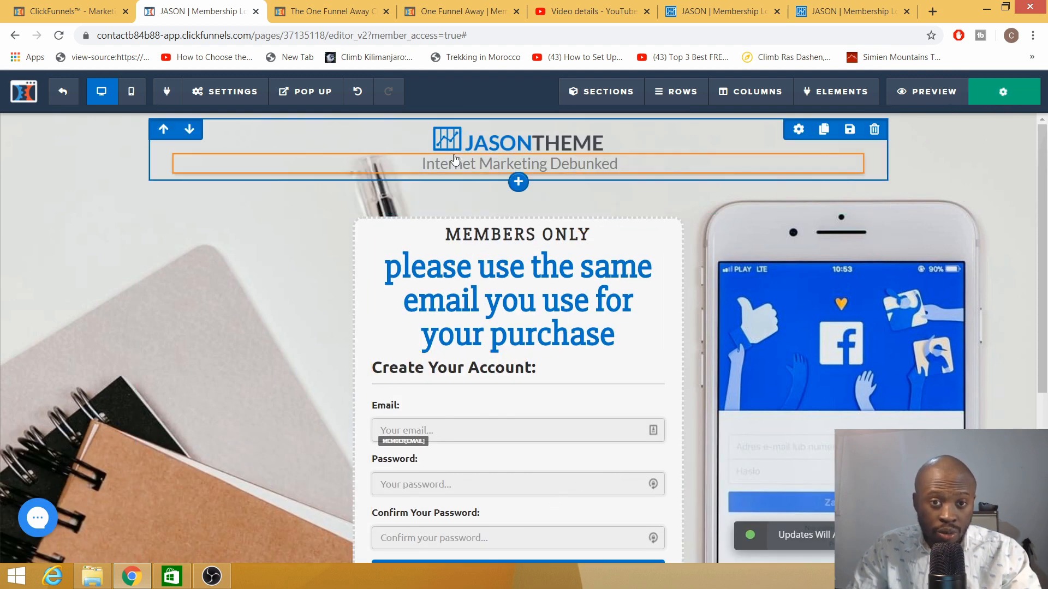
pyautogui.moveTo(328, 92)
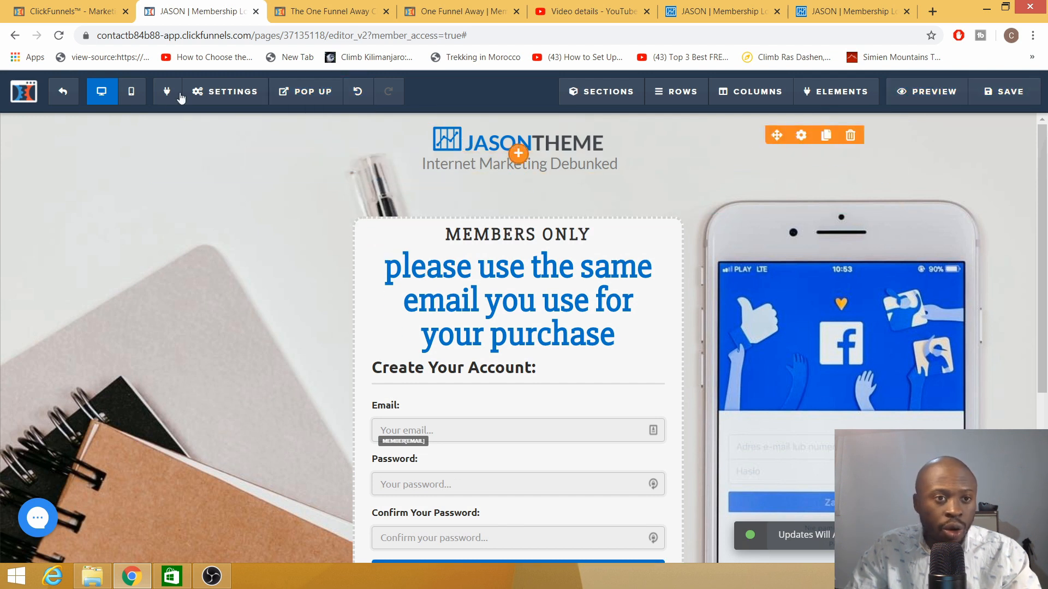
pyautogui.click(62, 93)
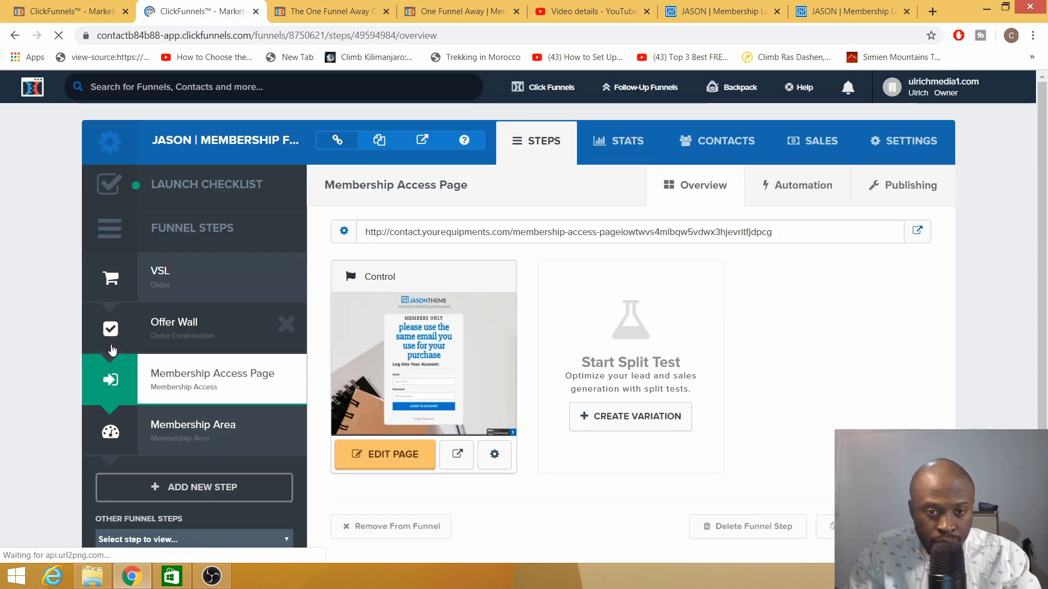
pyautogui.click(174, 276)
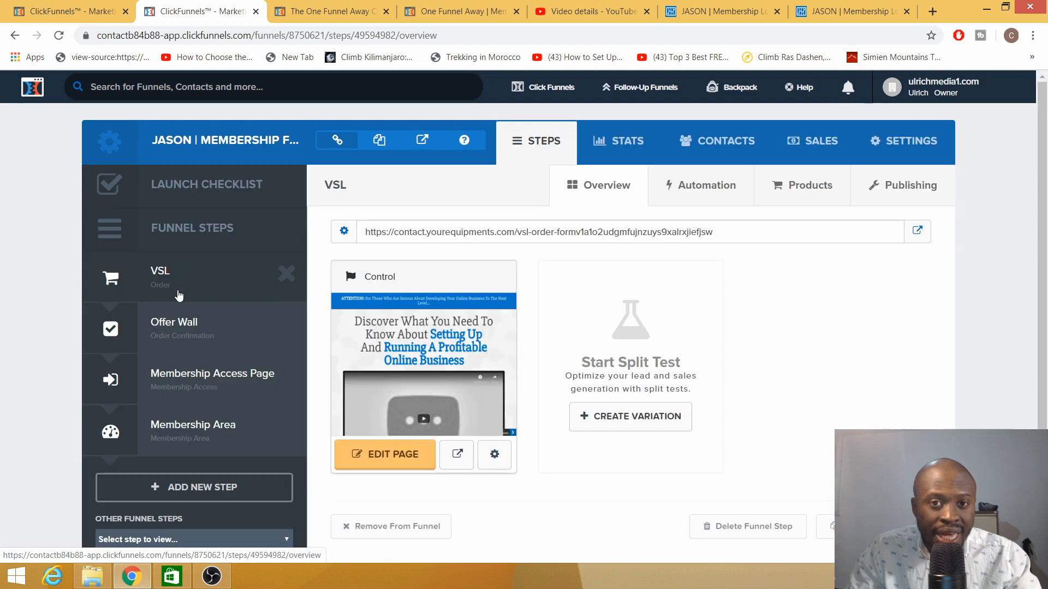
# Look through the One Funnel Away Challenge sales page as an example, including its video, price and offer sections
pyautogui.click(330, 12)
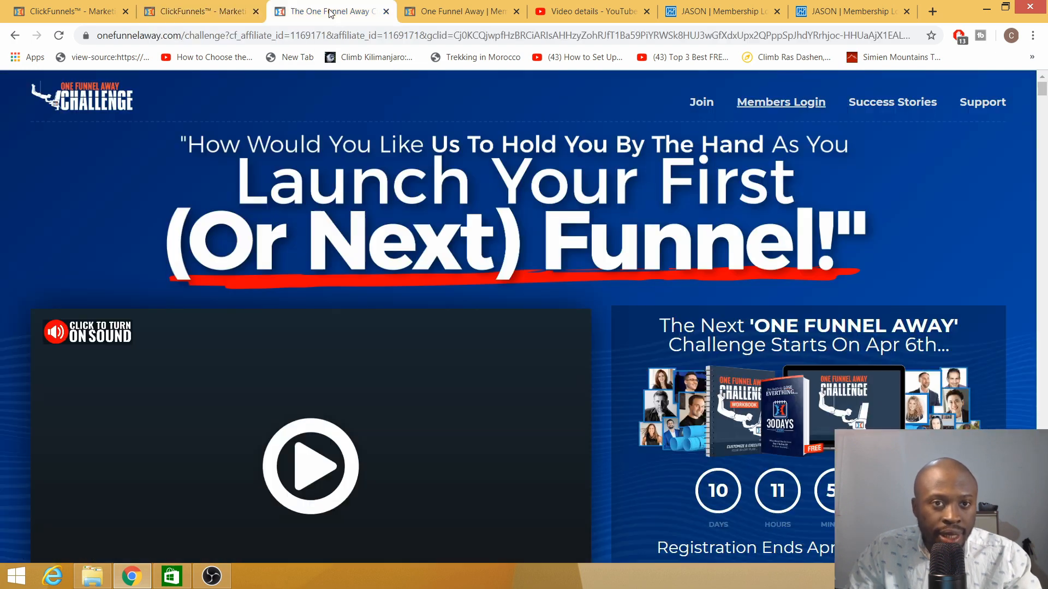
pyautogui.scroll(-5, 458, 278)
pyautogui.scroll(1, 283, 288)
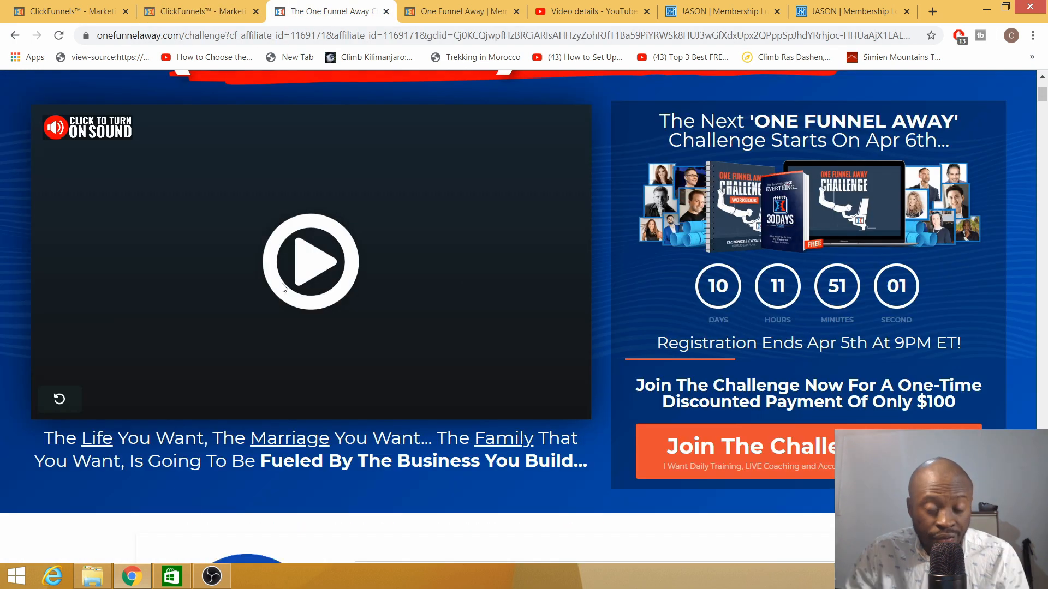
pyautogui.scroll(3, 382, 355)
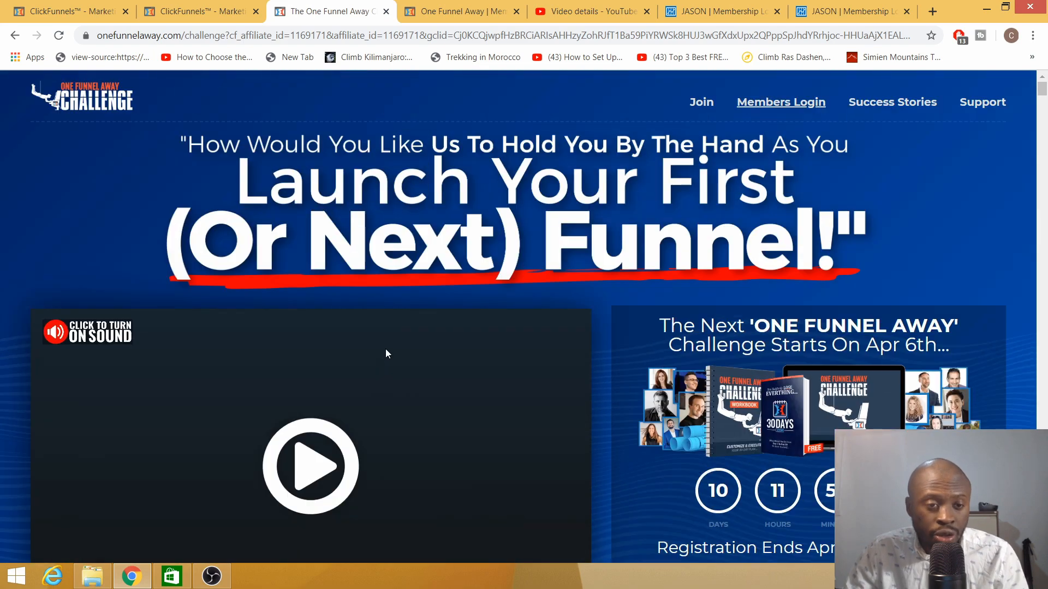
pyautogui.scroll(-4, 385, 354)
pyautogui.scroll(-4, 379, 346)
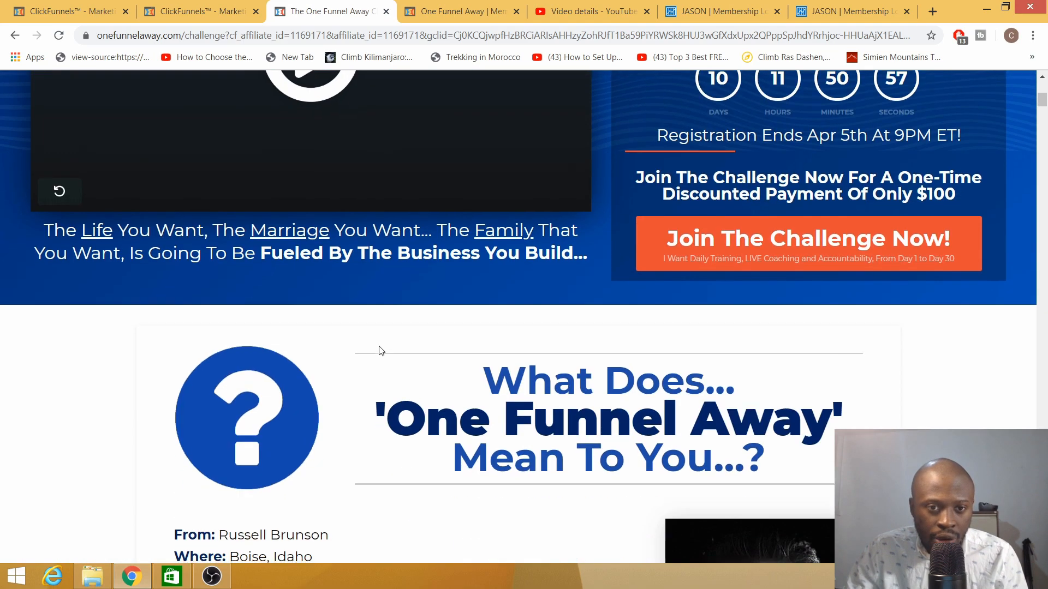
pyautogui.scroll(-15, 376, 354)
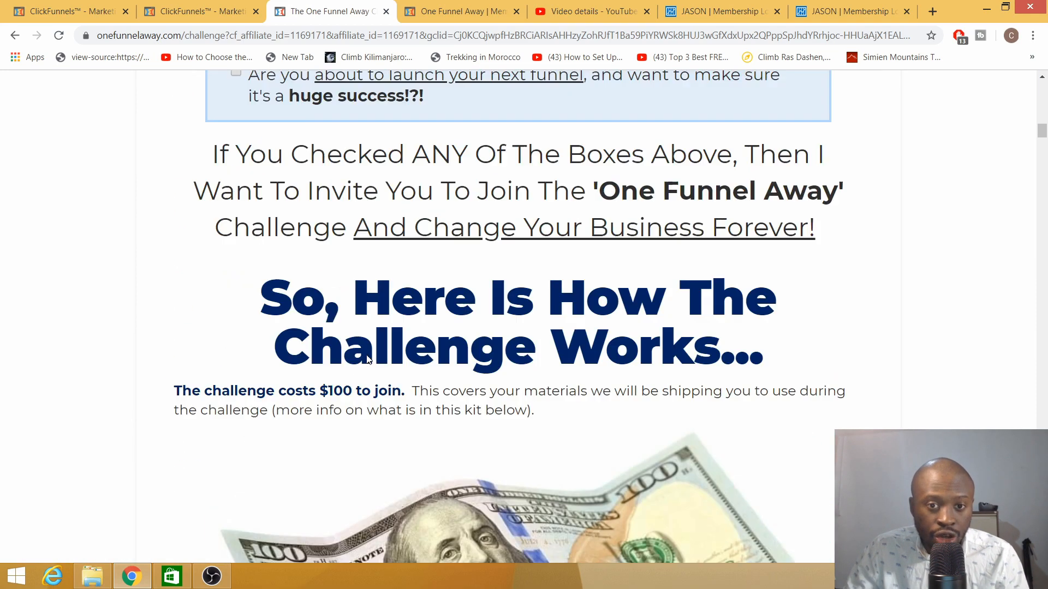
pyautogui.scroll(20, 371, 339)
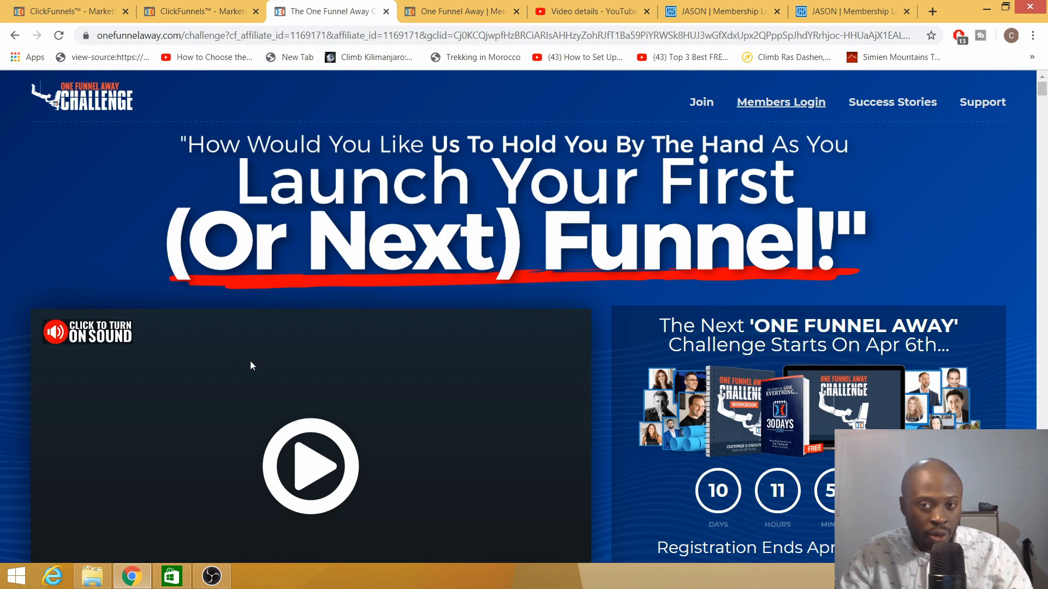
pyautogui.scroll(-20, 246, 355)
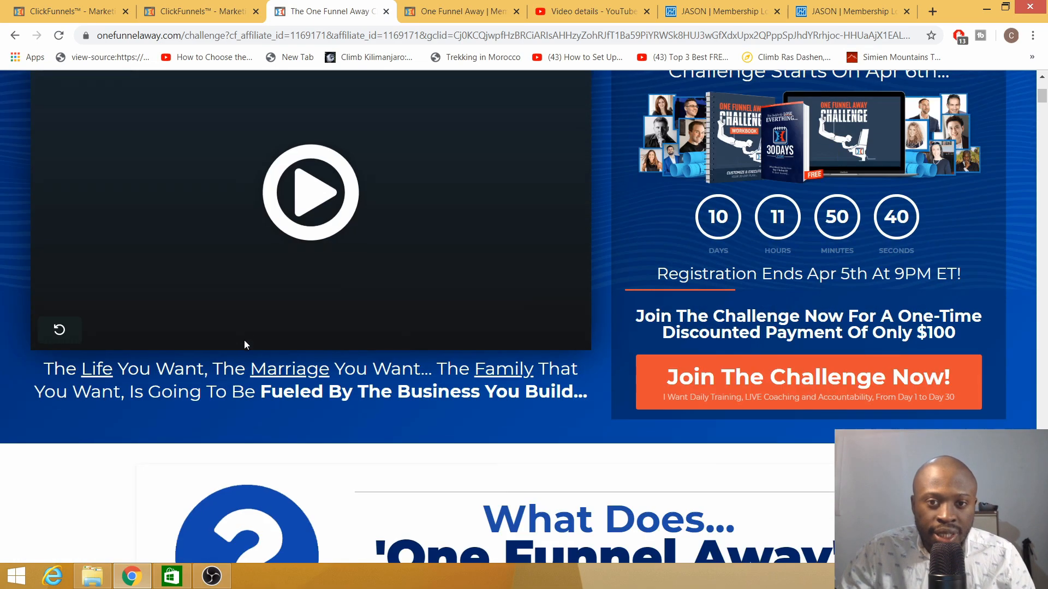
pyautogui.scroll(-10, 241, 377)
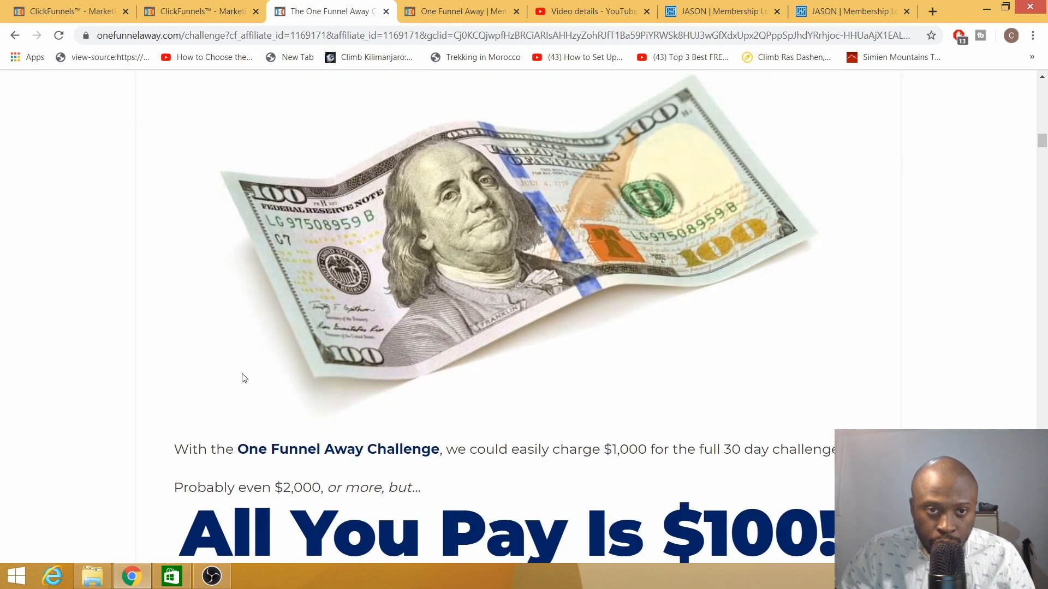
pyautogui.scroll(-5, 382, 327)
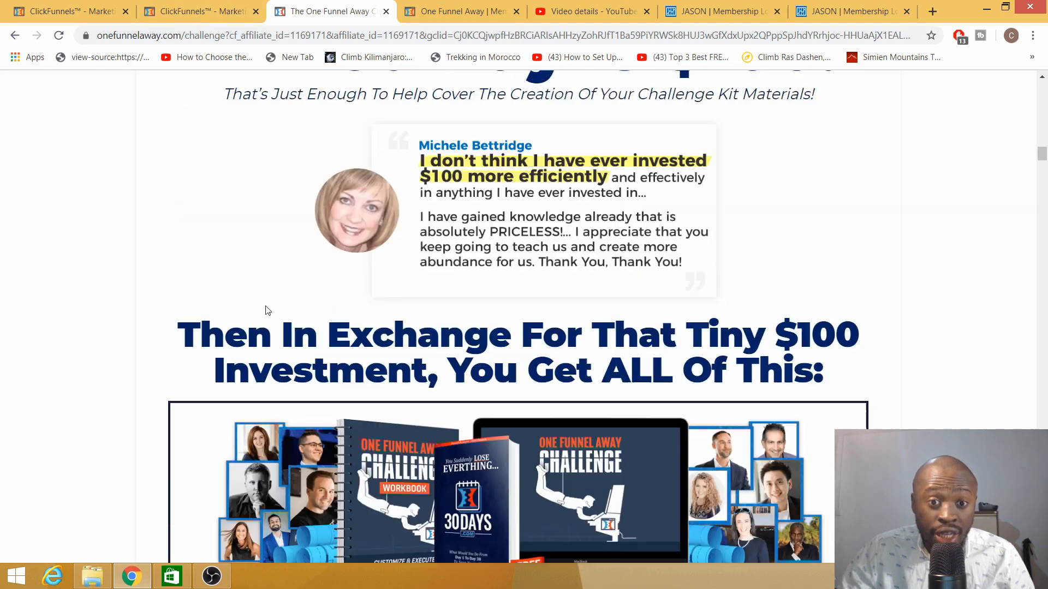
# Return to the funnel's VSL step and open its control page in the page editor
pyautogui.click(210, 10)
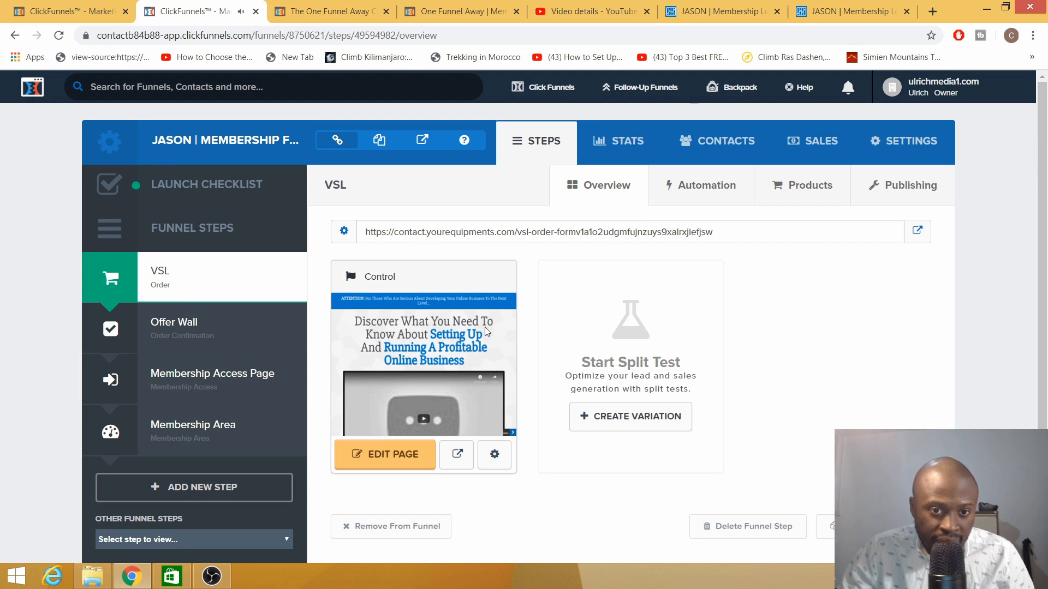
pyautogui.click(401, 465)
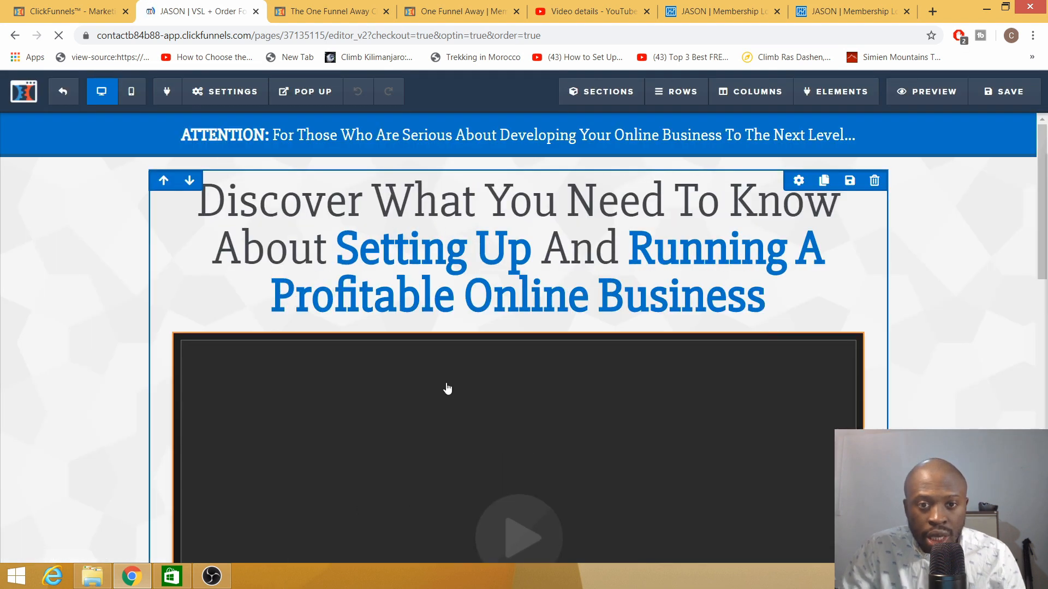
pyautogui.scroll(-5, 514, 335)
pyautogui.scroll(5, 541, 382)
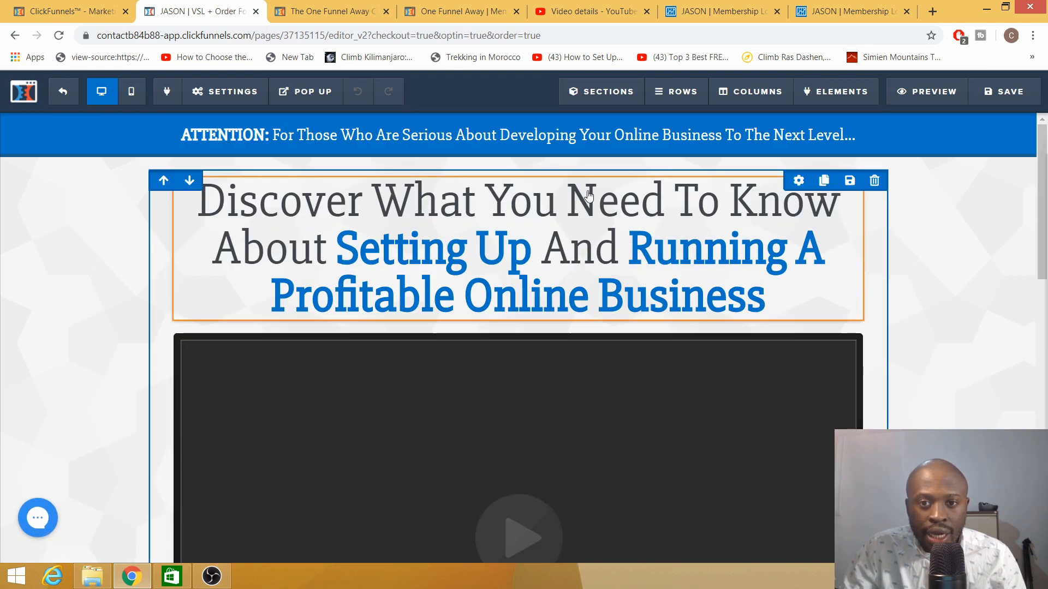
# Replace the main headline above the video with "Please Check Out Our New Facebook Course"
pyautogui.click(757, 293)
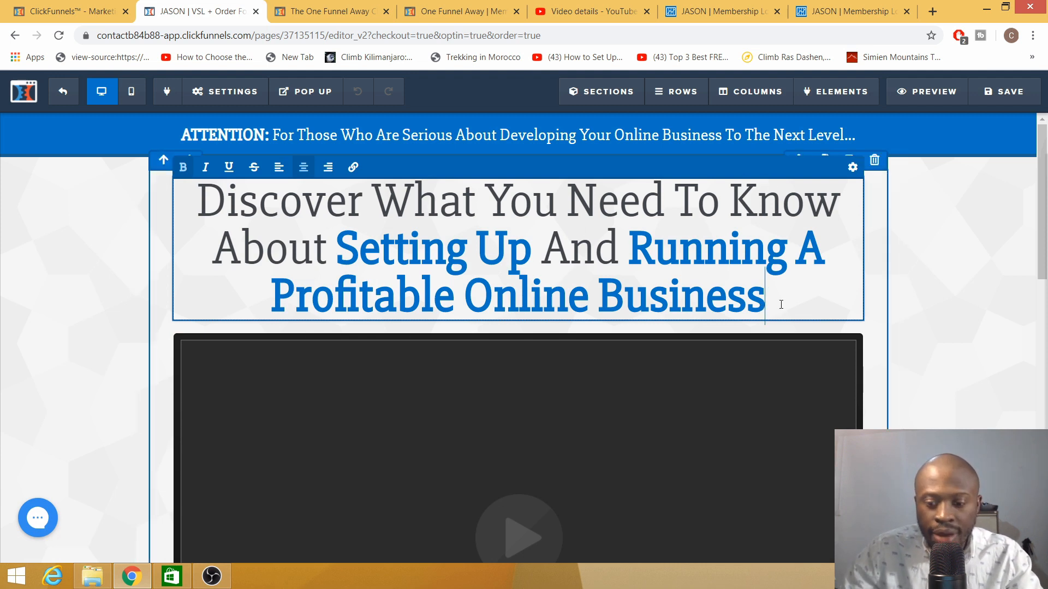
pyautogui.press('BackSpace')
pyautogui.press('BackSpace')
pyautogui.press('BackSpace')
pyautogui.press('BackSpace')
pyautogui.press('BackSpace')
pyautogui.press('BackSpace')
pyautogui.press('BackSpace')
pyautogui.press('BackSpace')
pyautogui.press('BackSpace')
pyautogui.press('BackSpace')
pyautogui.press('BackSpace')
pyautogui.press('BackSpace')
pyautogui.press('BackSpace')
pyautogui.press('BackSpace')
pyautogui.press('BackSpace')
pyautogui.press('BackSpace')
pyautogui.press('BackSpace')
pyautogui.press('BackSpace')
pyautogui.press('BackSpace')
pyautogui.press('BackSpace')
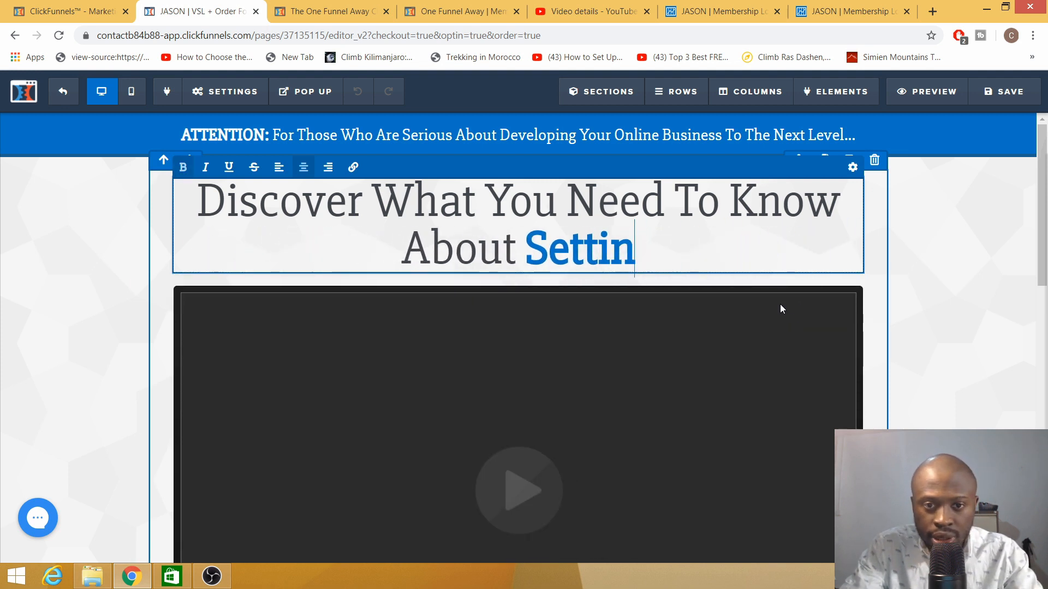
pyautogui.press('BackSpace')
pyautogui.press('BackSpace')
pyautogui.press('BackSpace')
pyautogui.press('BackSpace')
pyautogui.press('BackSpace')
pyautogui.press('BackSpace')
pyautogui.press('BackSpace')
pyautogui.press('BackSpace')
pyautogui.press('BackSpace')
pyautogui.press('BackSpace')
pyautogui.press('BackSpace')
pyautogui.press('BackSpace')
pyautogui.press('BackSpace')
pyautogui.press('BackSpace')
pyautogui.press('BackSpace')
pyautogui.press('BackSpace')
pyautogui.press('BackSpace')
pyautogui.press('BackSpace')
pyautogui.press('BackSpace')
pyautogui.press('BackSpace')
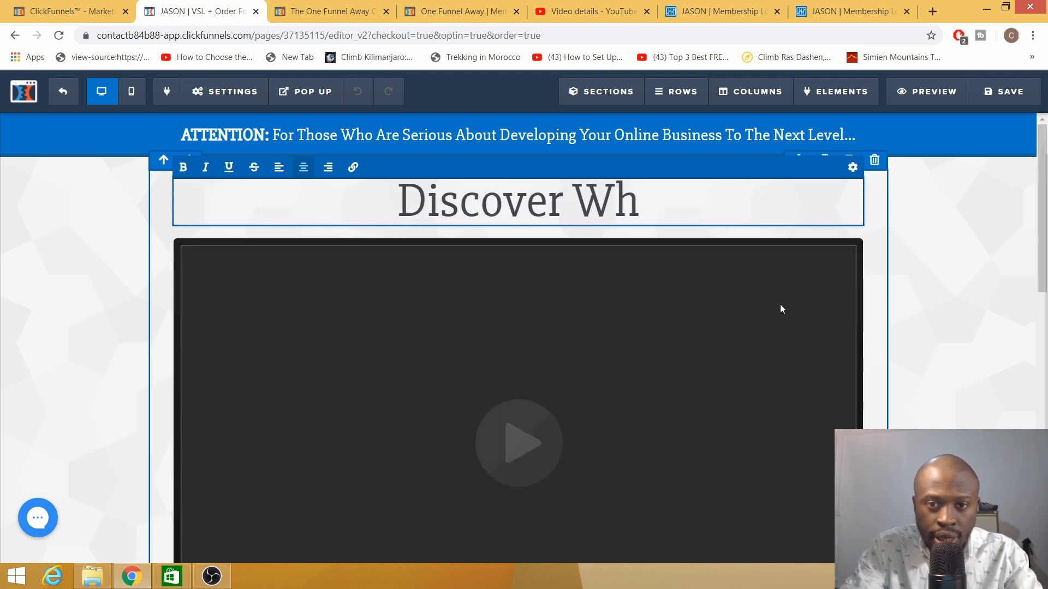
pyautogui.press('BackSpace')
pyautogui.press('BackSpace')
pyautogui.press('BackSpace')
pyautogui.press('BackSpace')
pyautogui.press('BackSpace')
pyautogui.press('BackSpace')
pyautogui.press('BackSpace')
pyautogui.press('BackSpace')
pyautogui.press('BackSpace')
pyautogui.press('BackSpace')
pyautogui.press('BackSpace')
pyautogui.write('Pl')
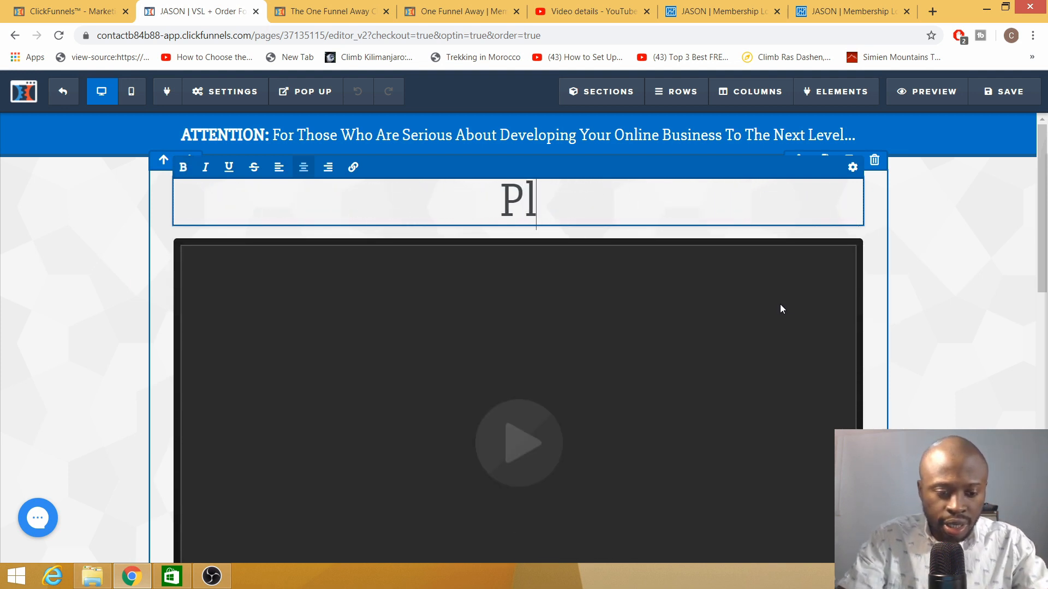
pyautogui.write('ease Chec')
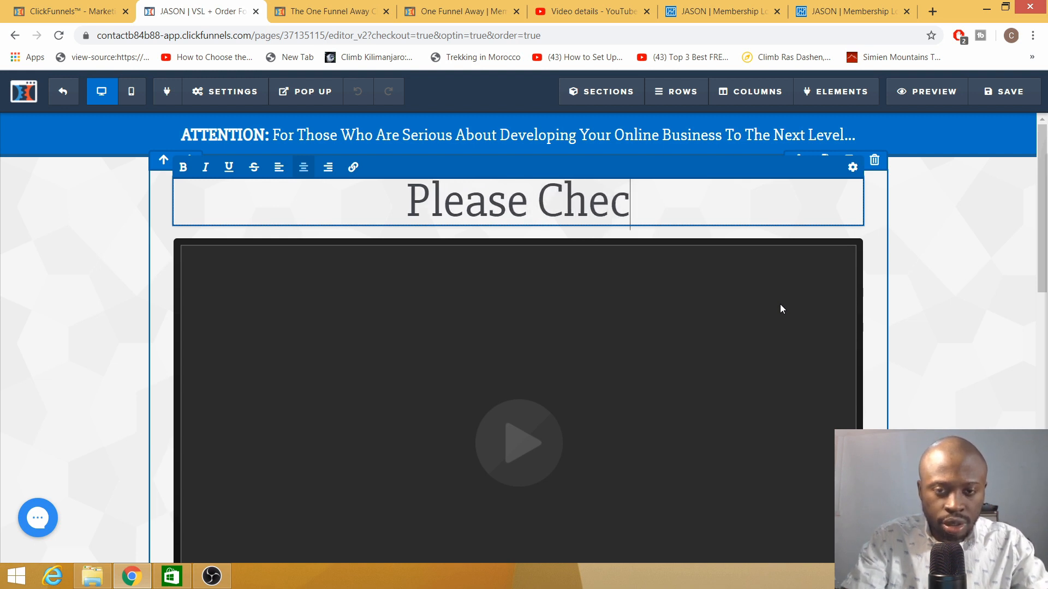
pyautogui.write('k Out Ou')
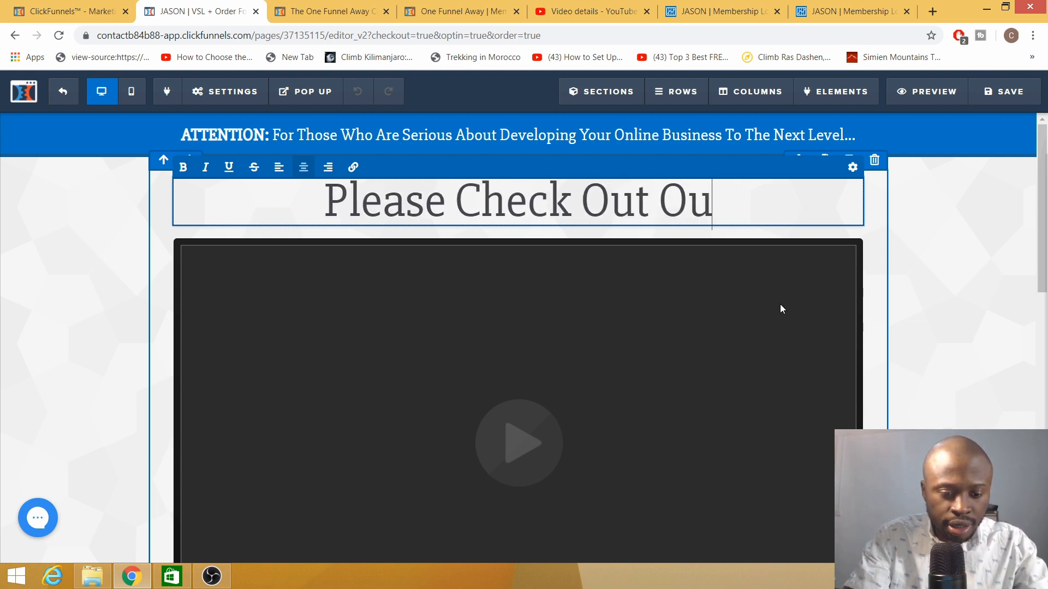
pyautogui.write('r New Fac')
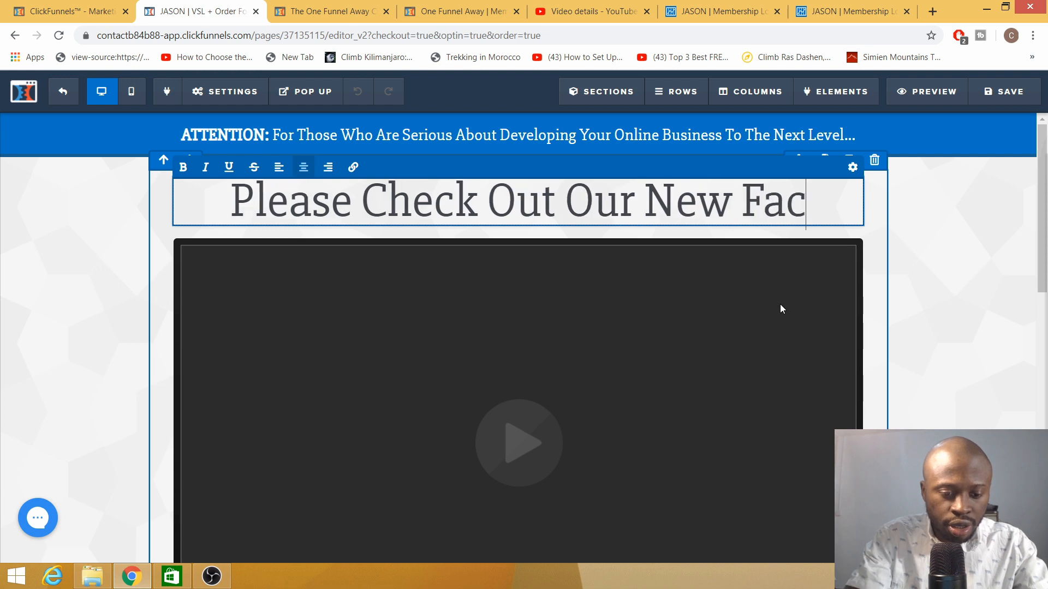
pyautogui.write('ebook Co')
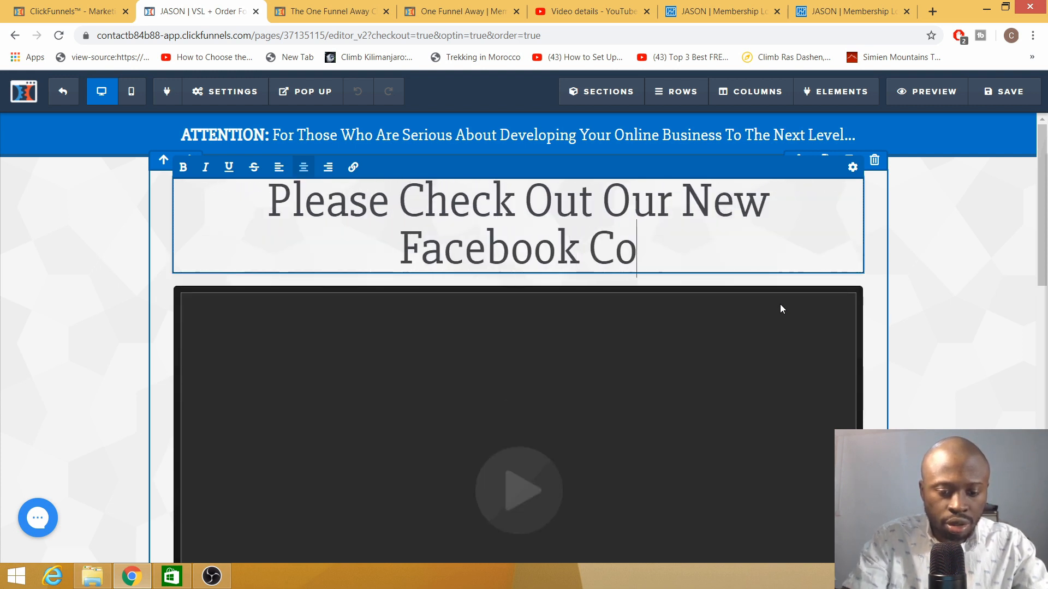
pyautogui.write('urc')
pyautogui.press('BackSpace')
pyautogui.write('se')
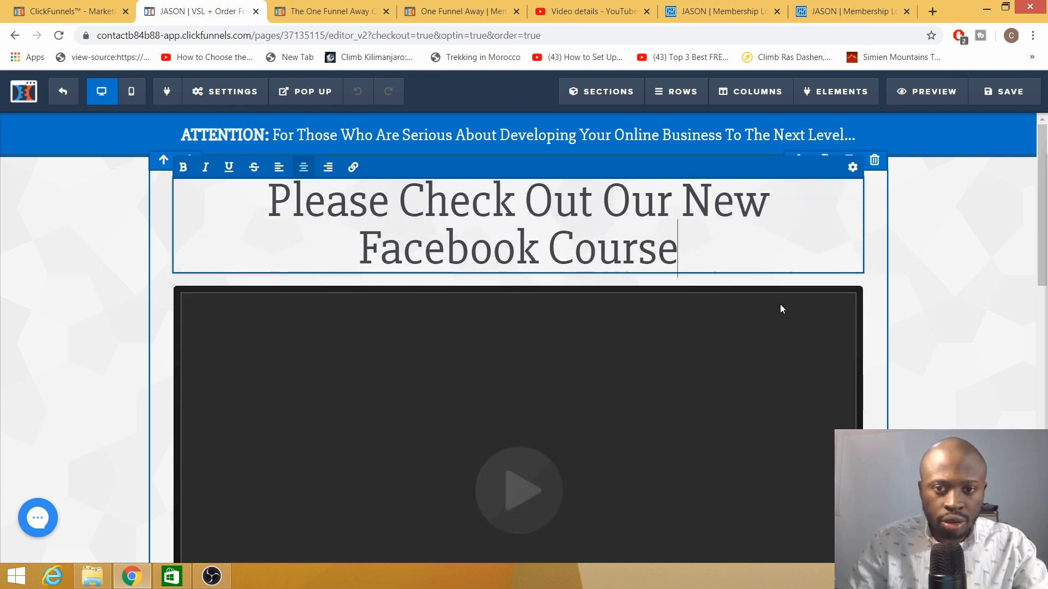
pyautogui.click(962, 251)
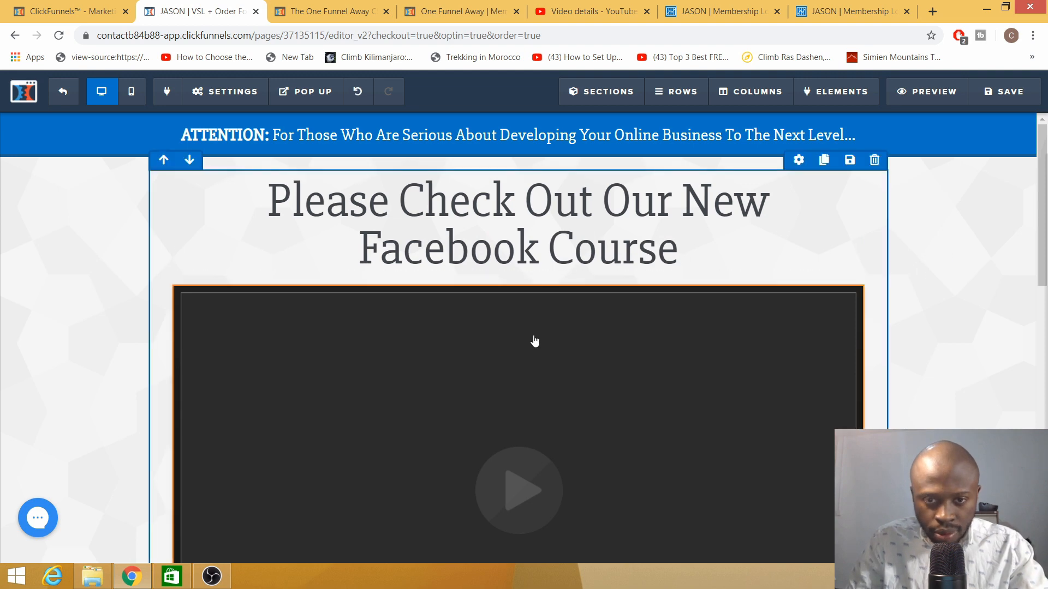
# Set the video type of the video element below the headline to YouTube
pyautogui.scroll(-5, 535, 341)
pyautogui.scroll(5, 529, 331)
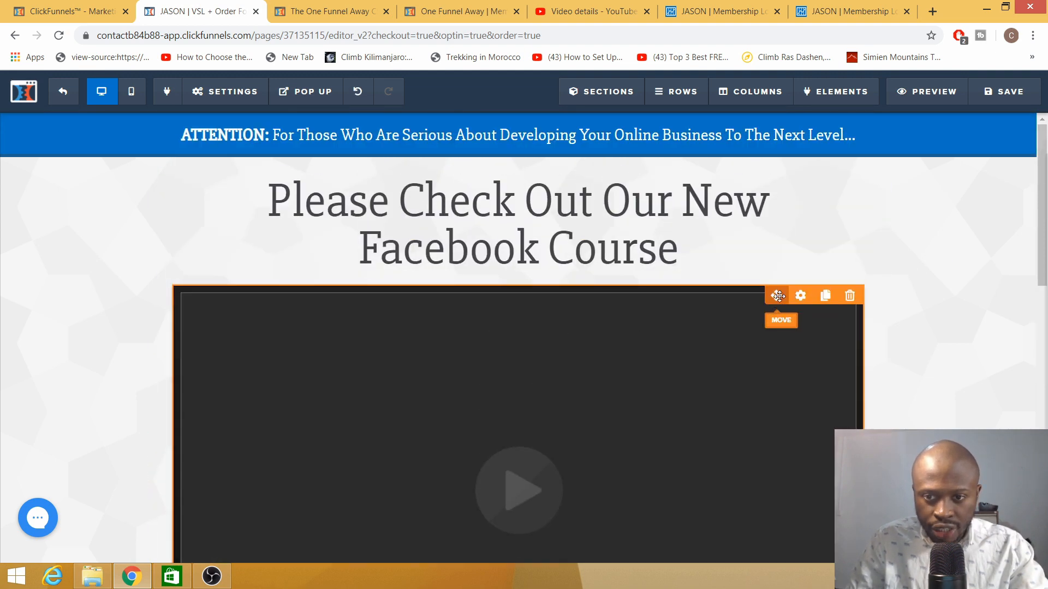
pyautogui.click(801, 297)
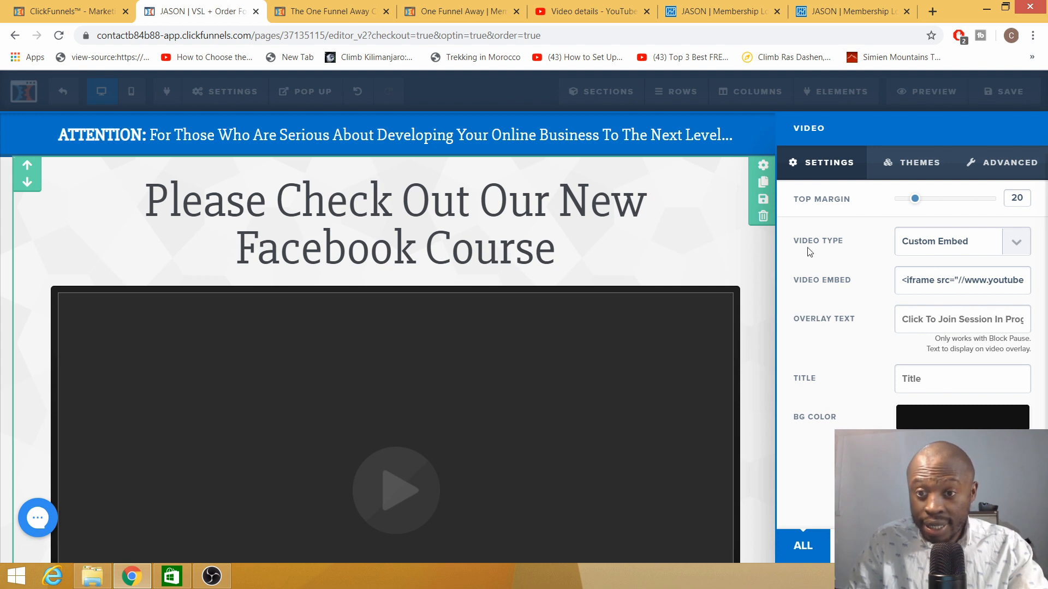
pyautogui.click(1008, 244)
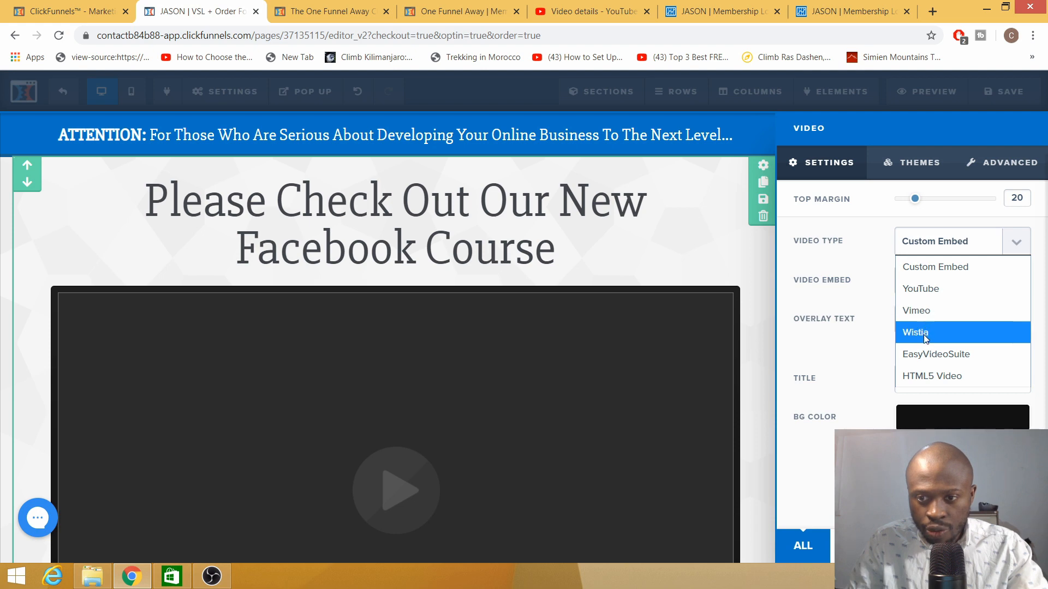
pyautogui.click(928, 289)
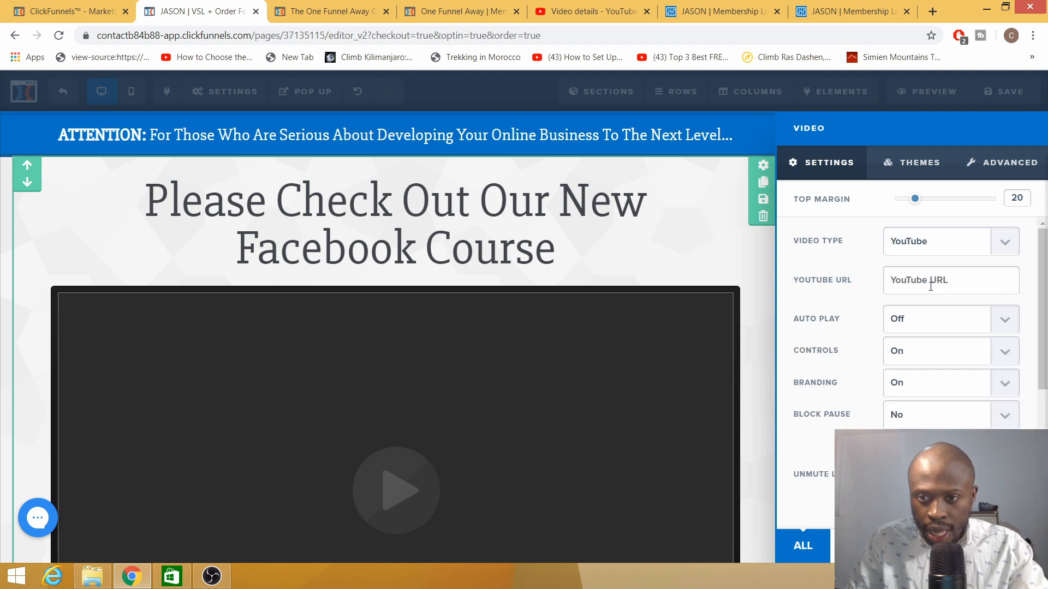
pyautogui.click(592, 12)
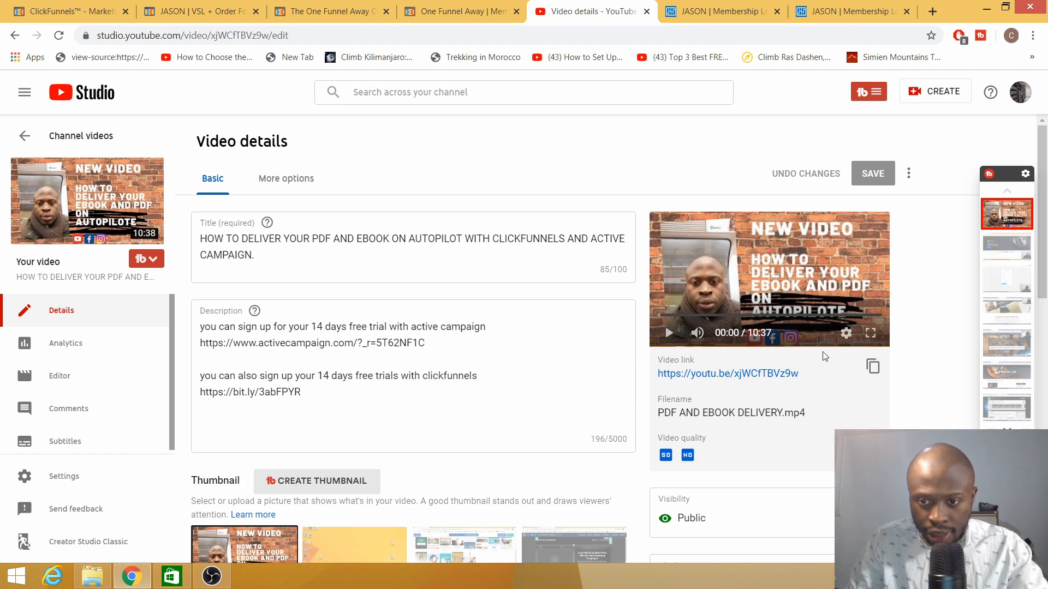
pyautogui.click(872, 366)
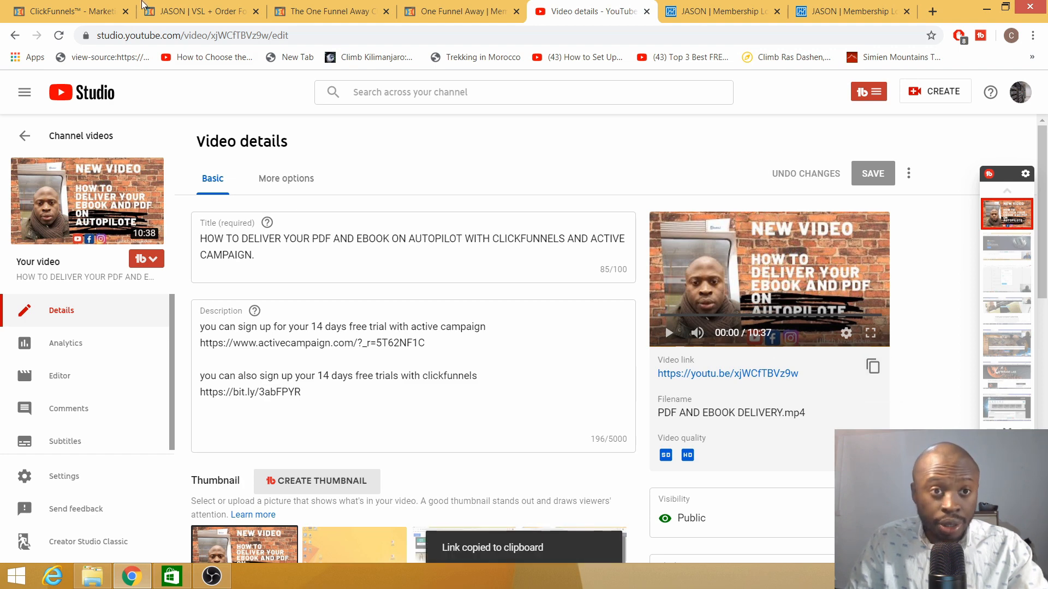
pyautogui.click(182, 14)
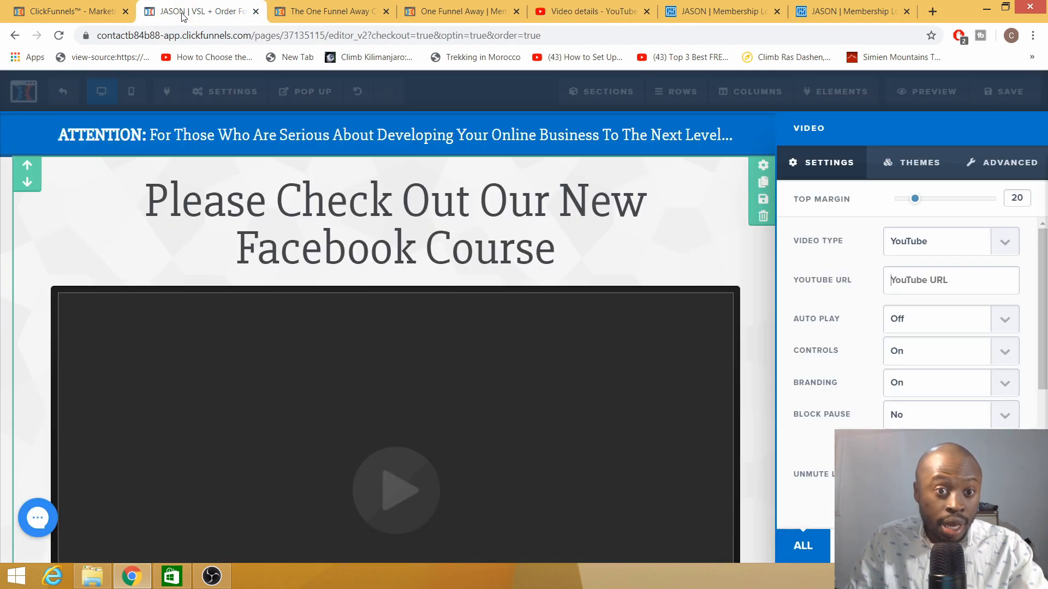
pyautogui.rightClick(906, 282)
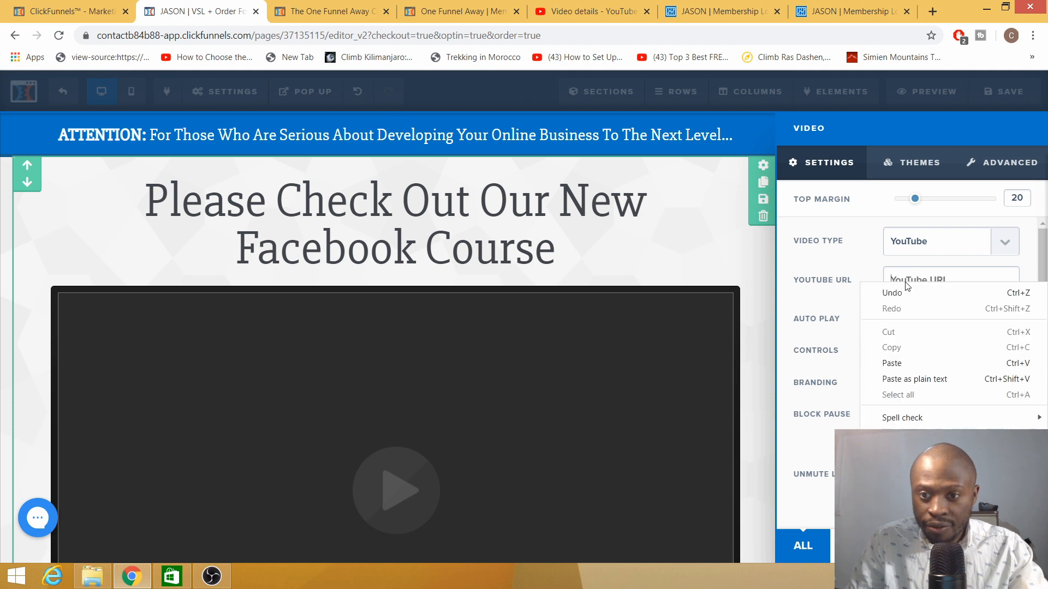
pyautogui.click(895, 365)
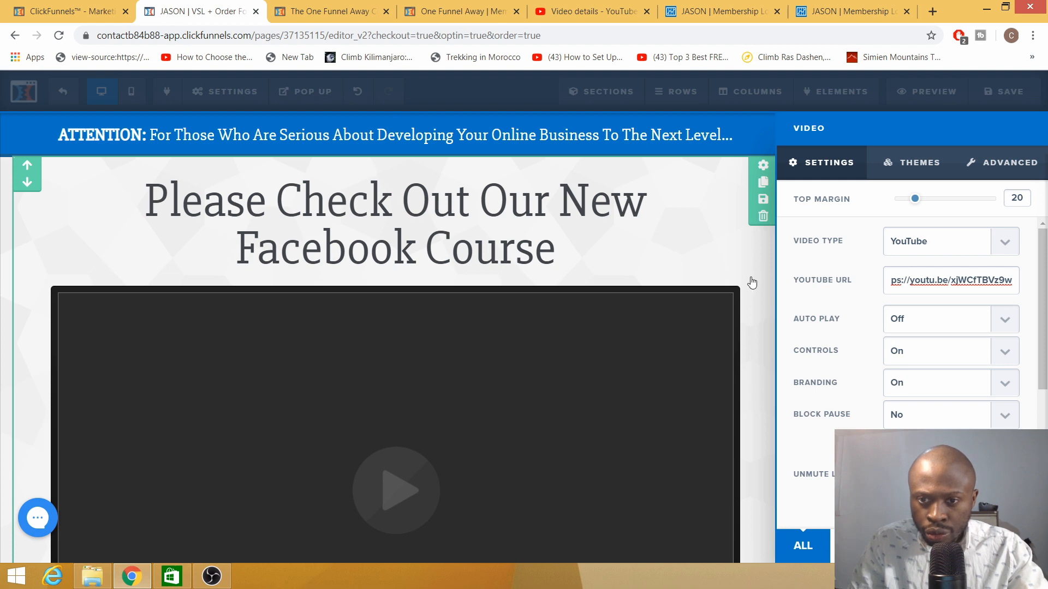
pyautogui.click(755, 250)
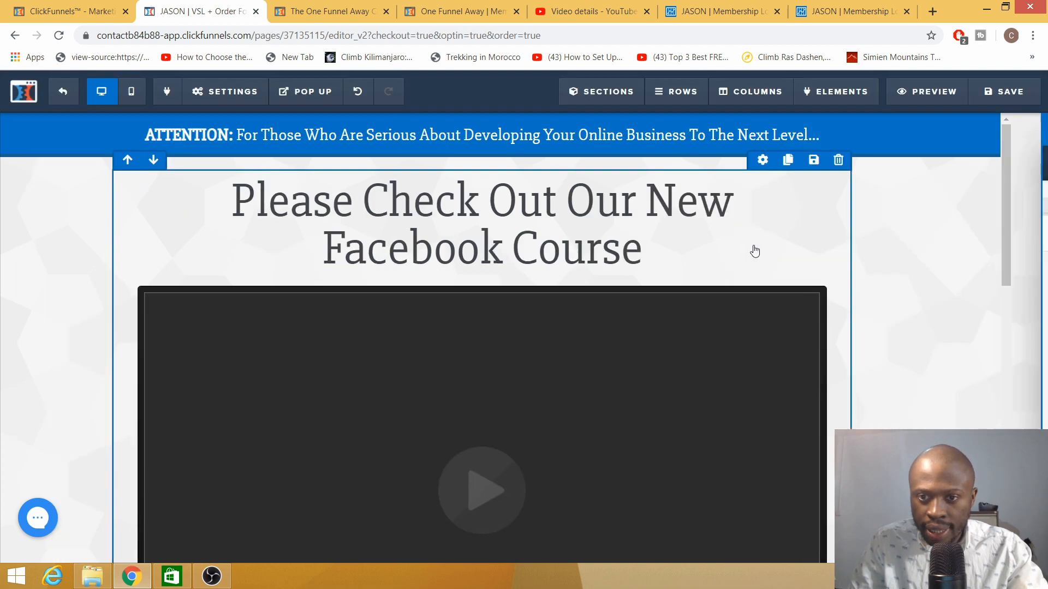
# Add a three-column row between the three secrets row and the Add To Cart button
pyautogui.scroll(-6, 566, 430)
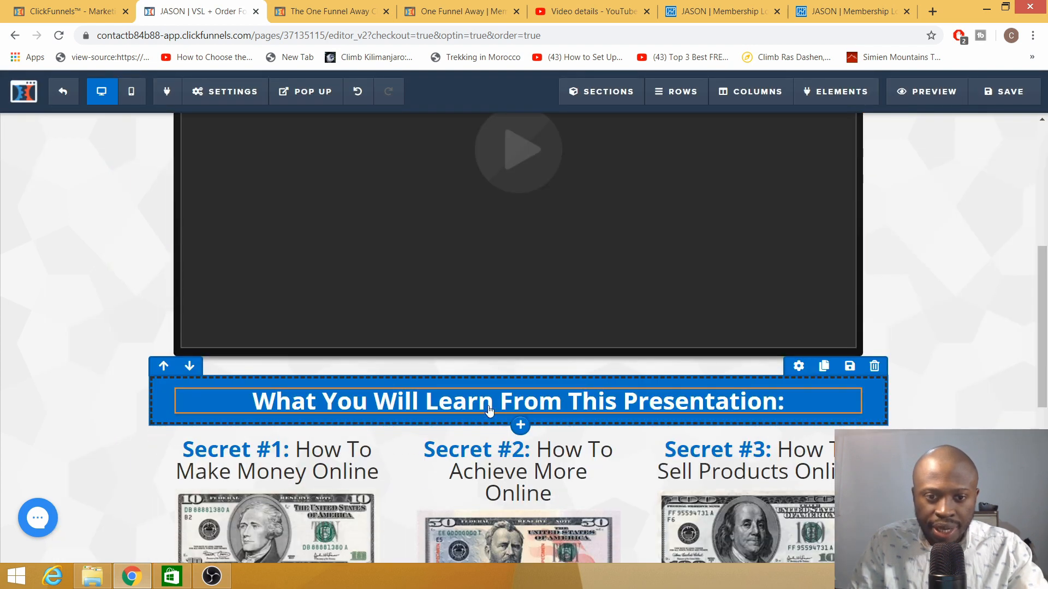
pyautogui.click(625, 404)
pyautogui.scroll(-5, 165, 279)
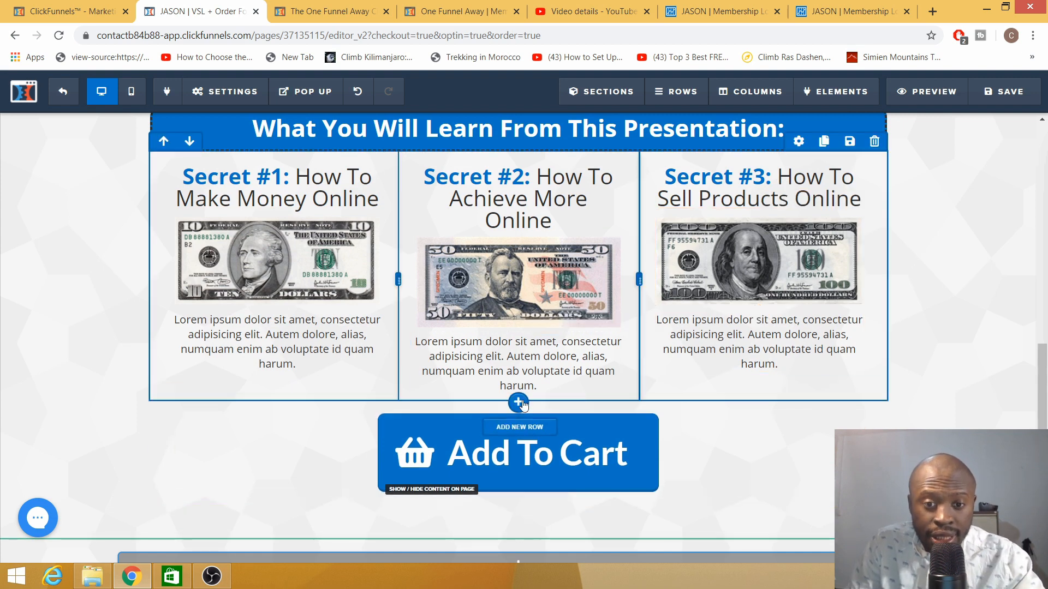
pyautogui.click(518, 403)
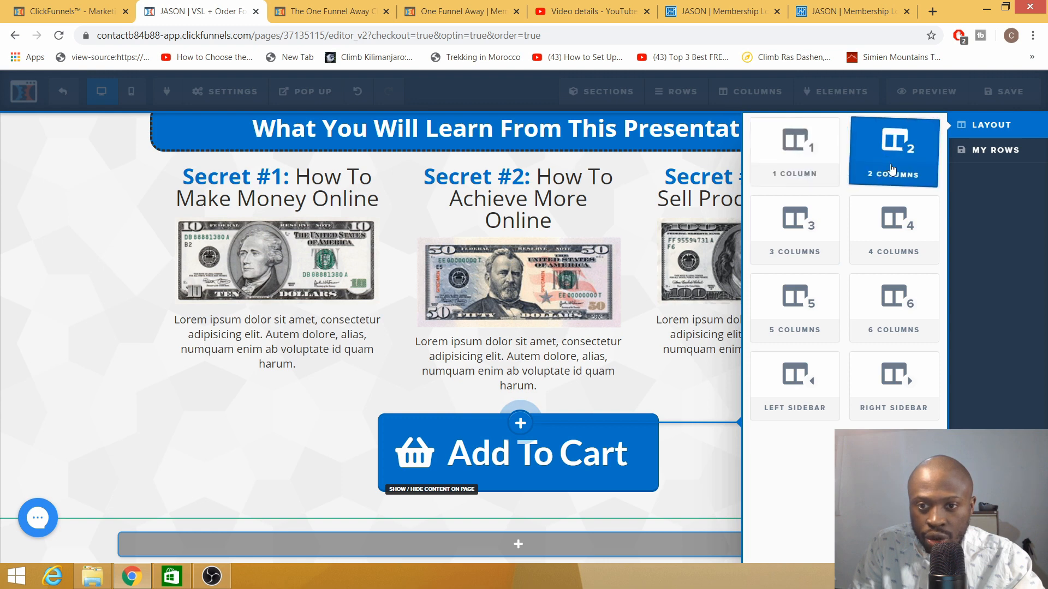
pyautogui.click(803, 239)
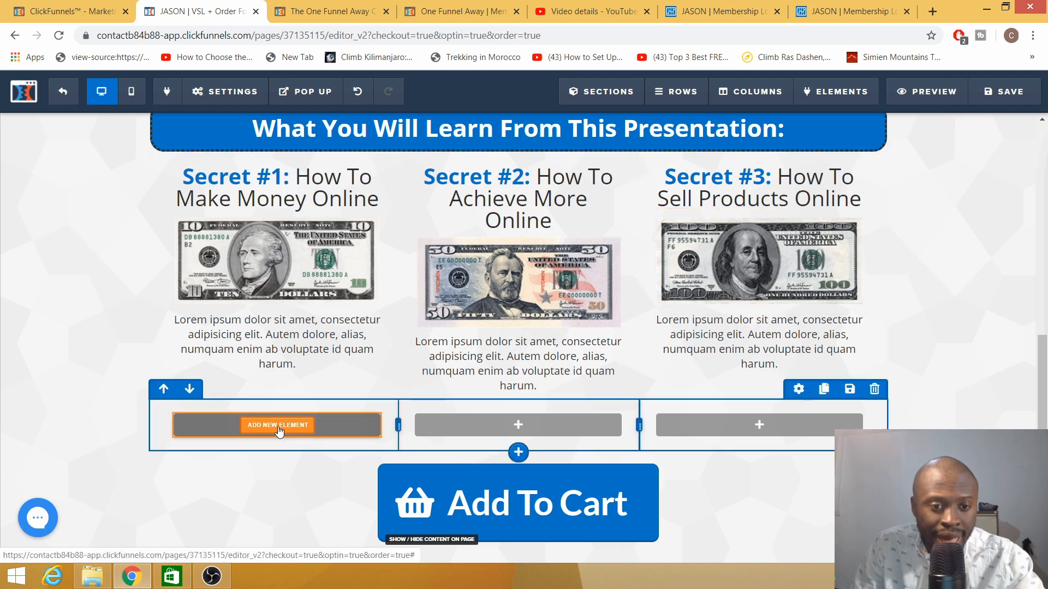
# Add a video element to the first column of the new three-column row
pyautogui.click(281, 431)
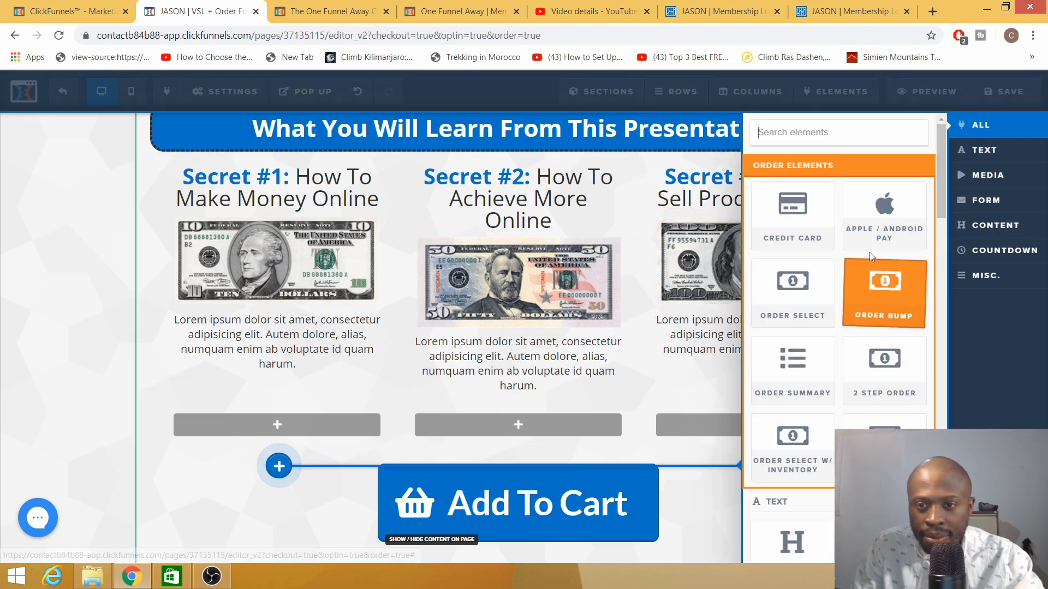
pyautogui.click(801, 139)
pyautogui.write('video')
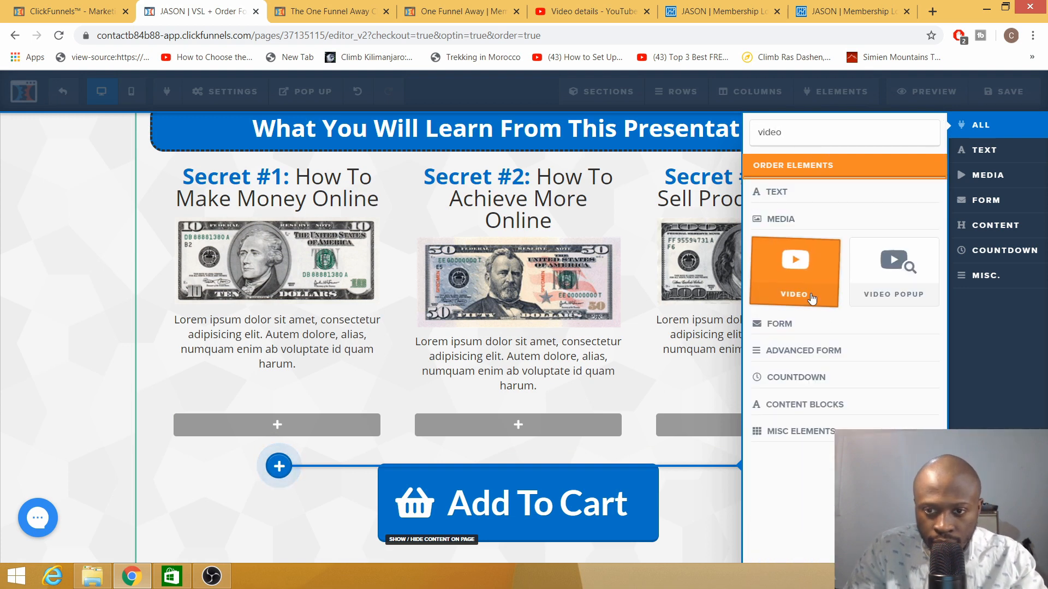
pyautogui.moveTo(339, 394); pyautogui.dragTo(317, 429)
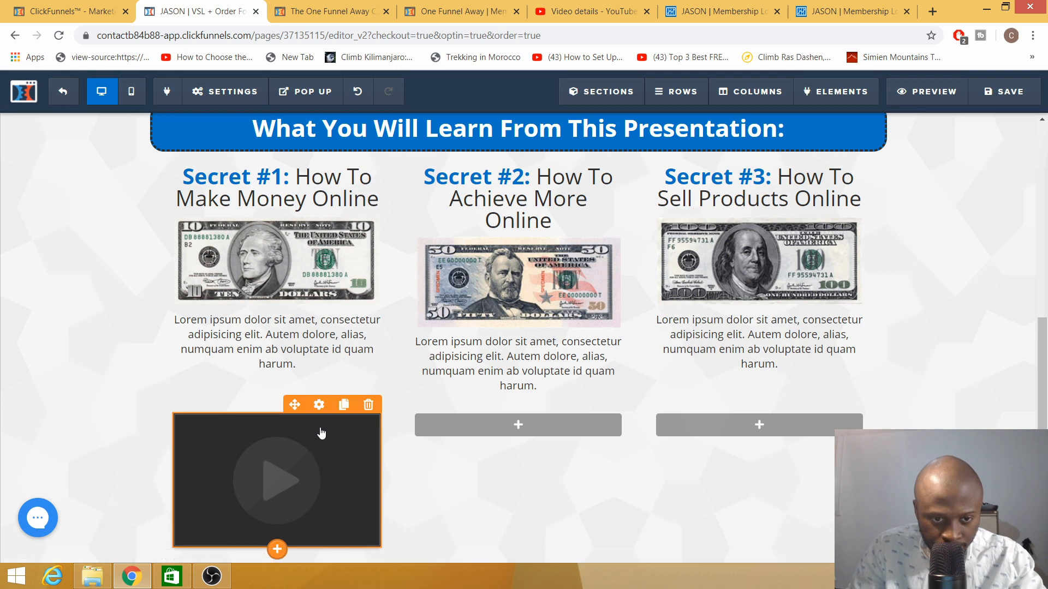
# Clone the video element and arrange the copies so each of the three columns holds one video
pyautogui.click(338, 407)
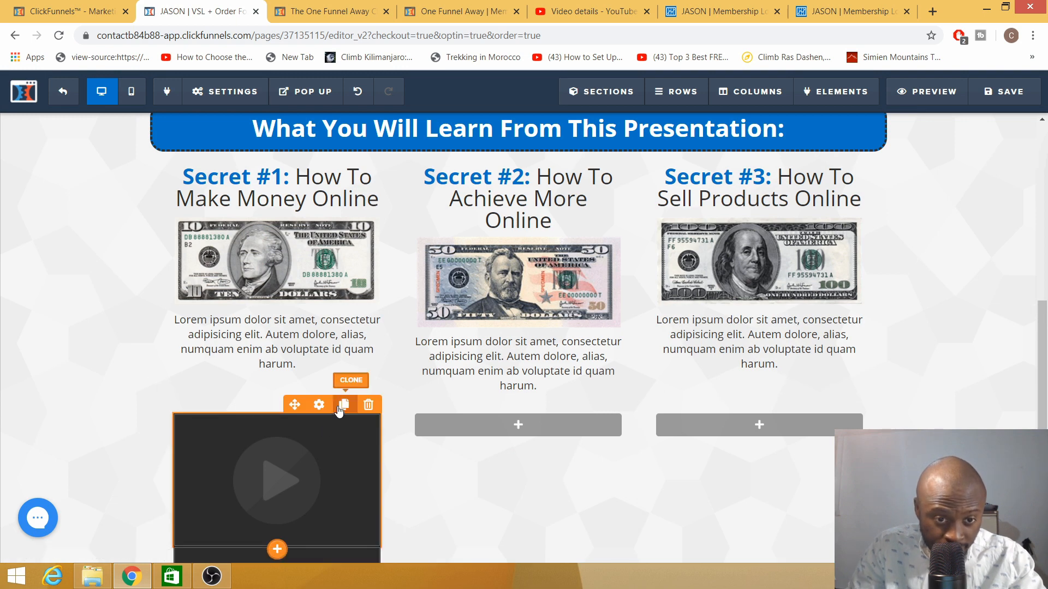
pyautogui.scroll(-5, 327, 428)
pyautogui.scroll(4, 322, 424)
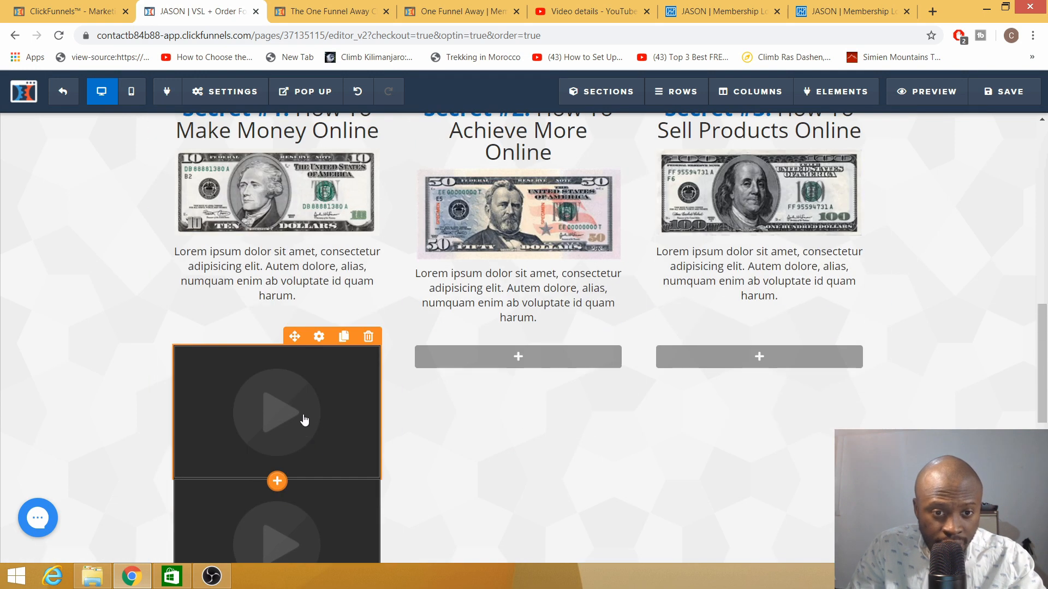
pyautogui.moveTo(305, 420); pyautogui.dragTo(516, 366)
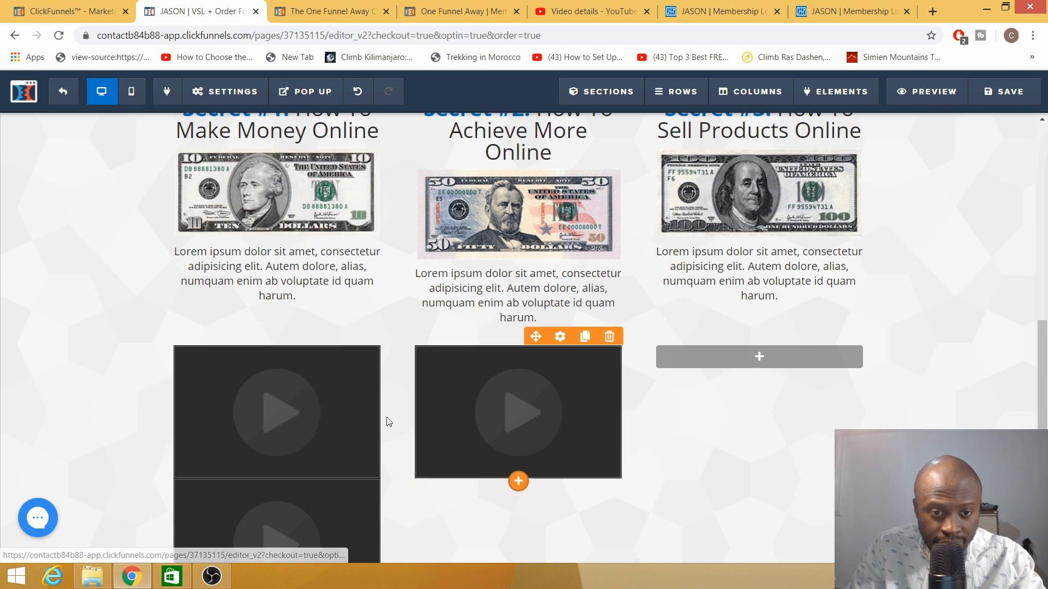
pyautogui.moveTo(317, 439); pyautogui.dragTo(740, 368)
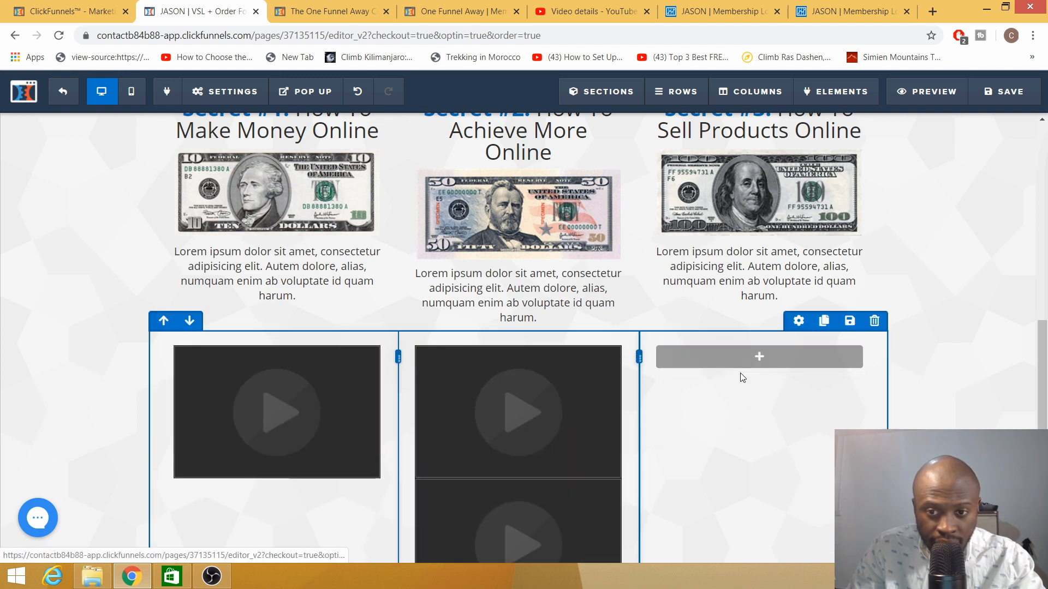
pyautogui.moveTo(592, 514); pyautogui.dragTo(753, 341)
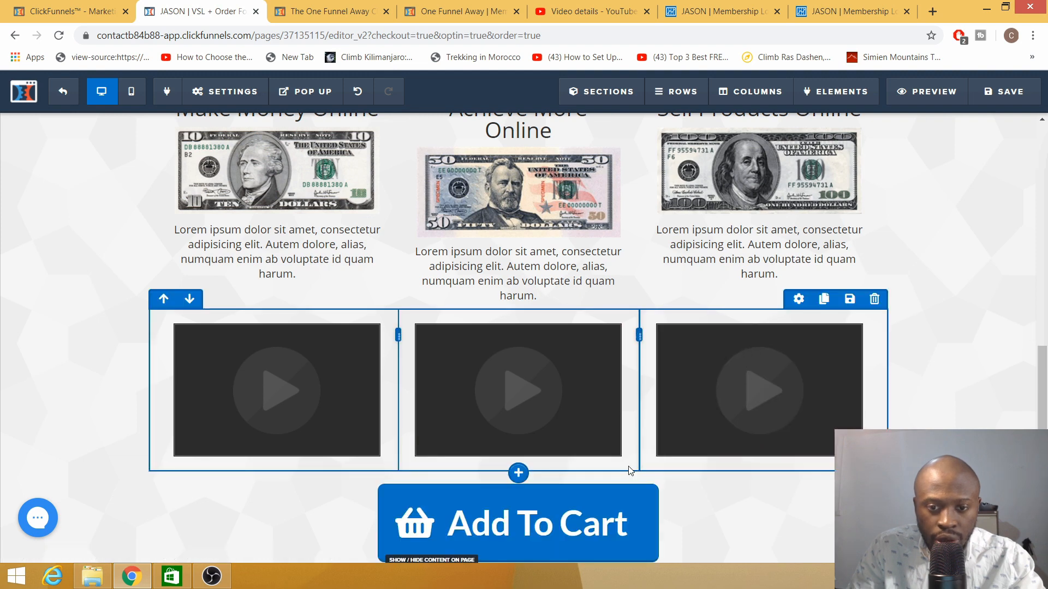
# Set the first column's video type to YouTube and use the copied video link as its URL
pyautogui.scroll(-4, 600, 458)
pyautogui.scroll(6, 546, 437)
pyautogui.scroll(-4, 515, 500)
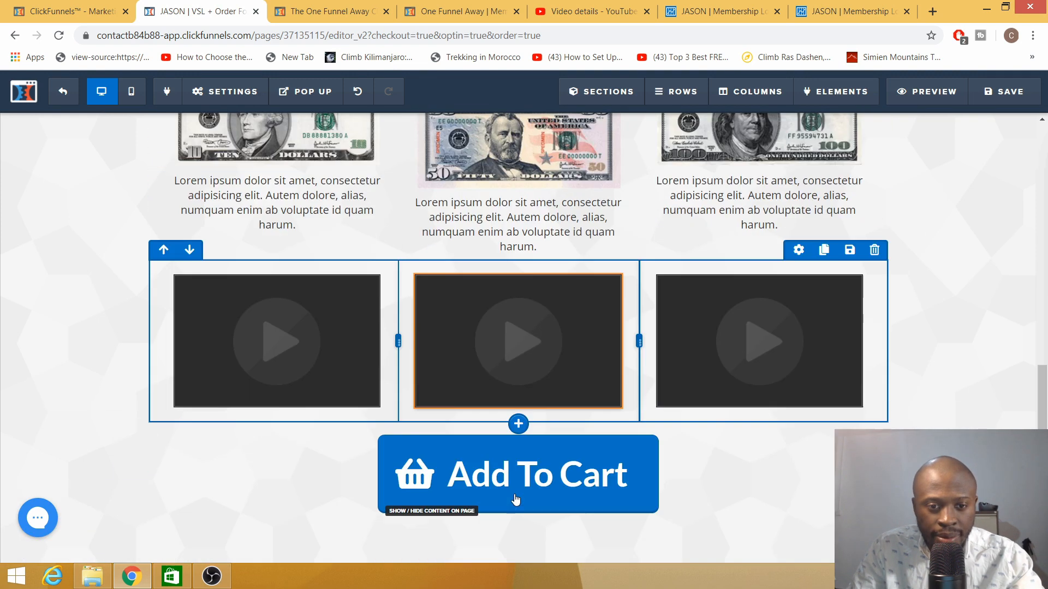
pyautogui.scroll(-2, 515, 499)
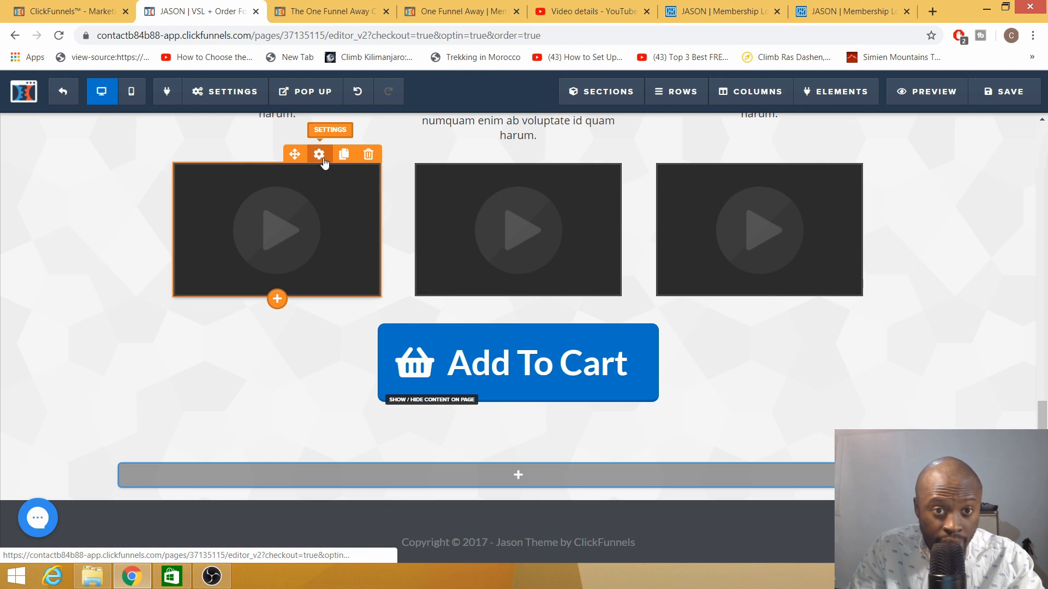
pyautogui.click(319, 155)
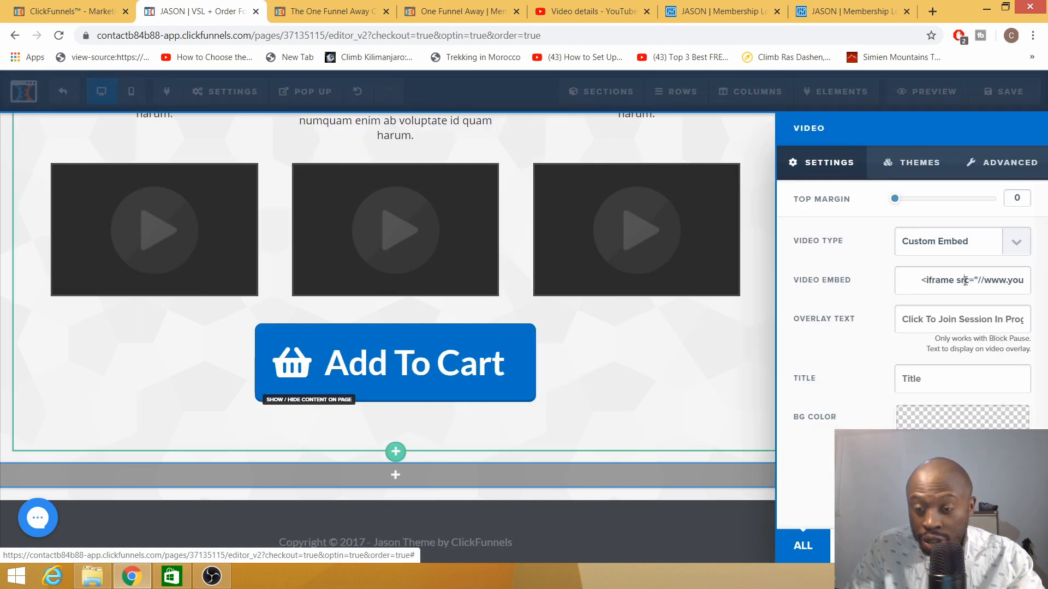
pyautogui.click(1016, 243)
pyautogui.click(931, 291)
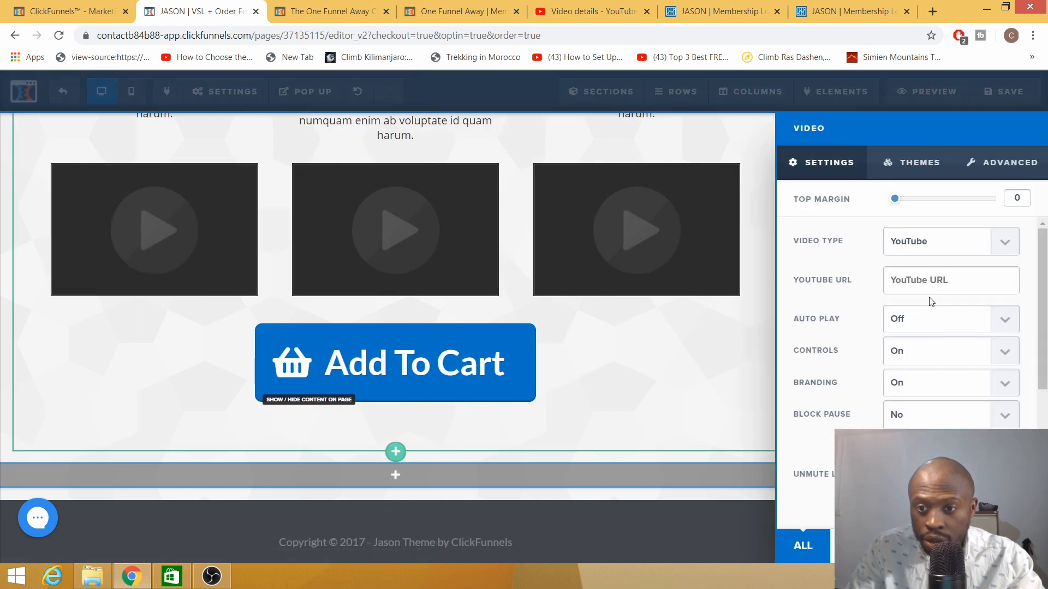
pyautogui.rightClick(918, 280)
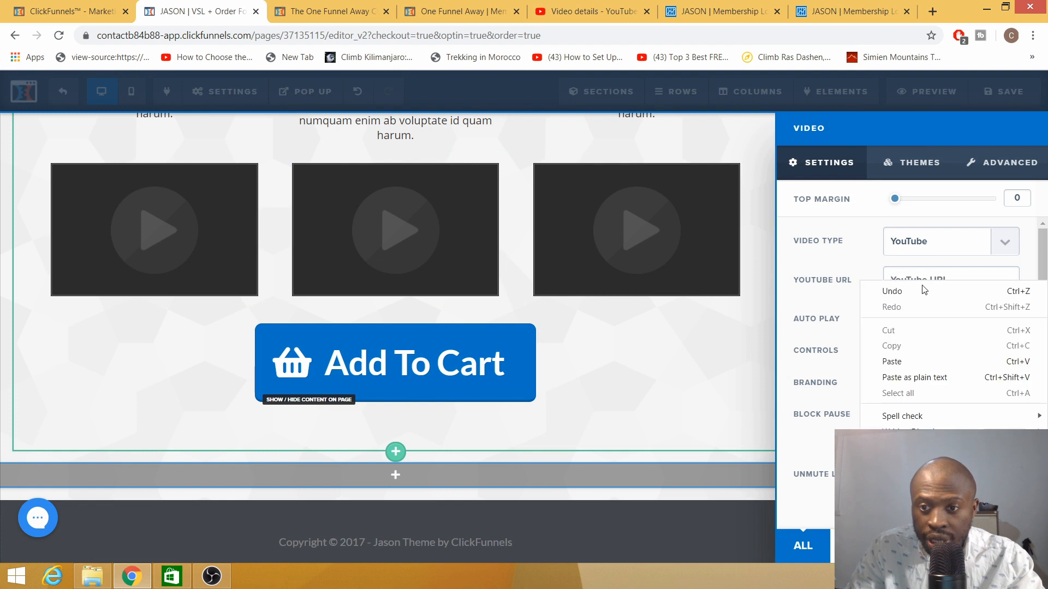
pyautogui.click(901, 369)
pyautogui.click(702, 379)
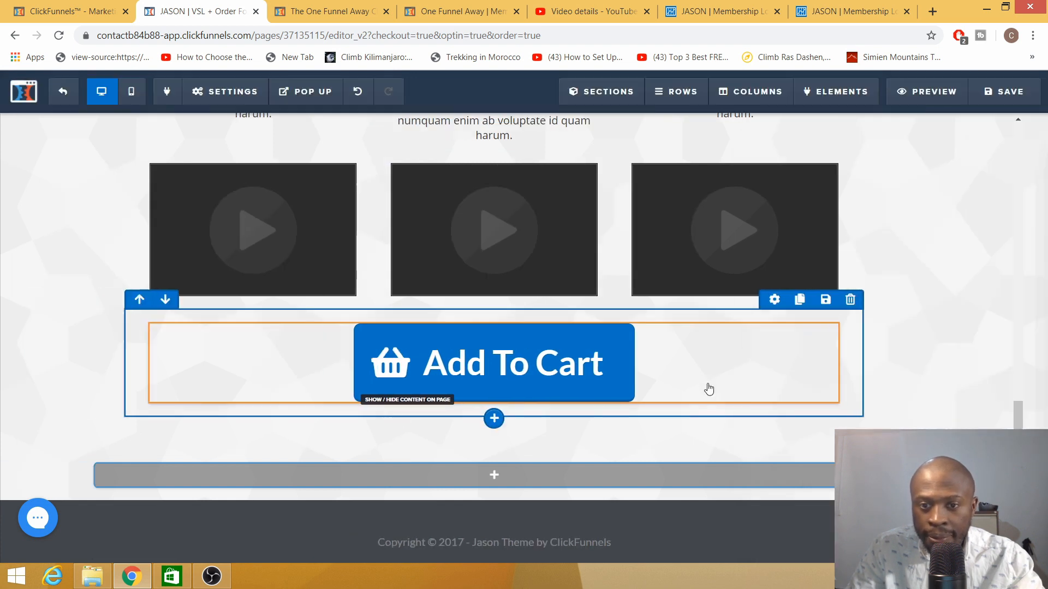
# Set the video type of the middle column's video to Vimeo
pyautogui.moveTo(543, 224)
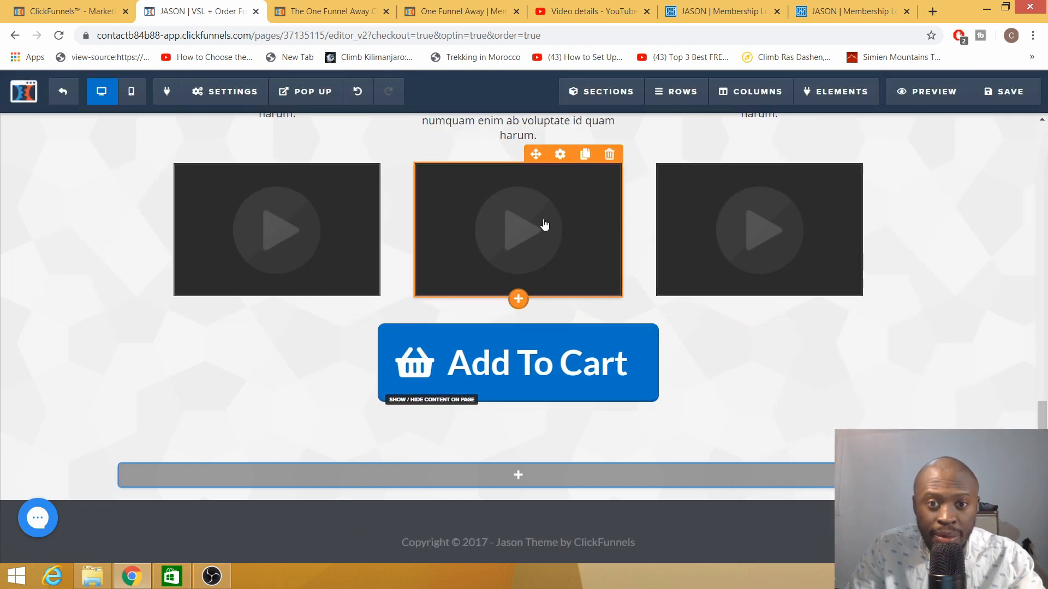
pyautogui.click(560, 155)
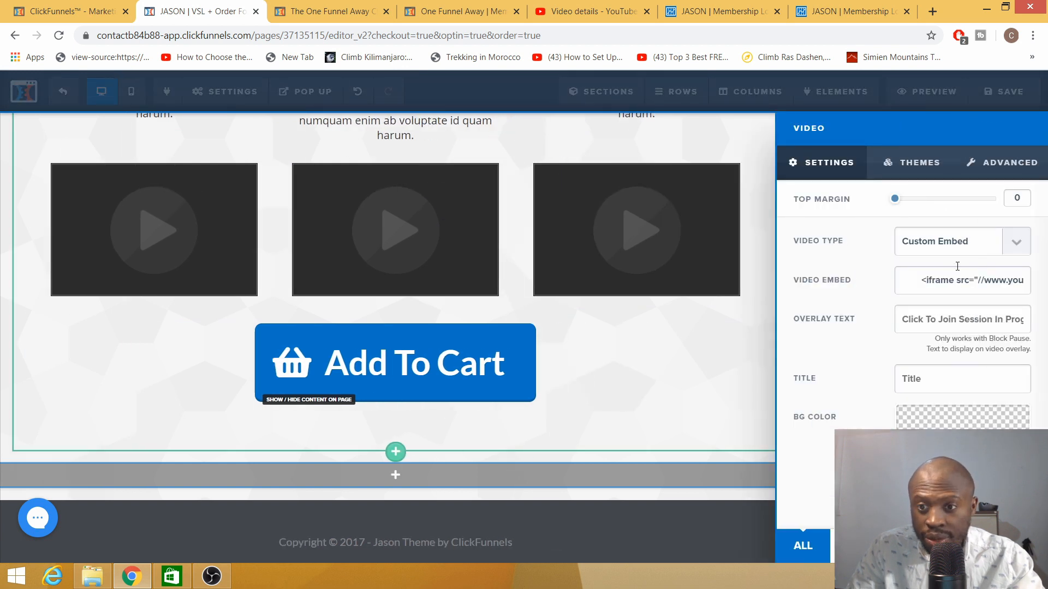
pyautogui.click(1011, 245)
pyautogui.click(919, 312)
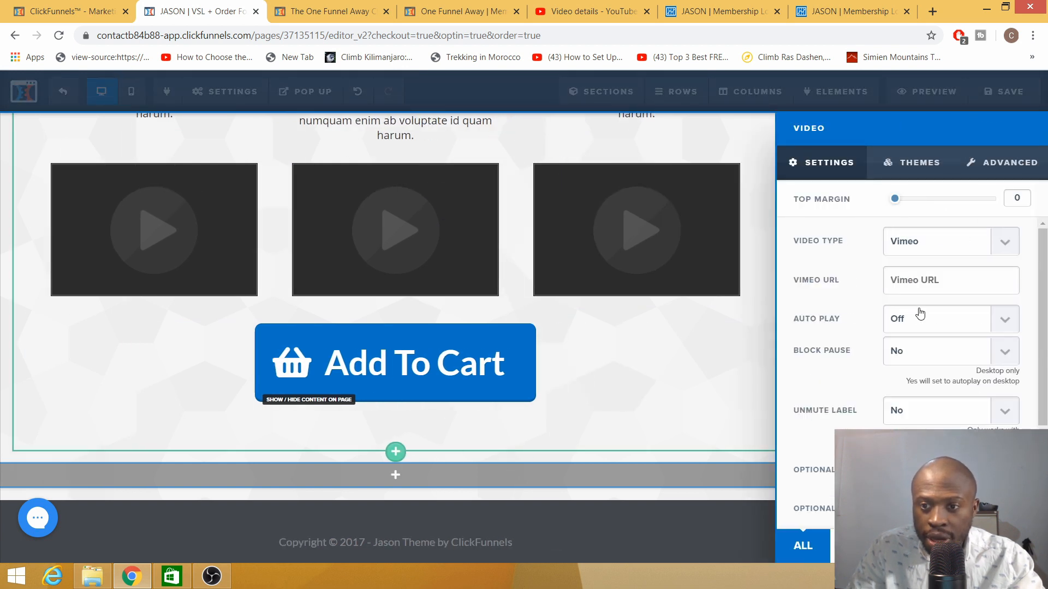
pyautogui.rightClick(894, 292)
pyautogui.click(733, 353)
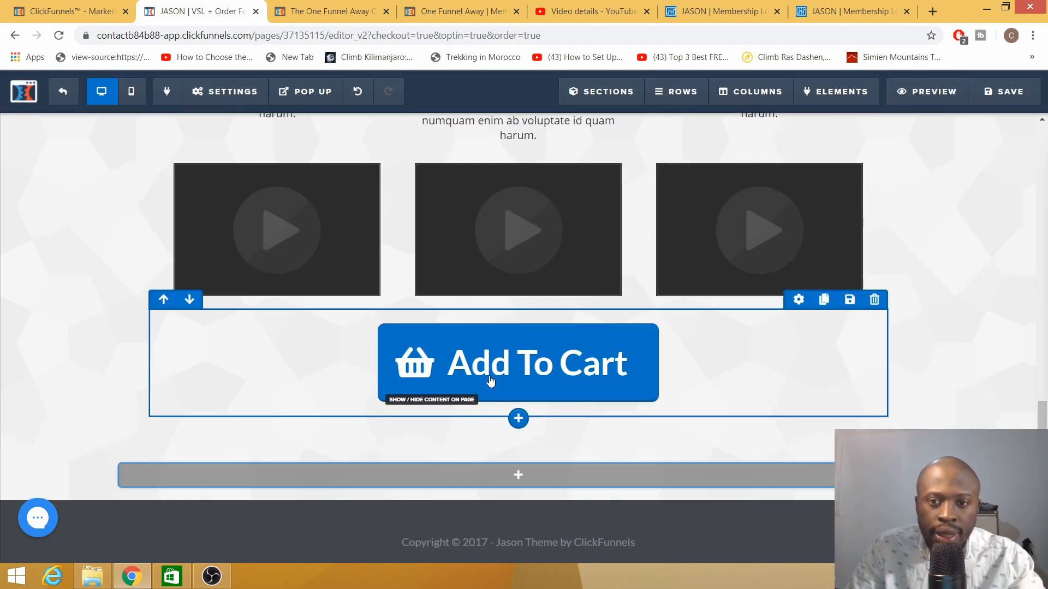
# Check the new video row above the Add To Cart button and save the page
pyautogui.scroll(5, 491, 381)
pyautogui.scroll(-3, 626, 520)
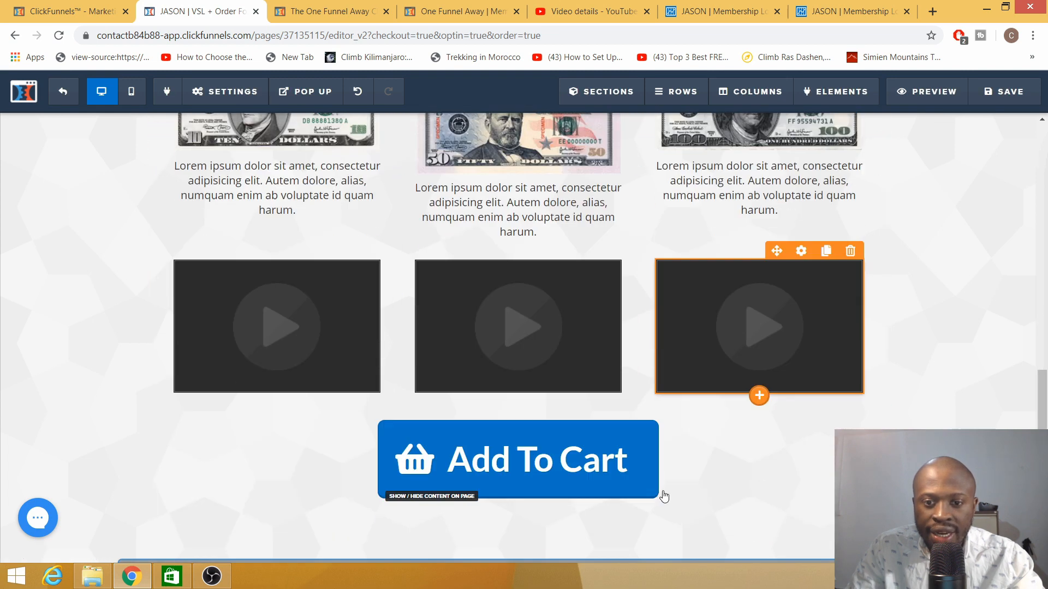
pyautogui.scroll(-2, 663, 496)
pyautogui.scroll(5, 725, 374)
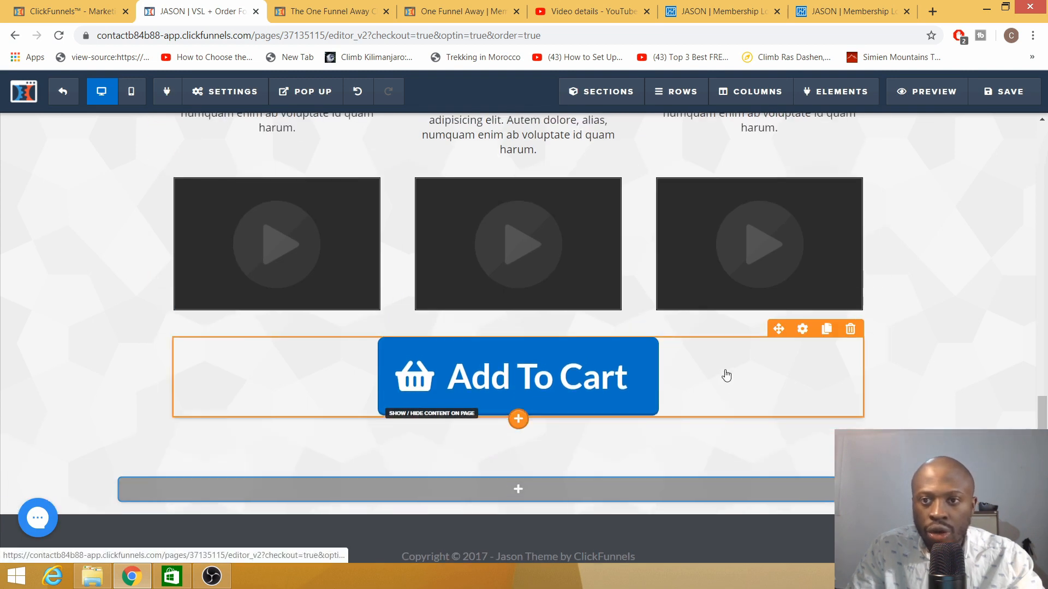
pyautogui.click(1012, 111)
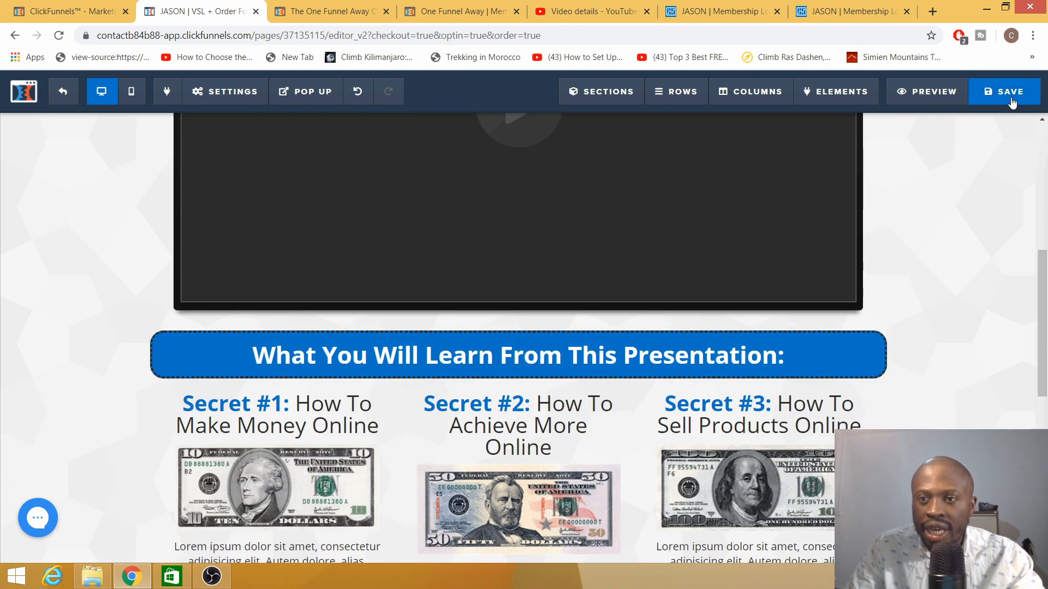
# Delete the row with the ATTENTION text from the blue section above the main headline
pyautogui.scroll(1, 557, 333)
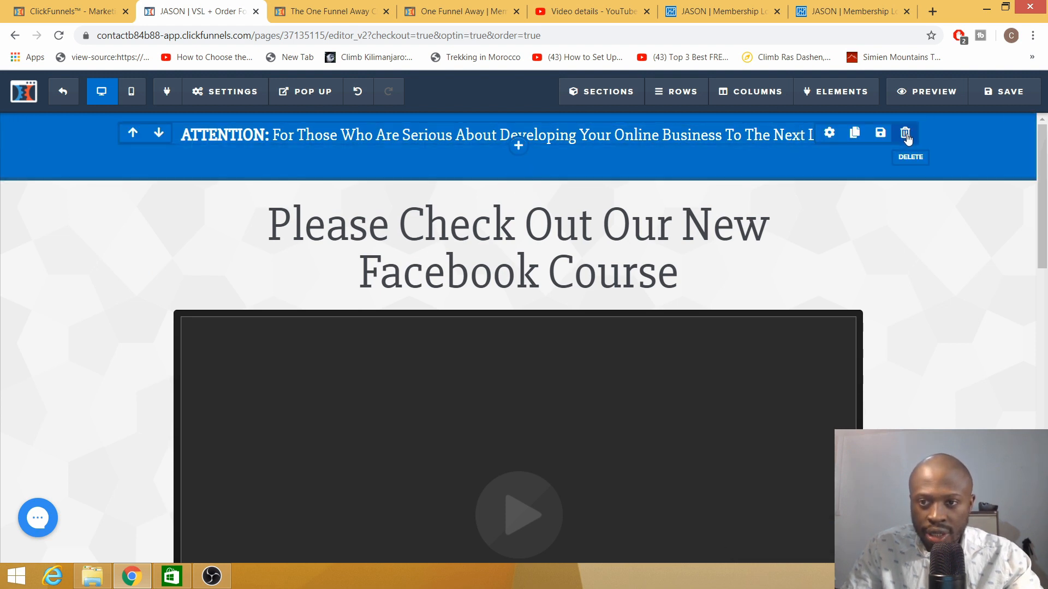
pyautogui.click(906, 136)
pyautogui.click(589, 114)
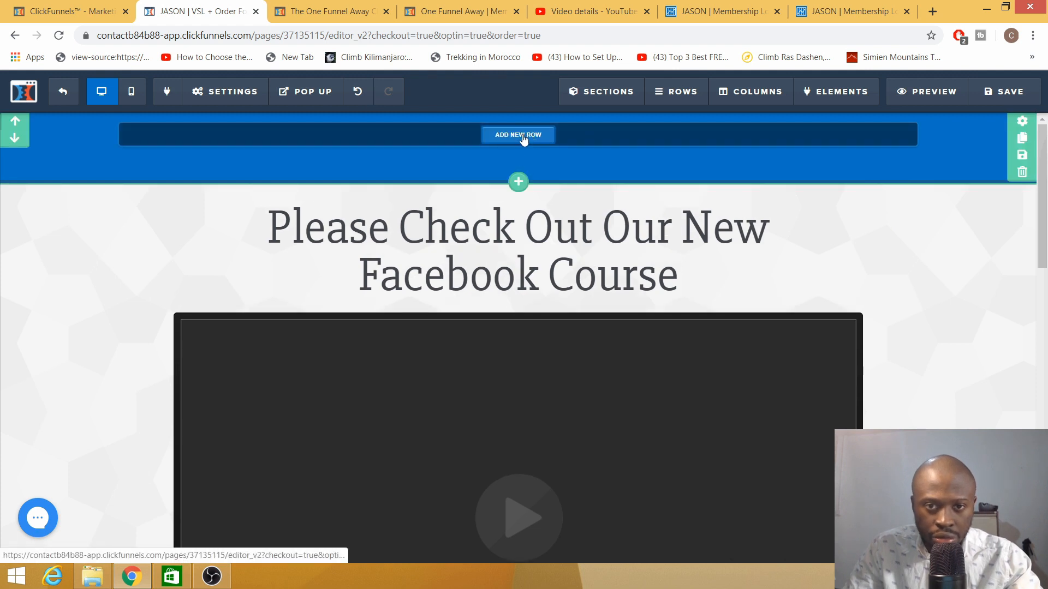
# Add a two-column row to the blue section above the main headline and place a Headline element in its first column
pyautogui.click(521, 137)
pyautogui.moveTo(894, 155); pyautogui.dragTo(622, 180)
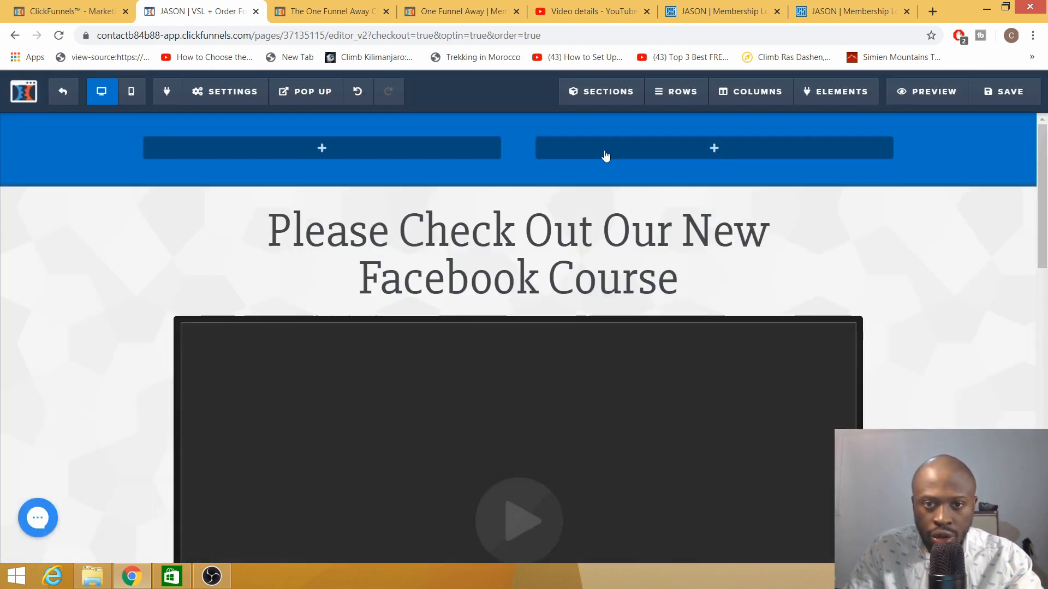
pyautogui.click(714, 149)
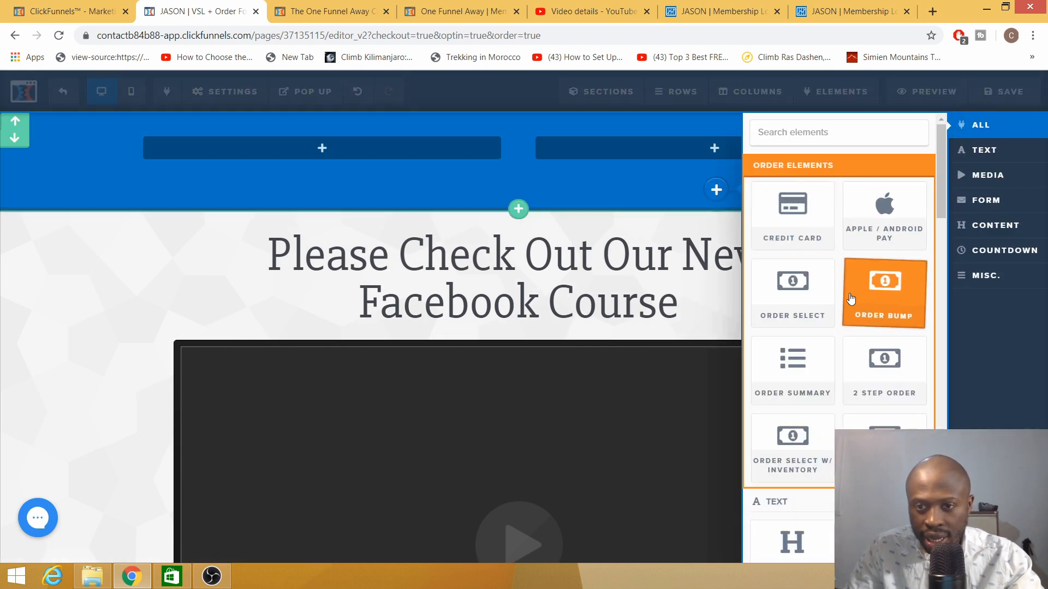
pyautogui.click(816, 127)
pyautogui.write('heaad')
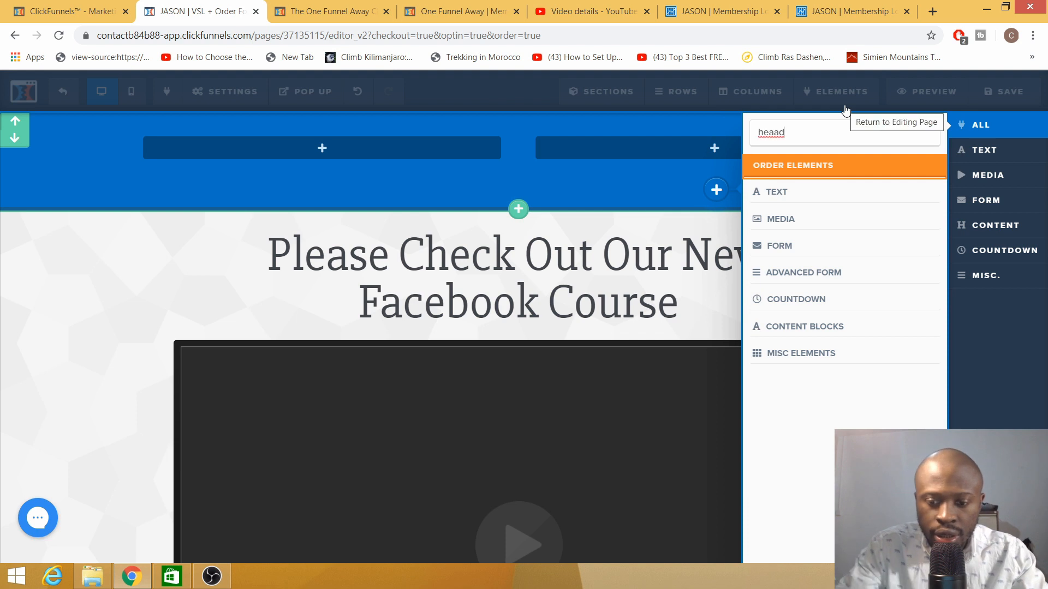
pyautogui.press('BackSpace')
pyautogui.press('BackSpace')
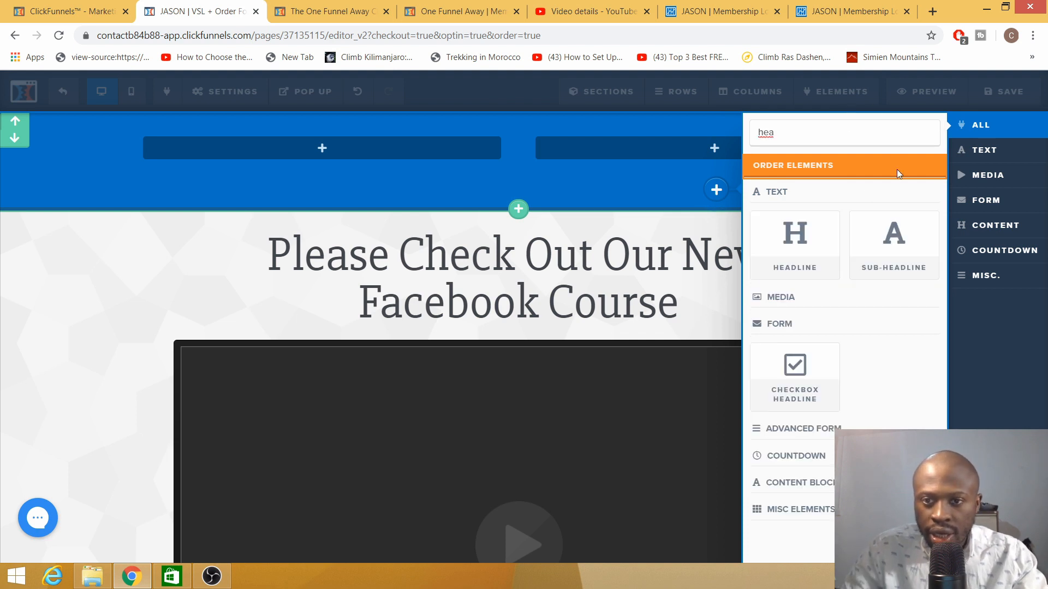
pyautogui.moveTo(456, 175); pyautogui.dragTo(345, 150)
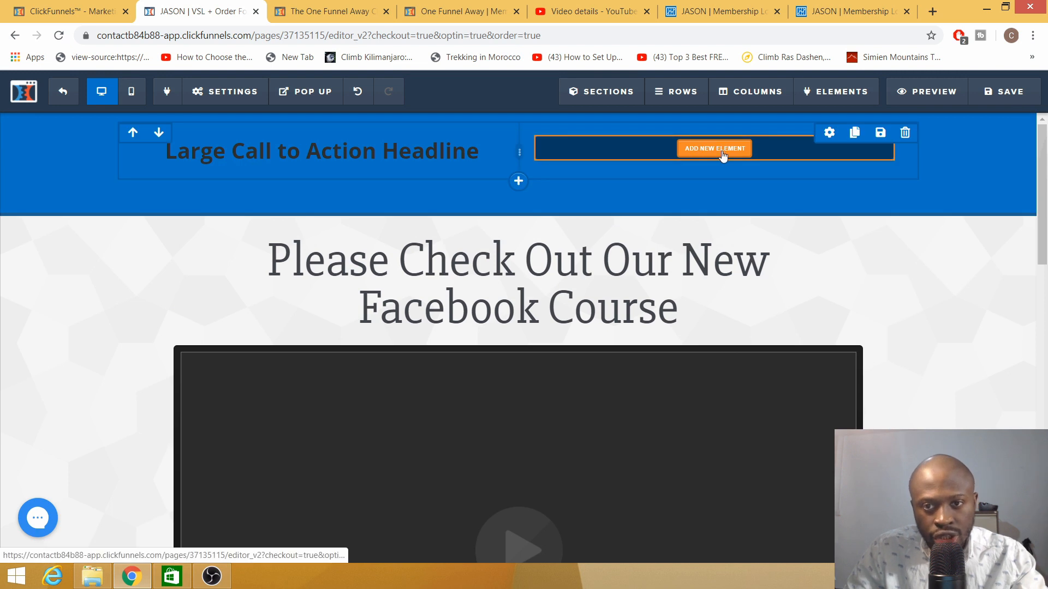
pyautogui.click(723, 157)
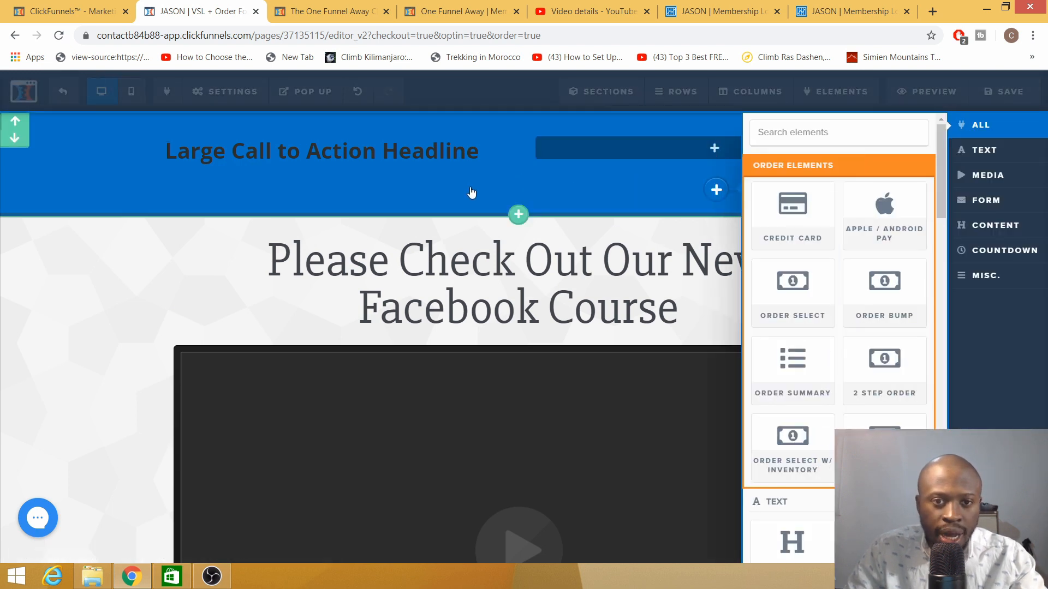
pyautogui.click(471, 193)
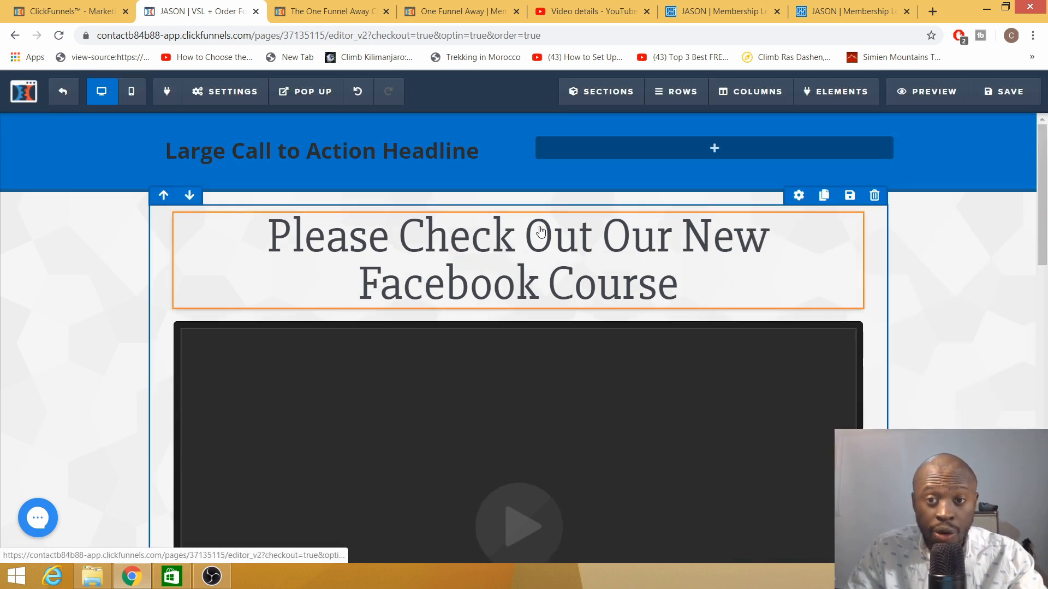
# Leave the VSL page editor and open the funnel's Offer Wall page for editing
pyautogui.scroll(-6, 917, 194)
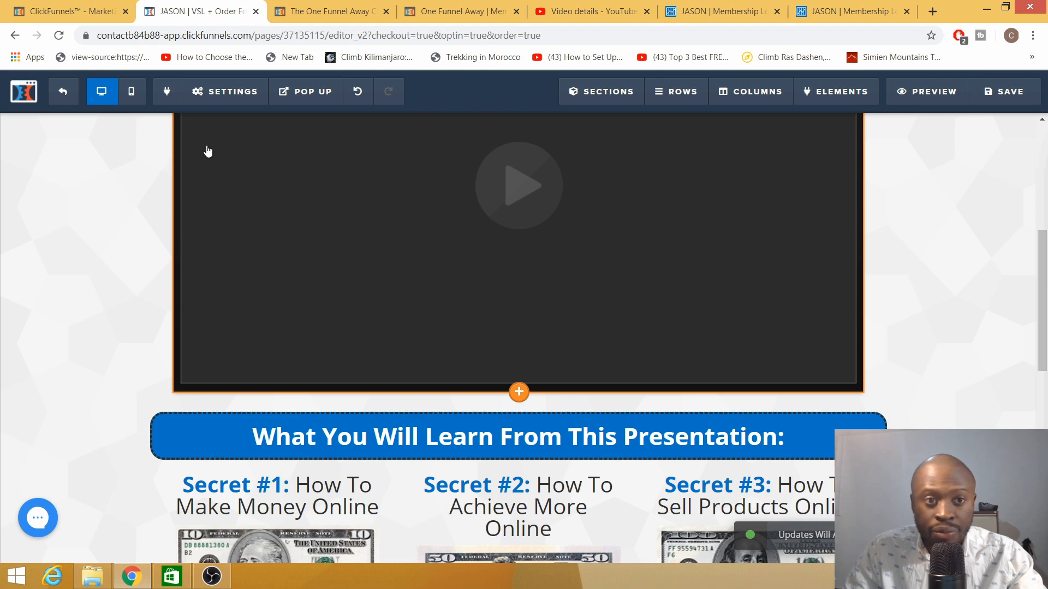
pyautogui.click(64, 92)
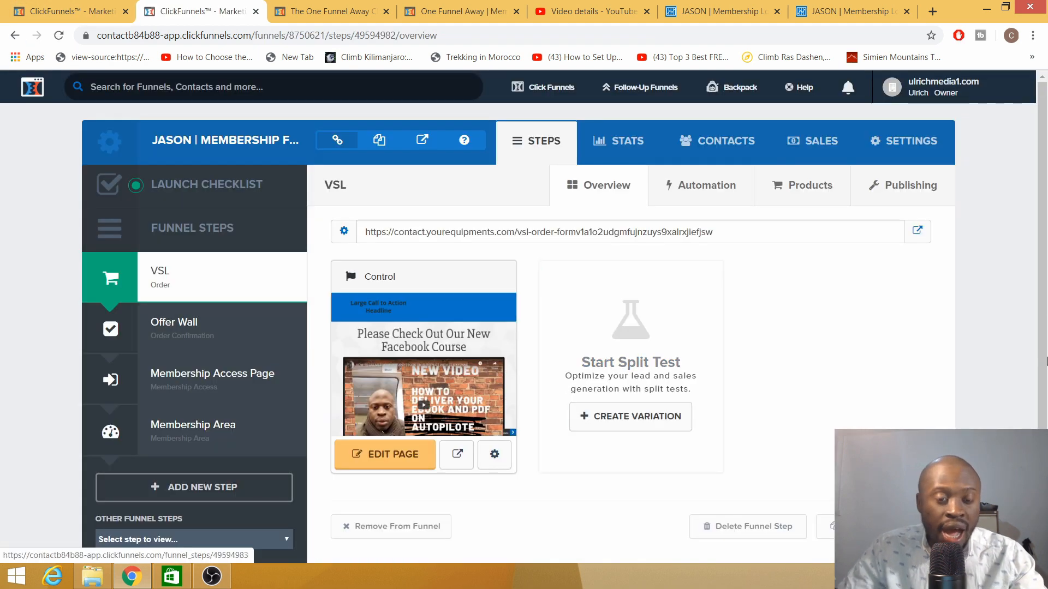
pyautogui.click(182, 338)
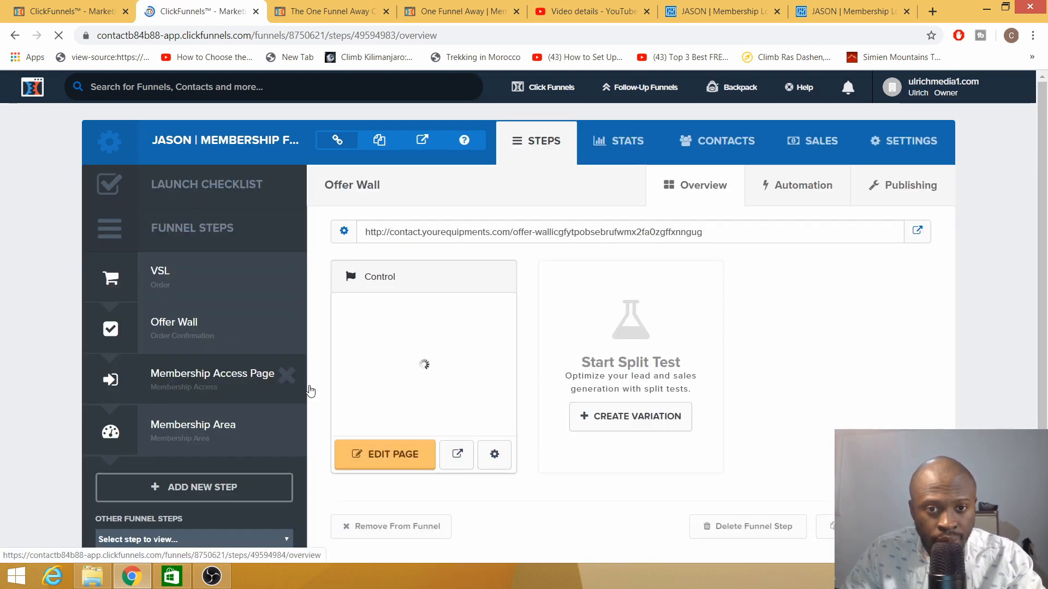
pyautogui.click(390, 465)
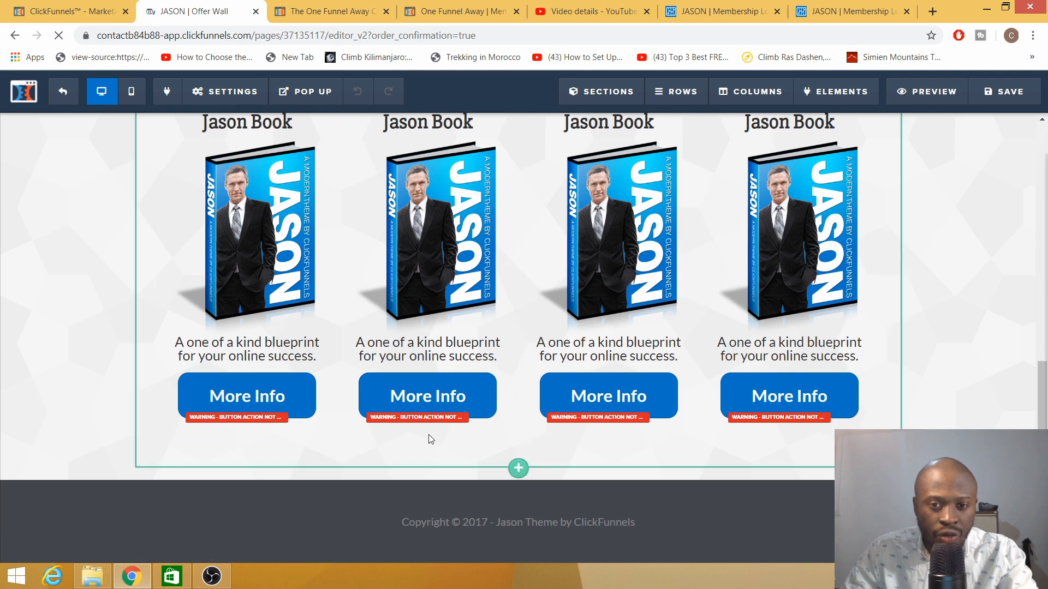
# Examine the Offer Wall page's logo header, order confirmation texts, portrait image, product receipt and the recommended products
pyautogui.scroll(10, 428, 435)
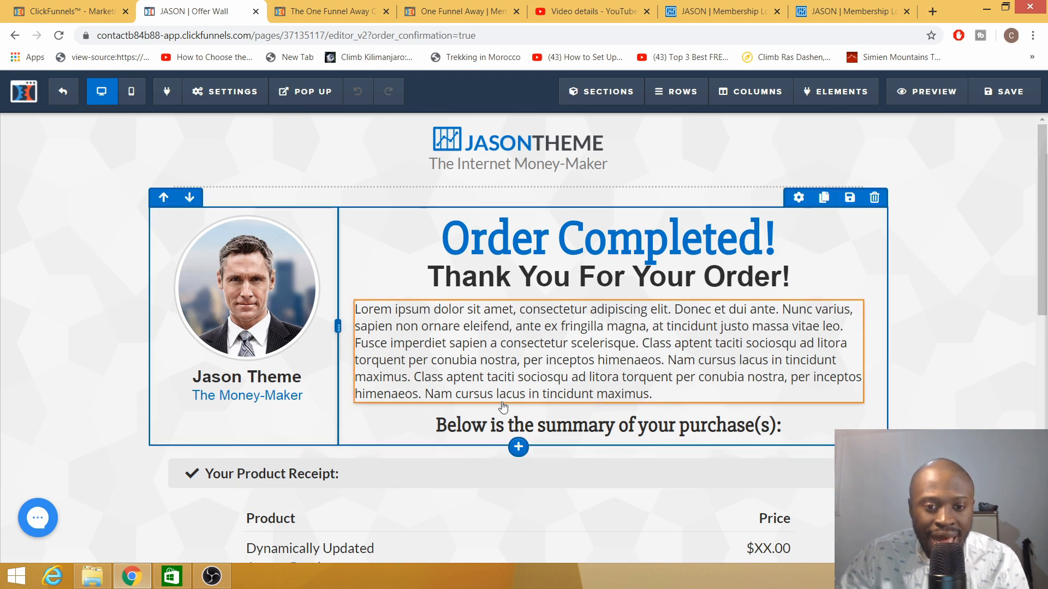
pyautogui.click(491, 361)
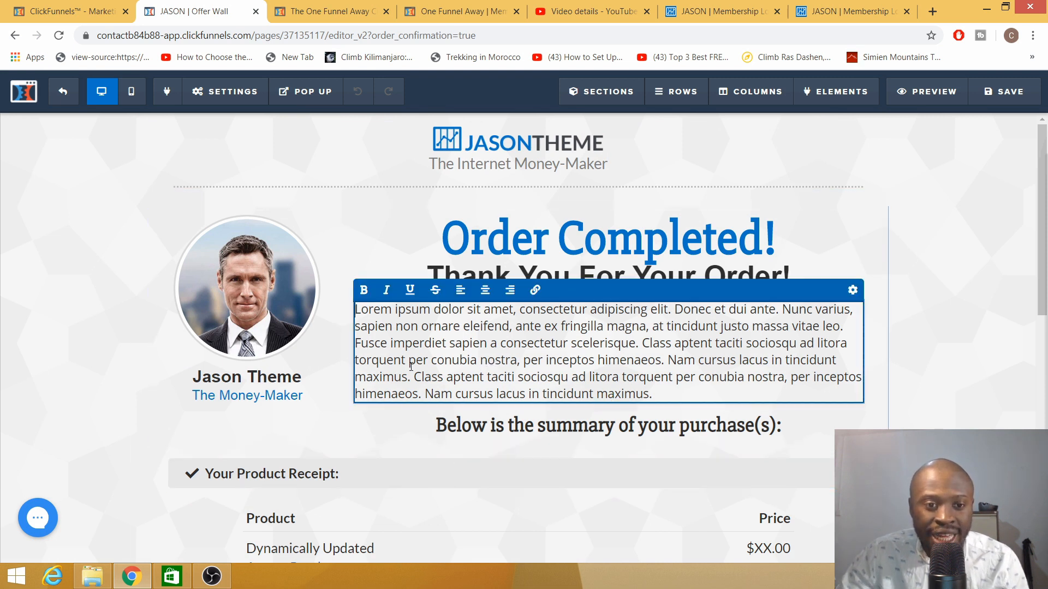
pyautogui.click(258, 316)
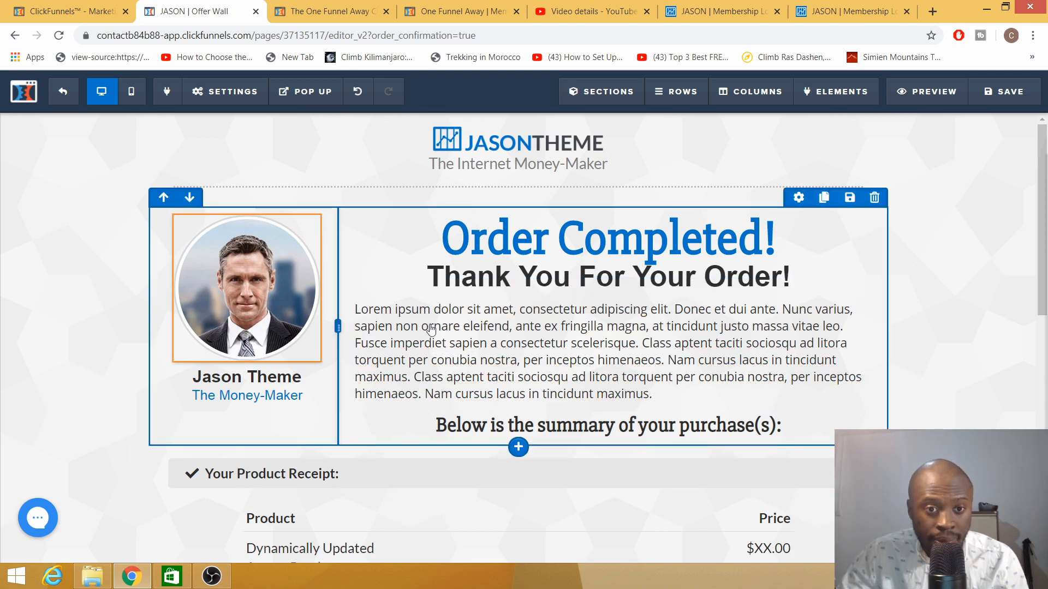
pyautogui.click(631, 330)
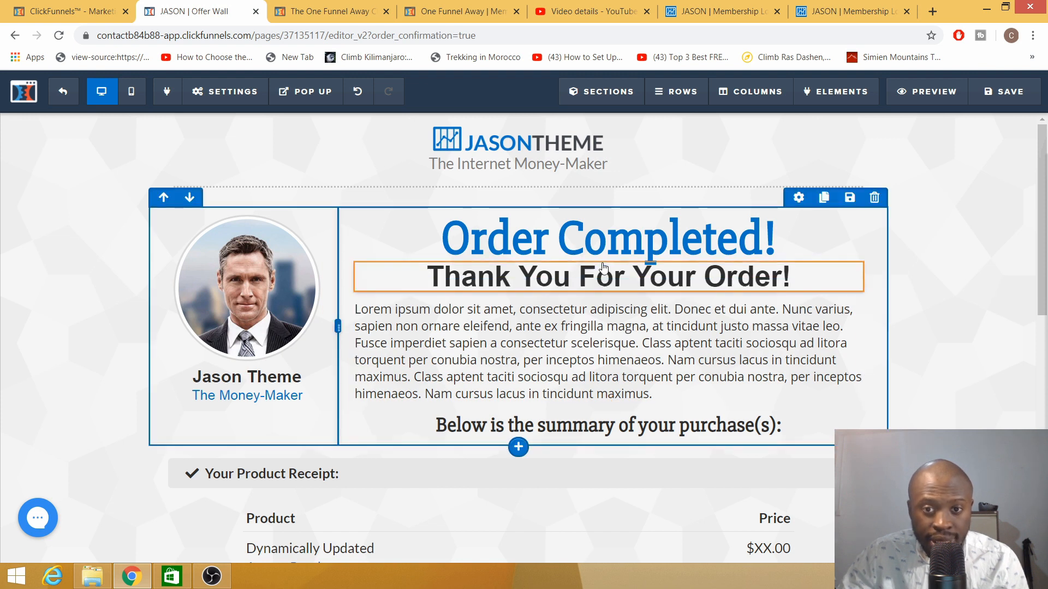
pyautogui.click(665, 249)
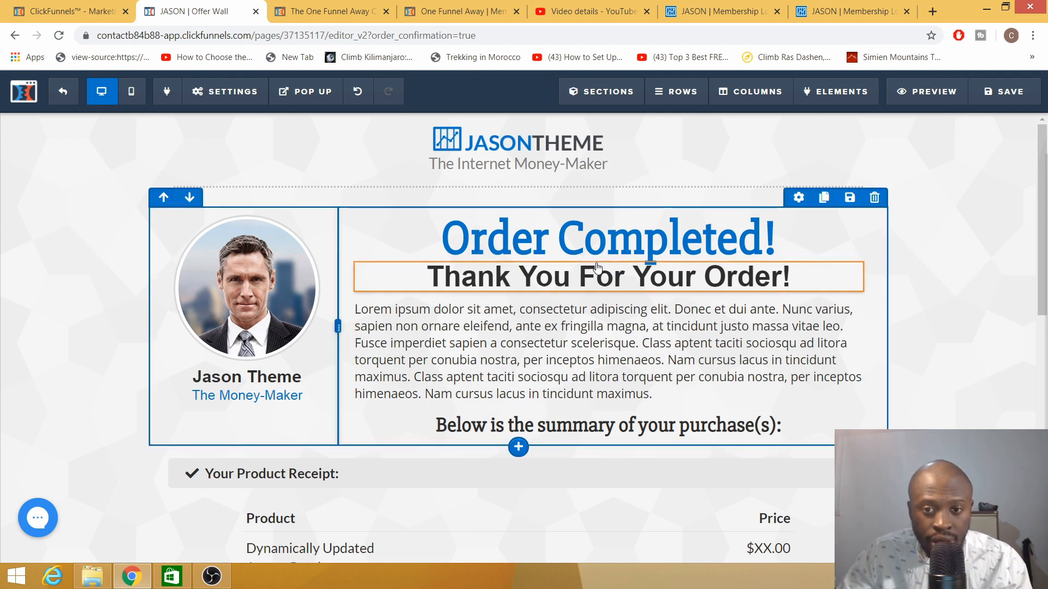
pyautogui.click(526, 390)
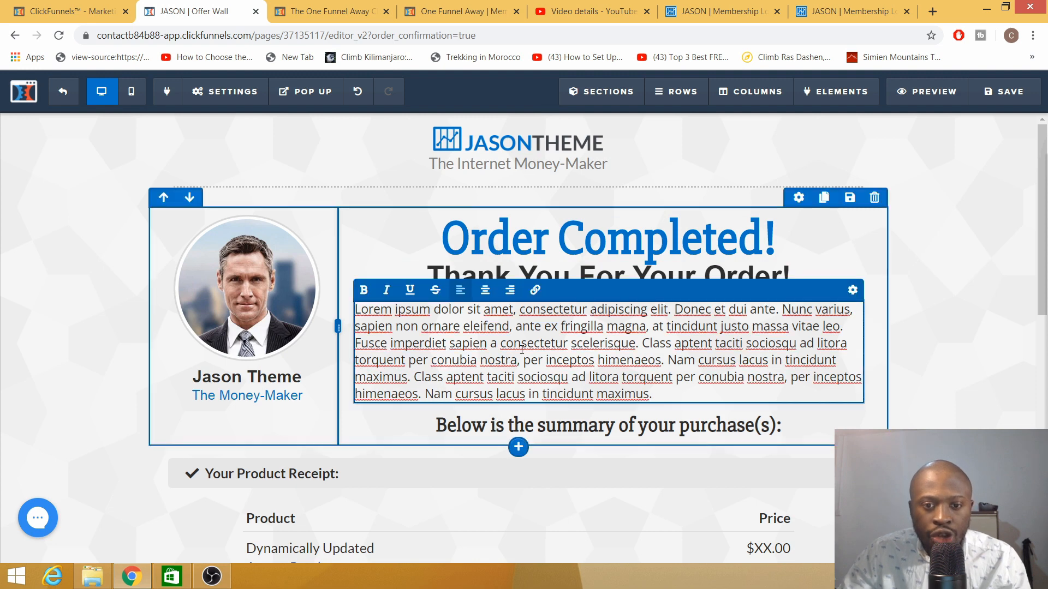
pyautogui.click(582, 232)
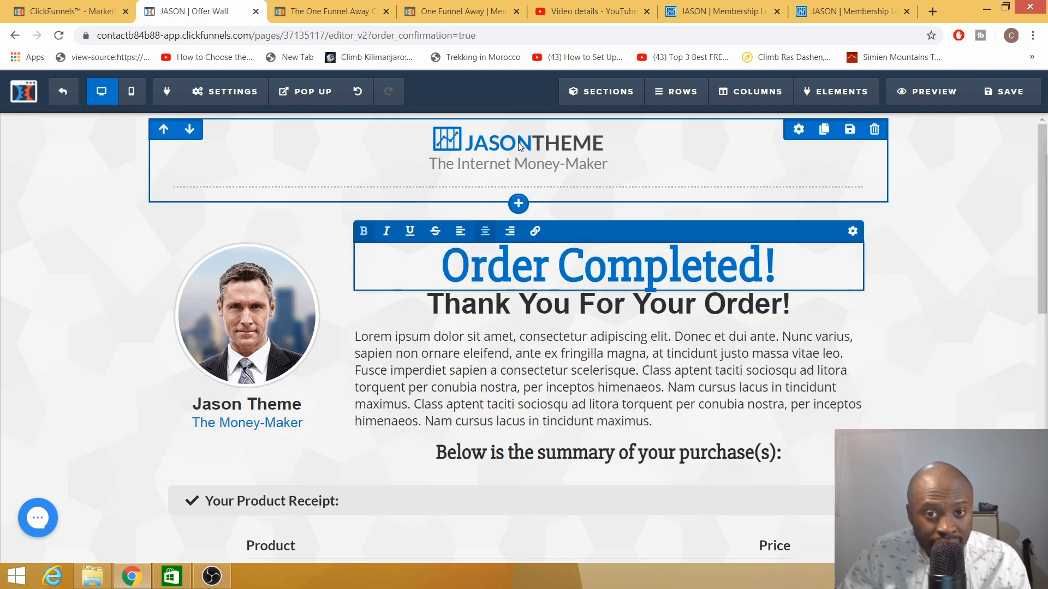
pyautogui.click(516, 148)
pyautogui.click(518, 164)
pyautogui.scroll(-5, 229, 222)
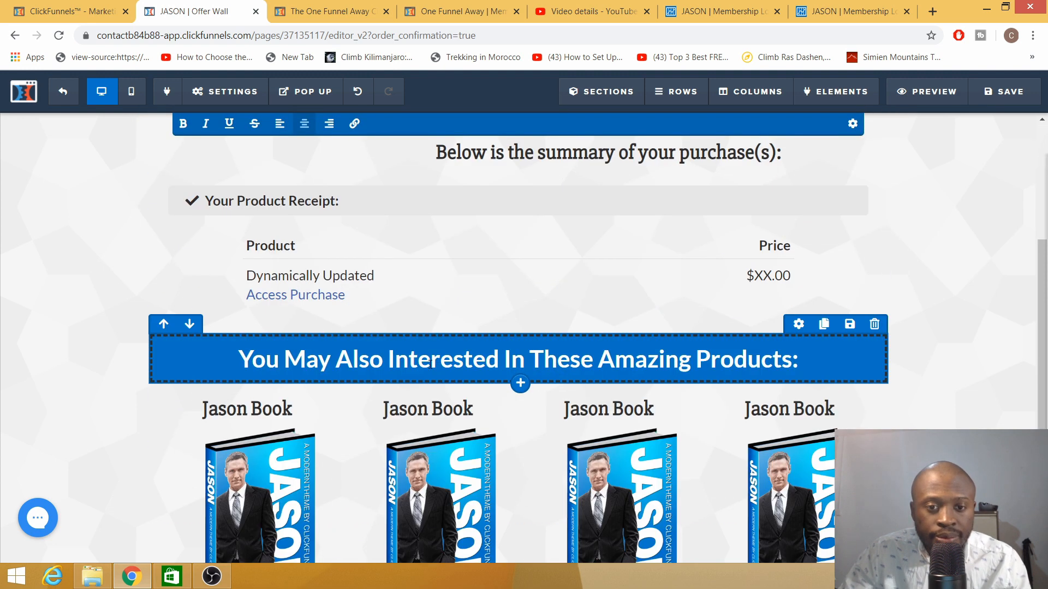
pyautogui.scroll(-4, 273, 313)
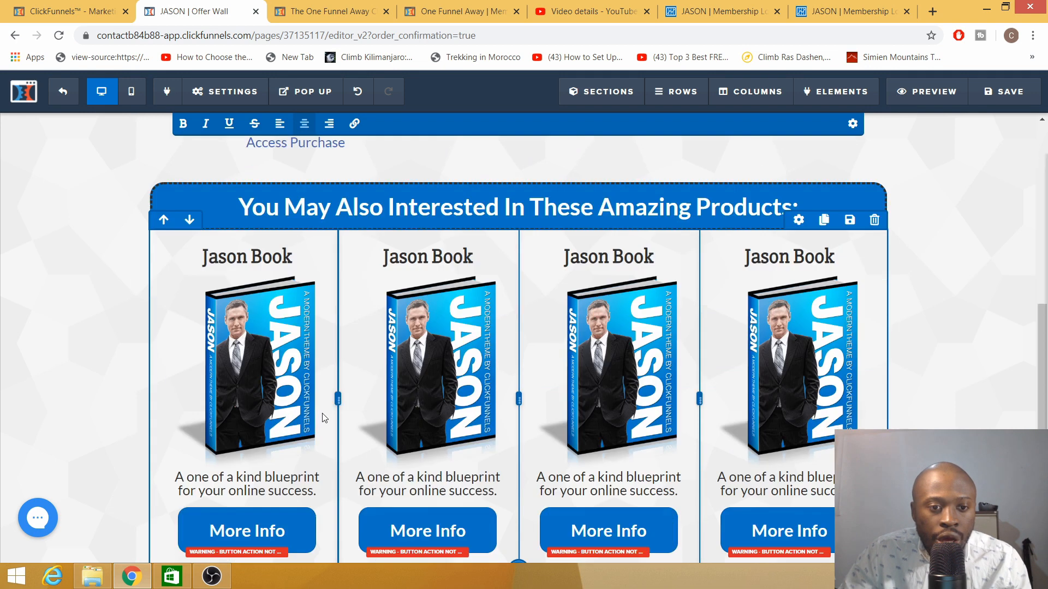
# Delete the row with the heading "You May Also Interested In These Amazing Products:"
pyautogui.scroll(3, 520, 276)
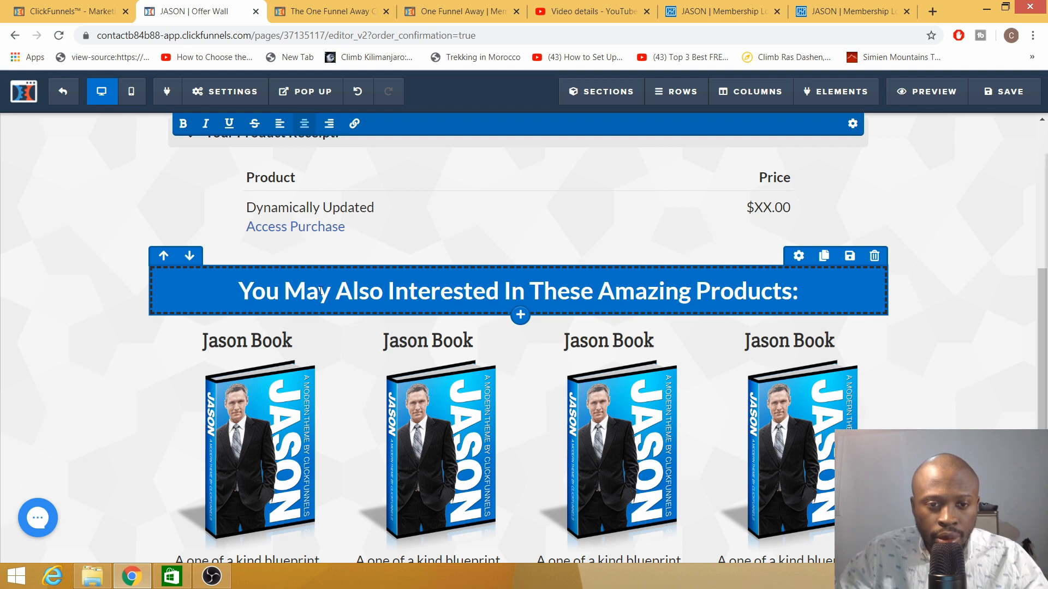
pyautogui.click(873, 259)
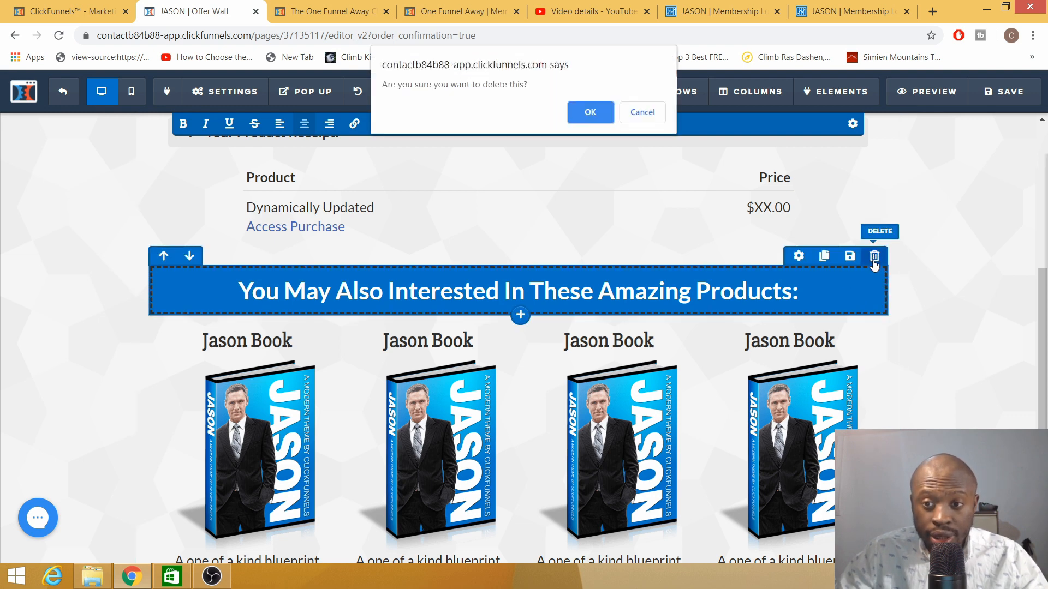
# Delete the "You May Also Interested In These Amazing Products:" headline and the four-column Jason Book row, and save the Offer Wall page
pyautogui.click(590, 113)
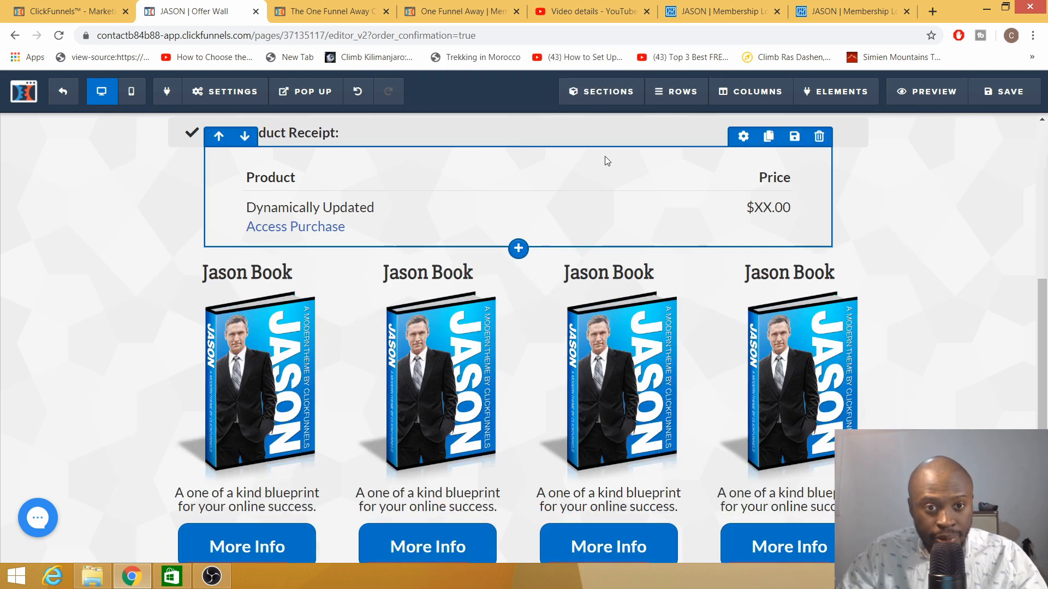
pyautogui.click(874, 236)
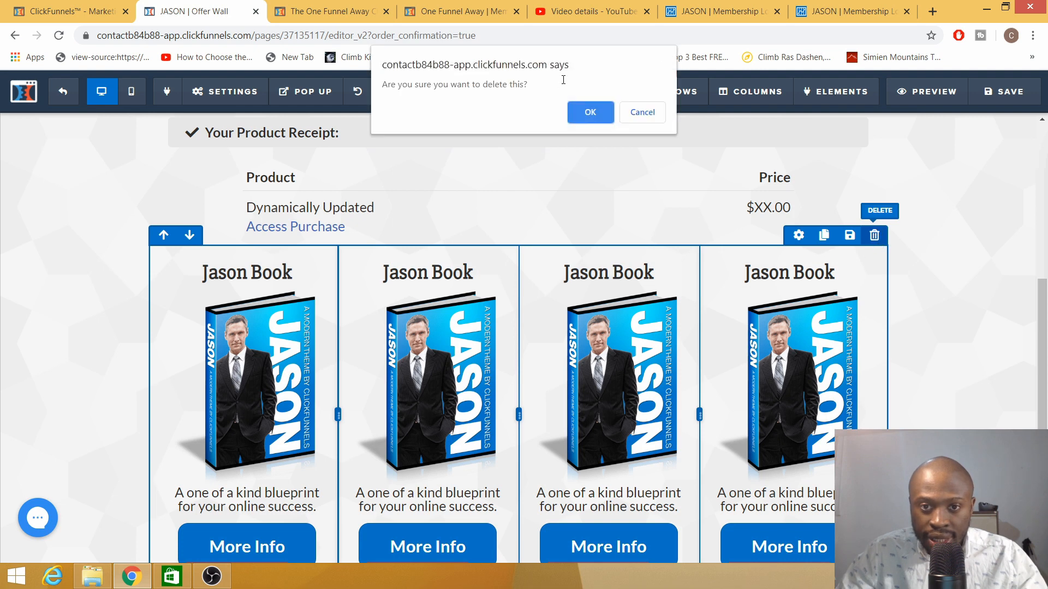
pyautogui.click(590, 113)
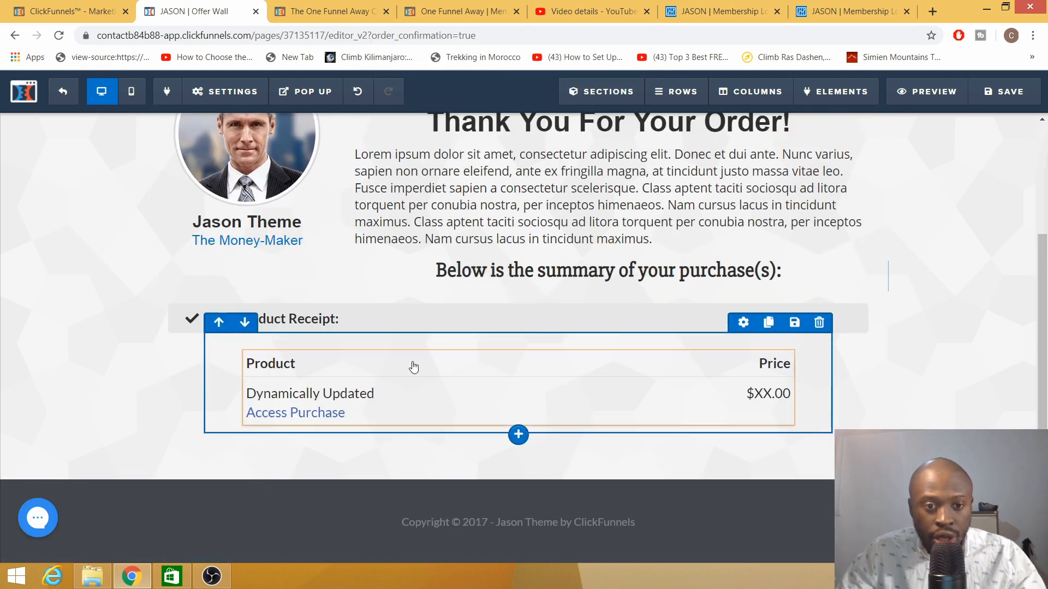
pyautogui.scroll(3, 629, 405)
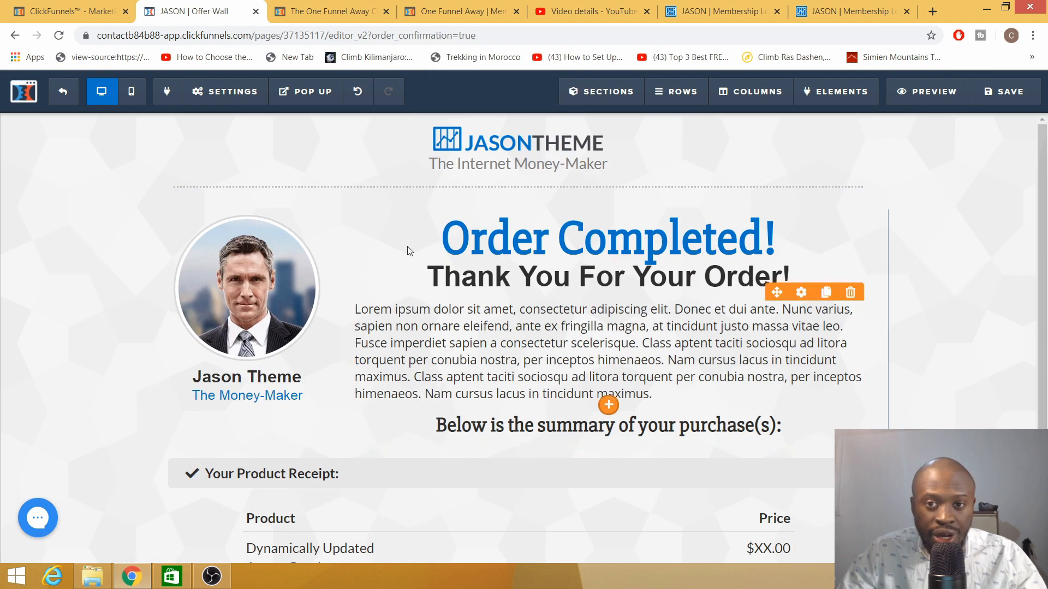
pyautogui.click(1010, 94)
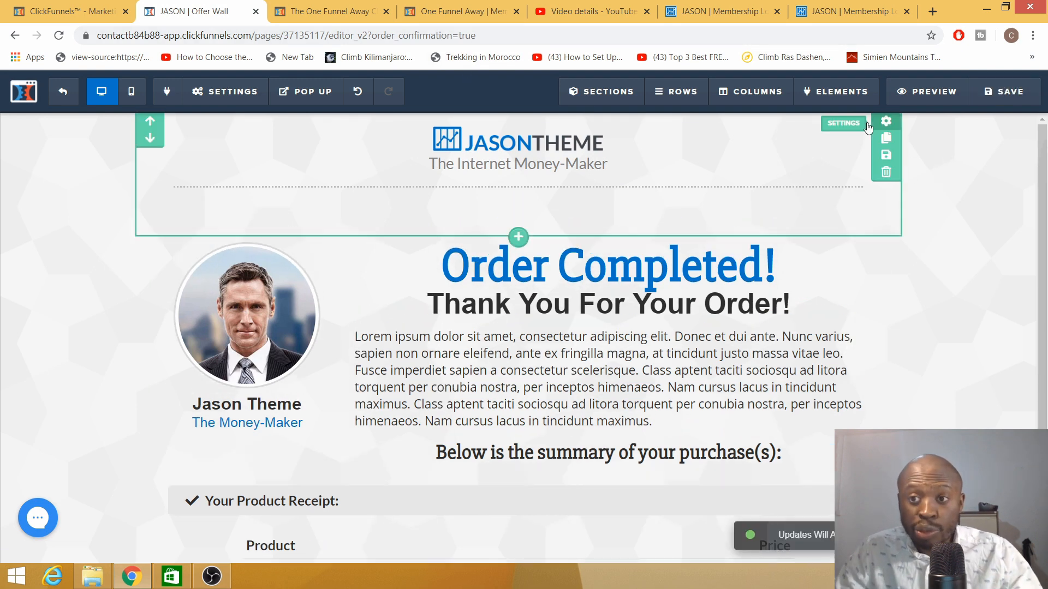
# Return to the funnel steps and start adding a new product to the VSL order step
pyautogui.click(64, 96)
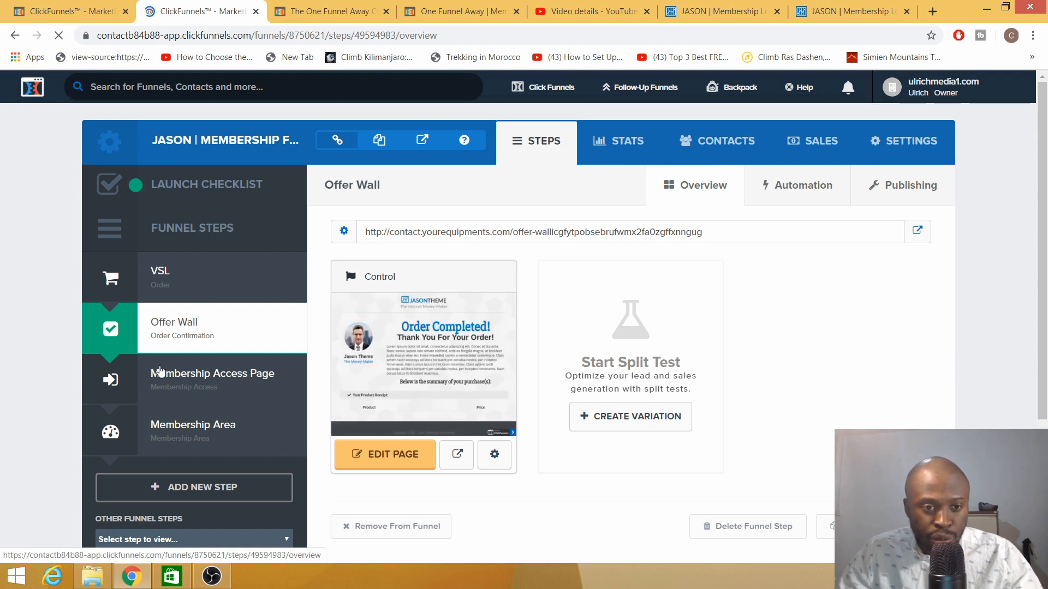
pyautogui.click(188, 437)
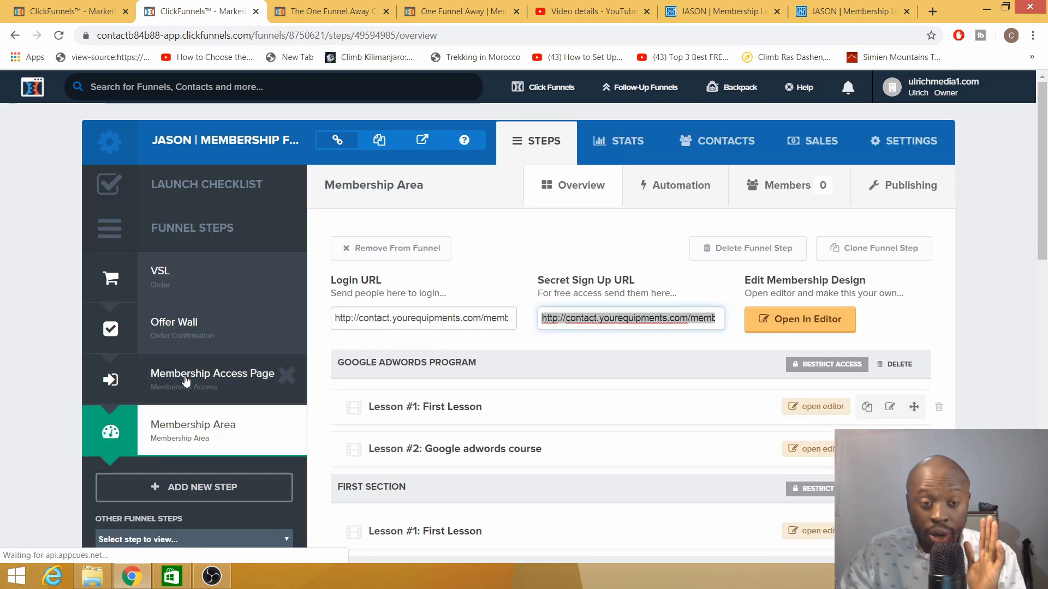
pyautogui.click(194, 285)
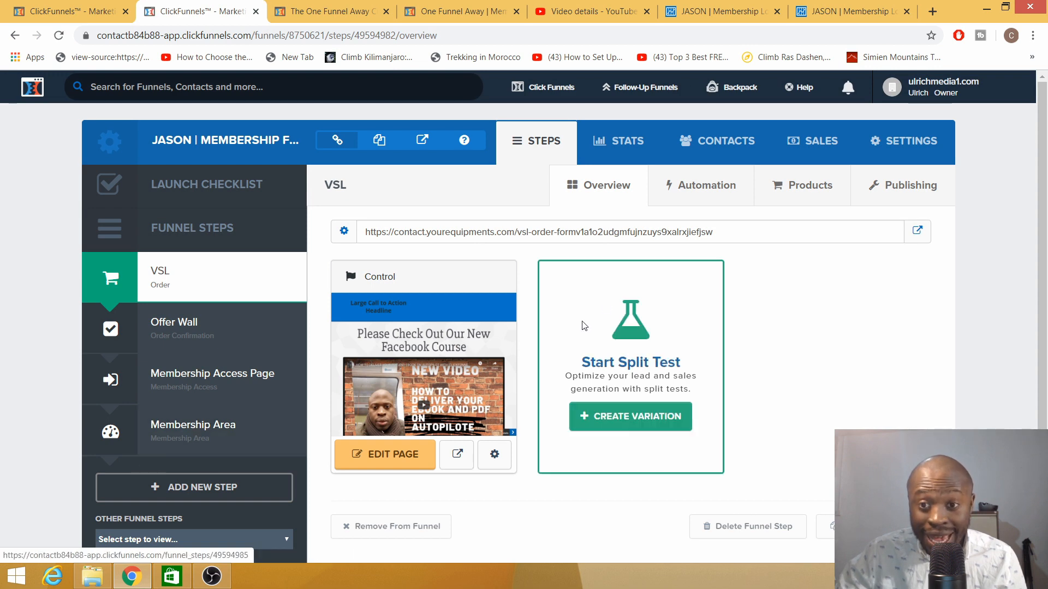
pyautogui.click(811, 190)
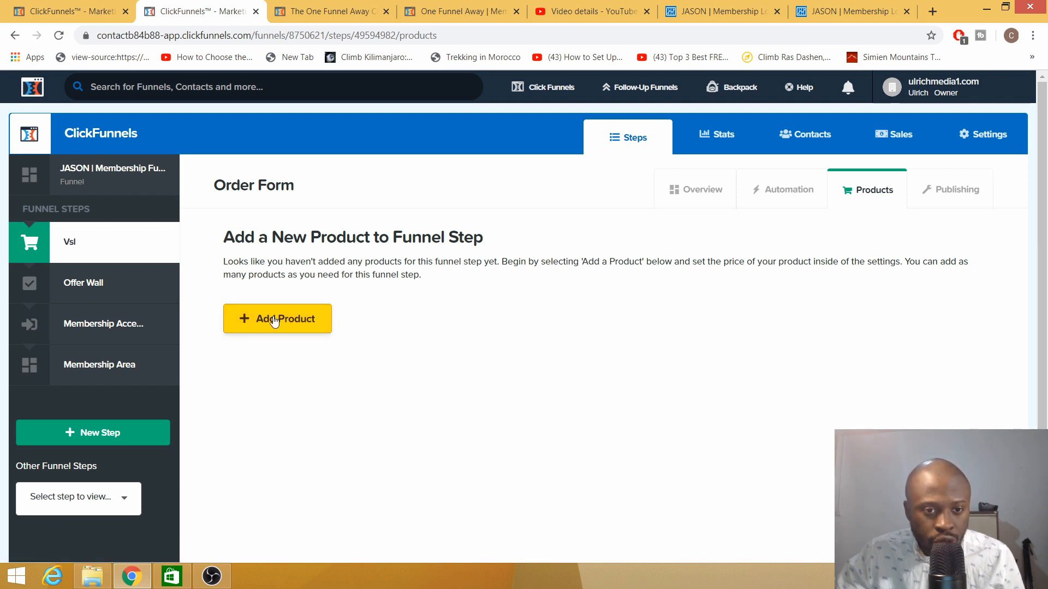
pyautogui.click(256, 324)
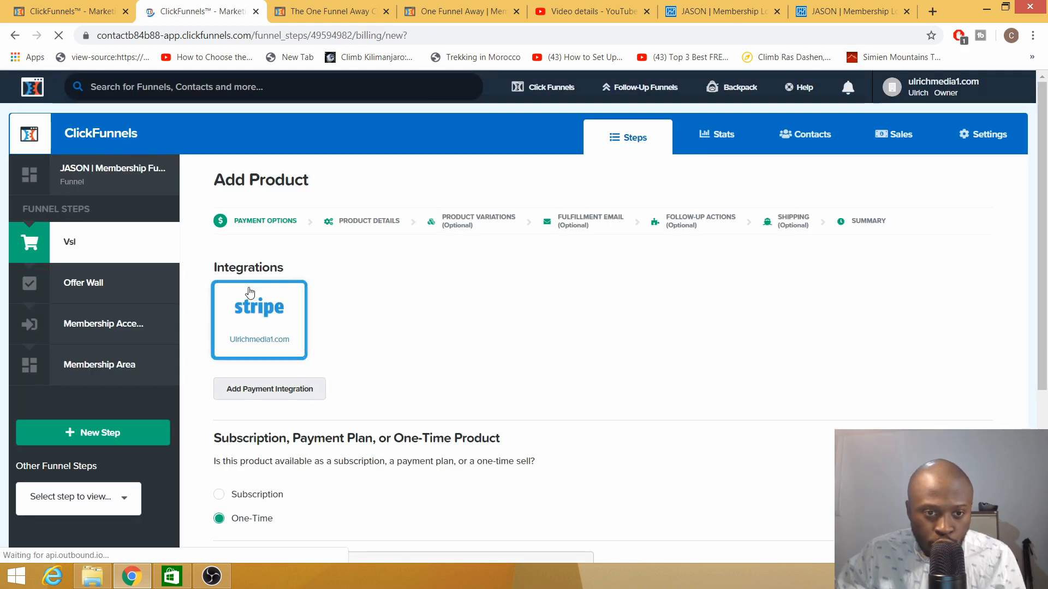
# Select the Stripe integration for the new product, keep it as a One-Time product, and save the payment options
pyautogui.scroll(-3, 257, 308)
pyautogui.scroll(3, 268, 319)
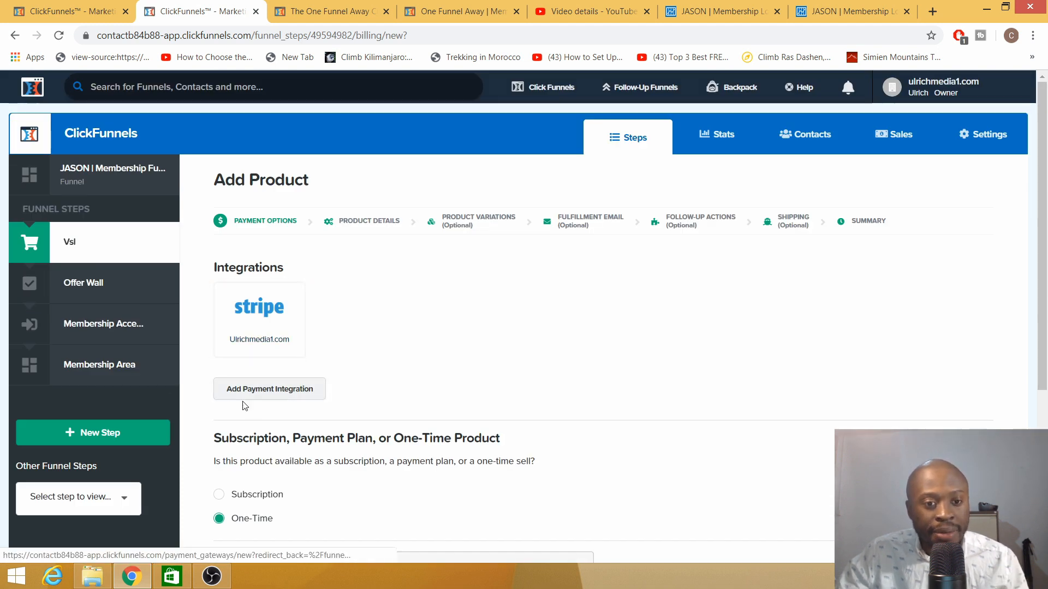
pyautogui.click(245, 348)
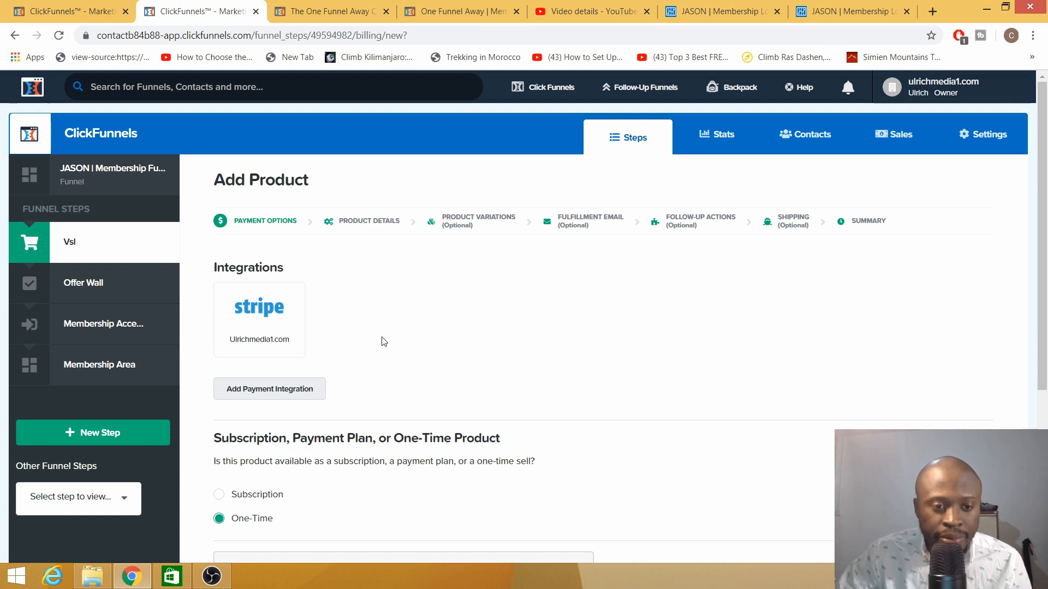
pyautogui.click(257, 327)
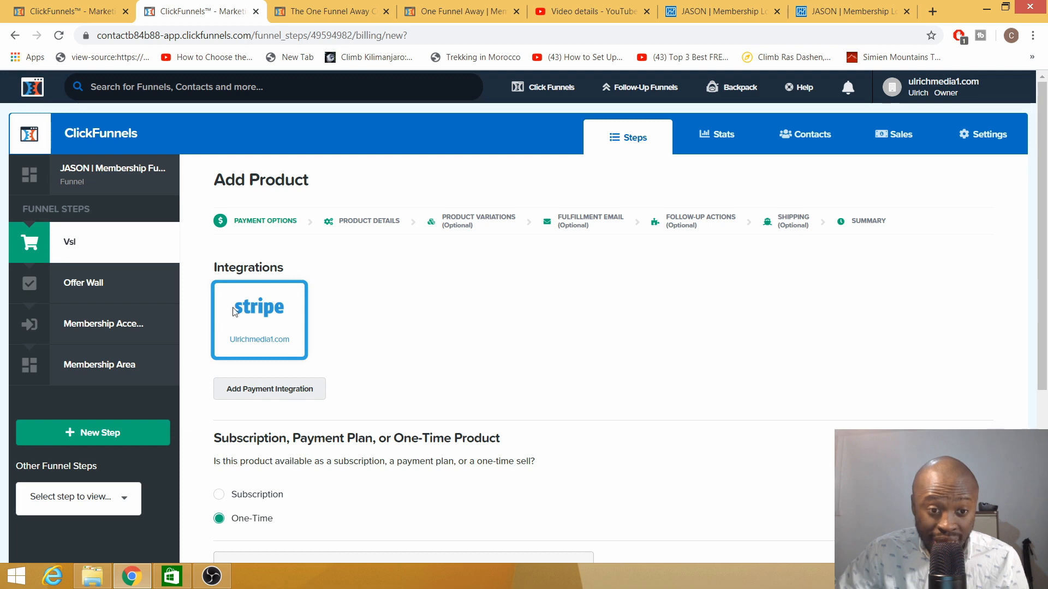
pyautogui.scroll(-4, 811, 408)
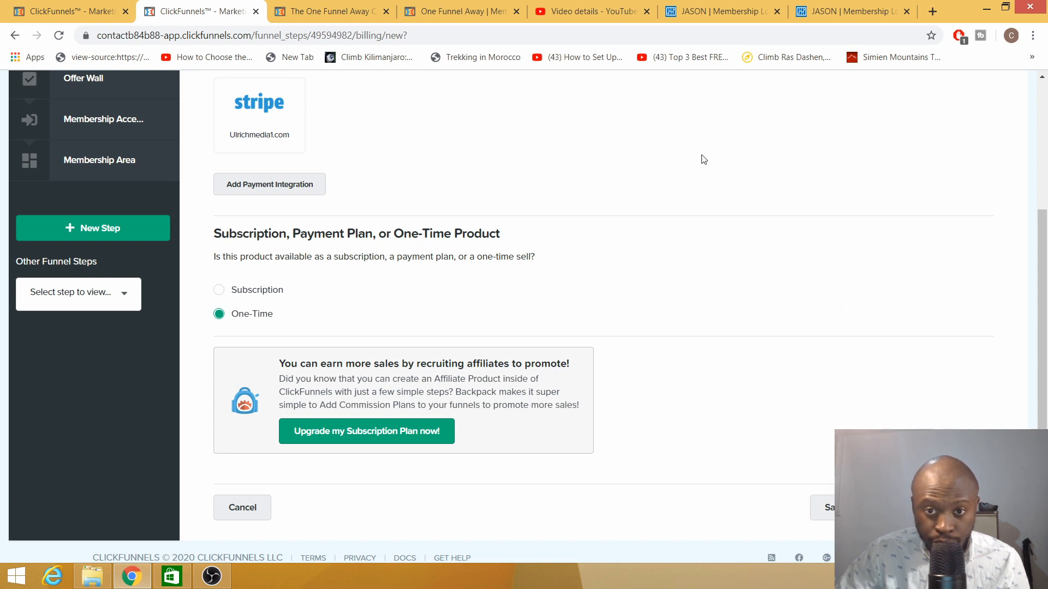
pyautogui.click(252, 118)
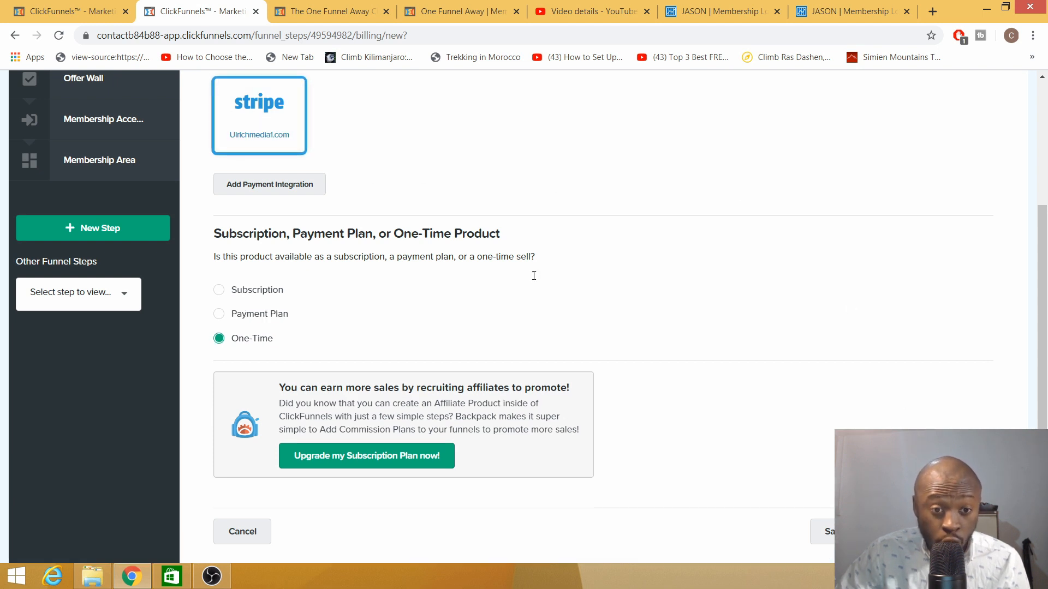
pyautogui.click(827, 532)
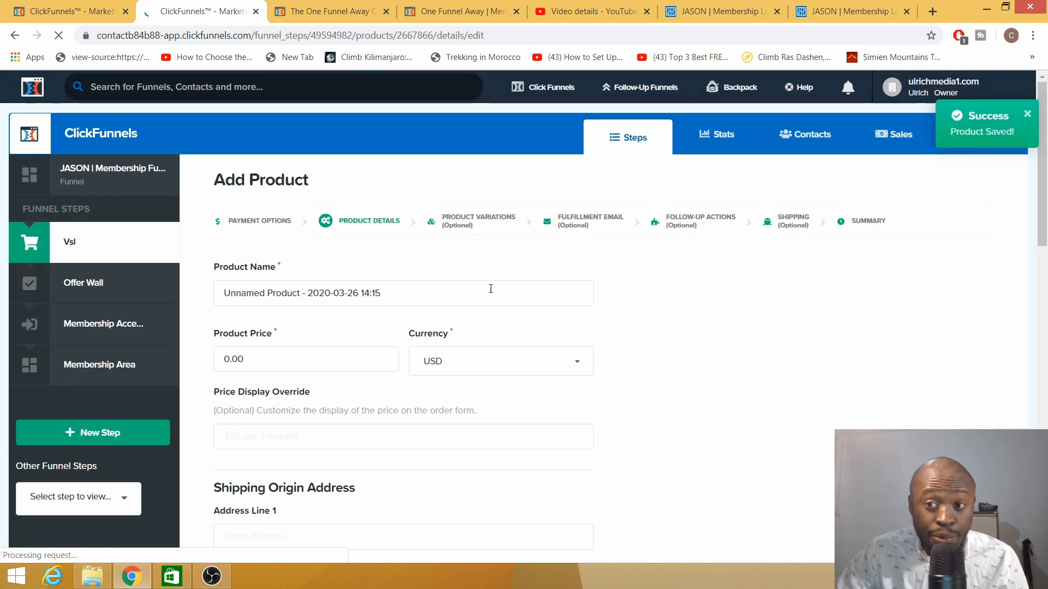
# Name the product "Facebook fast track program"
pyautogui.moveTo(414, 297); pyautogui.dragTo(186, 302)
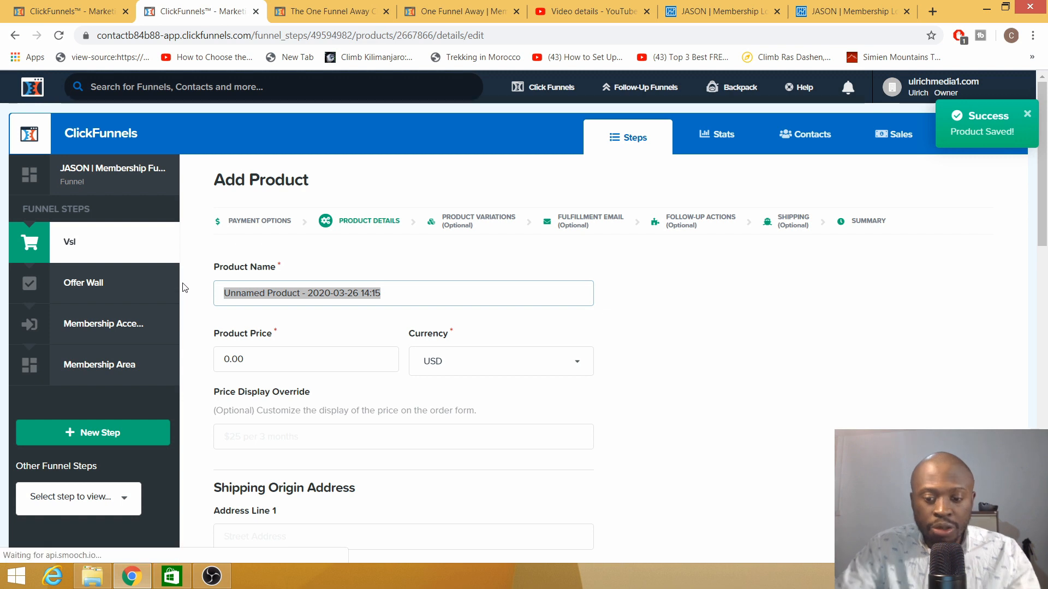
pyautogui.press('BackSpace')
pyautogui.write('F')
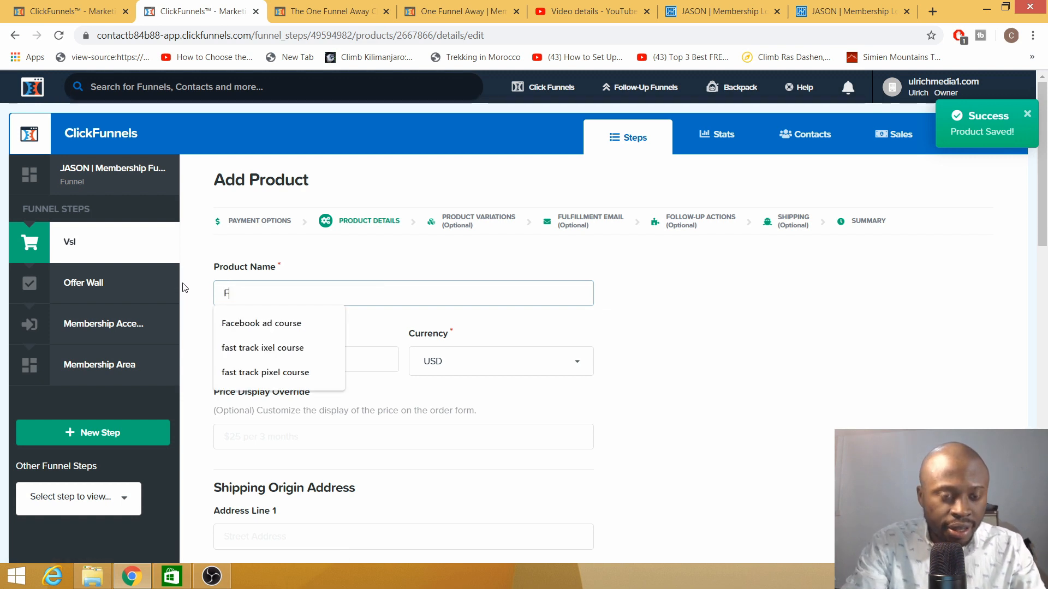
pyautogui.write('ace')
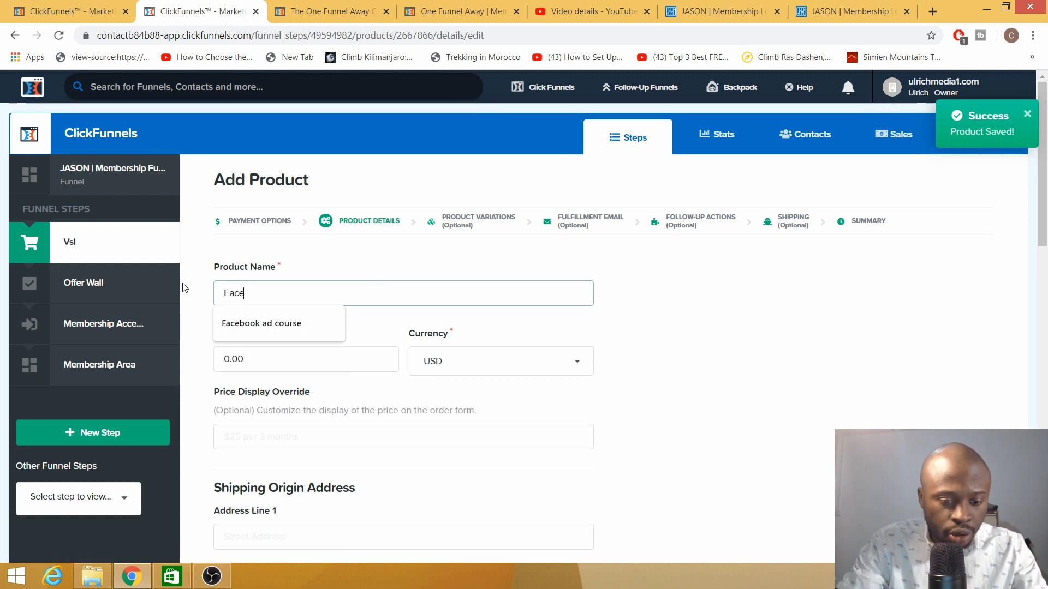
pyautogui.write('book fa')
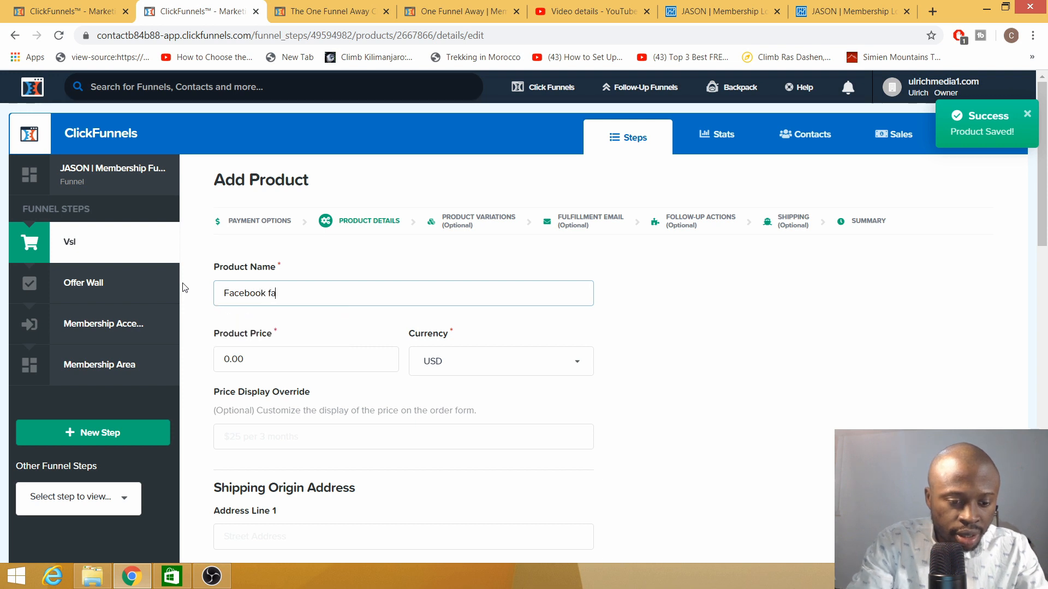
pyautogui.write('st tr')
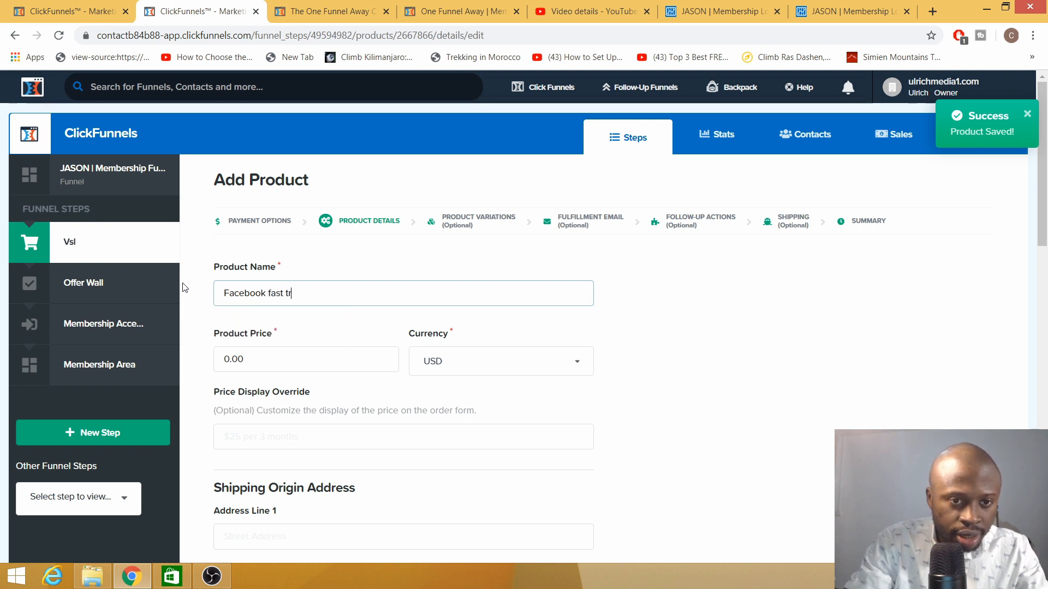
pyautogui.write('ack pro')
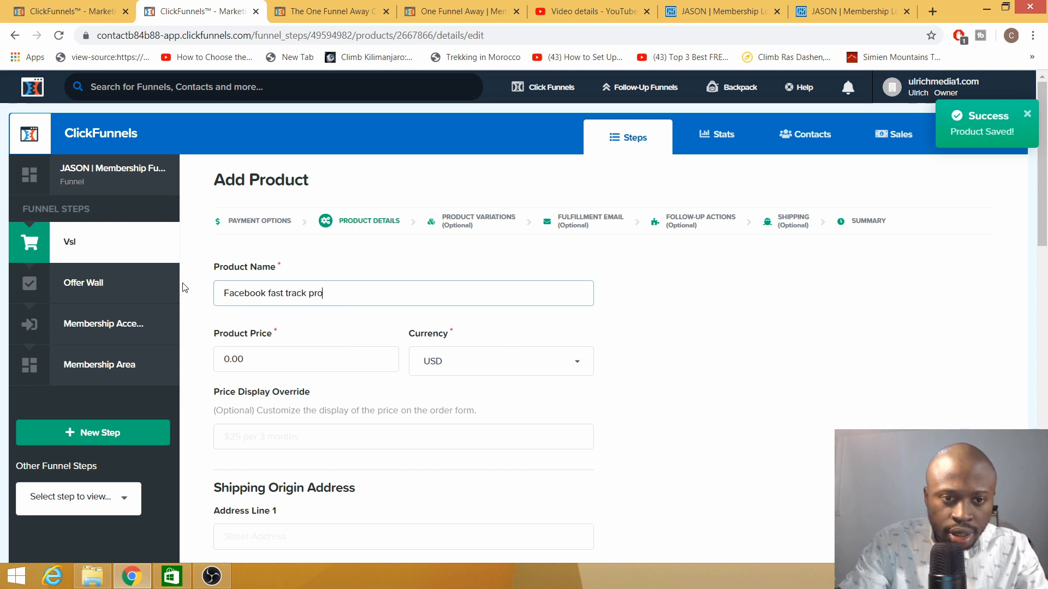
pyautogui.write('gram')
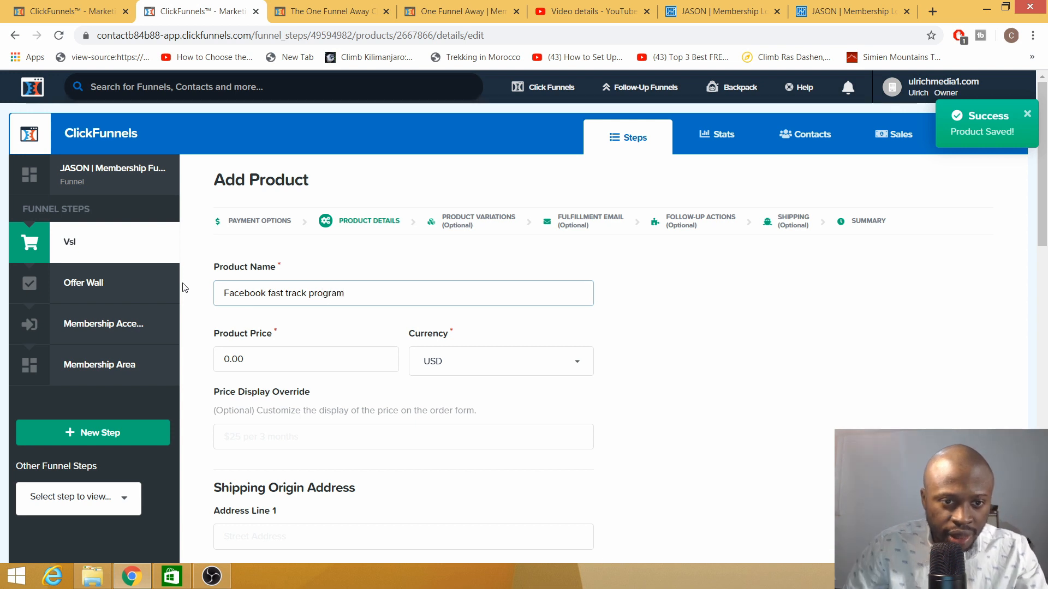
# Set the product price to 897.00
pyautogui.click(225, 359)
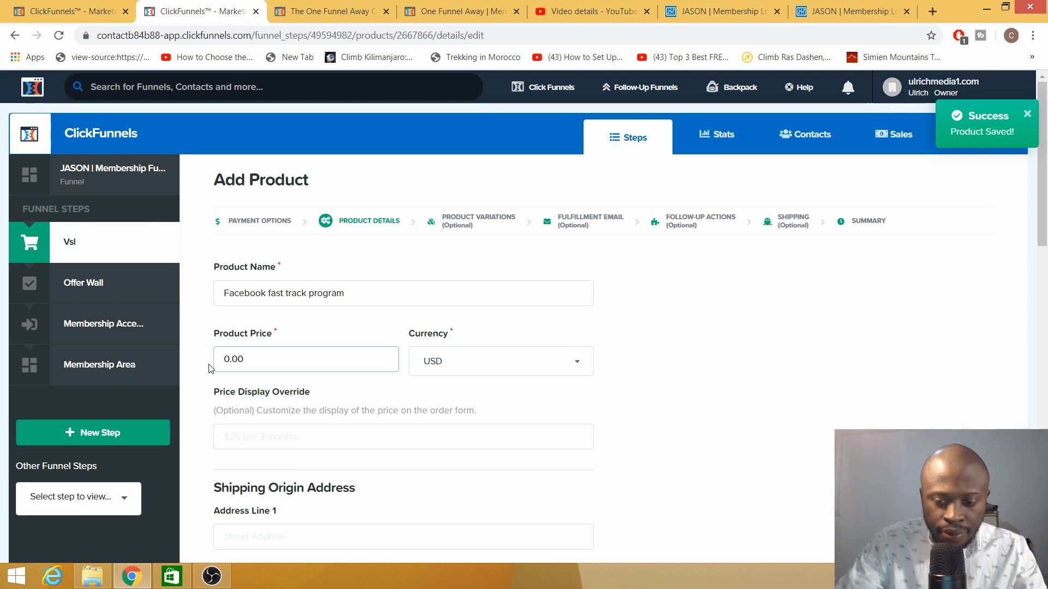
pyautogui.press('Delete')
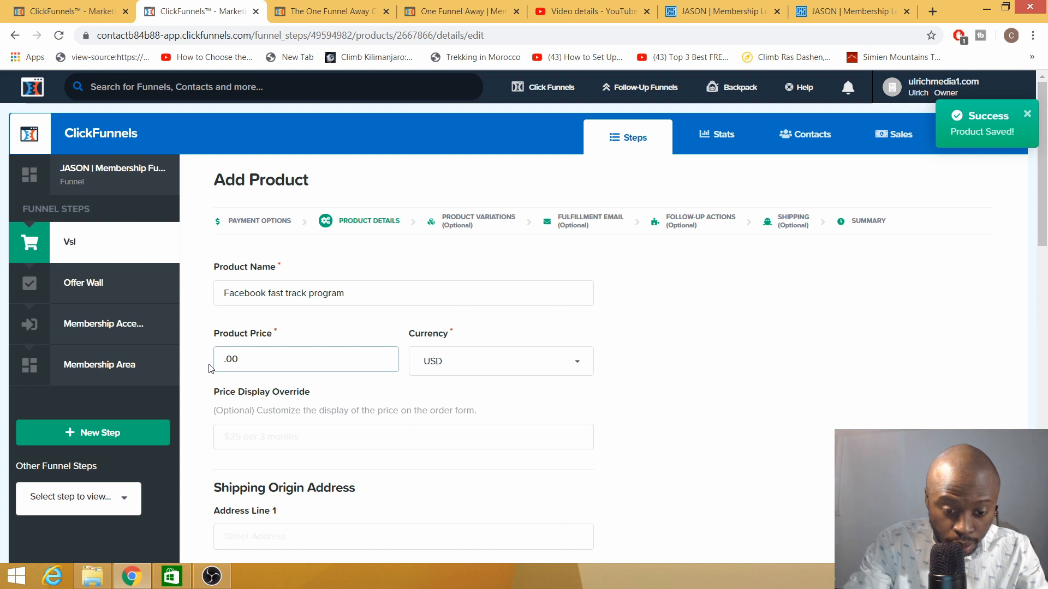
pyautogui.write('899')
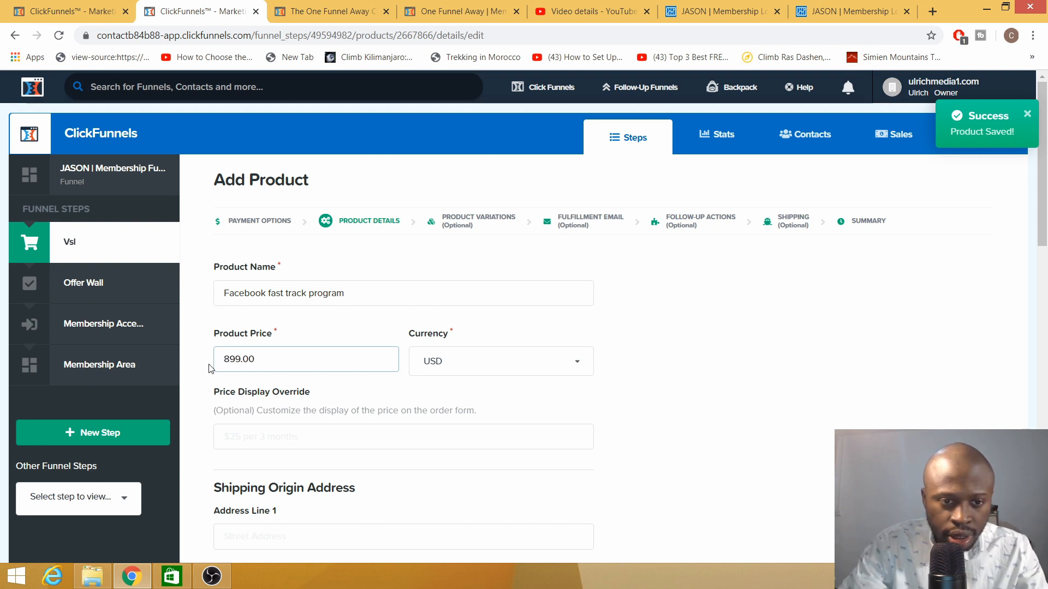
pyautogui.press('BackSpace')
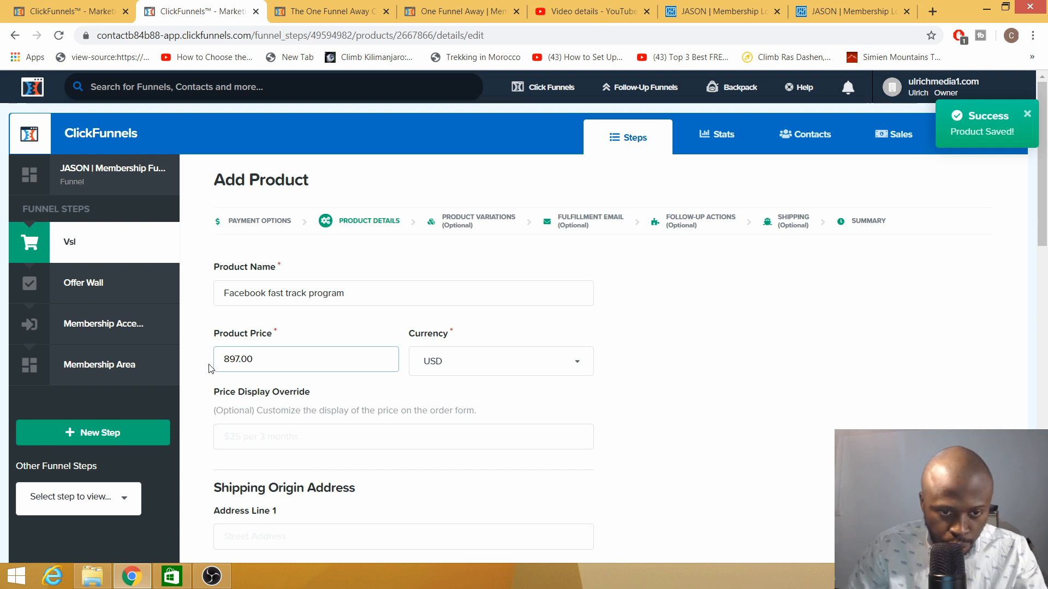
pyautogui.write('7')
pyautogui.click(538, 367)
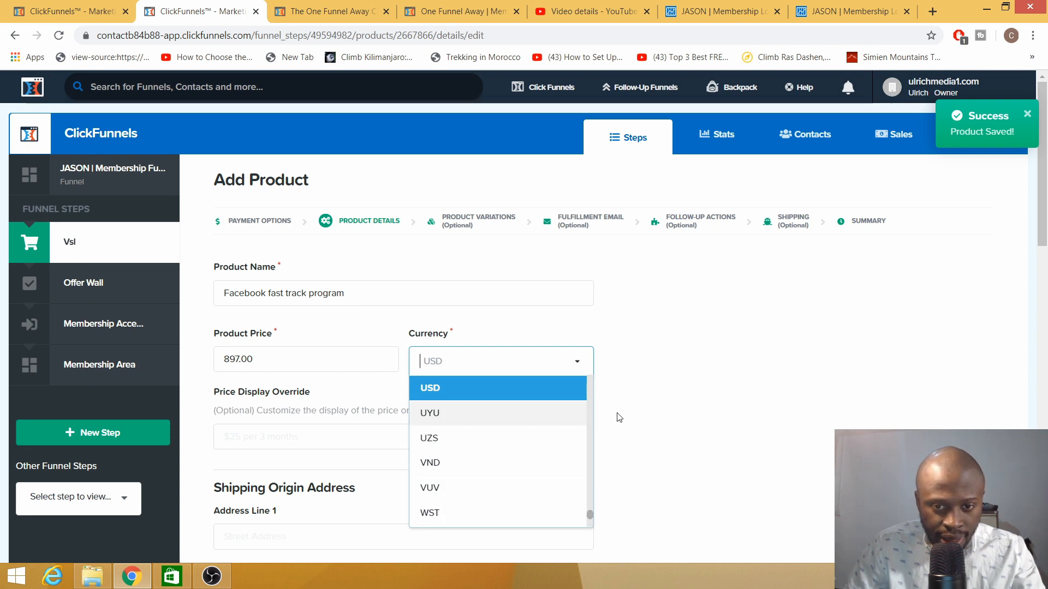
pyautogui.moveTo(590, 517); pyautogui.dragTo(702, 398)
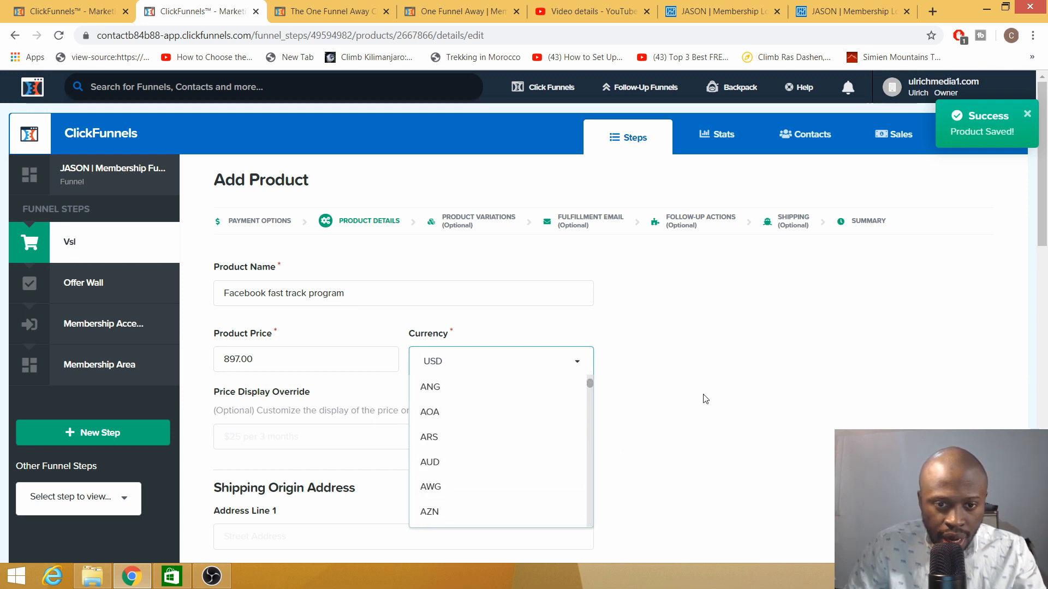
pyautogui.click(638, 433)
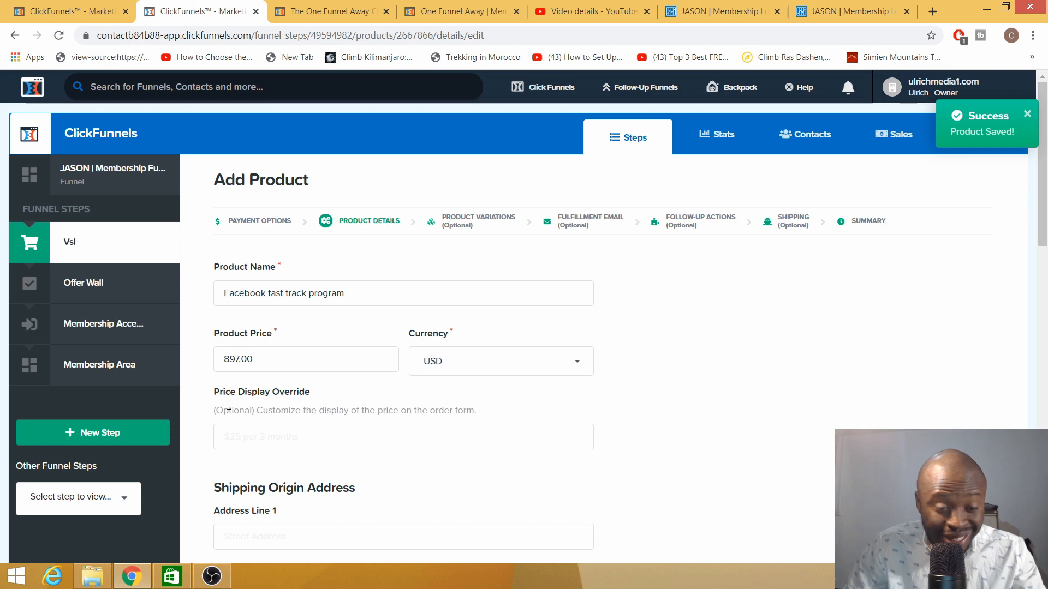
pyautogui.click(262, 435)
pyautogui.click(636, 414)
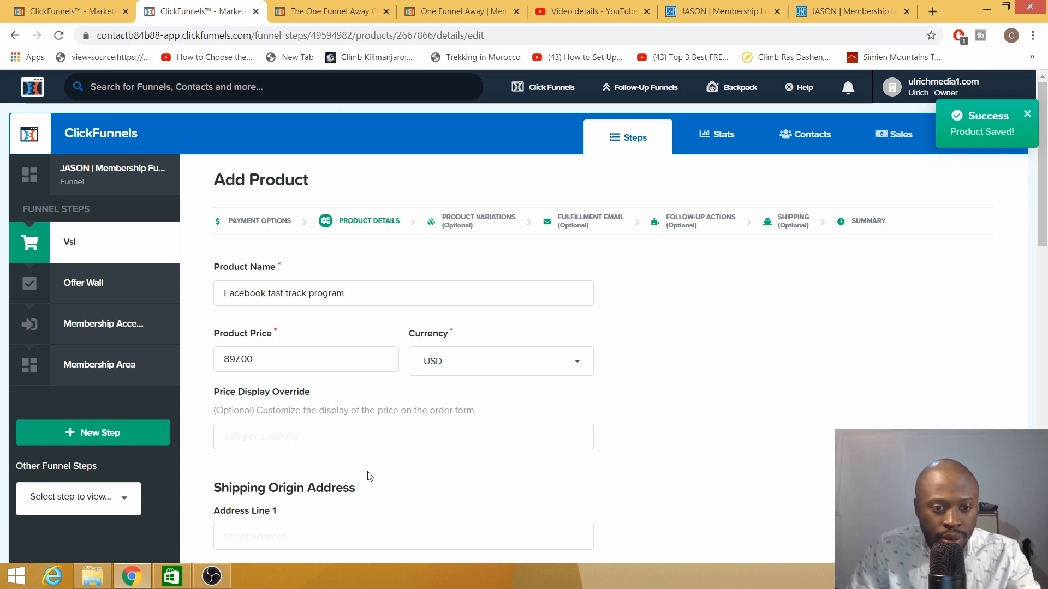
# Set the product's billing description to "Acquireawebsite Ltd", leaving the shipping origin address blank
pyautogui.scroll(-5, 352, 478)
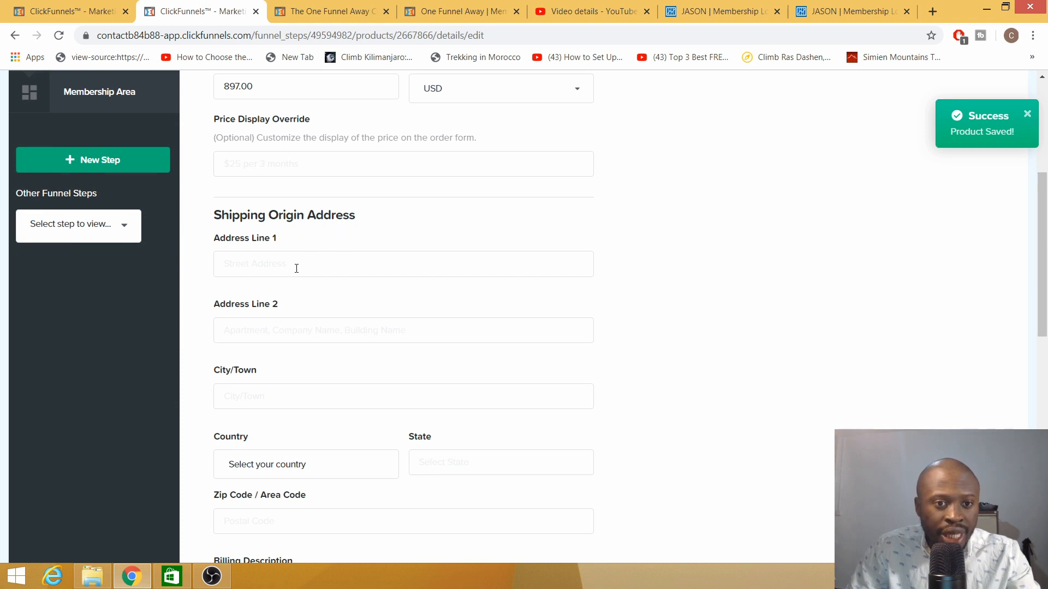
pyautogui.scroll(-3, 266, 358)
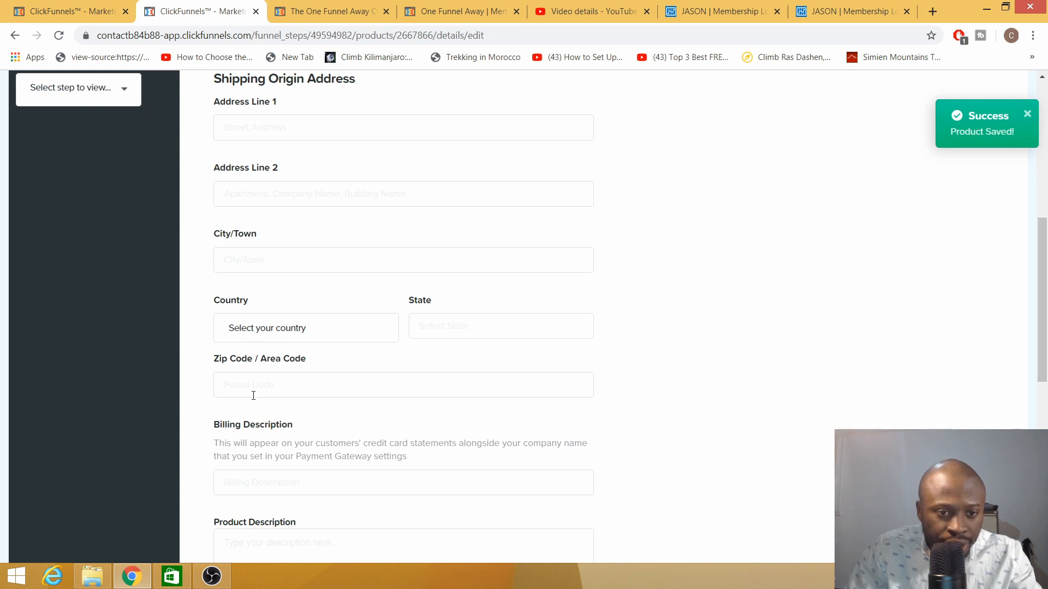
pyautogui.scroll(-3, 253, 396)
pyautogui.click(250, 352)
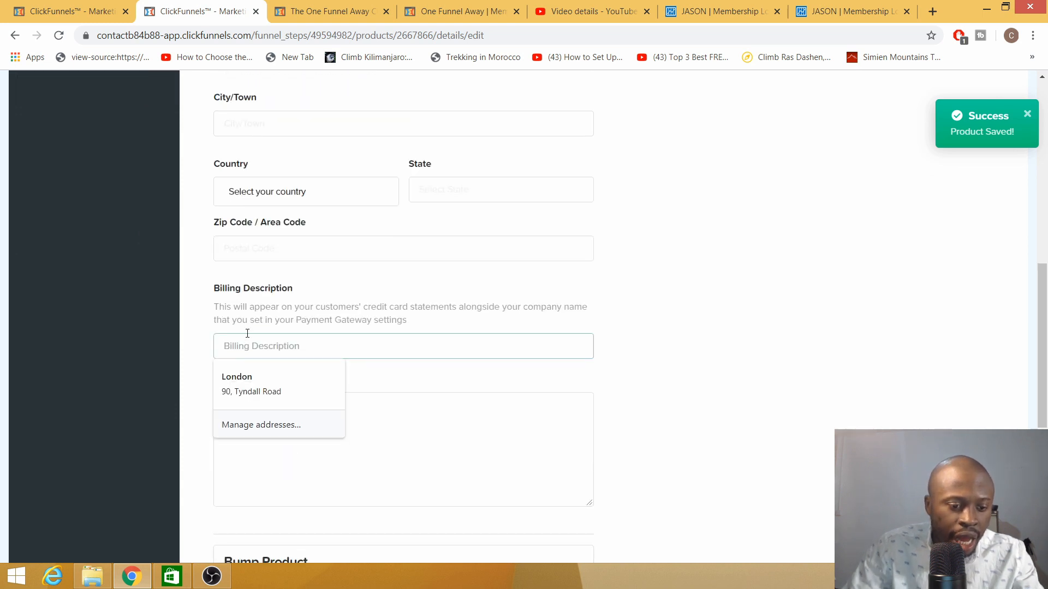
pyautogui.write('awebsite Ltd')
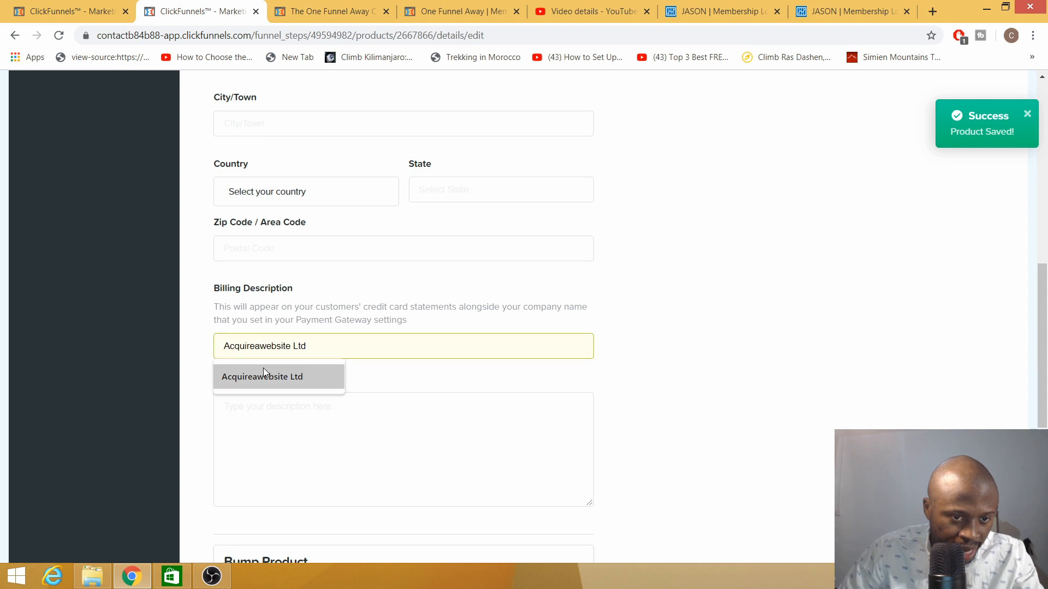
pyautogui.click(266, 371)
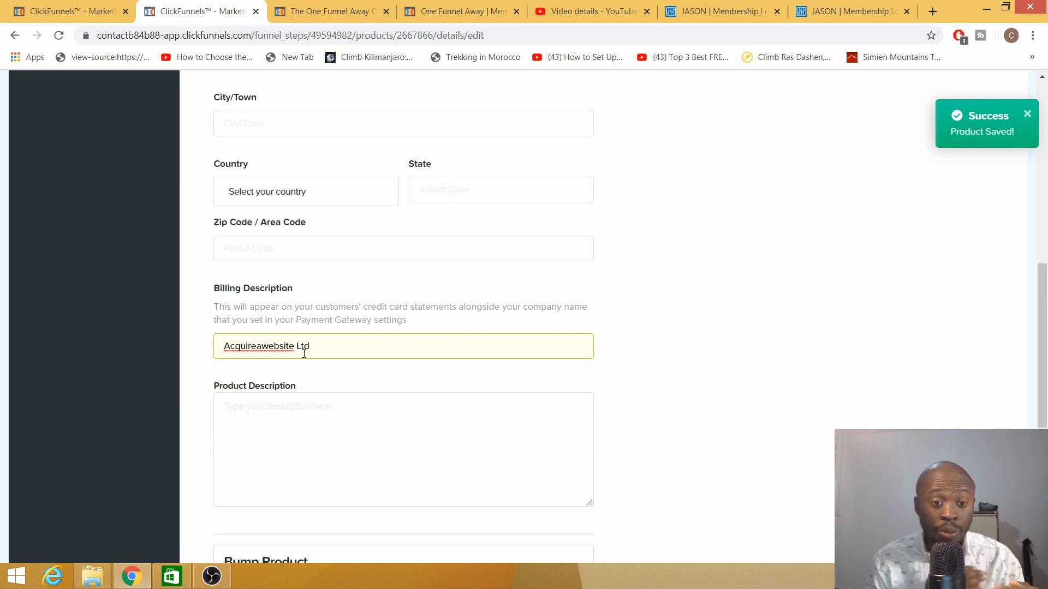
# Enter "facebook course" as the product description
pyautogui.click(310, 442)
pyautogui.write('fac')
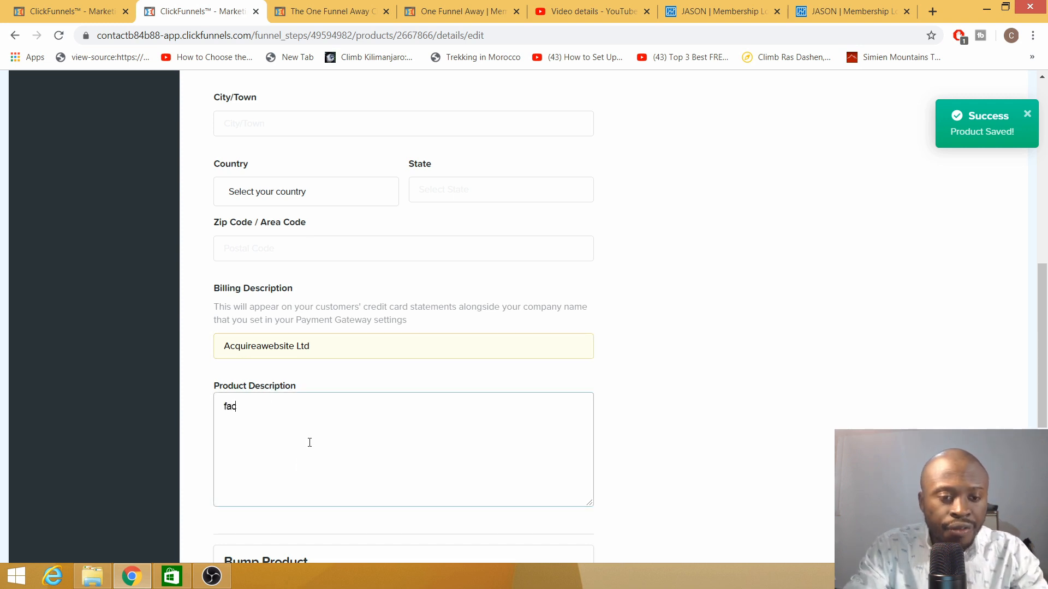
pyautogui.write('ebook')
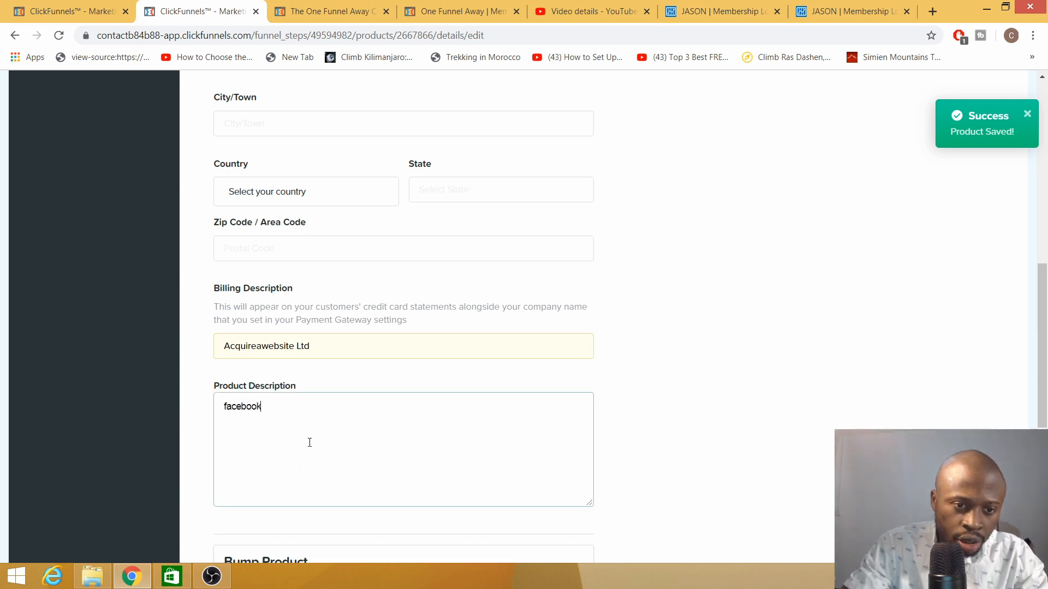
pyautogui.write(' course')
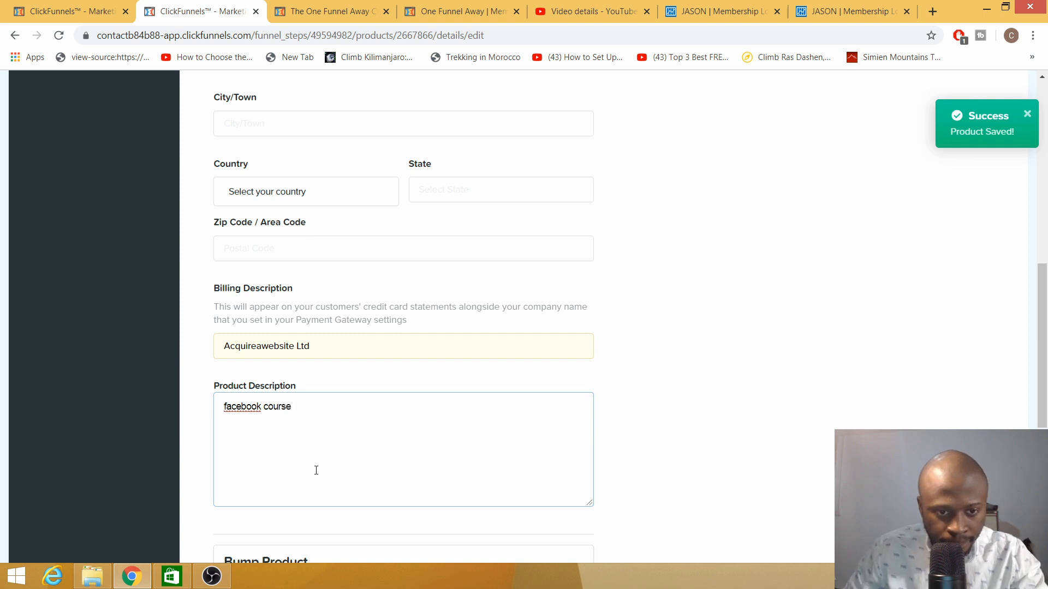
# Save the product details with bump and inventory limit off, and continue past product variations without creating any
pyautogui.scroll(-4, 288, 505)
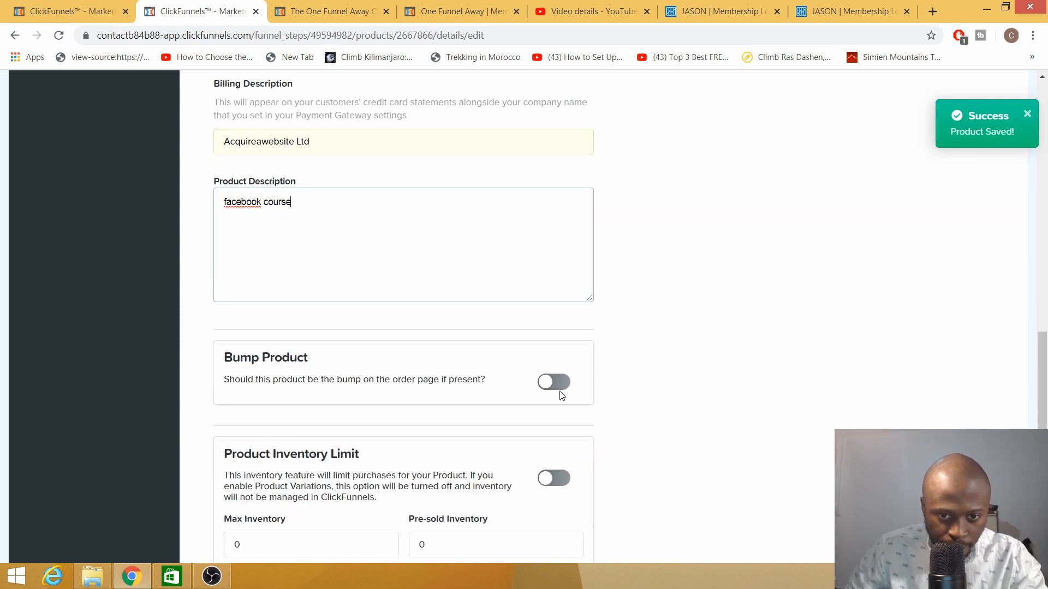
pyautogui.scroll(-3, 561, 395)
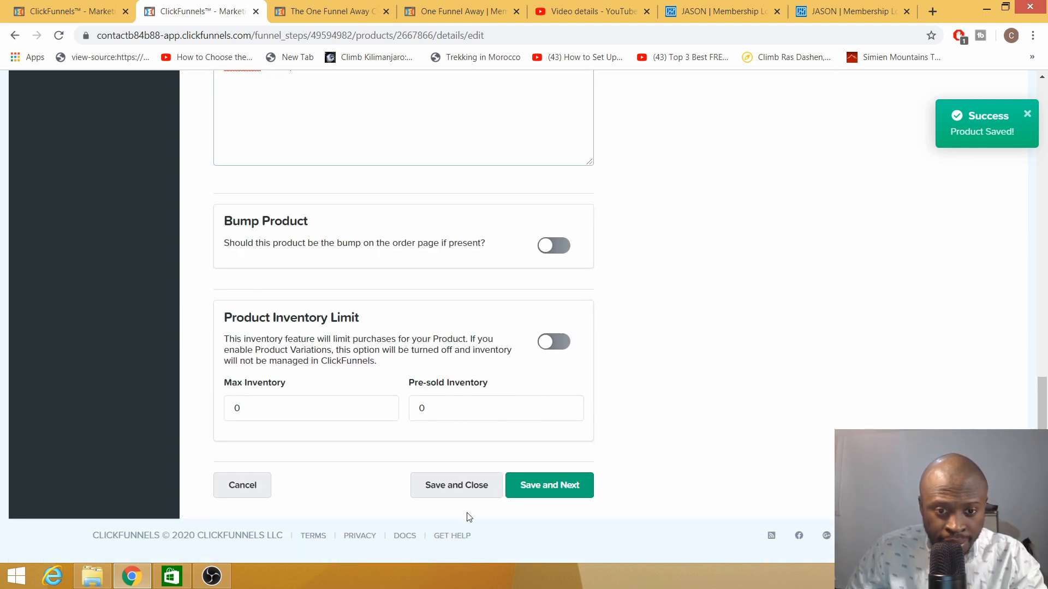
pyautogui.click(550, 493)
pyautogui.click(551, 493)
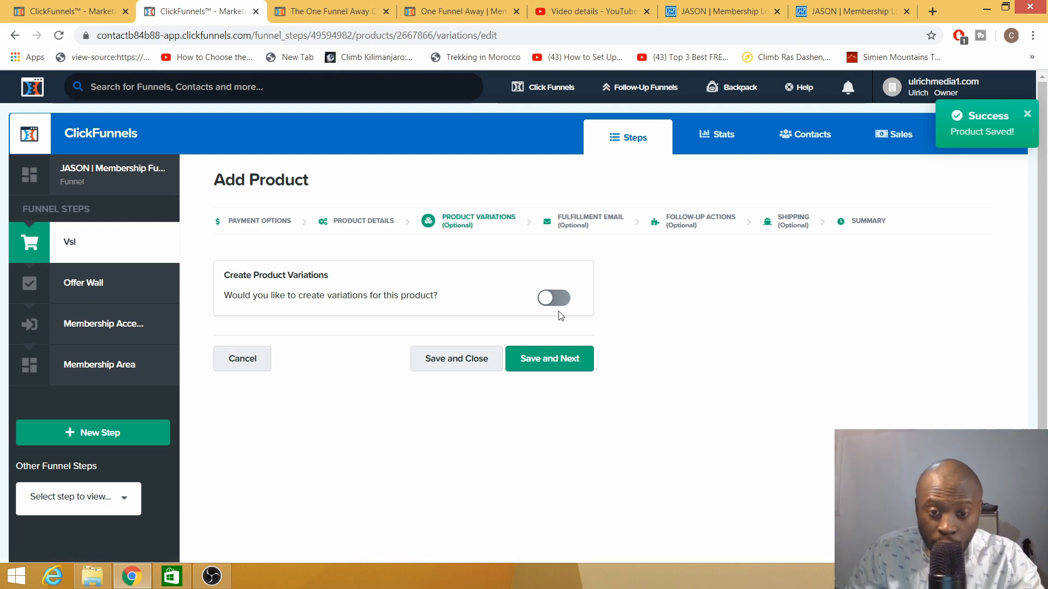
pyautogui.click(551, 364)
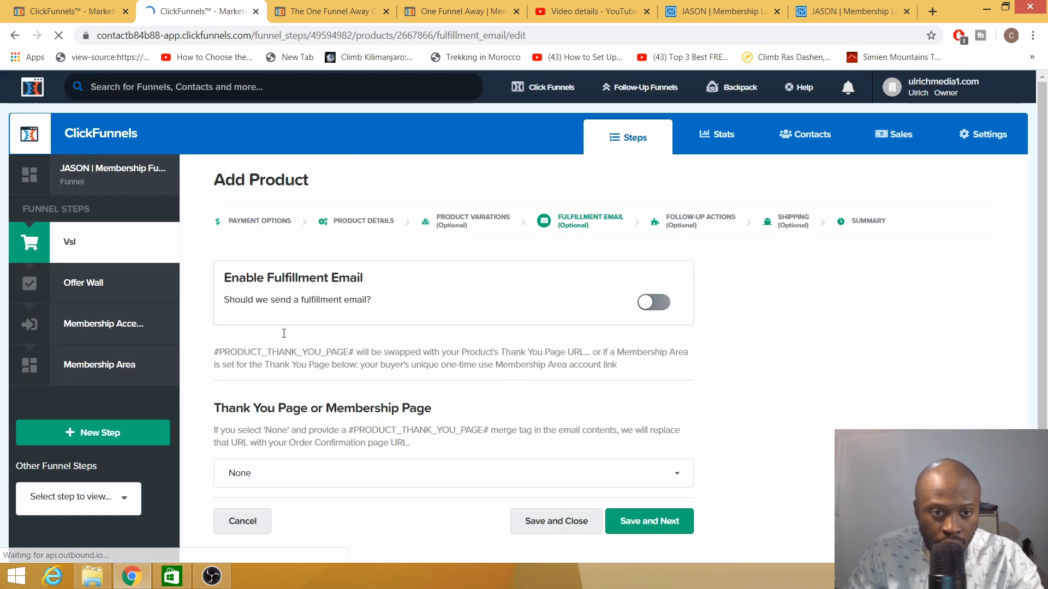
# Enable the fulfillment email and set its subject to "Thank you for your purchase"
pyautogui.click(655, 304)
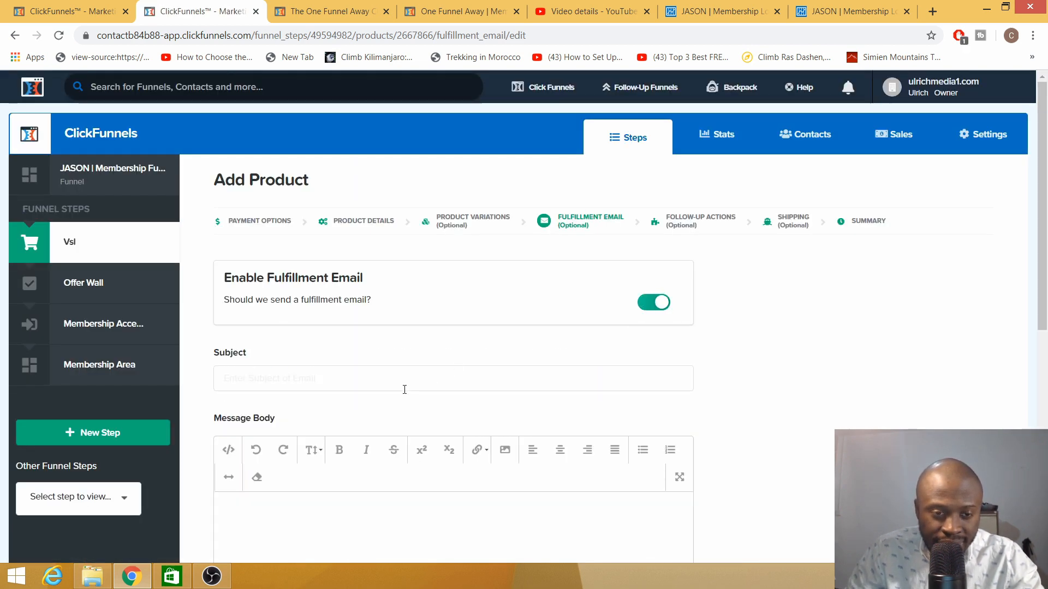
pyautogui.click(330, 382)
pyautogui.click(281, 413)
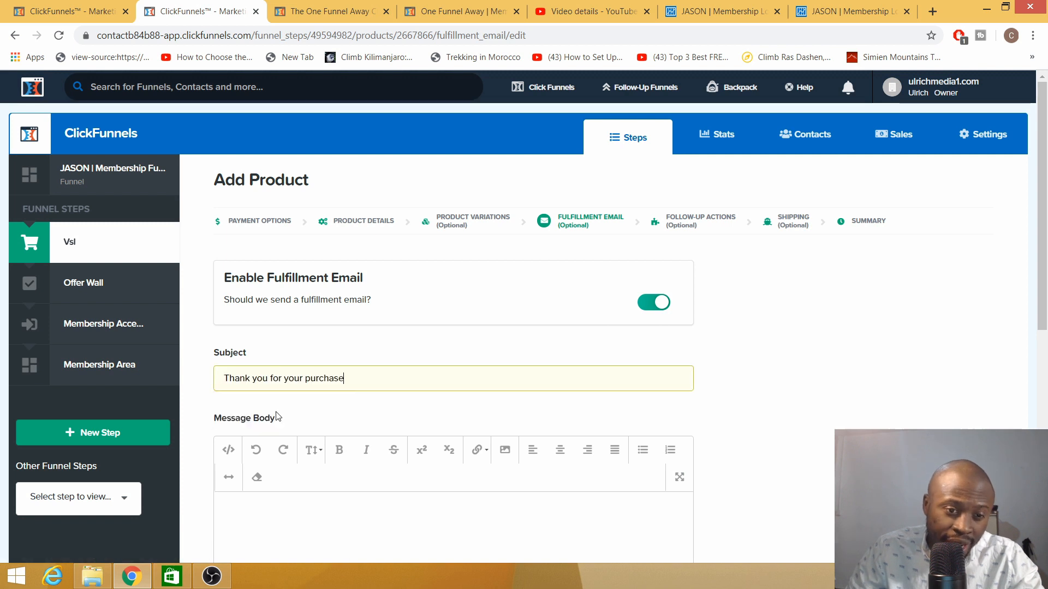
# Write "thank you very much indeed for buying our product" in the fulfillment email's message body
pyautogui.click(295, 514)
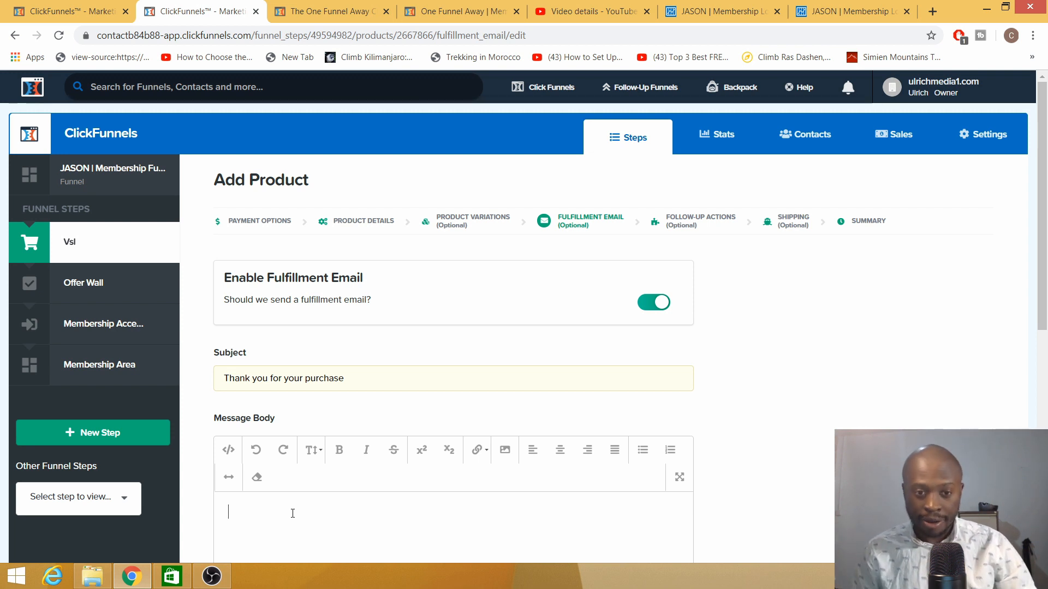
pyautogui.write('thank you ')
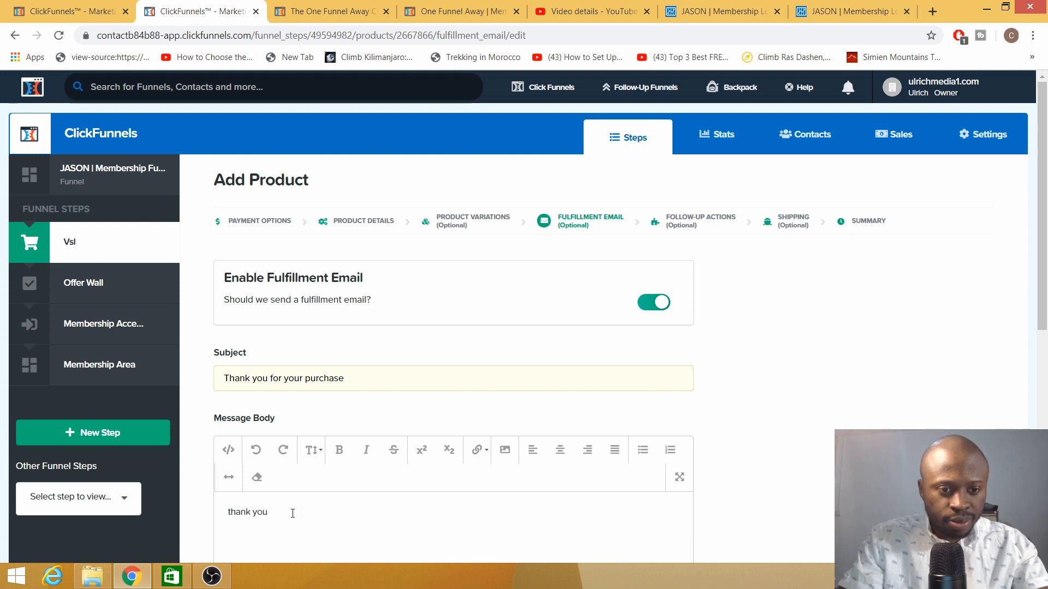
pyautogui.write('very mu')
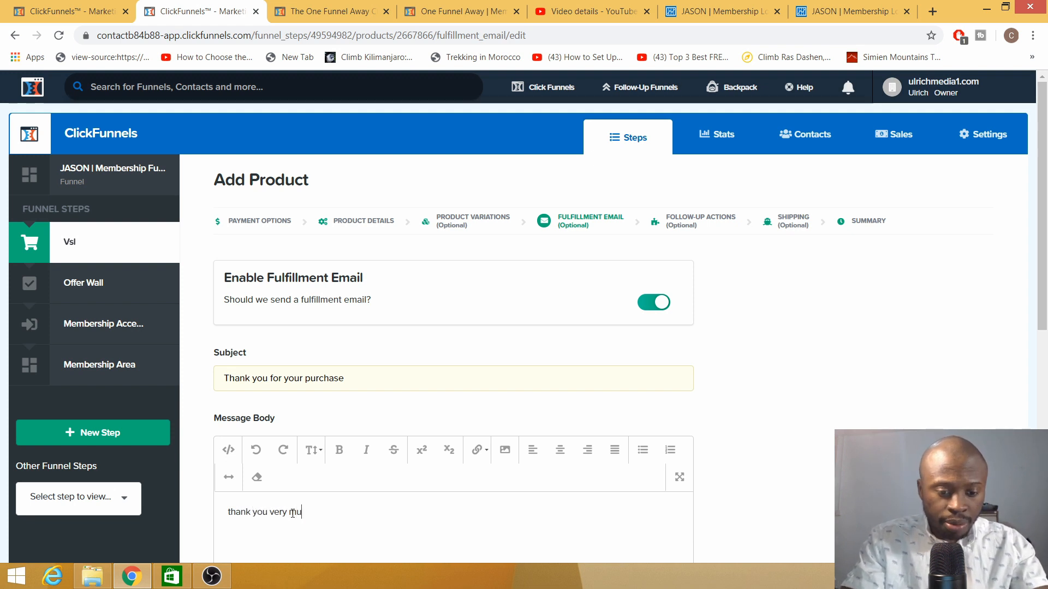
pyautogui.write('ch indeed ')
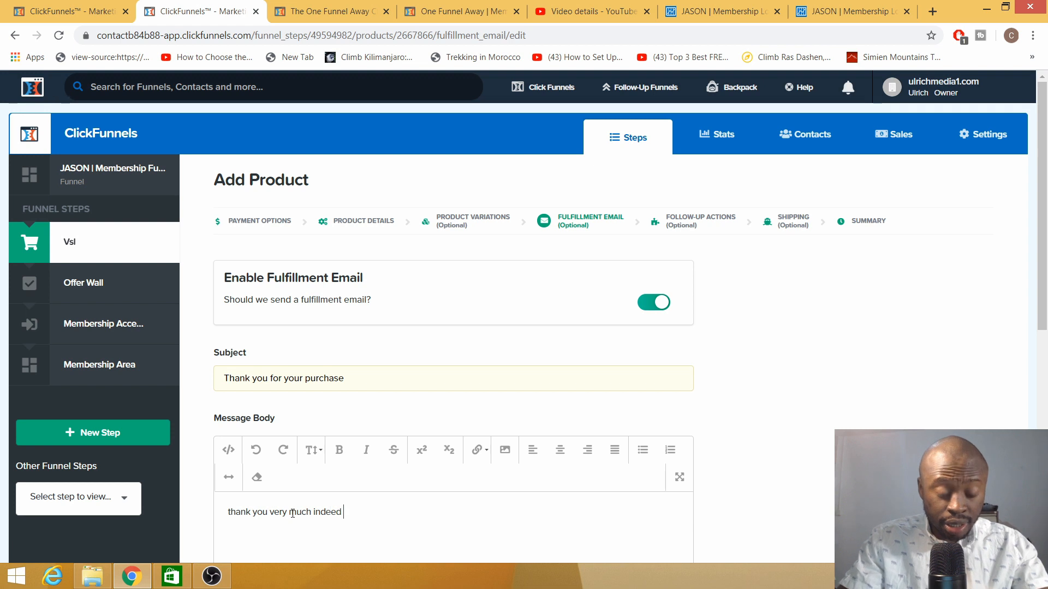
pyautogui.write('fo')
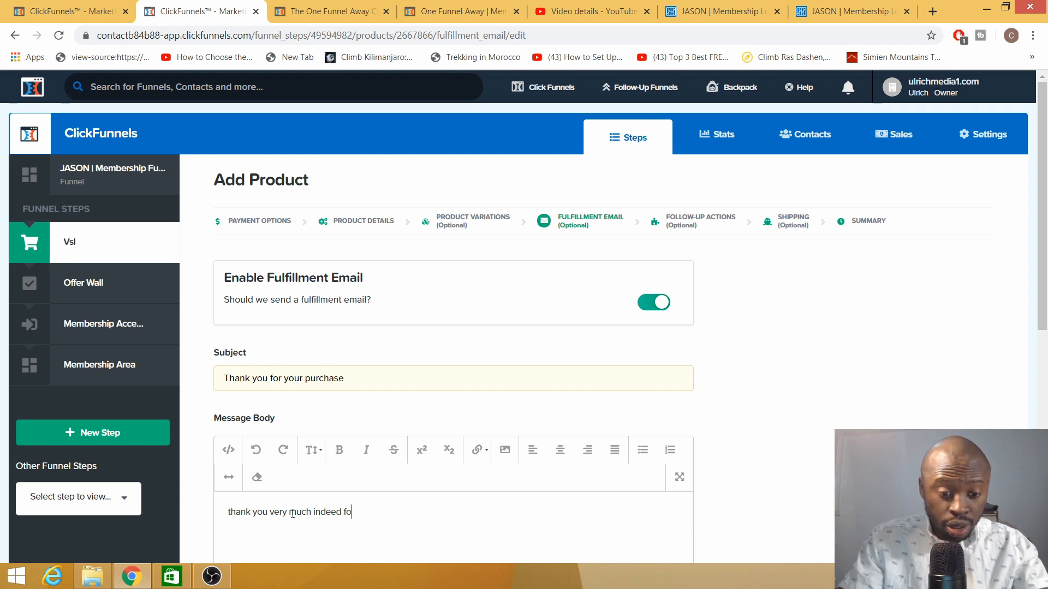
pyautogui.write('r buying our pro')
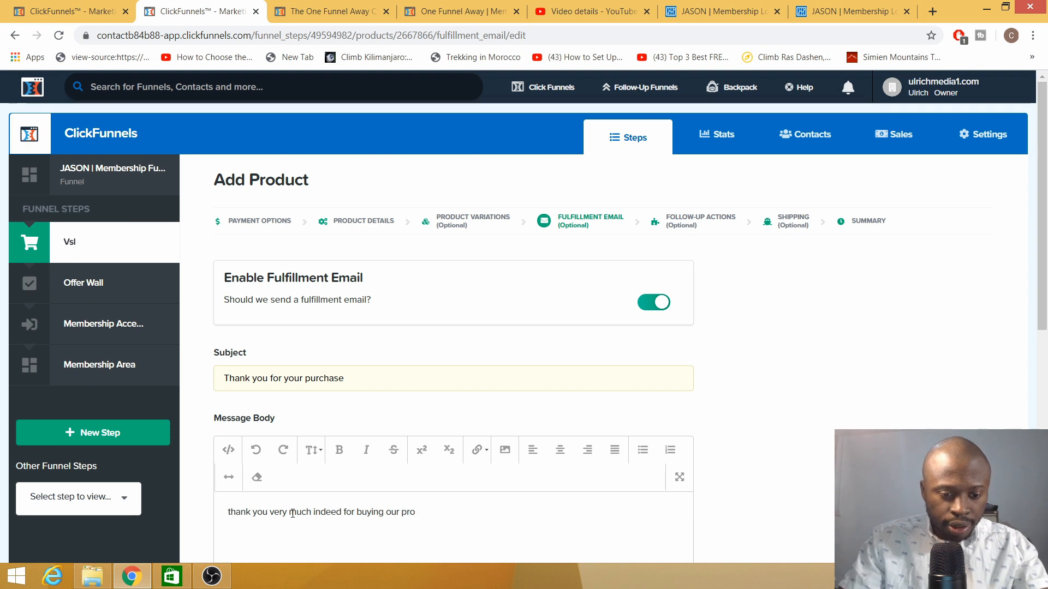
pyautogui.write('duct')
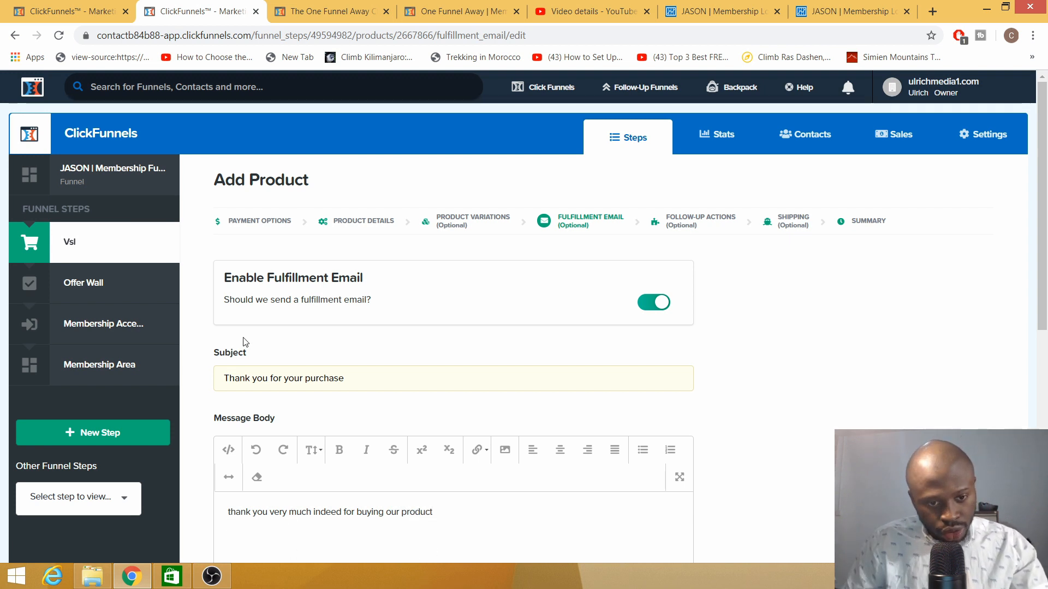
# Paste the copied YouTube link below the thank-you line and sign off with "many thanks" and the sender's full name
pyautogui.rightClick(237, 537)
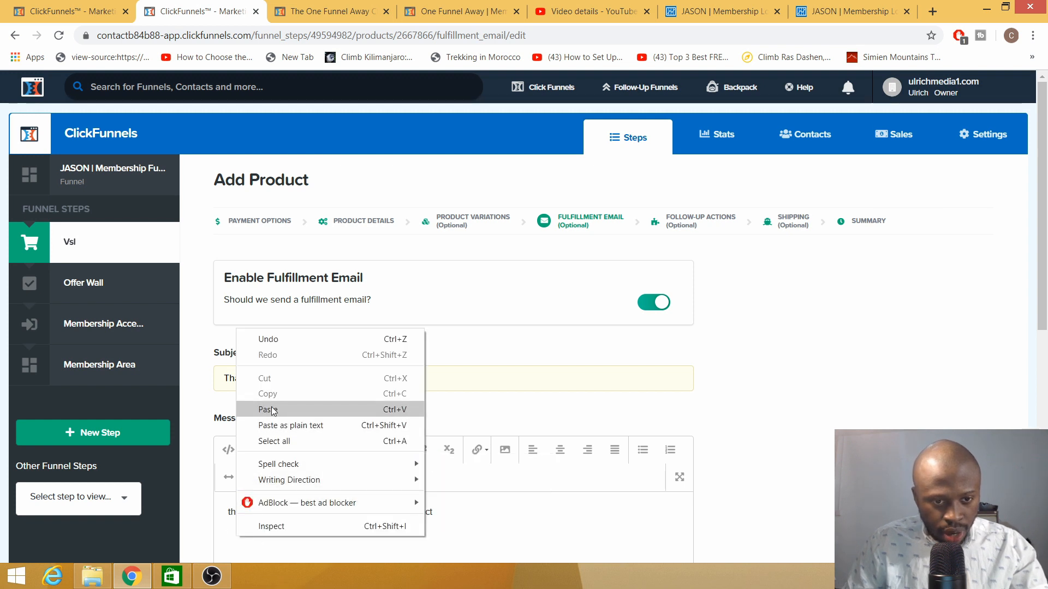
pyautogui.click(297, 410)
pyautogui.scroll(-1, 403, 508)
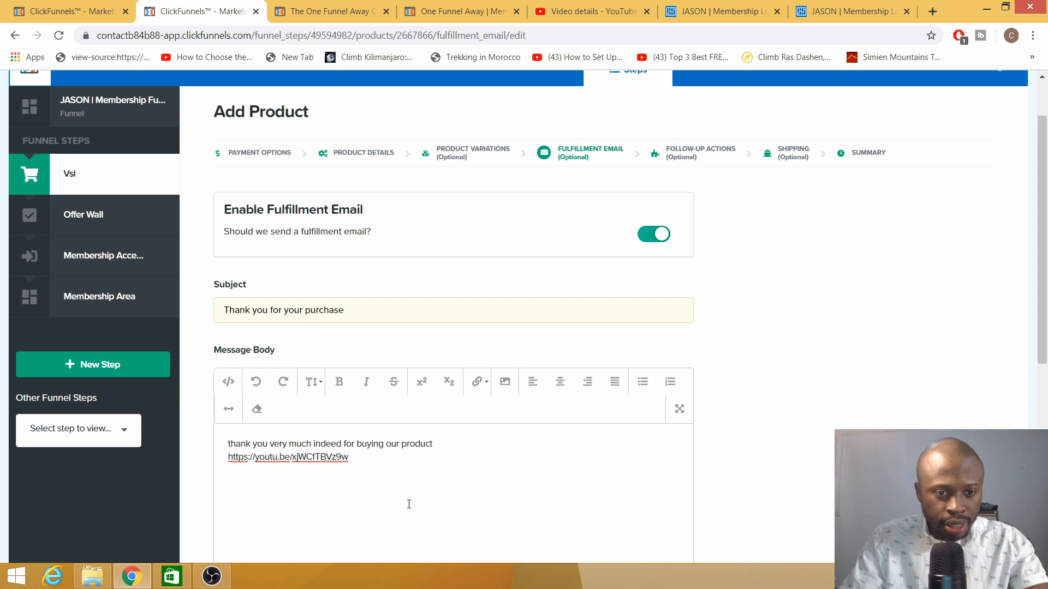
pyautogui.write('many thanks   ')
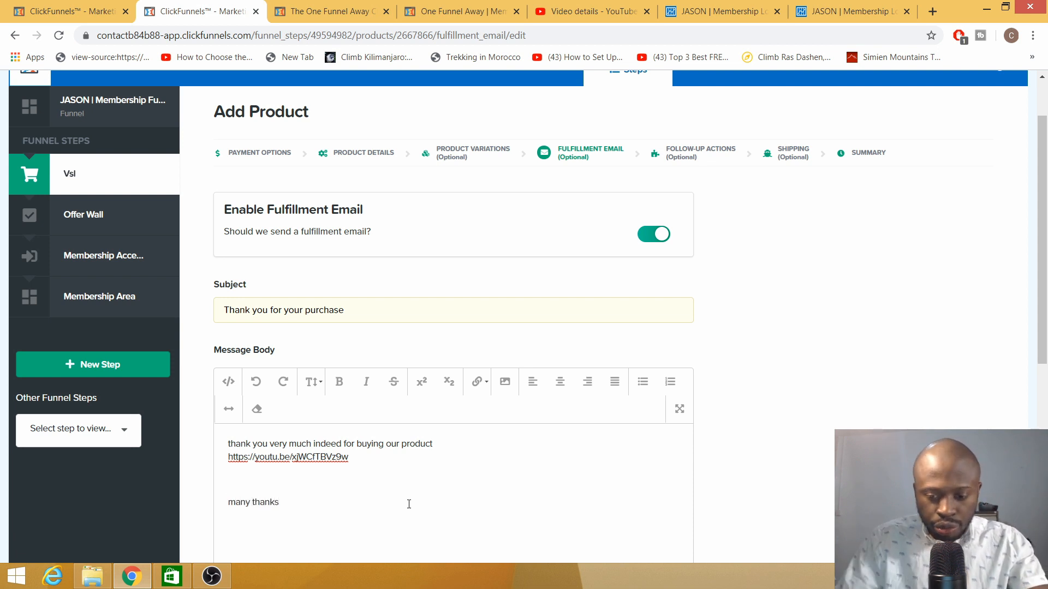
pyautogui.write('U')
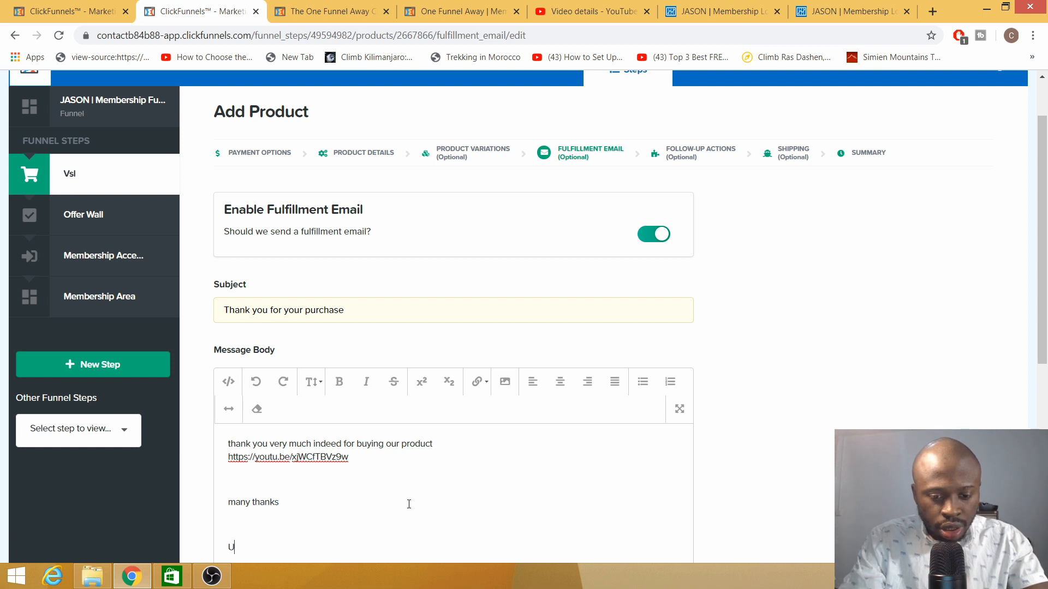
pyautogui.write('lrich')
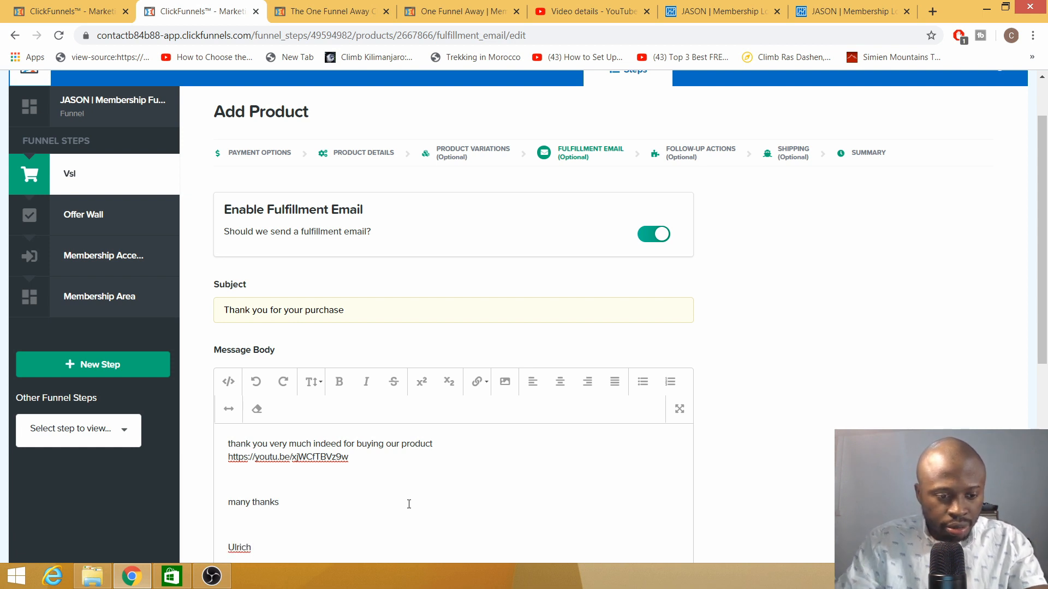
pyautogui.write(' Nzeukoue')
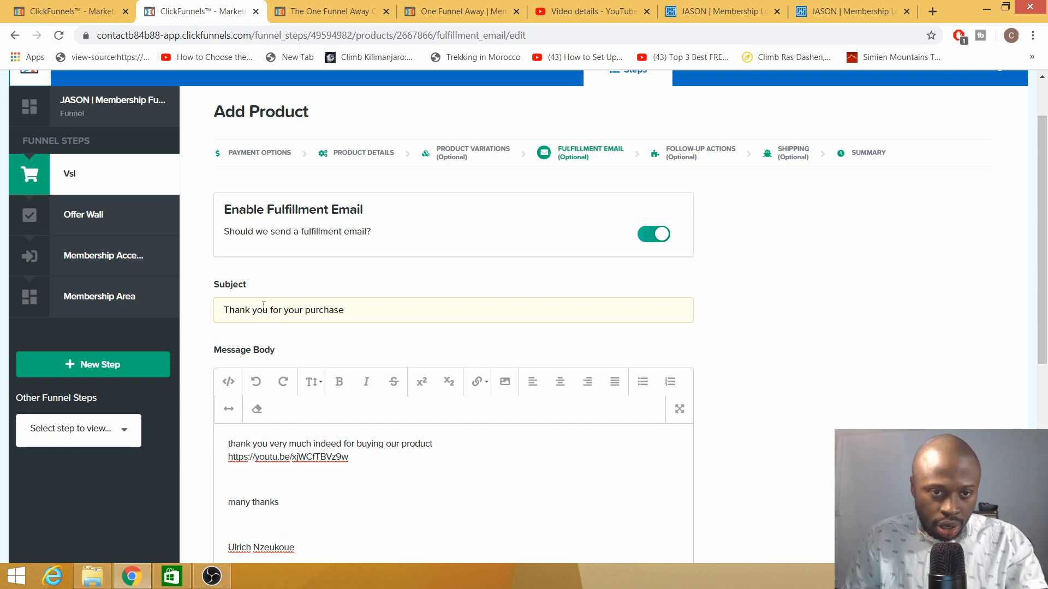
# Keep the Thank You Page or Membership Page at None and save the fulfillment email settings, continuing to the follow-up actions
pyautogui.scroll(-6, 385, 346)
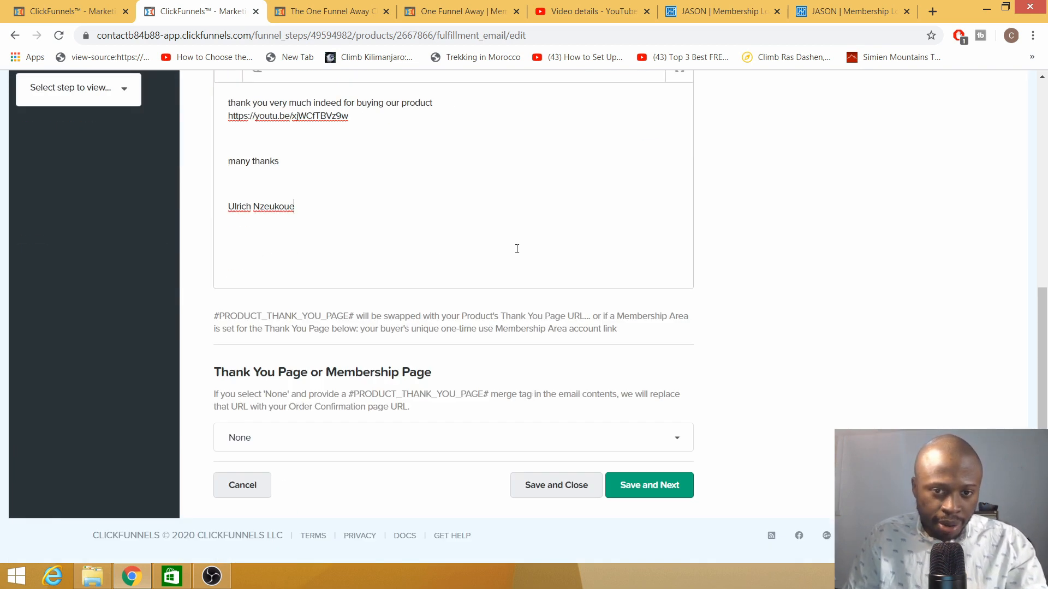
pyautogui.scroll(3, 383, 267)
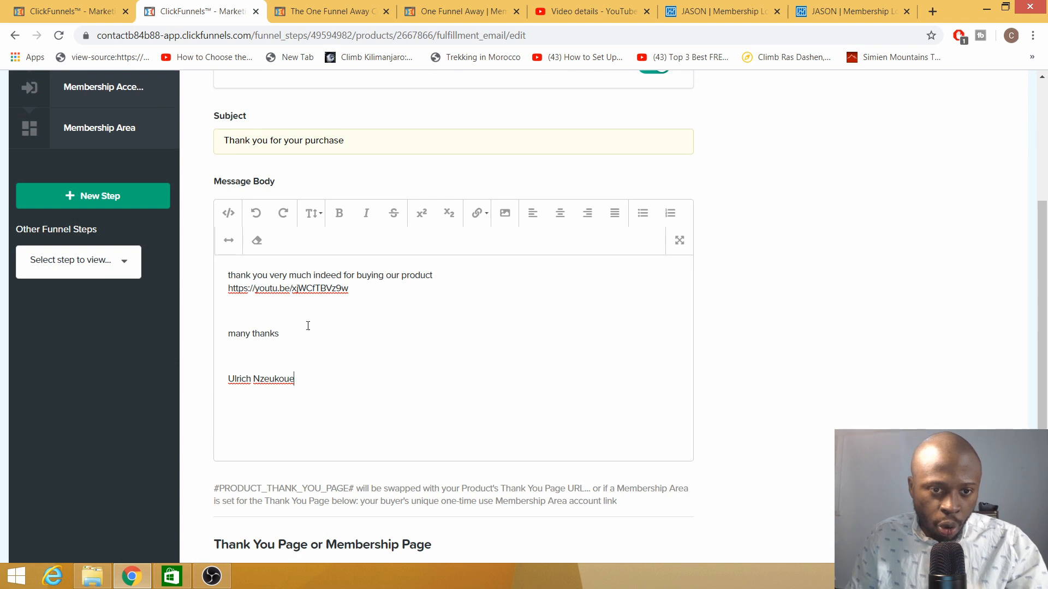
pyautogui.click(313, 308)
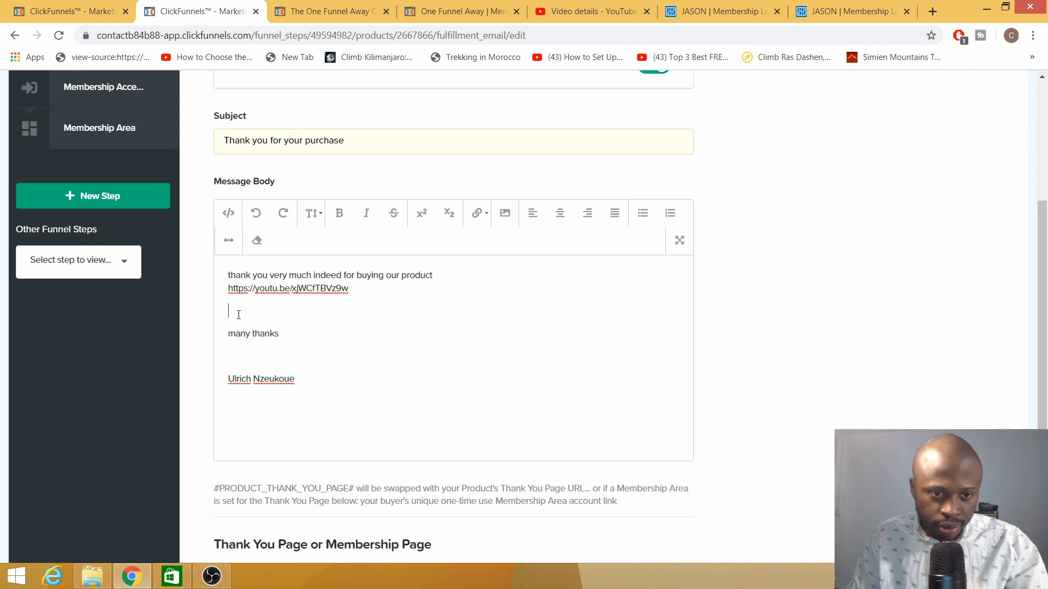
pyautogui.click(232, 355)
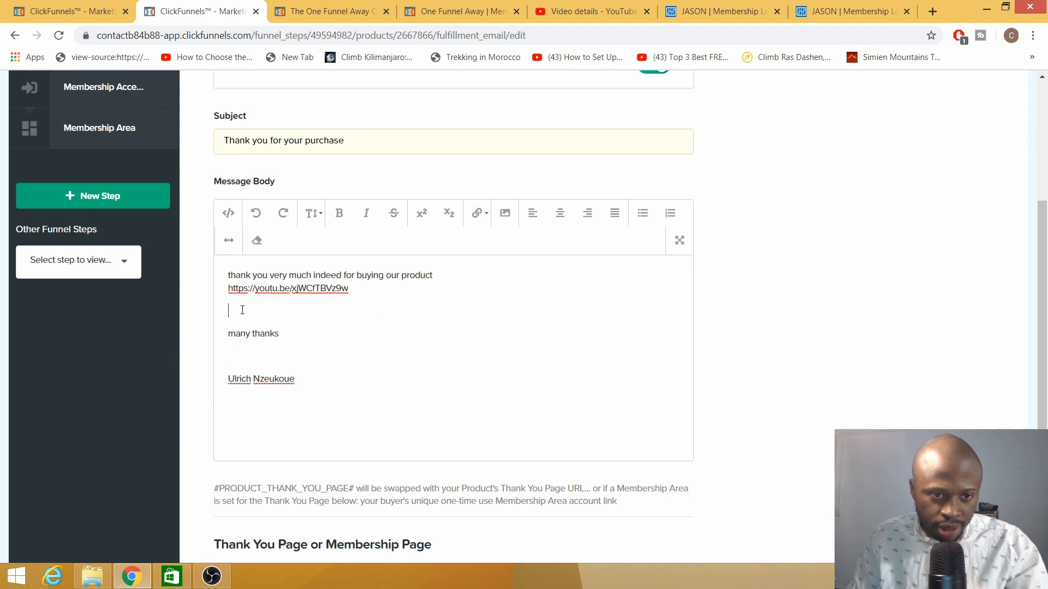
pyautogui.scroll(-3, 431, 324)
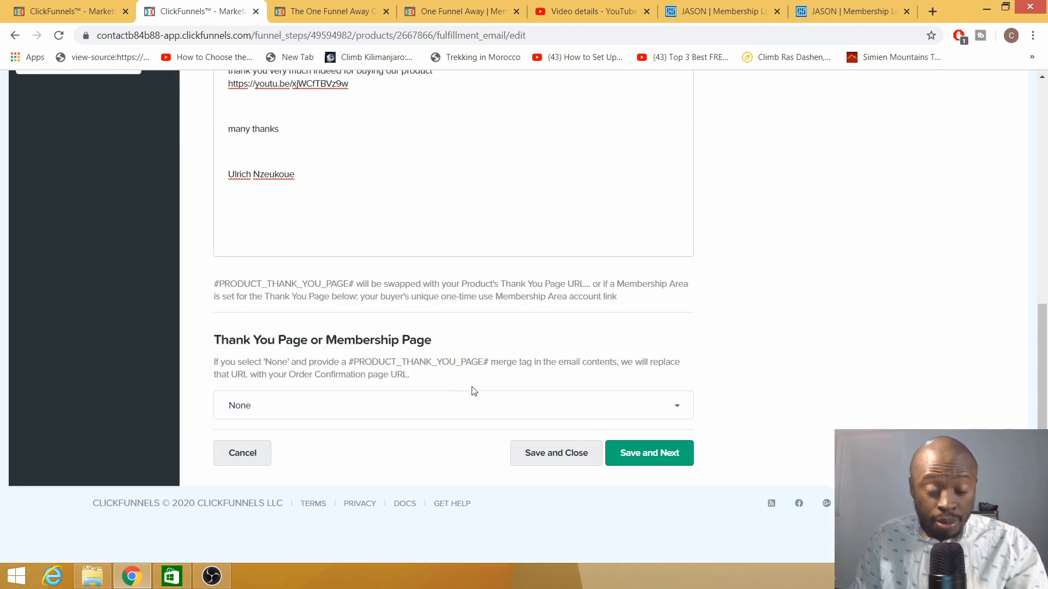
pyautogui.click(629, 408)
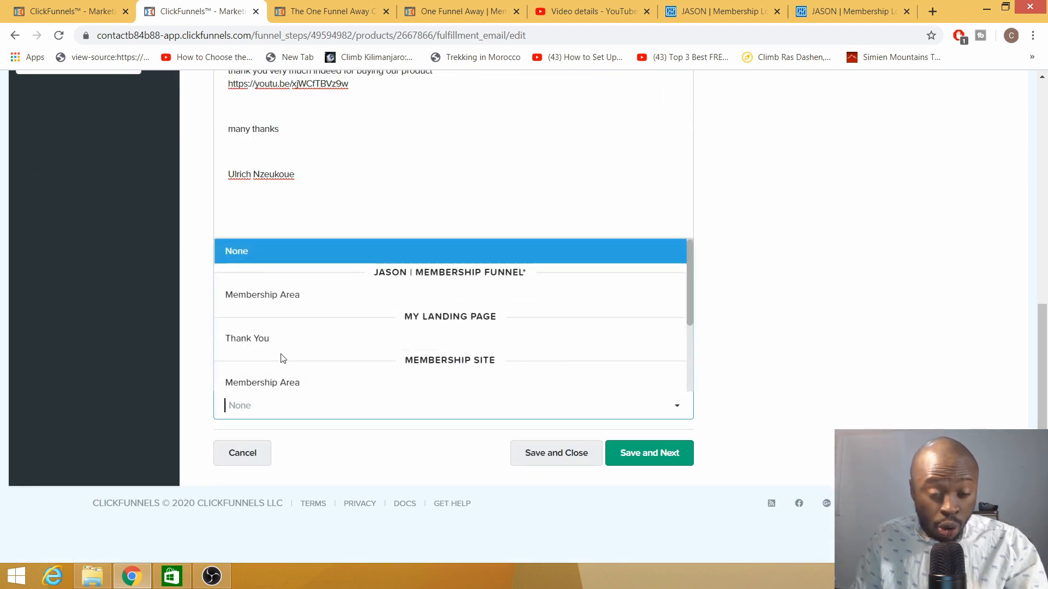
pyautogui.click(775, 356)
pyautogui.click(667, 455)
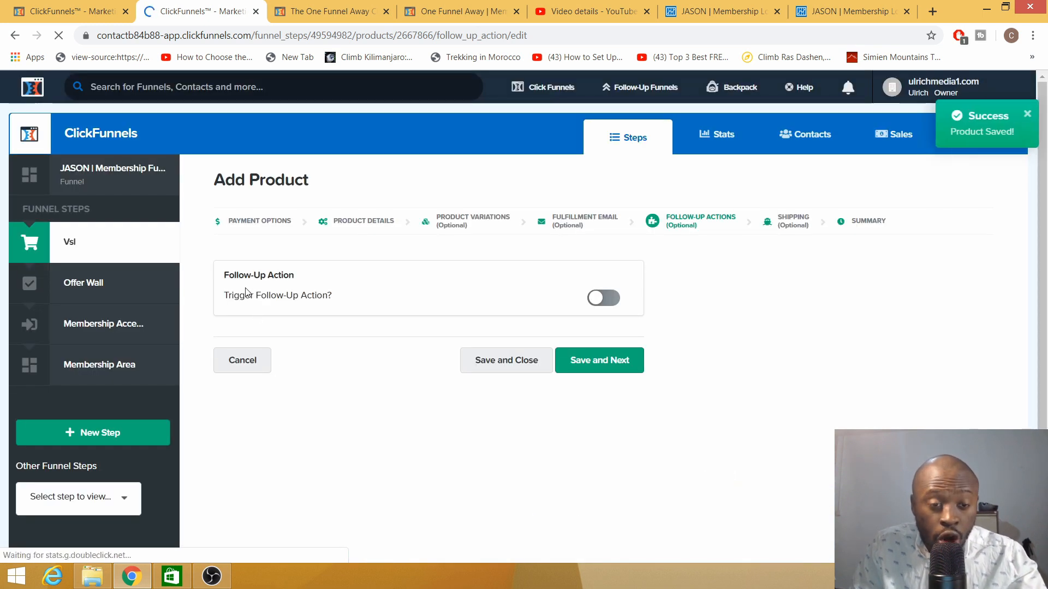
# Enable the follow-up action trigger without choosing an integration and save through shipping with the physical product option off
pyautogui.click(610, 307)
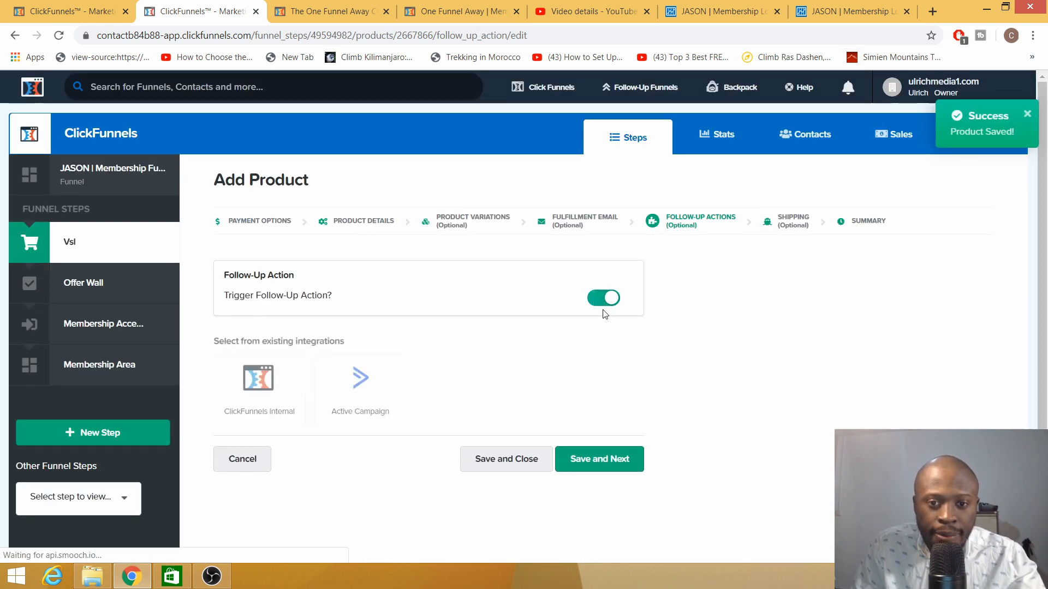
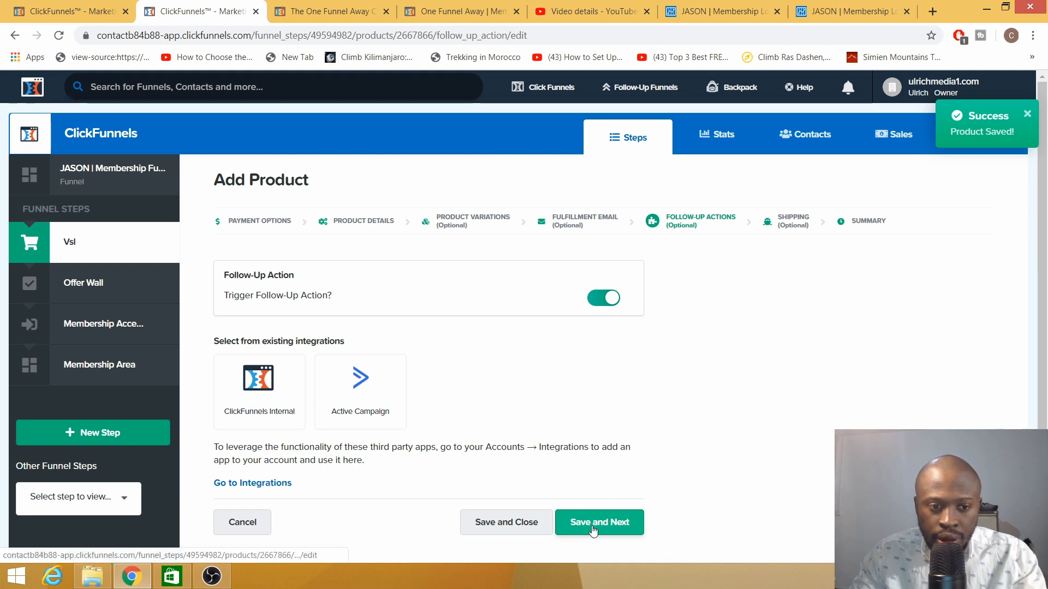
pyautogui.click(593, 524)
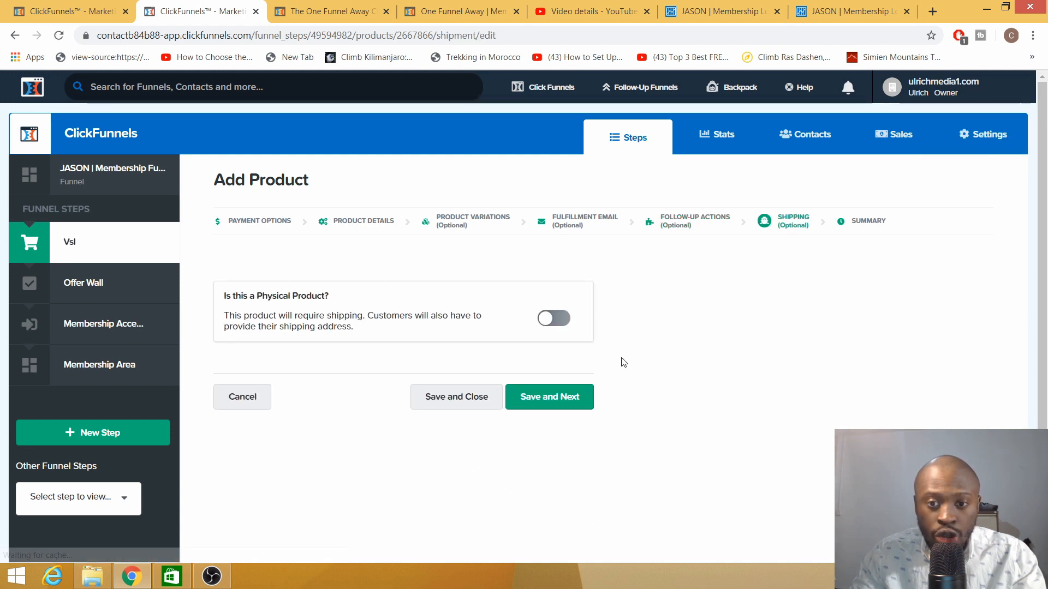
pyautogui.click(548, 402)
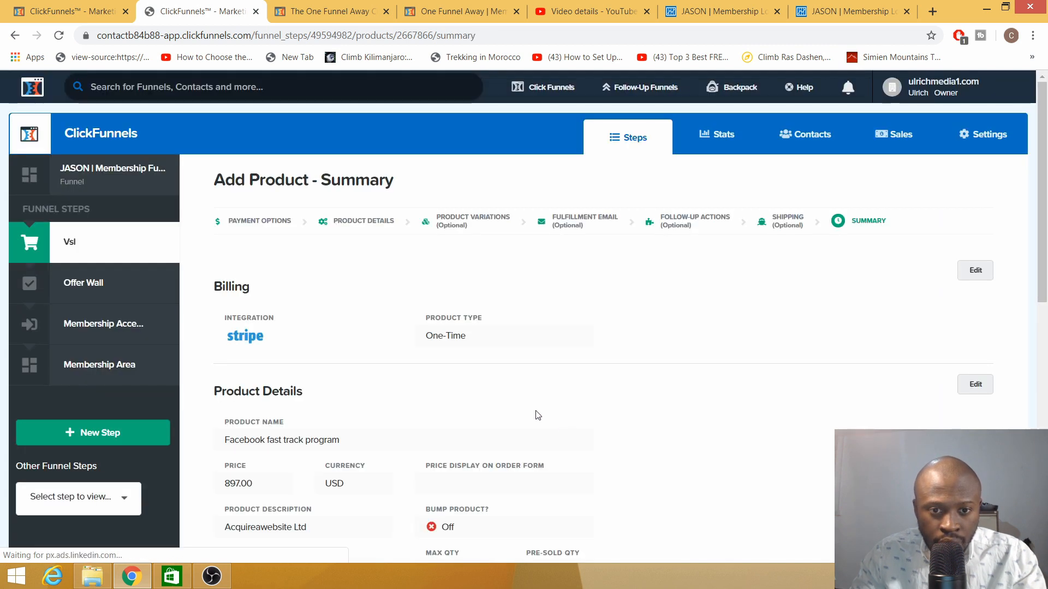
# Review the Facebook fast track program's summary and finish, returning to the VSL step's product list
pyautogui.scroll(-10, 701, 393)
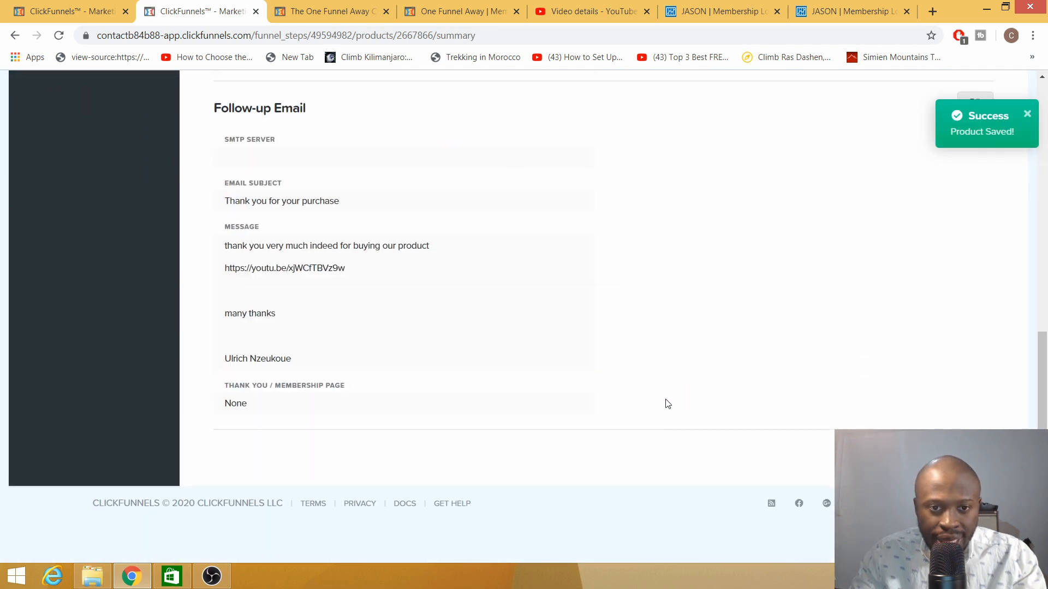
pyautogui.scroll(10, 638, 397)
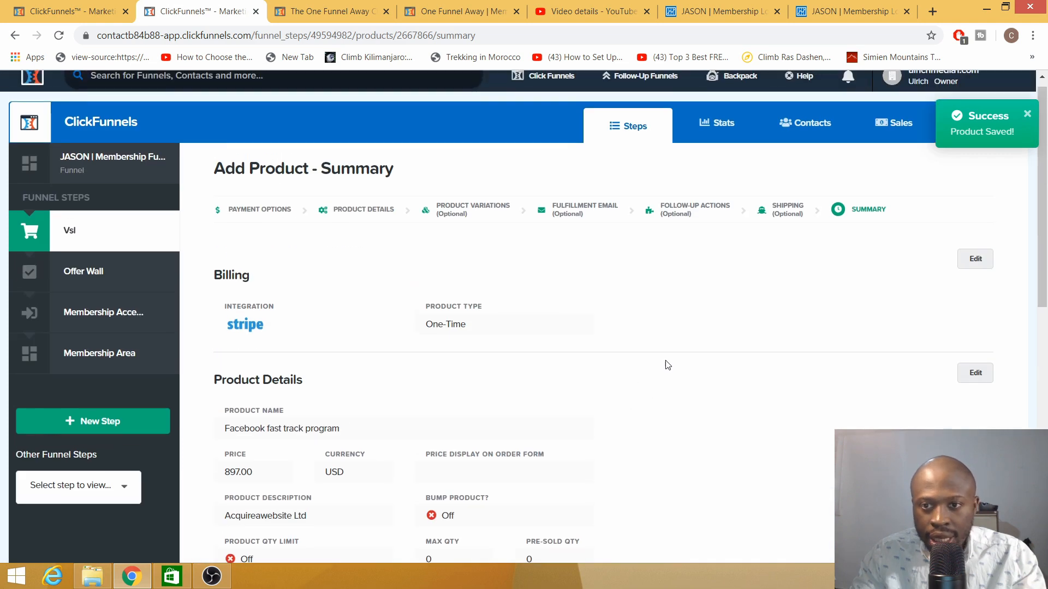
pyautogui.scroll(-10, 936, 247)
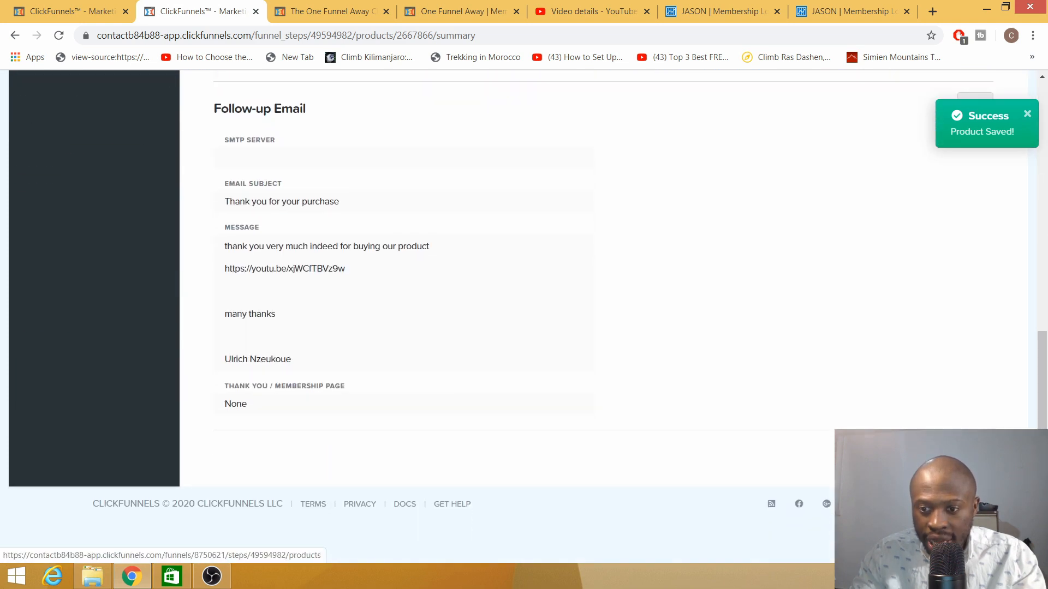
pyautogui.click(947, 457)
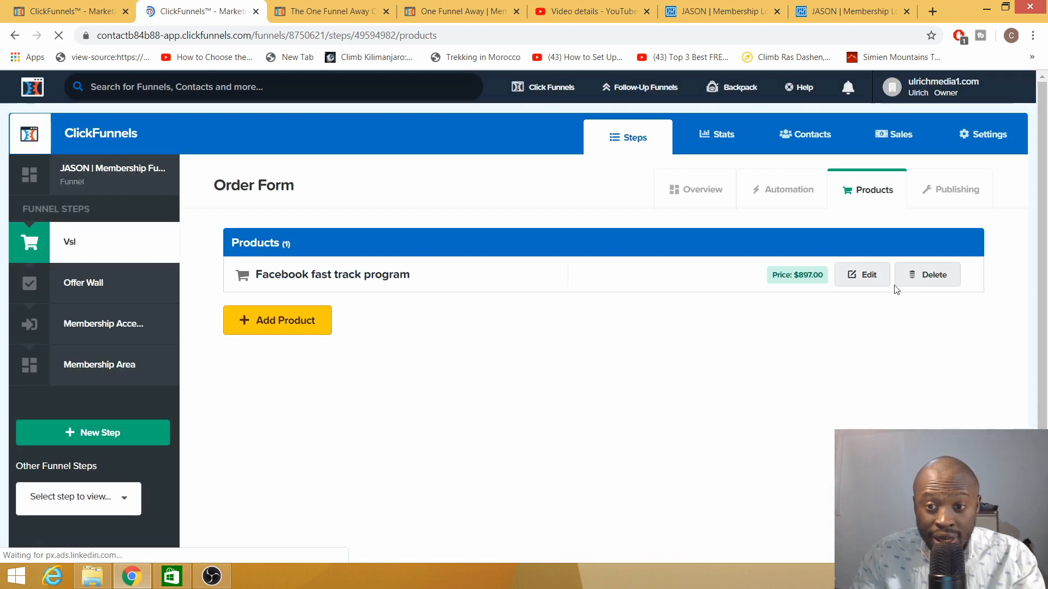
# Add a second product to the VSL step using the Stripe integration and One-Time payment, and save its payment options
pyautogui.click(279, 327)
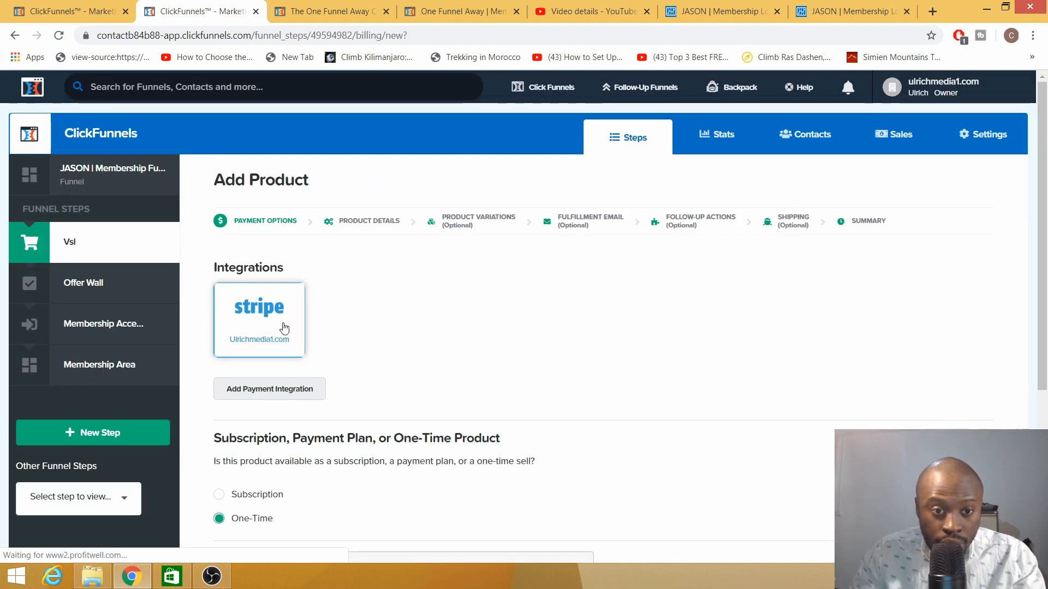
pyautogui.scroll(-5, 304, 330)
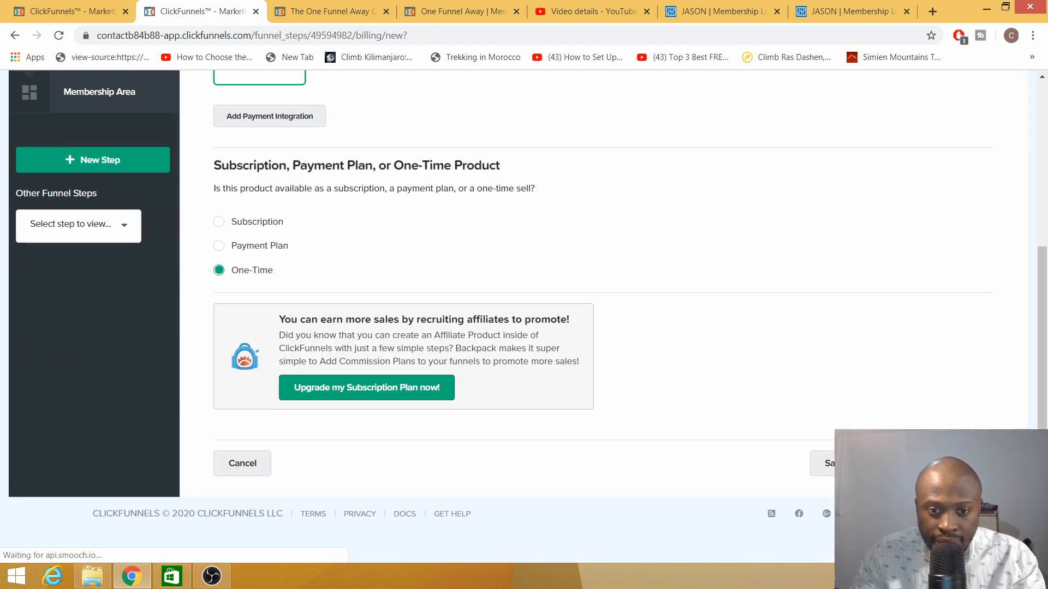
pyautogui.click(824, 463)
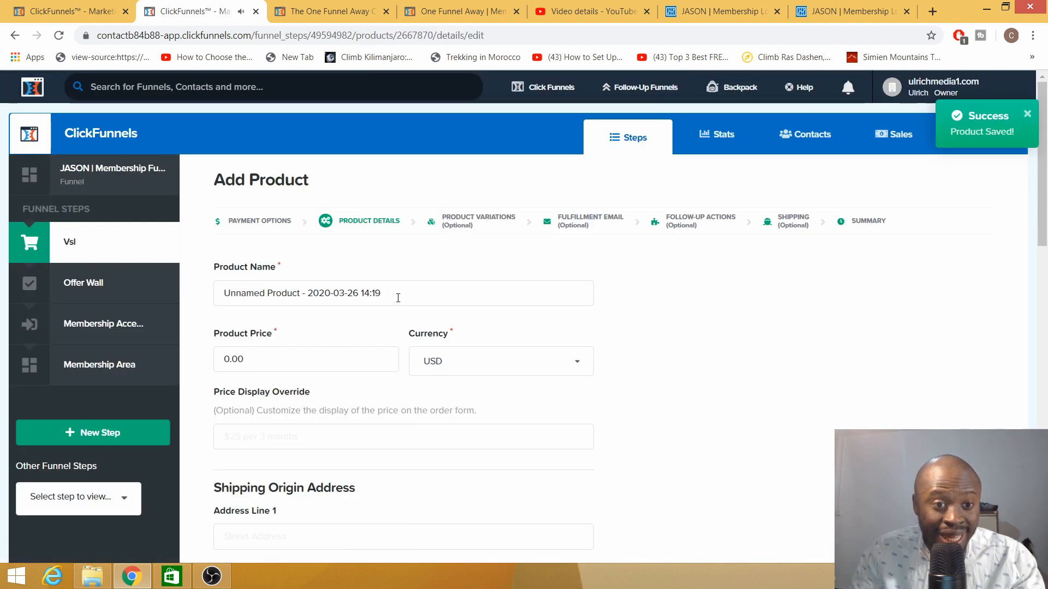
# Replace the new product's default name with "coaching session 1 on 1"
pyautogui.click(420, 297)
pyautogui.press('BackSpace')
pyautogui.press('BackSpace')
pyautogui.press('BackSpace')
pyautogui.press('BackSpace')
pyautogui.press('BackSpace')
pyautogui.press('BackSpace')
pyautogui.press('BackSpace')
pyautogui.press('BackSpace')
pyautogui.press('BackSpace')
pyautogui.press('BackSpace')
pyautogui.press('BackSpace')
pyautogui.press('BackSpace')
pyautogui.press('BackSpace')
pyautogui.press('BackSpace')
pyautogui.press('BackSpace')
pyautogui.press('BackSpace')
pyautogui.press('BackSpace')
pyautogui.press('BackSpace')
pyautogui.press('BackSpace')
pyautogui.press('BackSpace')
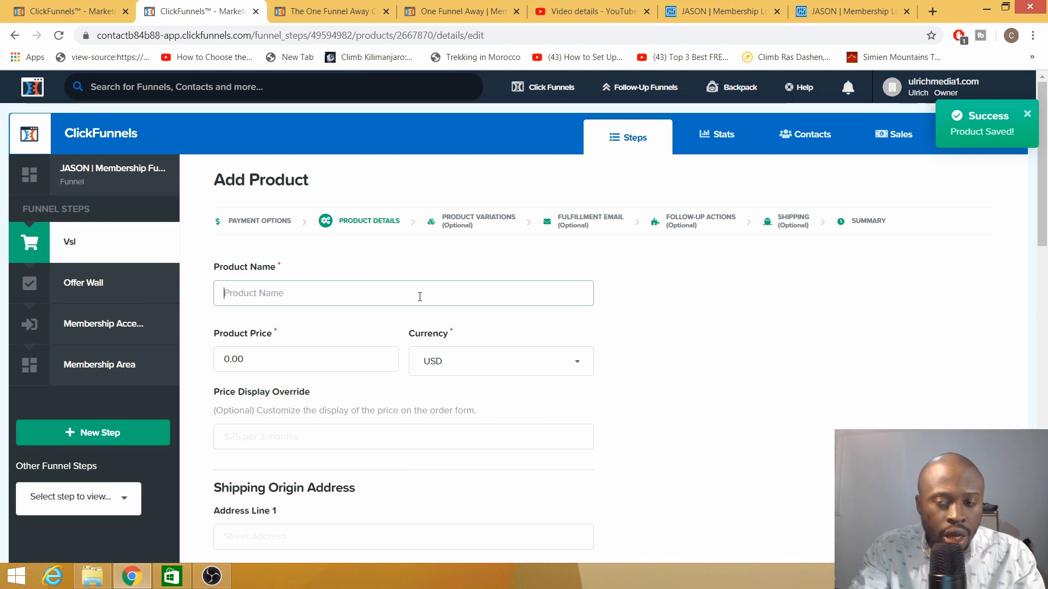
pyautogui.write('coaching')
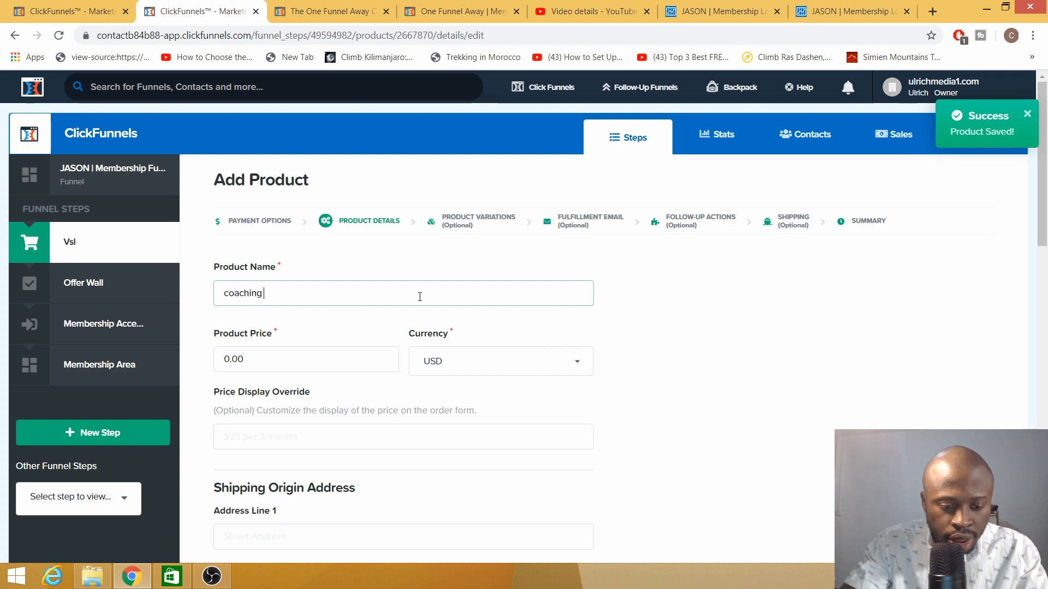
pyautogui.write(' s')
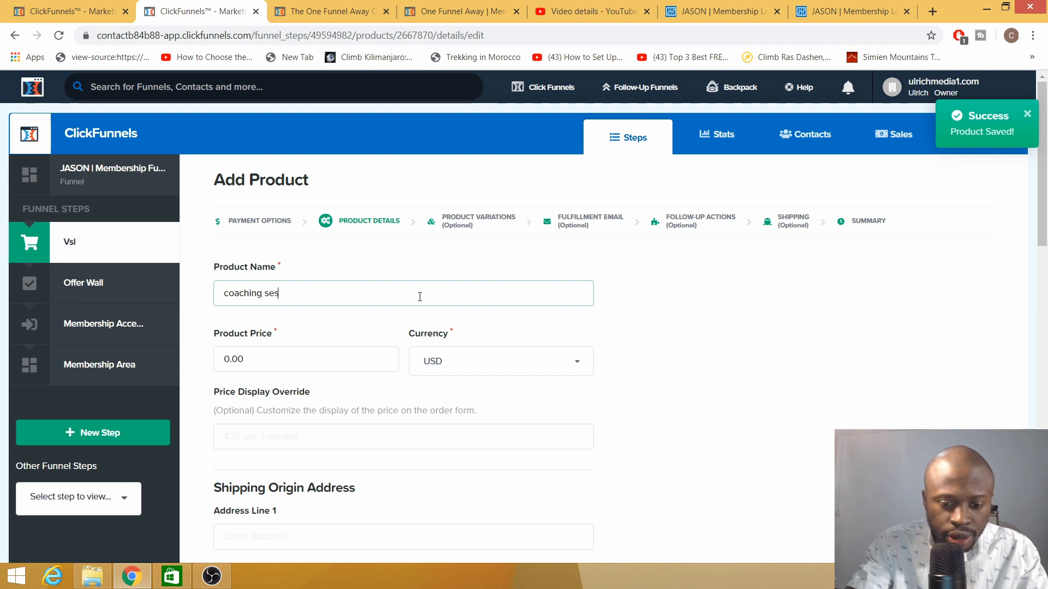
pyautogui.write('eei')
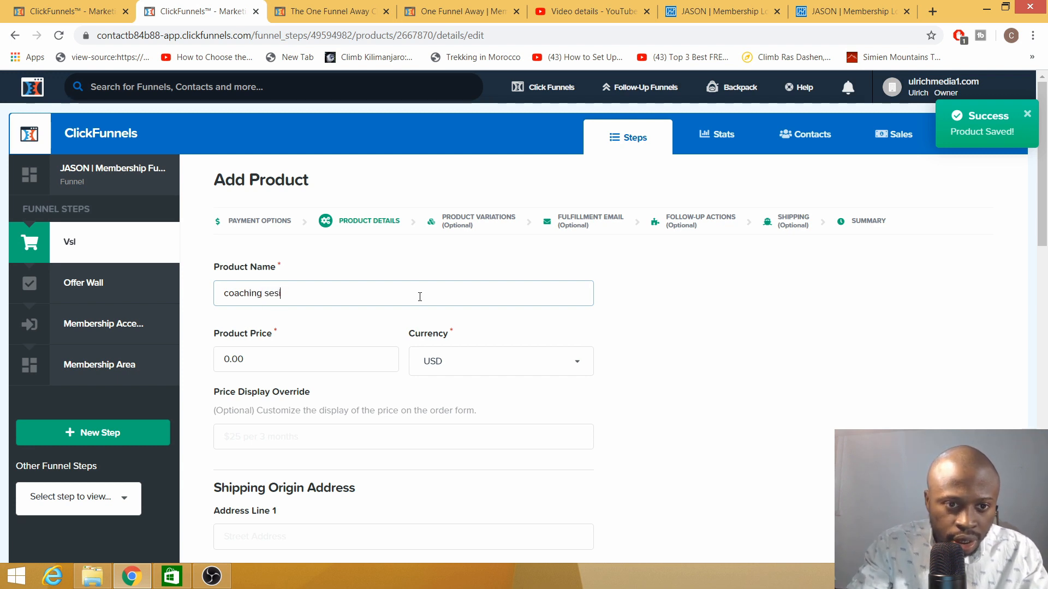
pyautogui.write('ion ')
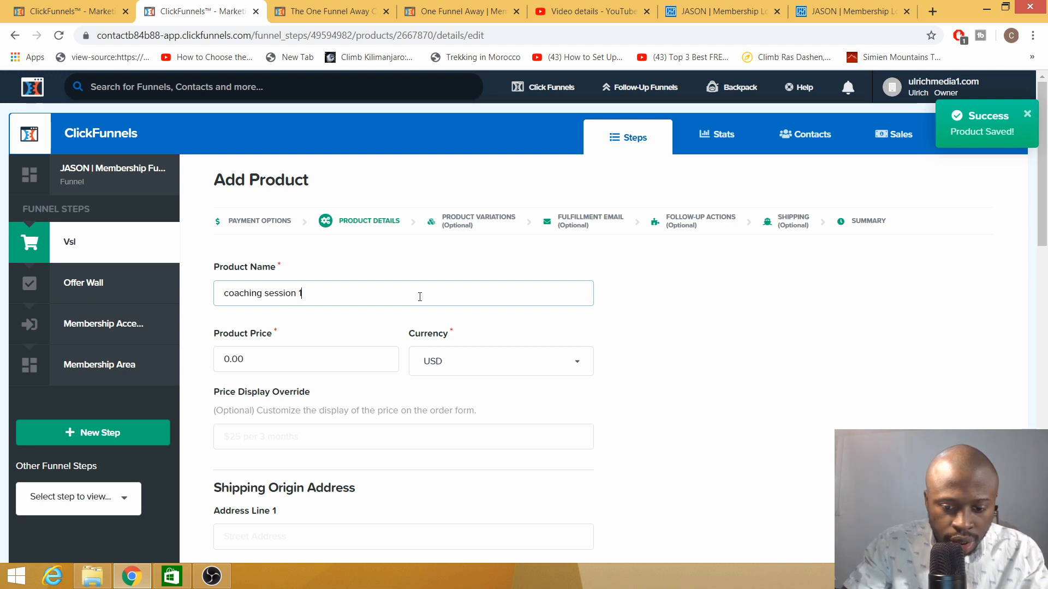
pyautogui.write('1 on 1')
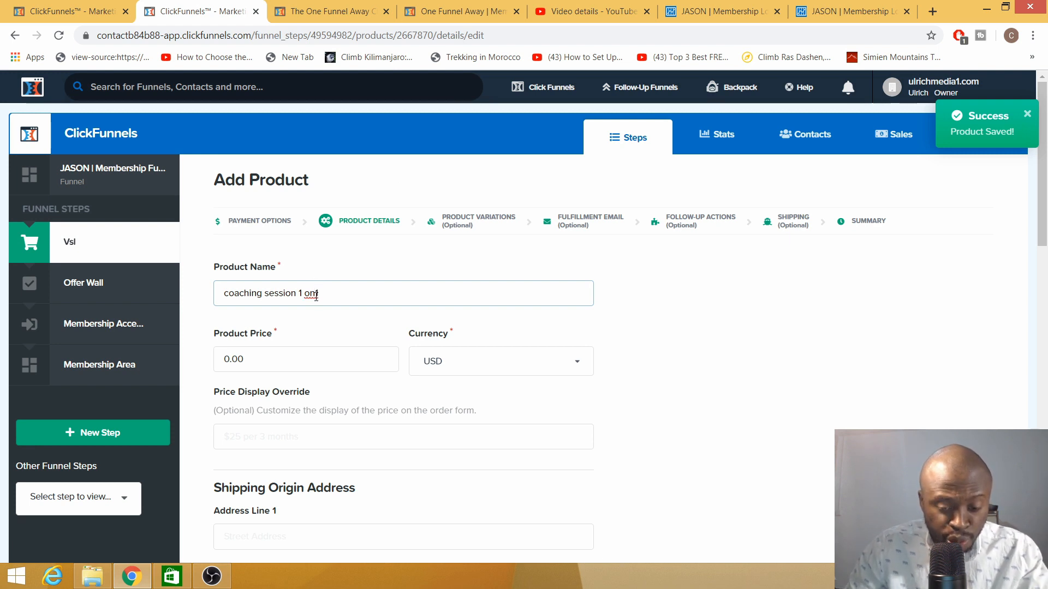
# Set the coaching product's price to 250.00 with USD as currency, leaving the price display override empty
pyautogui.click(228, 359)
pyautogui.press('BackSpace')
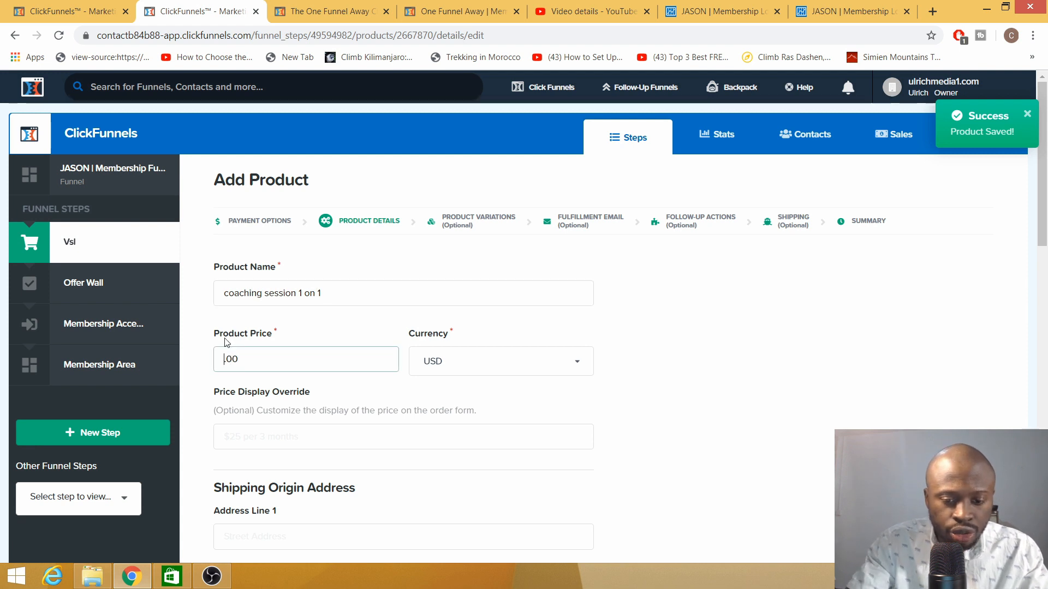
pyautogui.write('250')
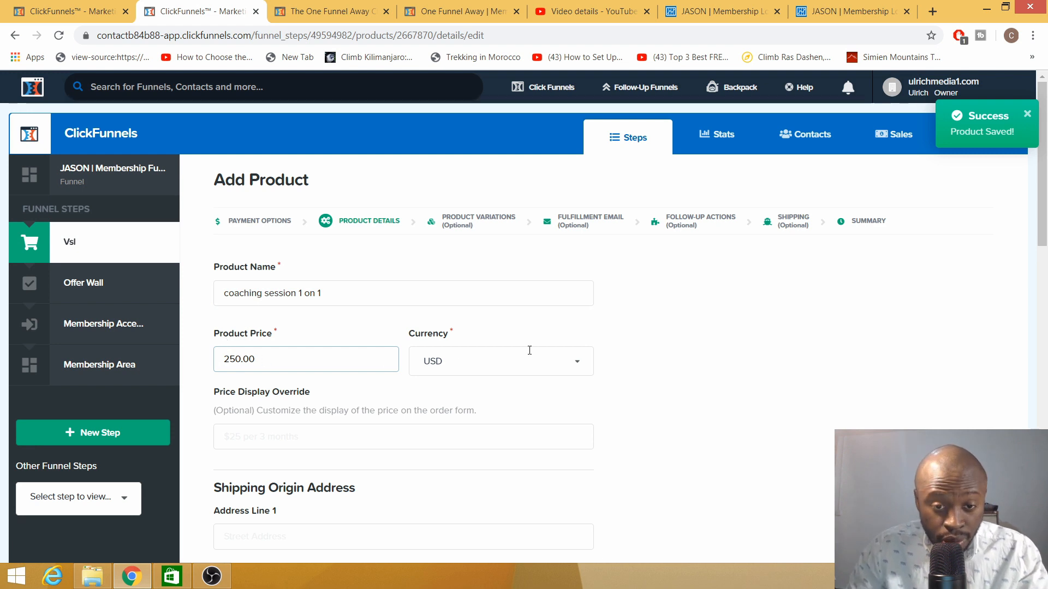
pyautogui.click(551, 363)
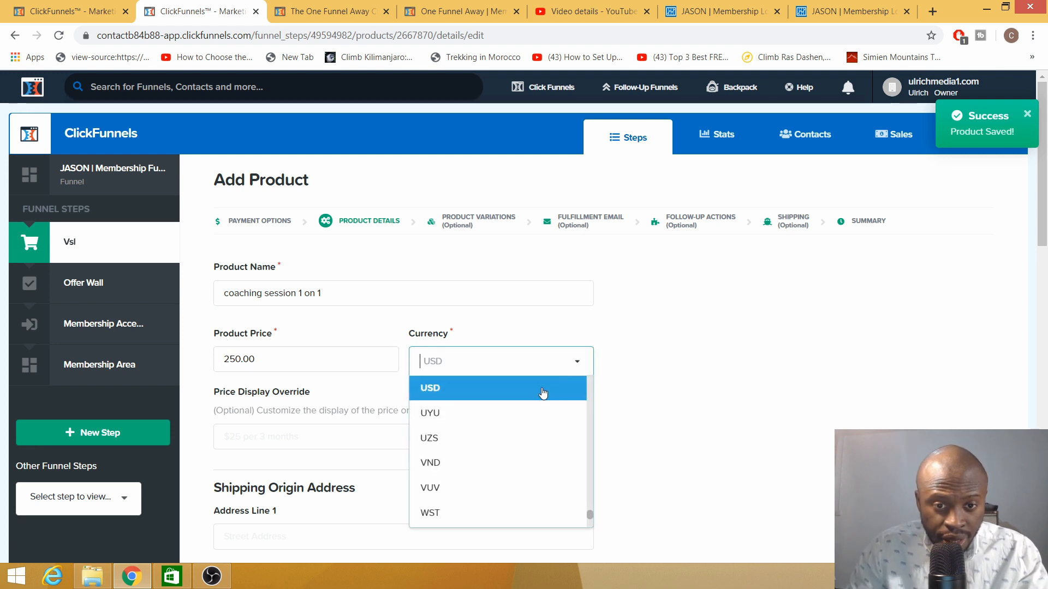
pyautogui.click(467, 393)
pyautogui.click(262, 438)
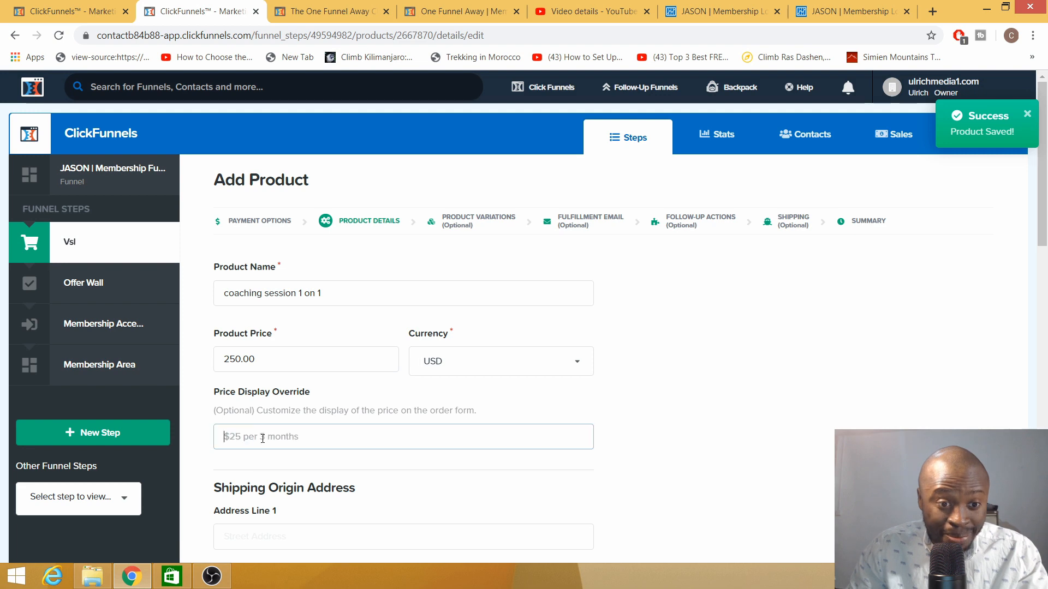
# Enter "coaching session" as the billing description, leaving the shipping origin address blank
pyautogui.scroll(-6, 320, 447)
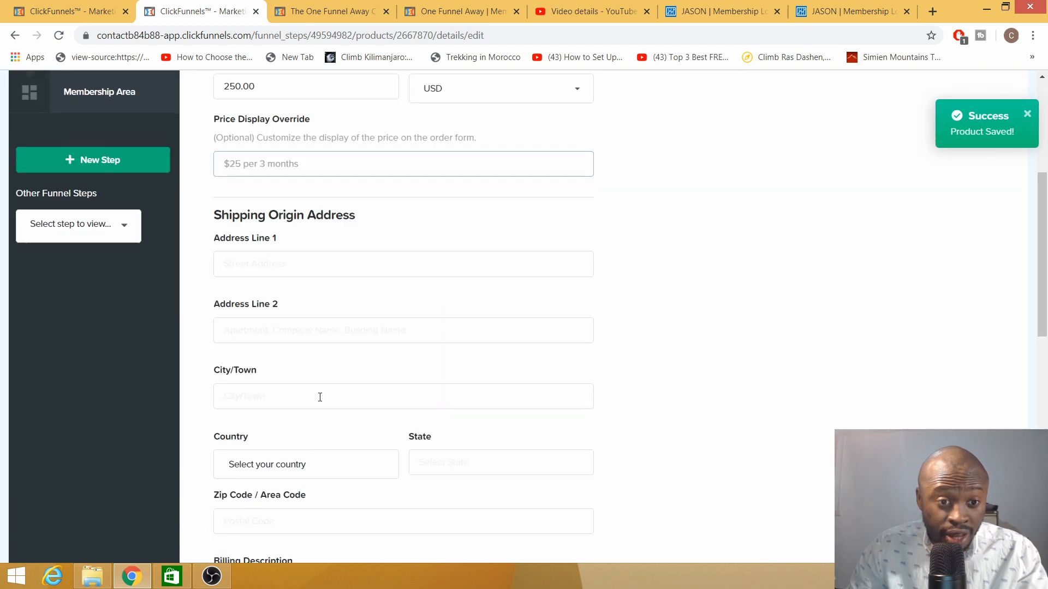
pyautogui.scroll(-5, 238, 347)
pyautogui.scroll(2, 253, 330)
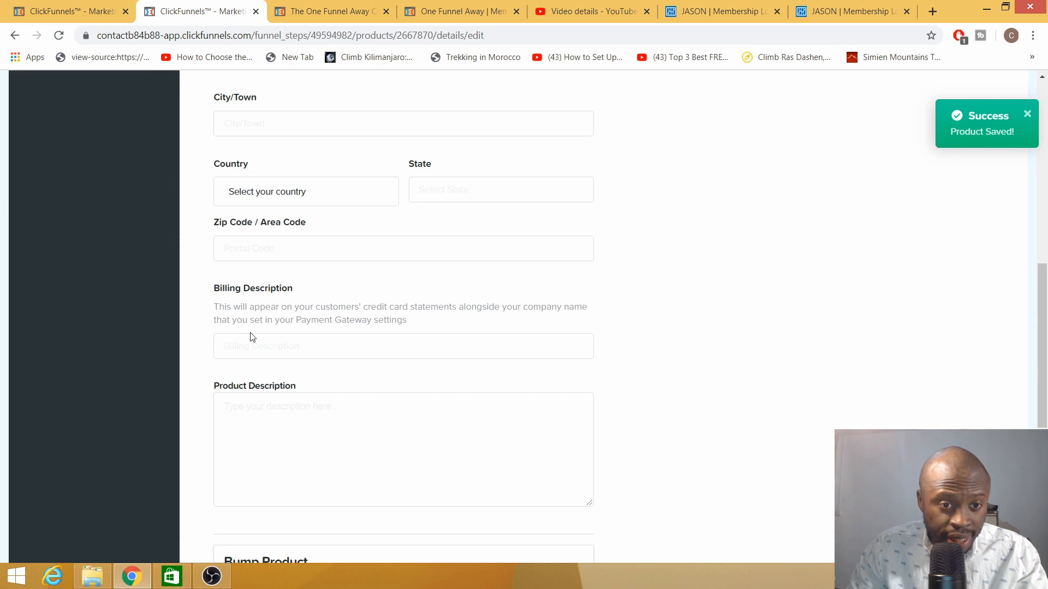
pyautogui.click(247, 356)
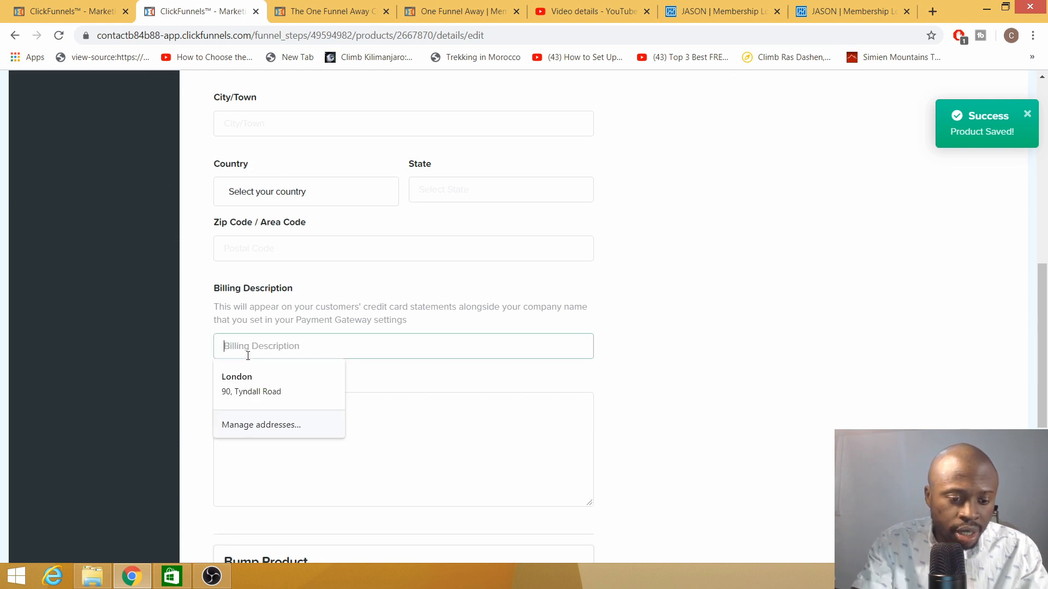
pyautogui.write('coa')
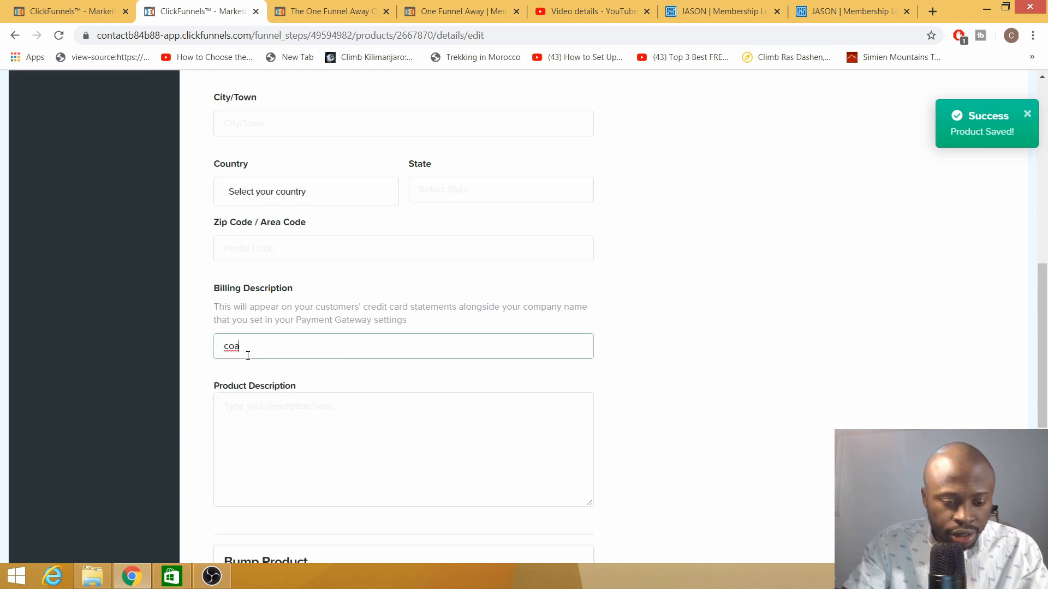
pyautogui.write('ching s')
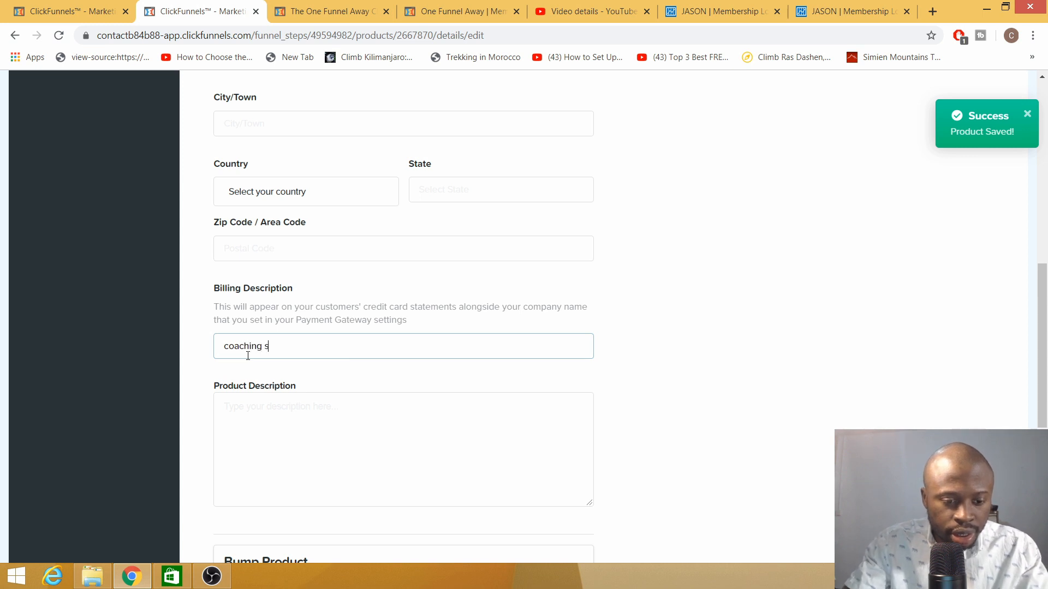
pyautogui.write('essio')
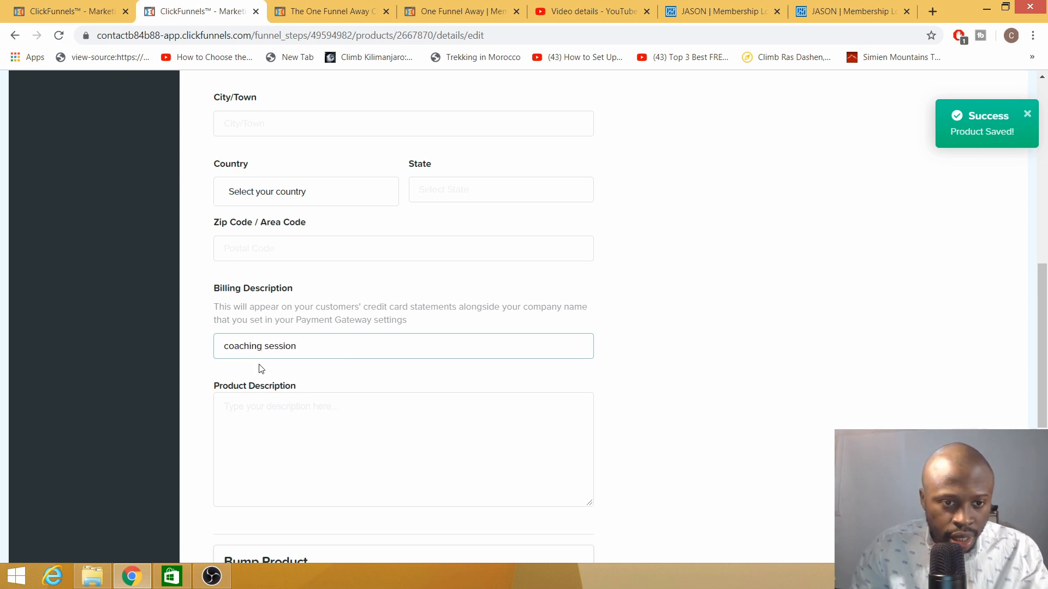
pyautogui.write('n')
# Write "coaching session!" as the product description
pyautogui.click(271, 437)
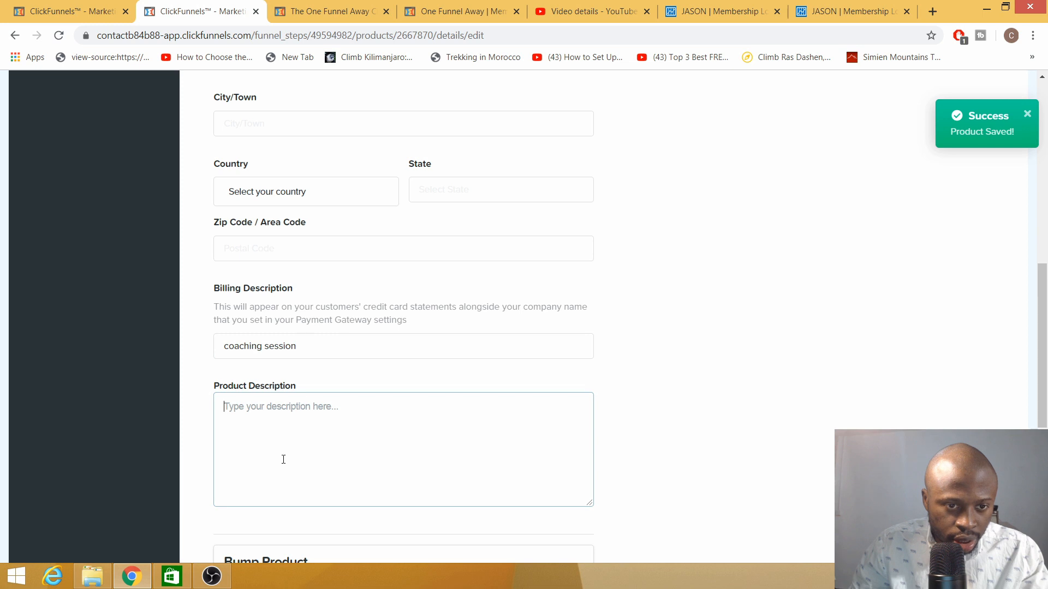
pyautogui.write('coac')
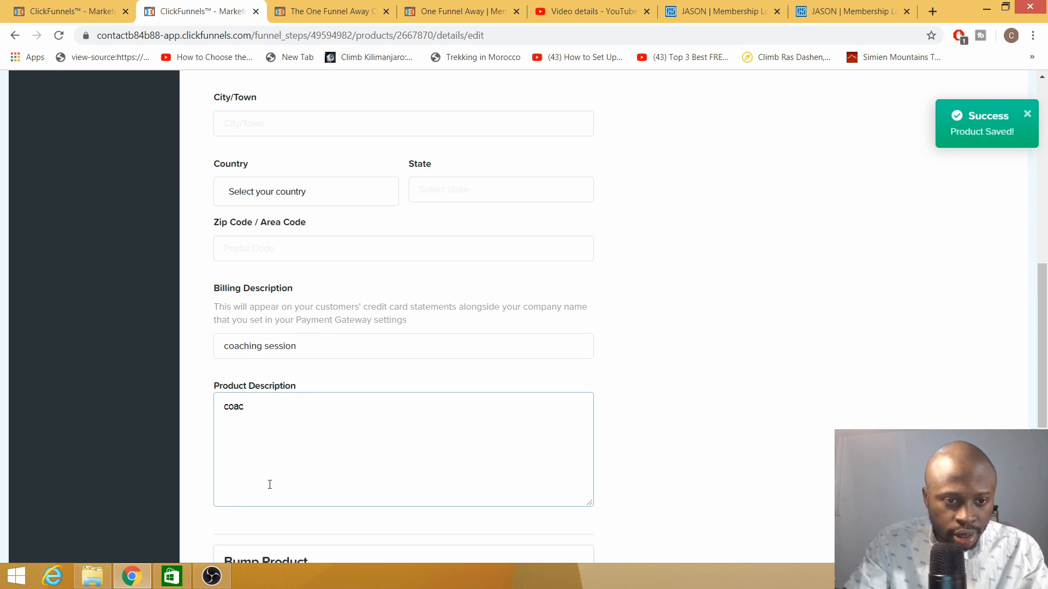
pyautogui.write('g session')
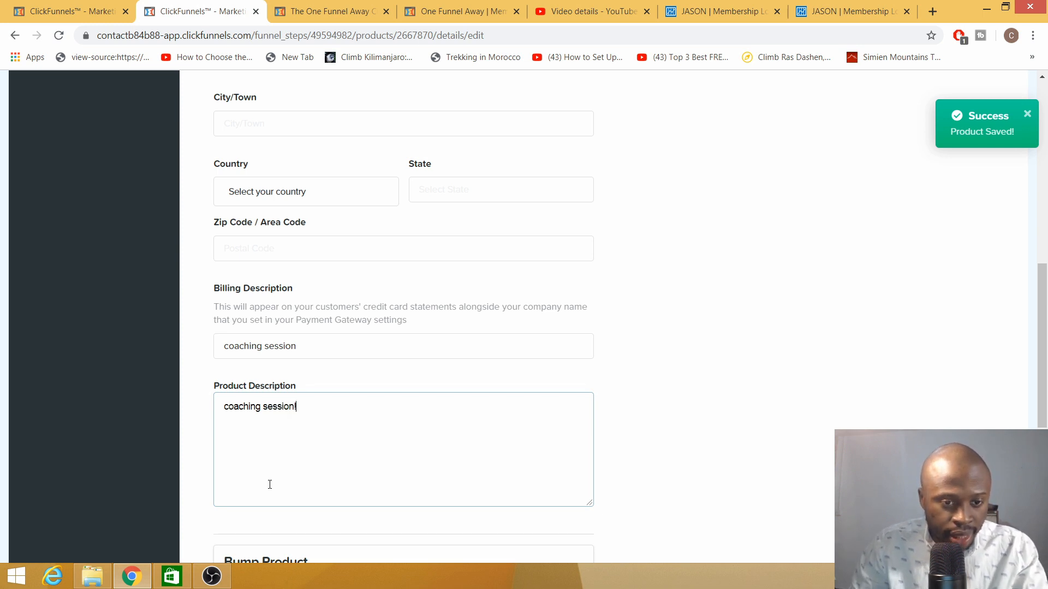
# Make the coaching session the order page's bump product and save through to the fulfillment email without creating variations
pyautogui.scroll(-4, 303, 539)
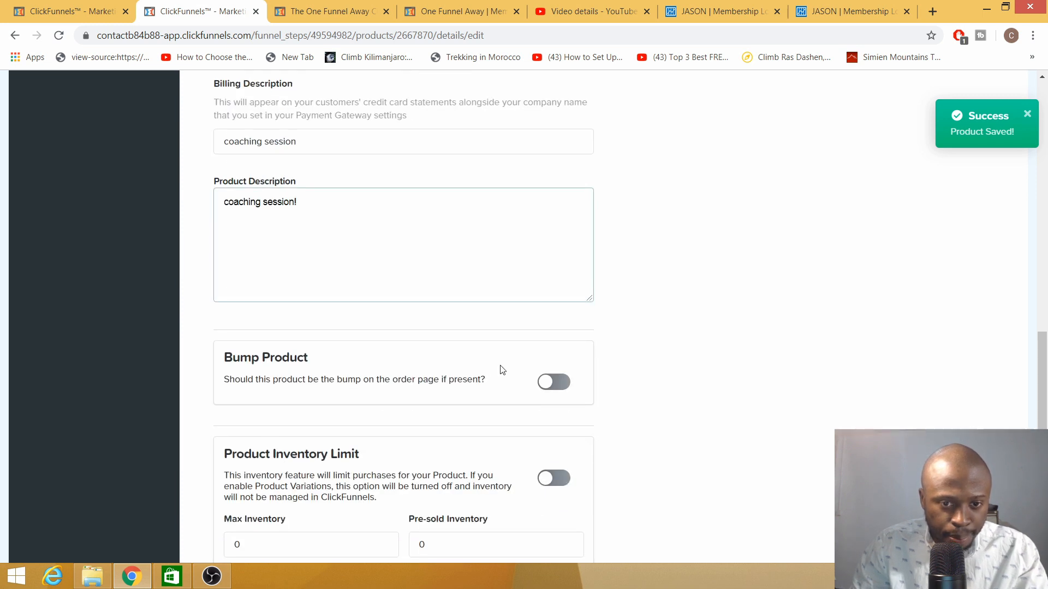
pyautogui.click(557, 383)
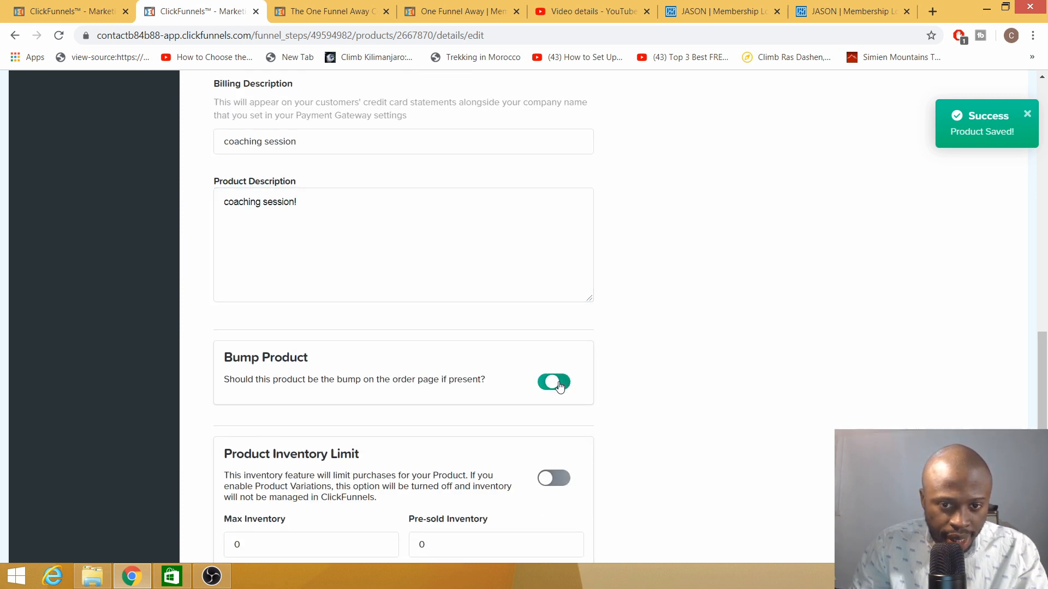
pyautogui.scroll(-3, 445, 441)
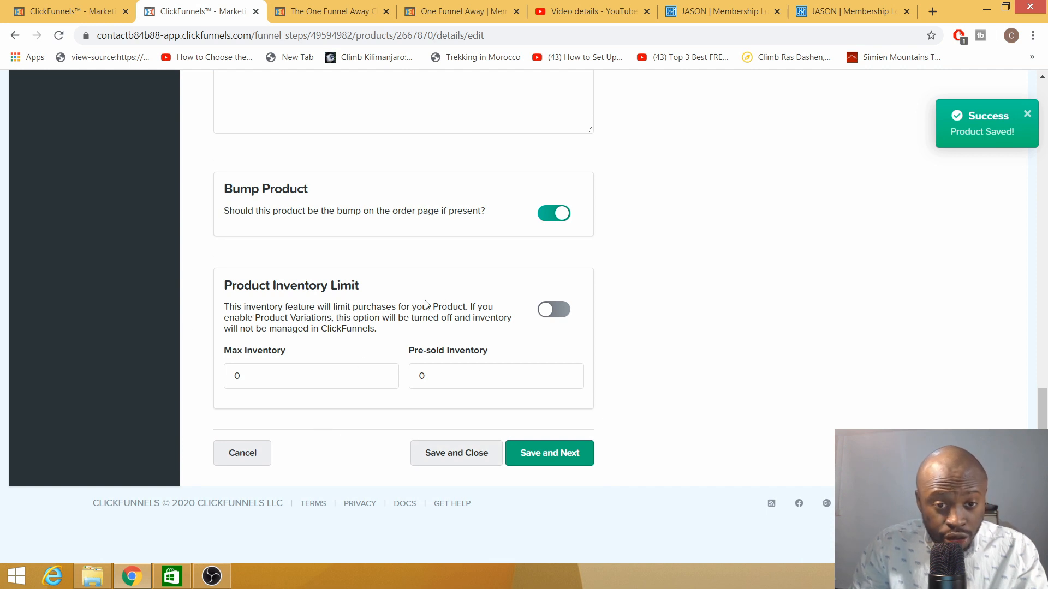
pyautogui.click(543, 454)
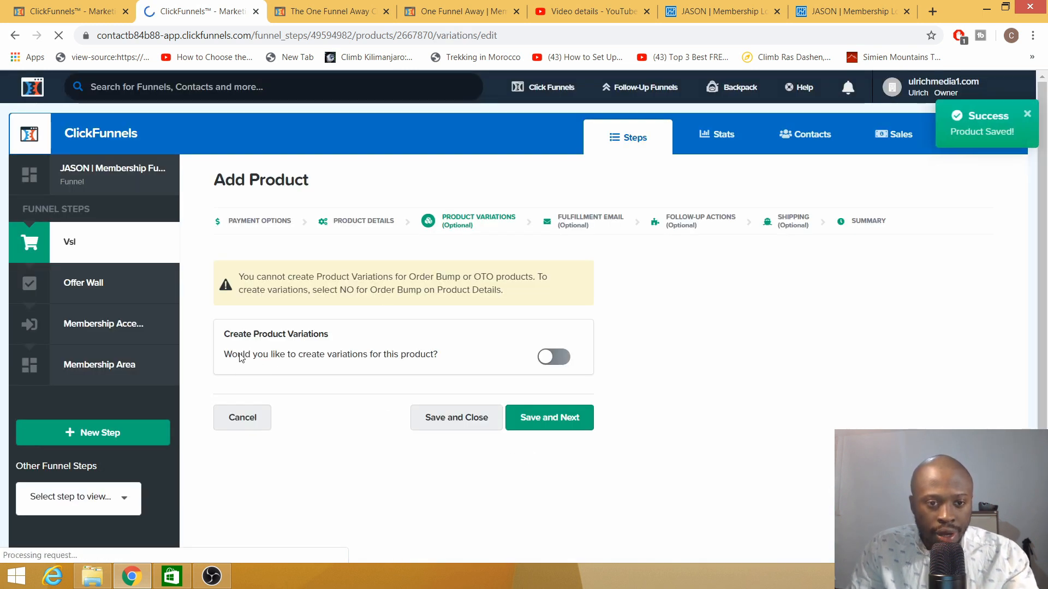
pyautogui.click(558, 428)
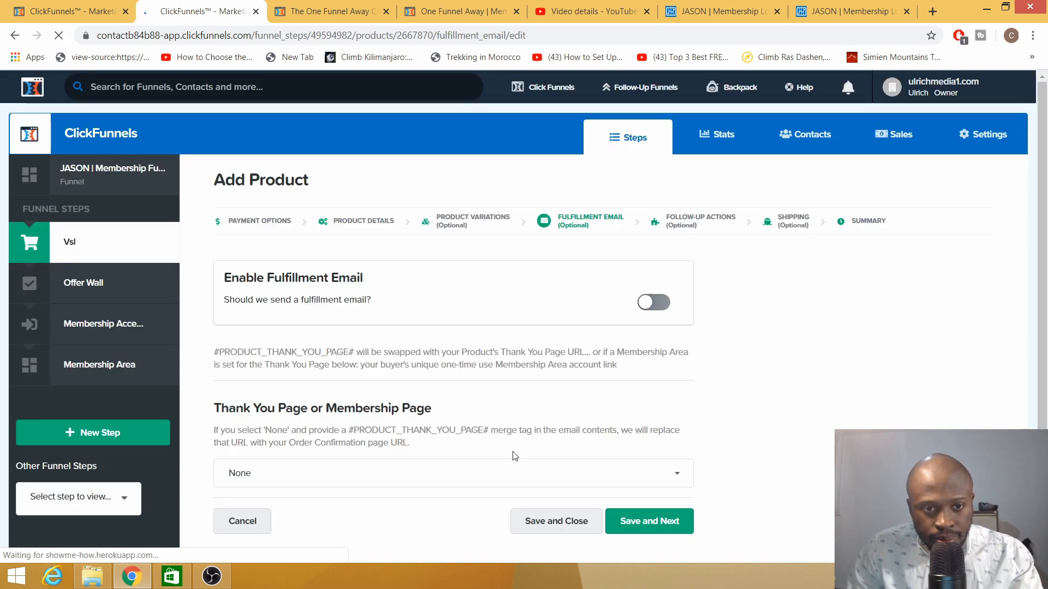
# Enable the coaching product's fulfillment email with the subject "Thank you for your purchase", leave the message body empty, and save through to follow-up actions
pyautogui.click(650, 303)
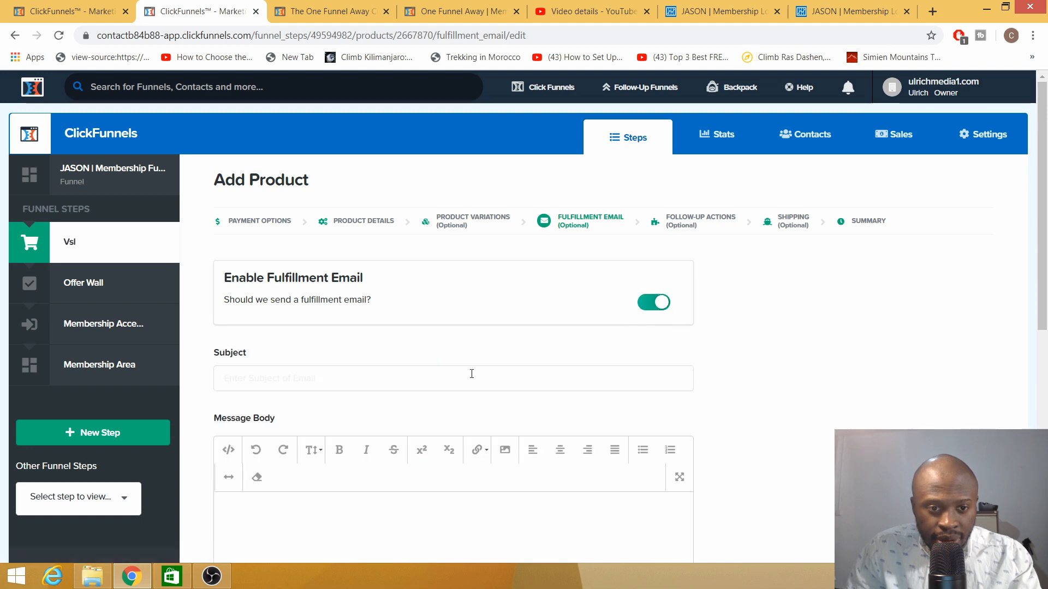
pyautogui.click(353, 380)
pyautogui.click(323, 408)
pyautogui.scroll(-5, 284, 506)
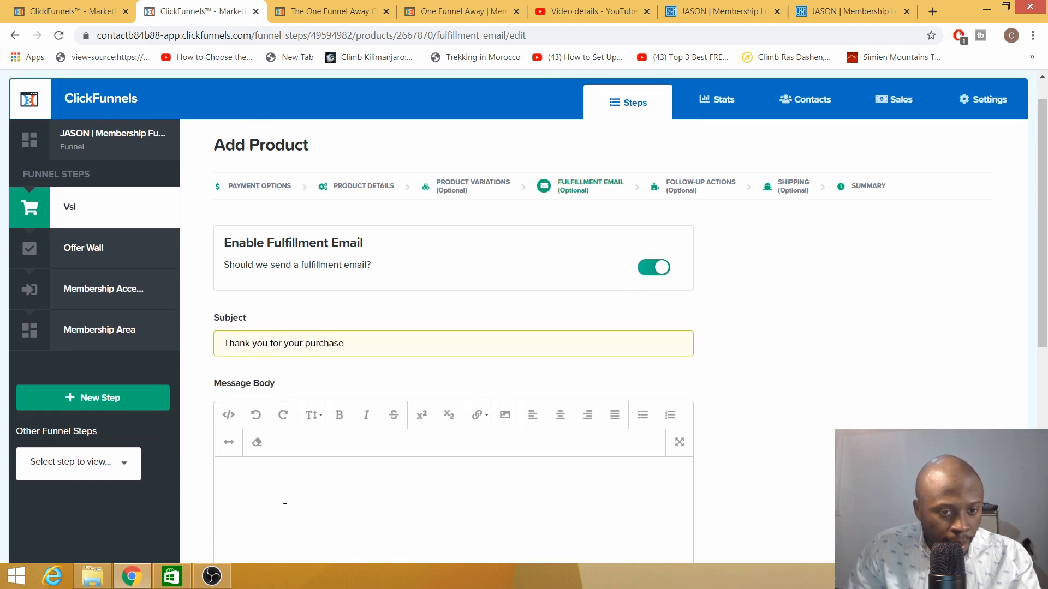
pyautogui.click(277, 286)
pyautogui.scroll(-3, 334, 317)
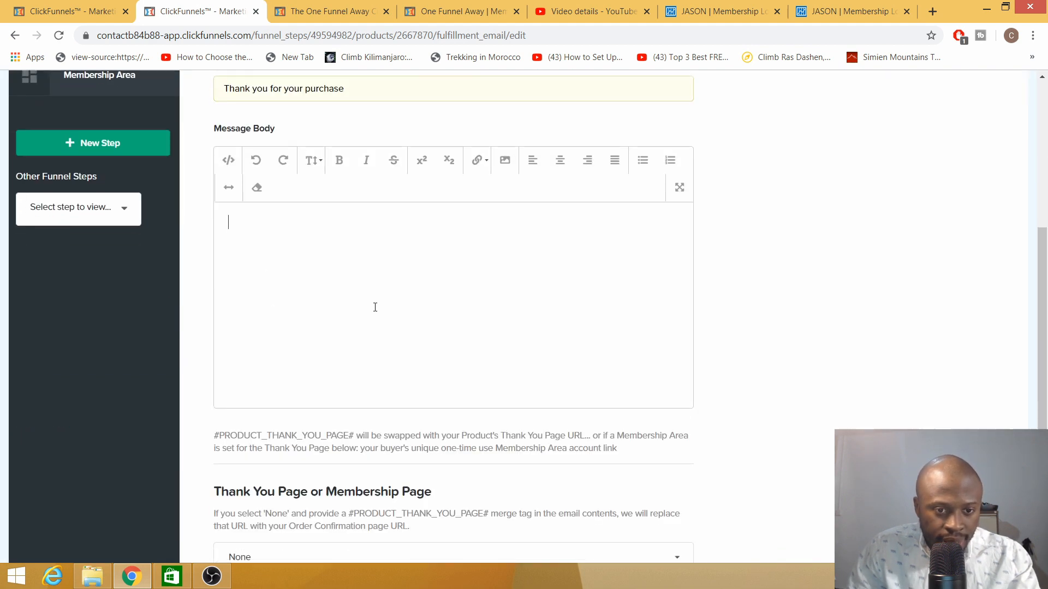
pyautogui.scroll(4, 440, 244)
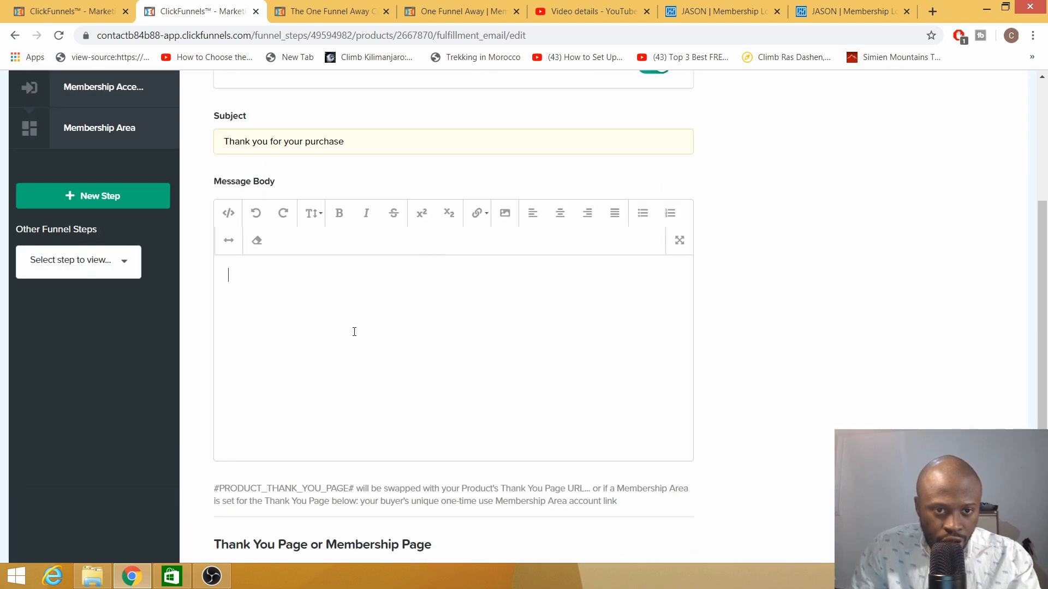
pyautogui.scroll(-4, 353, 332)
pyautogui.click(660, 454)
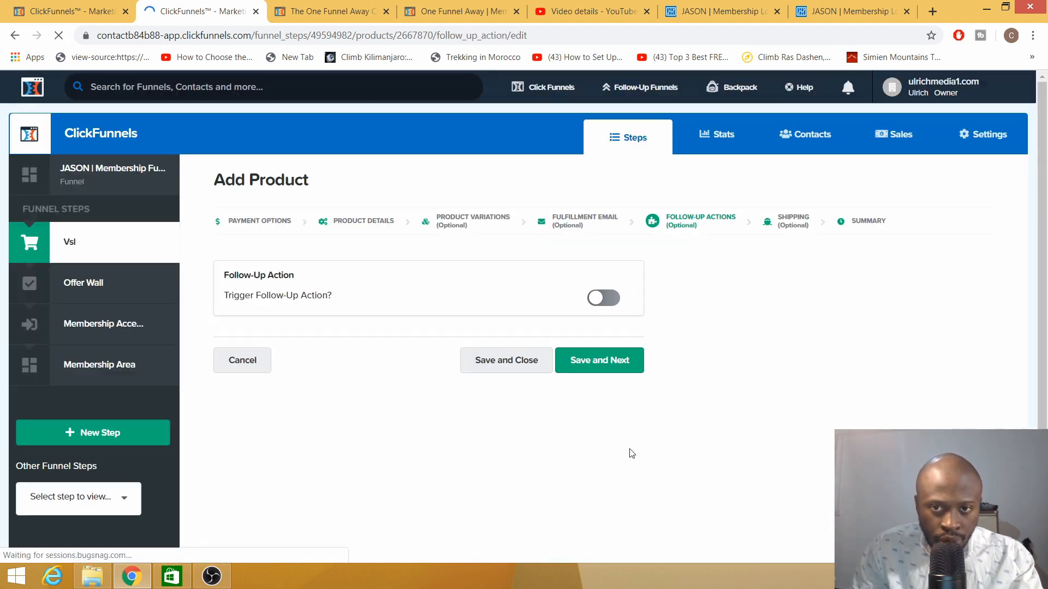
# Enable the follow-up action without selecting an integration, and save the coaching session as a non-physical product
pyautogui.click(603, 299)
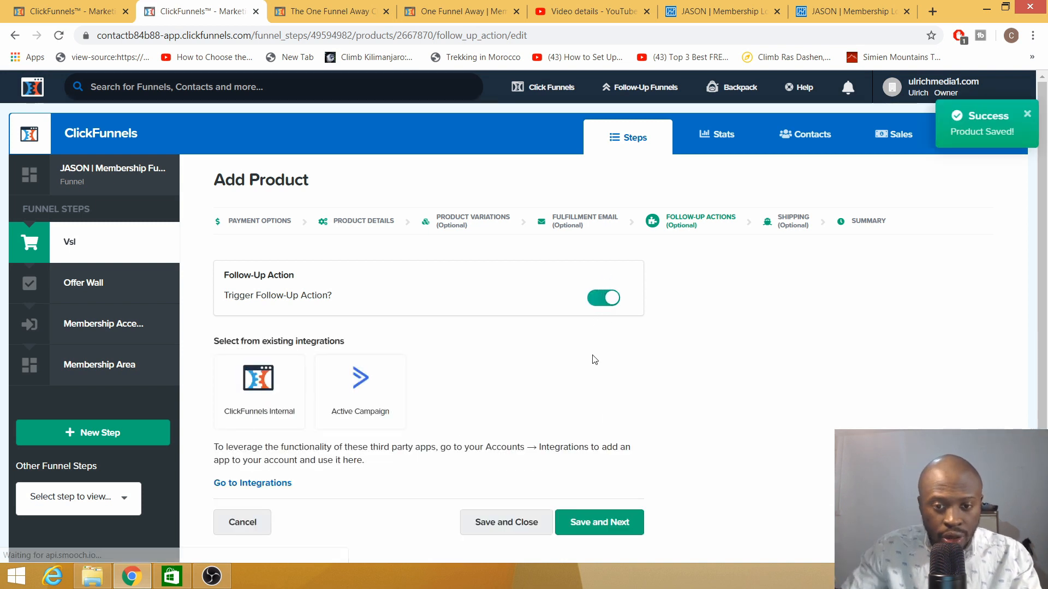
pyautogui.click(598, 515)
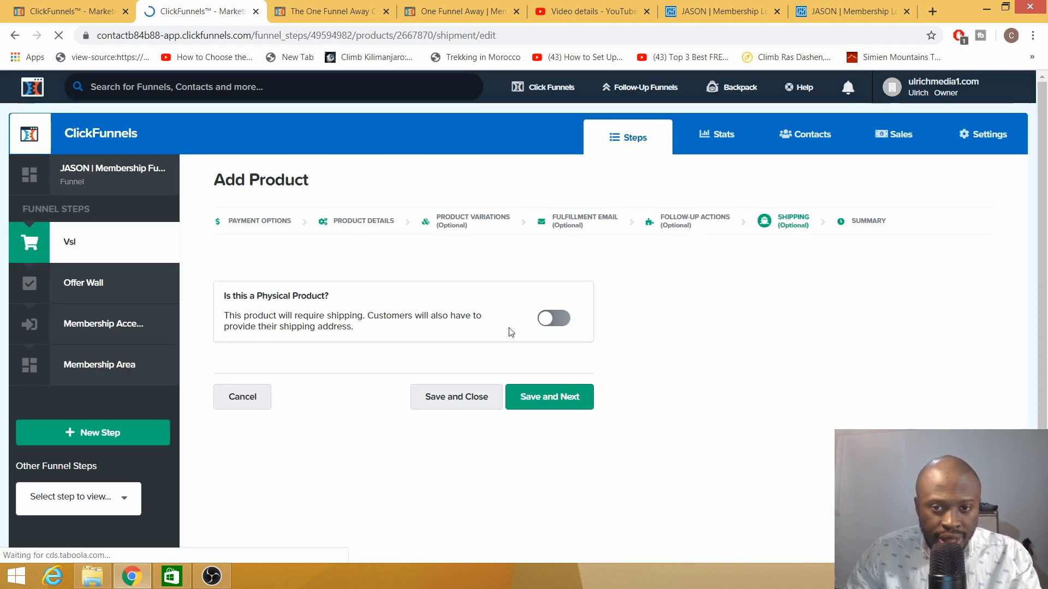
pyautogui.click(553, 401)
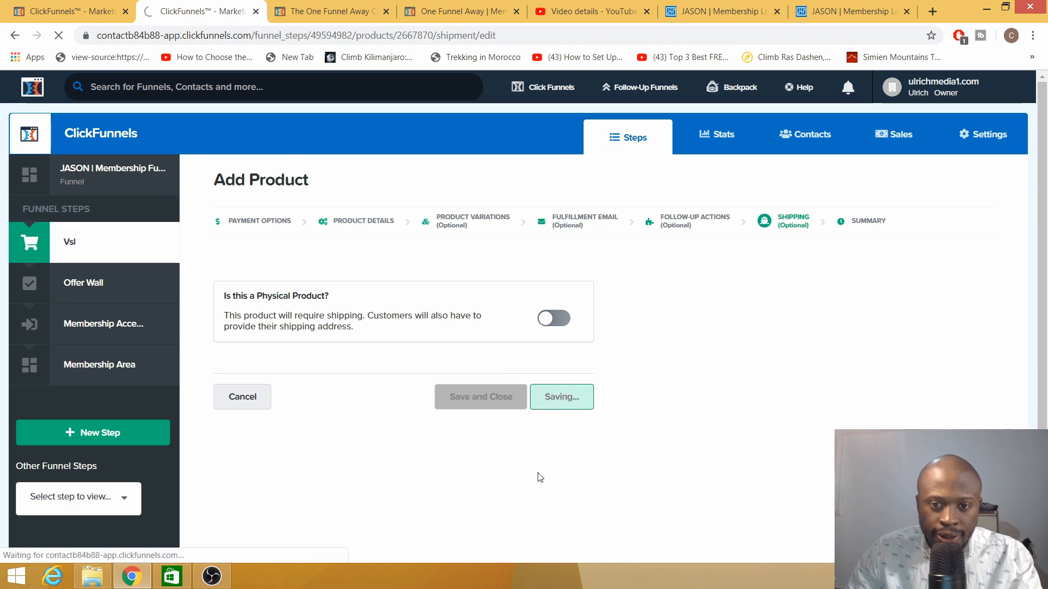
pyautogui.scroll(-1, 520, 389)
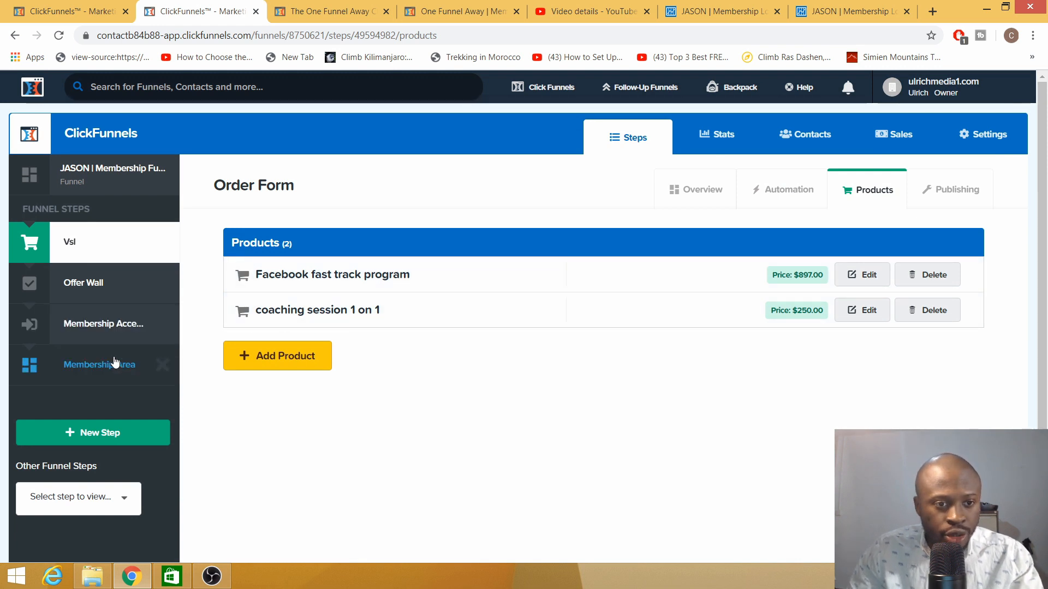
# Update the Membership Area step's page with its existing name and path, and start a new lesson from its overview
pyautogui.click(82, 376)
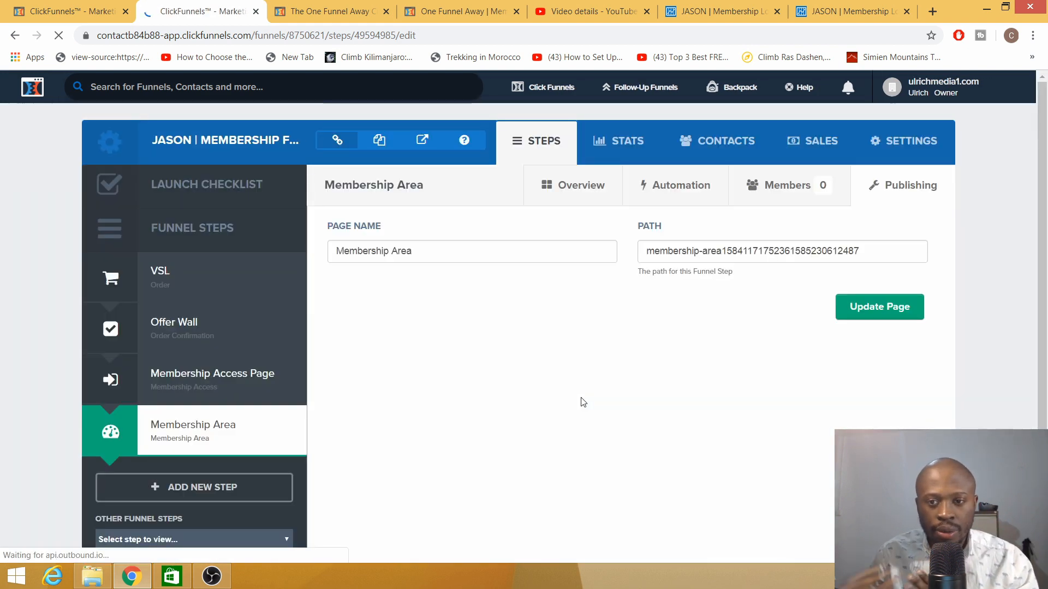
pyautogui.click(878, 311)
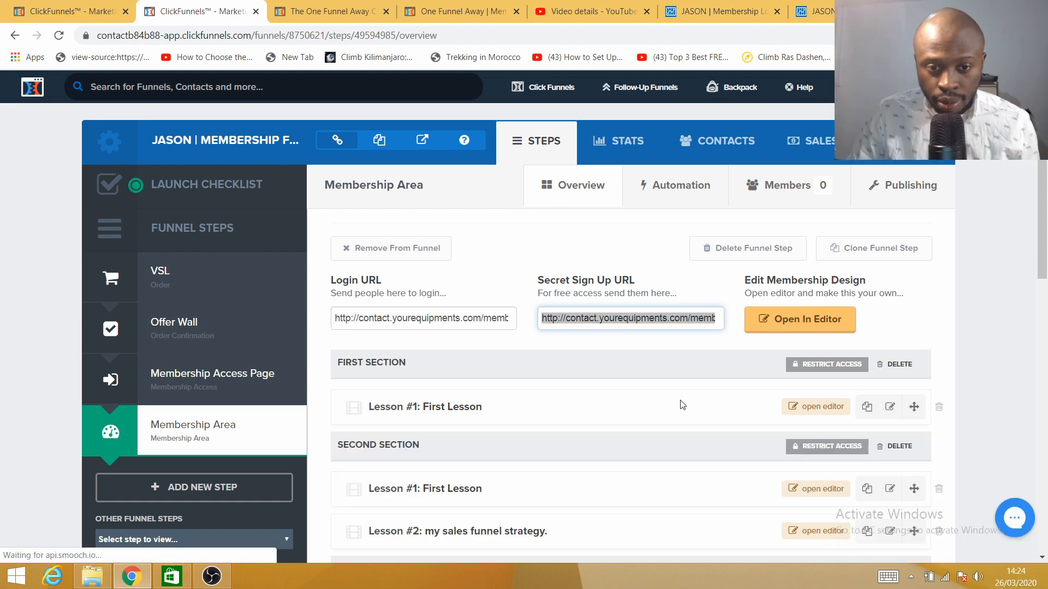
pyautogui.scroll(-5, 713, 377)
pyautogui.scroll(-5, 713, 389)
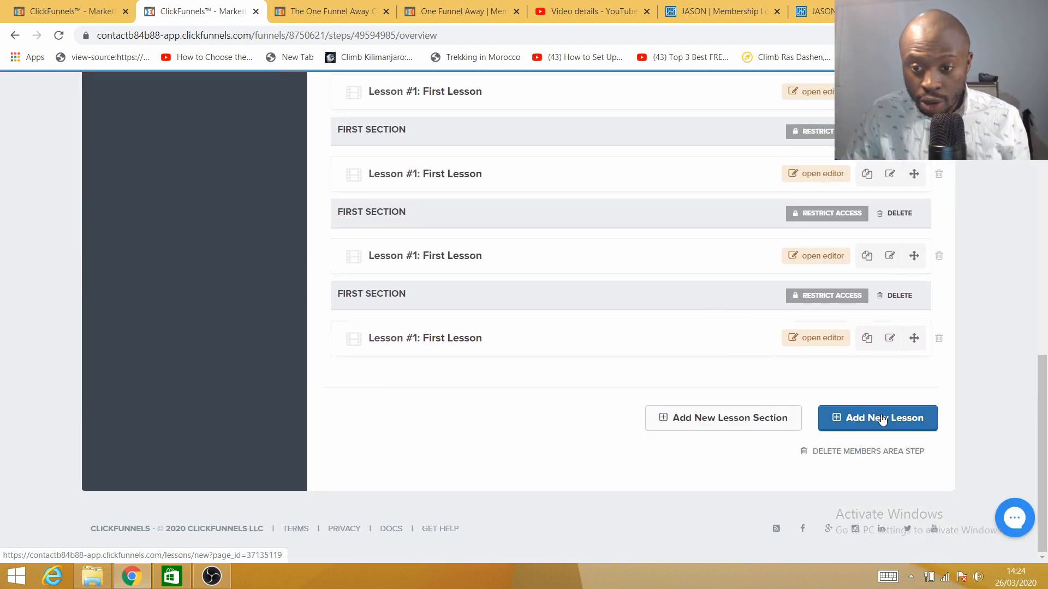
pyautogui.click(880, 418)
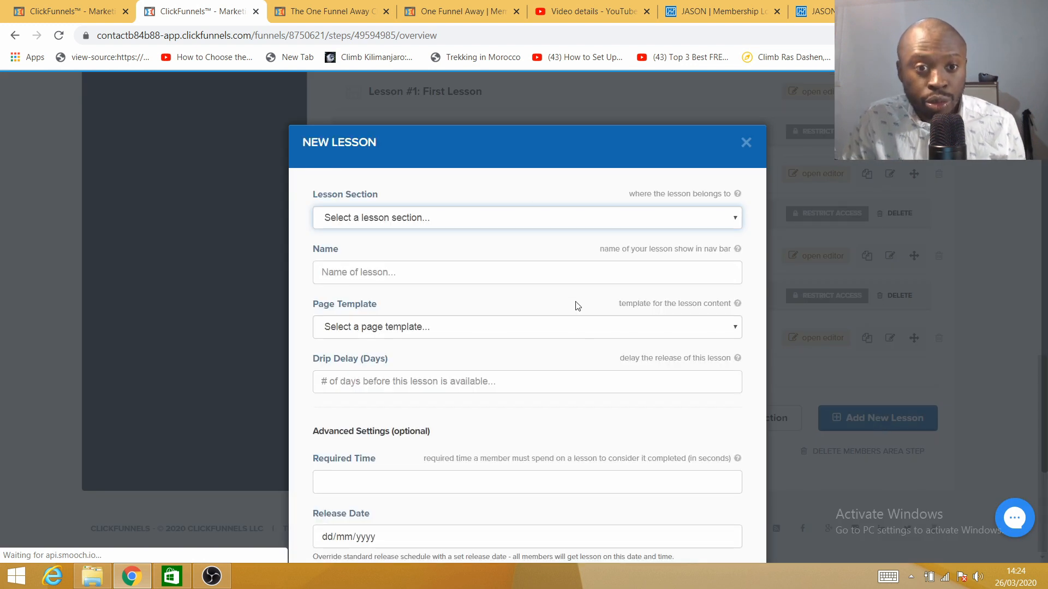
# Assign the new lesson to the first "First Section" entry and name it "fast track course"
pyautogui.click(513, 221)
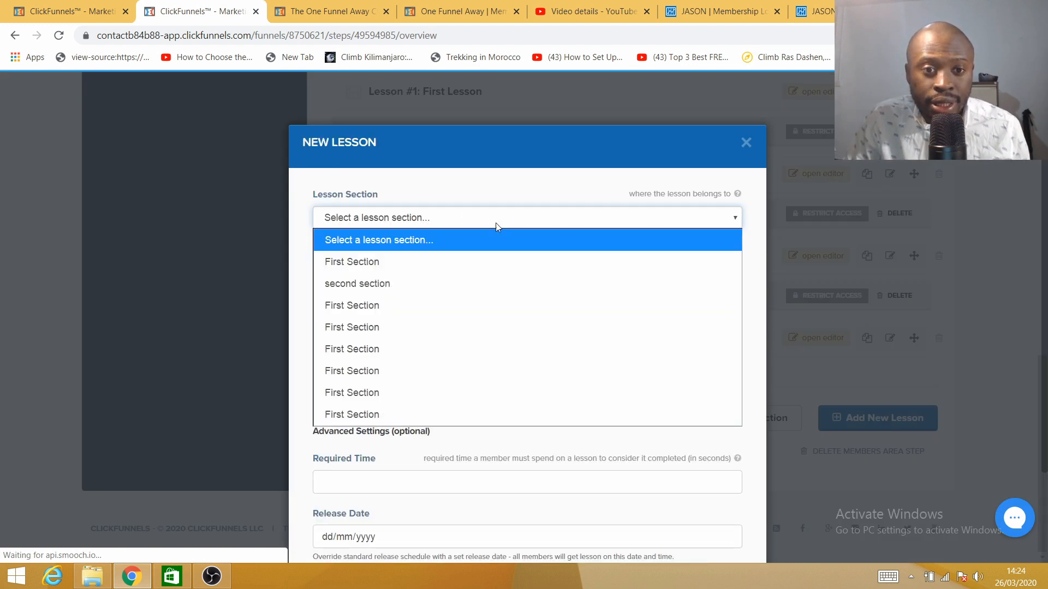
pyautogui.click(424, 236)
pyautogui.click(438, 224)
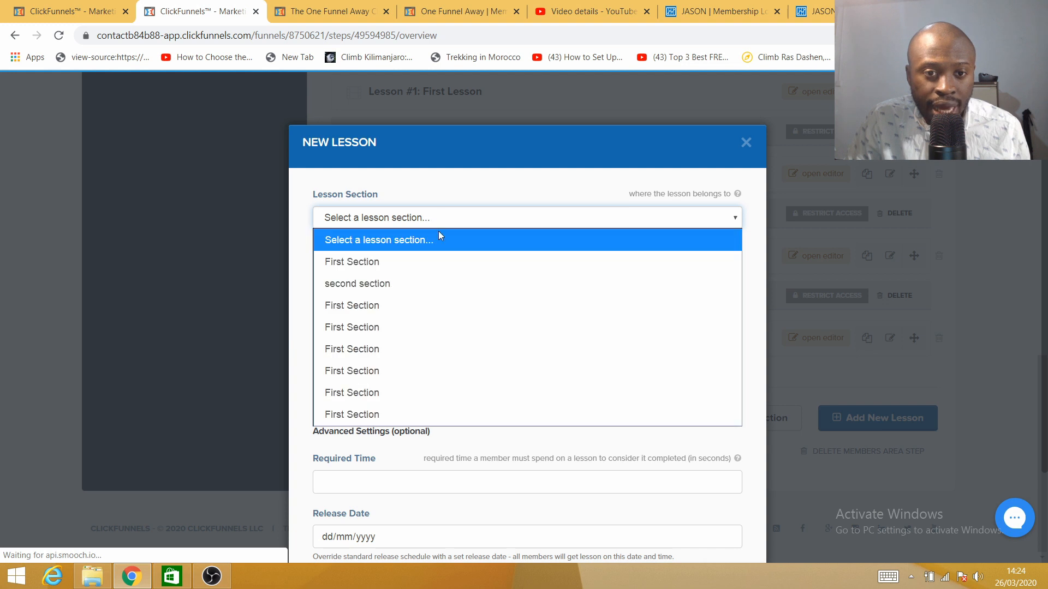
pyautogui.click(396, 262)
pyautogui.click(363, 273)
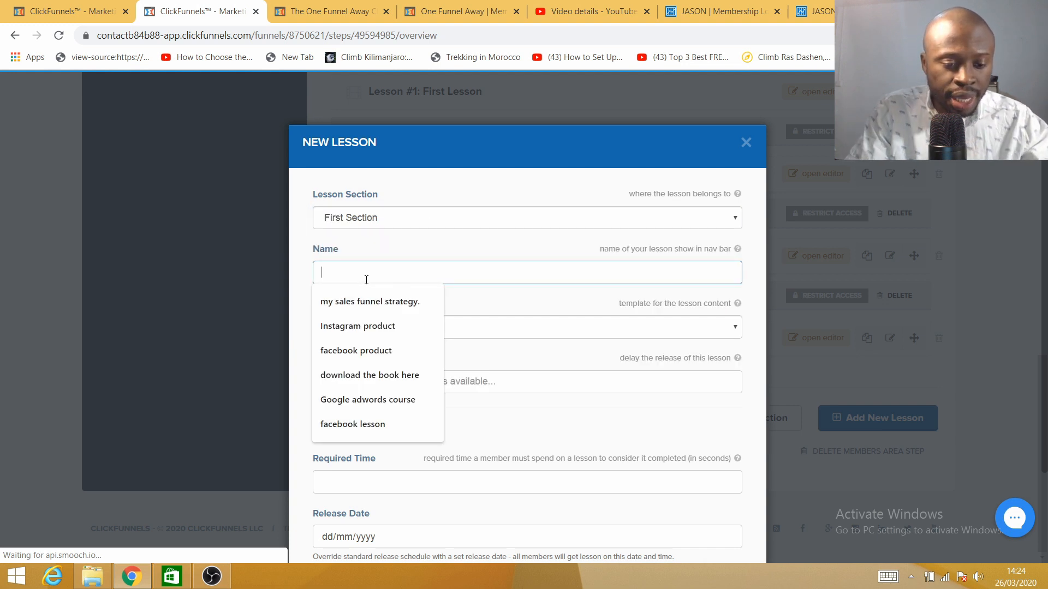
pyautogui.write('fast')
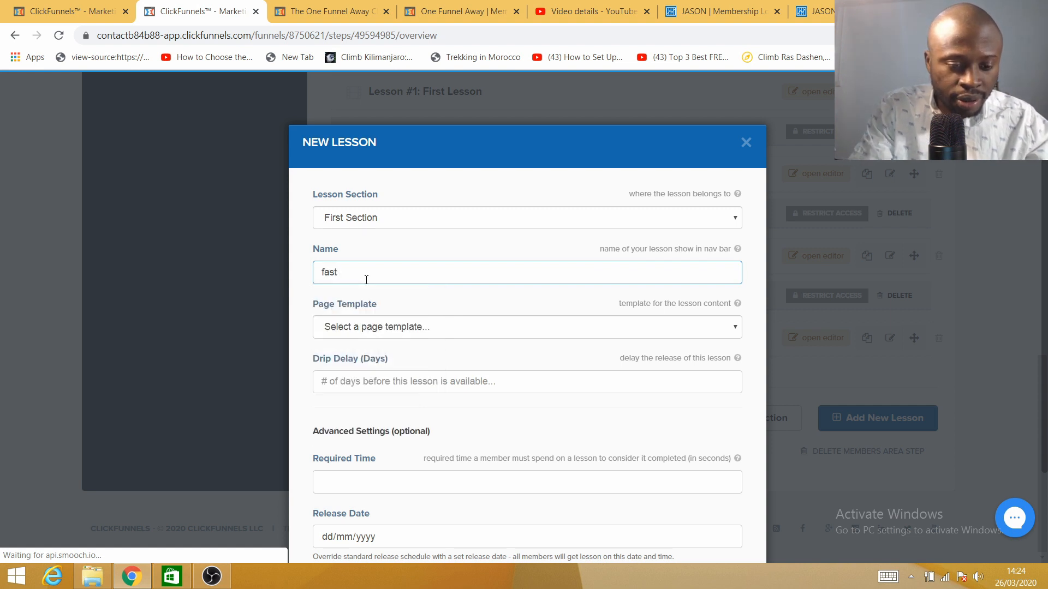
pyautogui.write(' course')
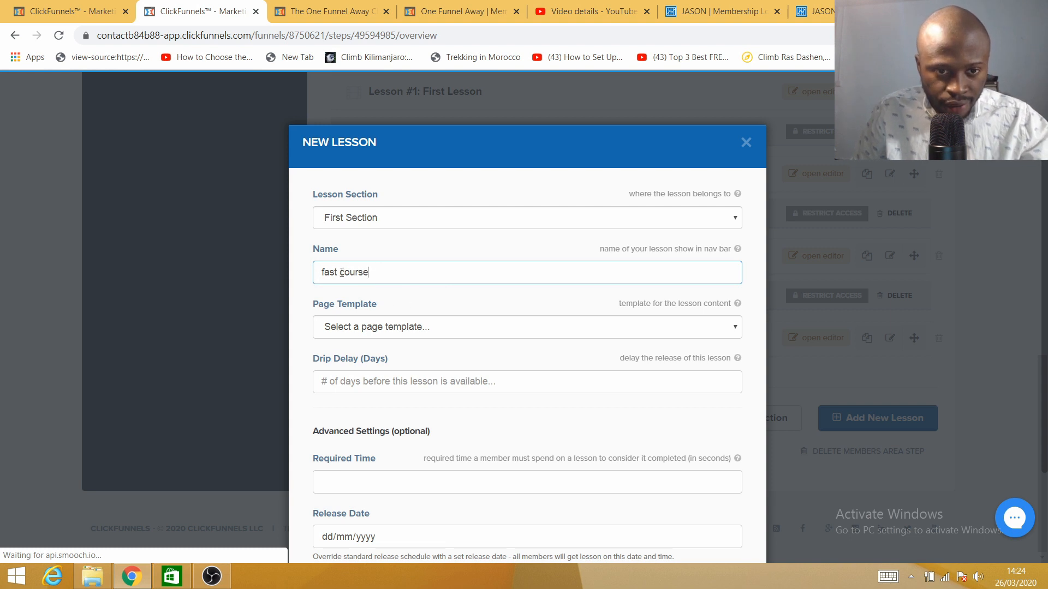
pyautogui.write('trac')
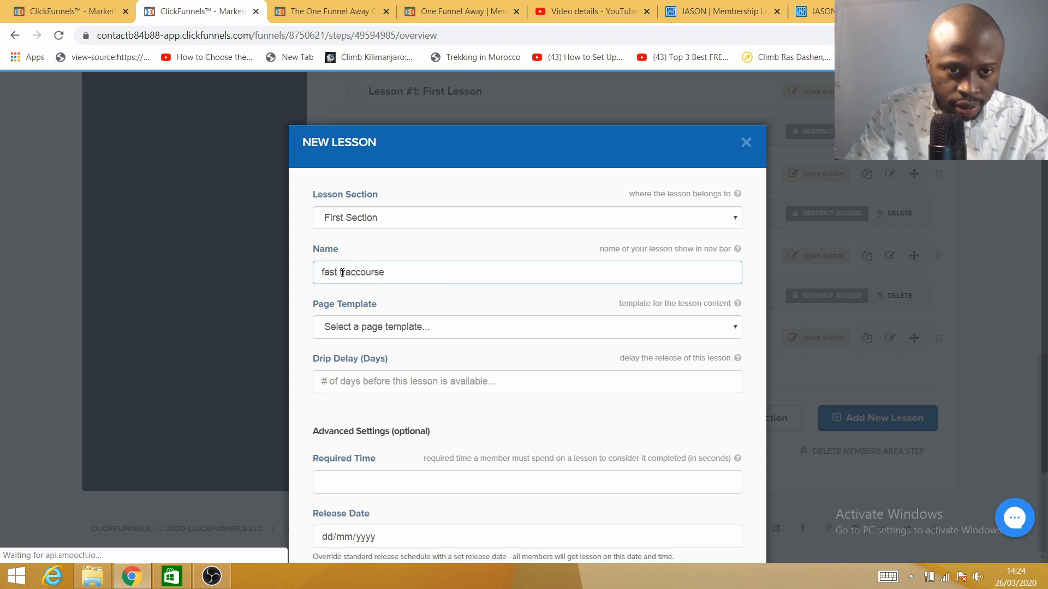
pyautogui.write('k')
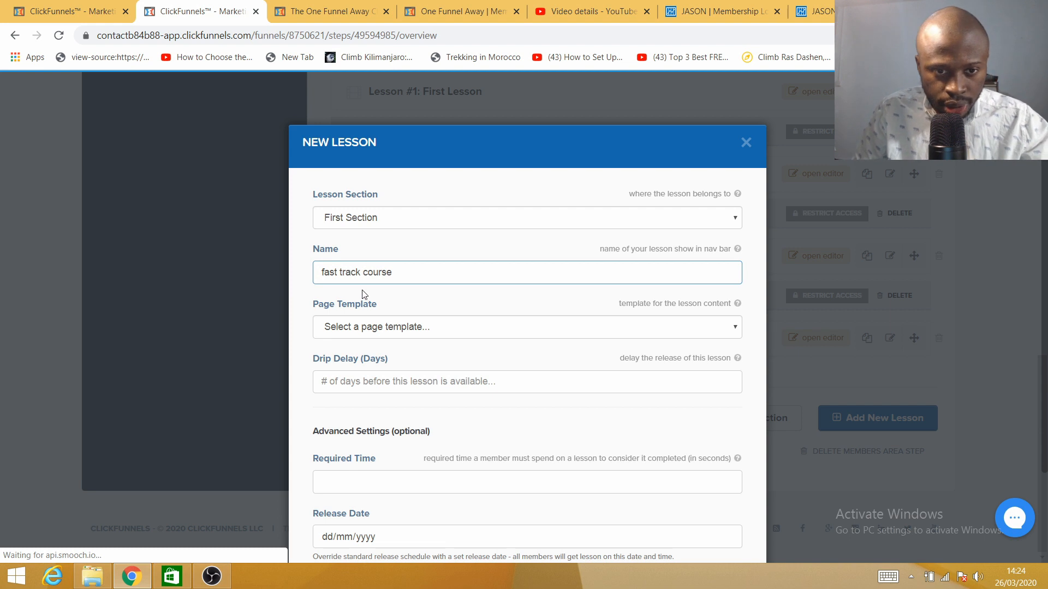
# Choose the Video Lesson page template and create the lesson with the drip delay and advanced settings left empty
pyautogui.click(410, 334)
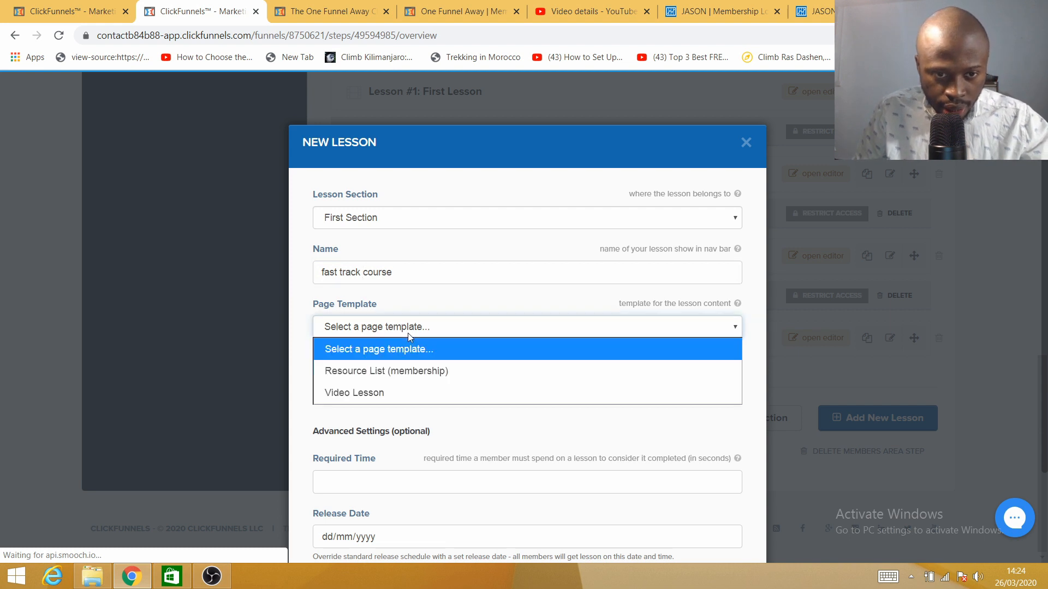
pyautogui.click(366, 393)
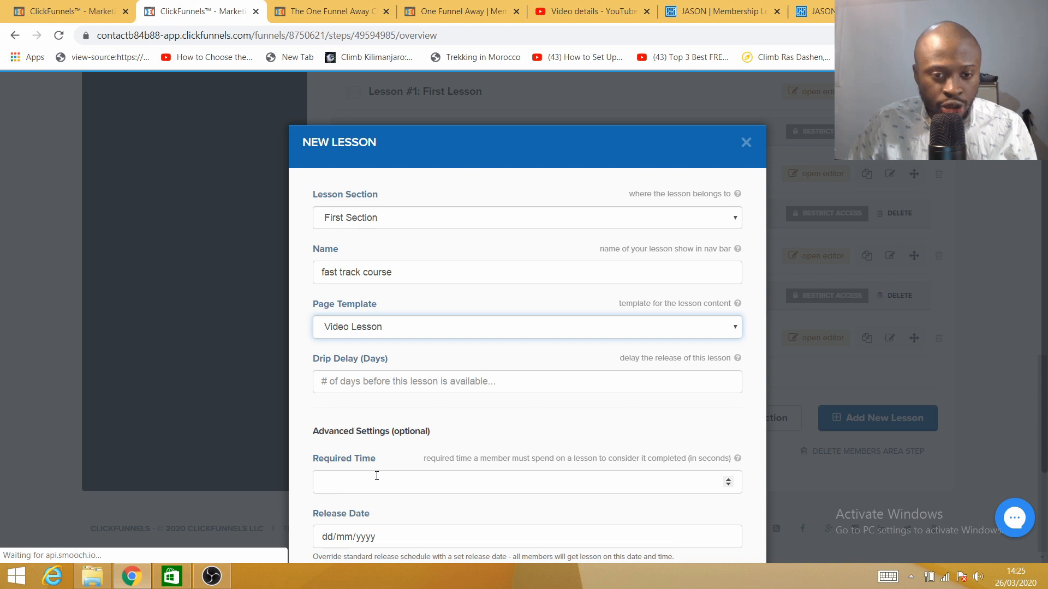
pyautogui.scroll(-1, 376, 476)
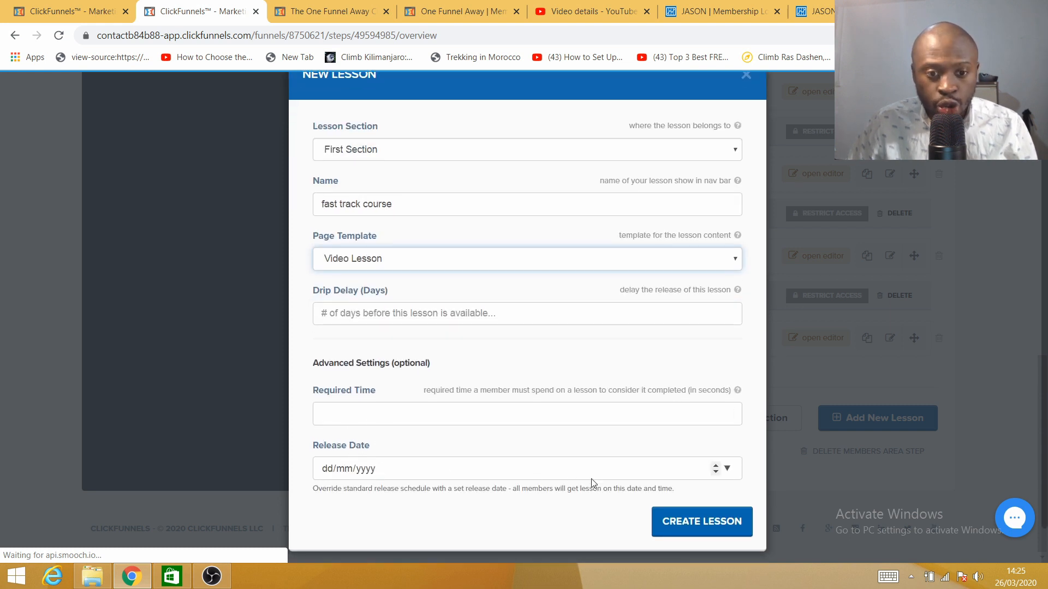
pyautogui.click(690, 529)
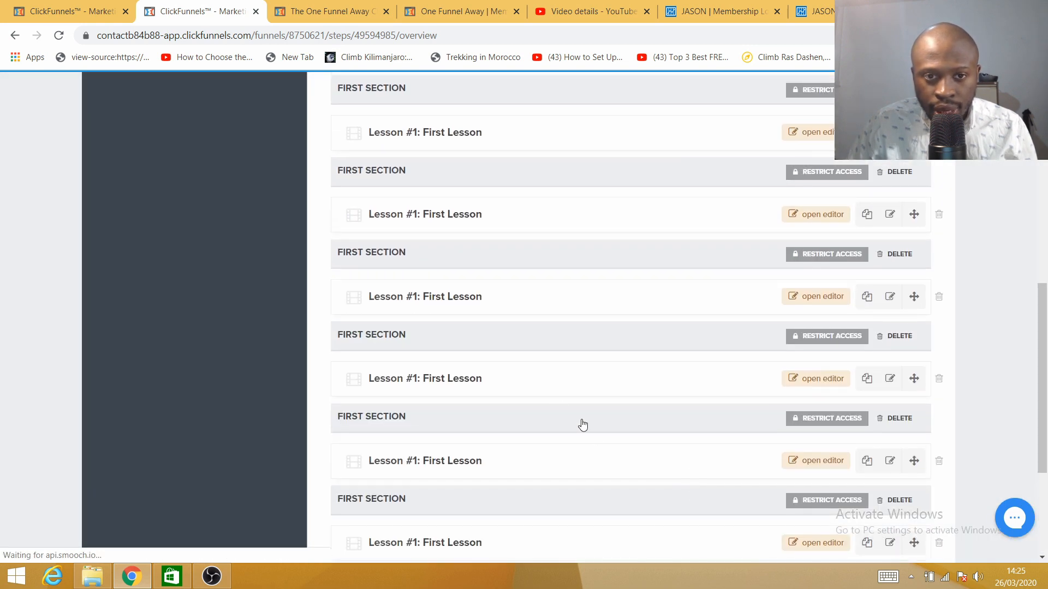
# Delete the "my sales funnel strategy." lesson from the second section of the membership area
pyautogui.scroll(8, 538, 374)
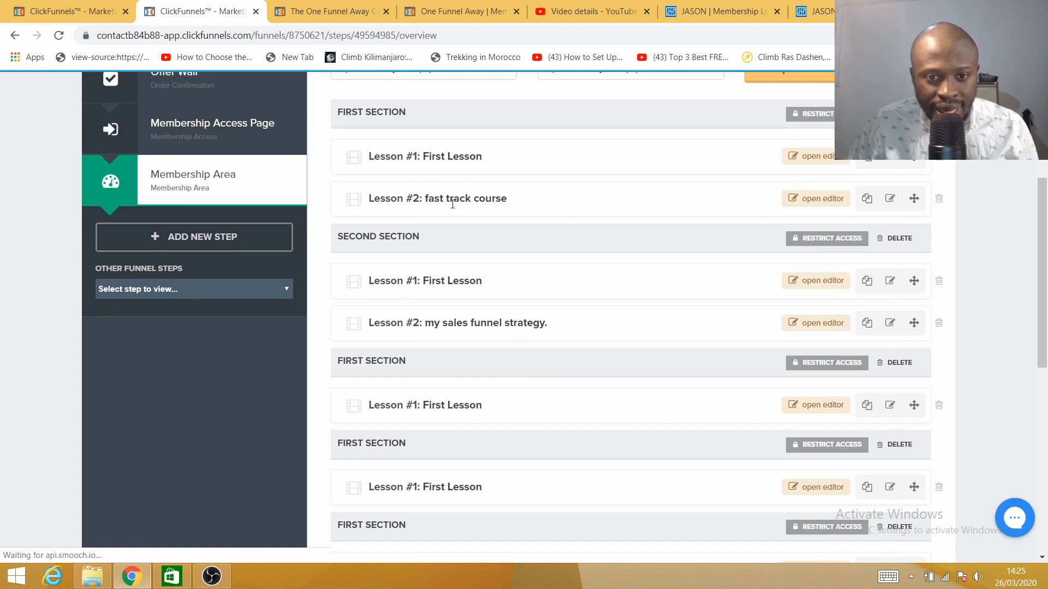
pyautogui.scroll(3, 455, 204)
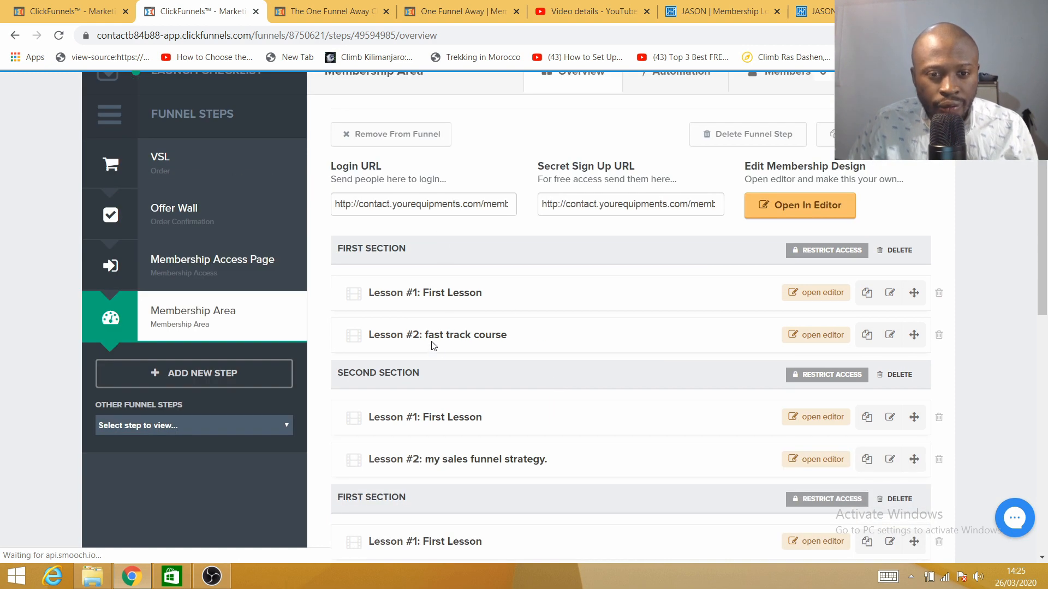
pyautogui.scroll(-5, 662, 379)
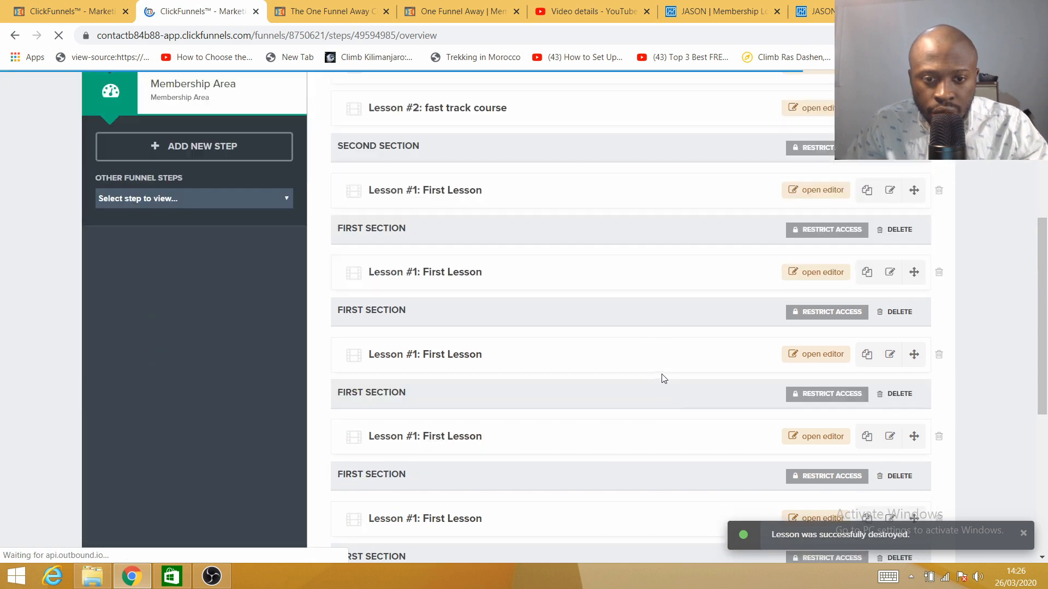
# Start another new lesson in the second section and name it "Instagram product"
pyautogui.scroll(4, 601, 388)
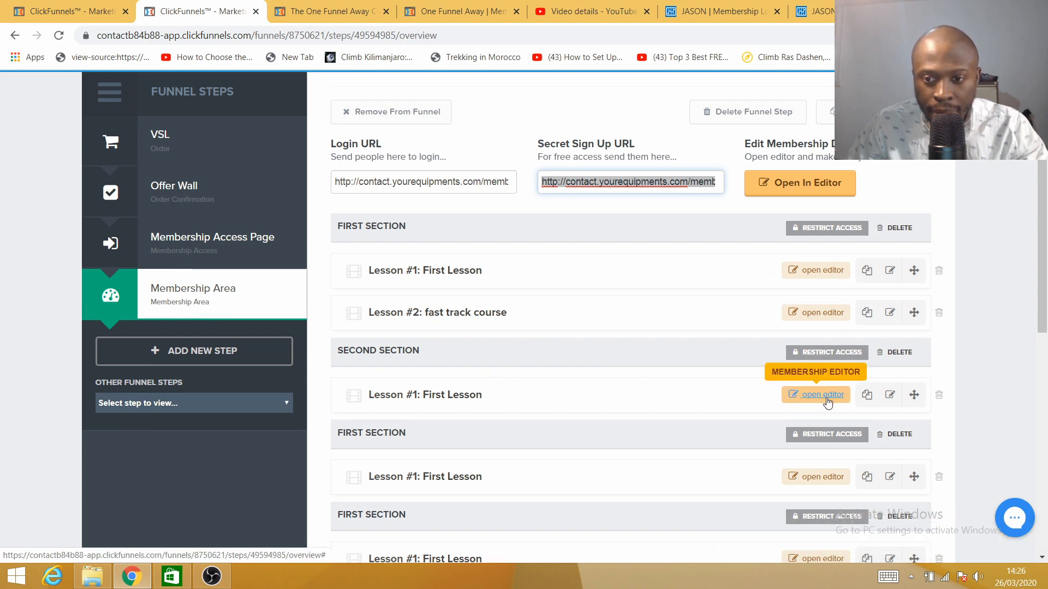
pyautogui.scroll(-3, 773, 404)
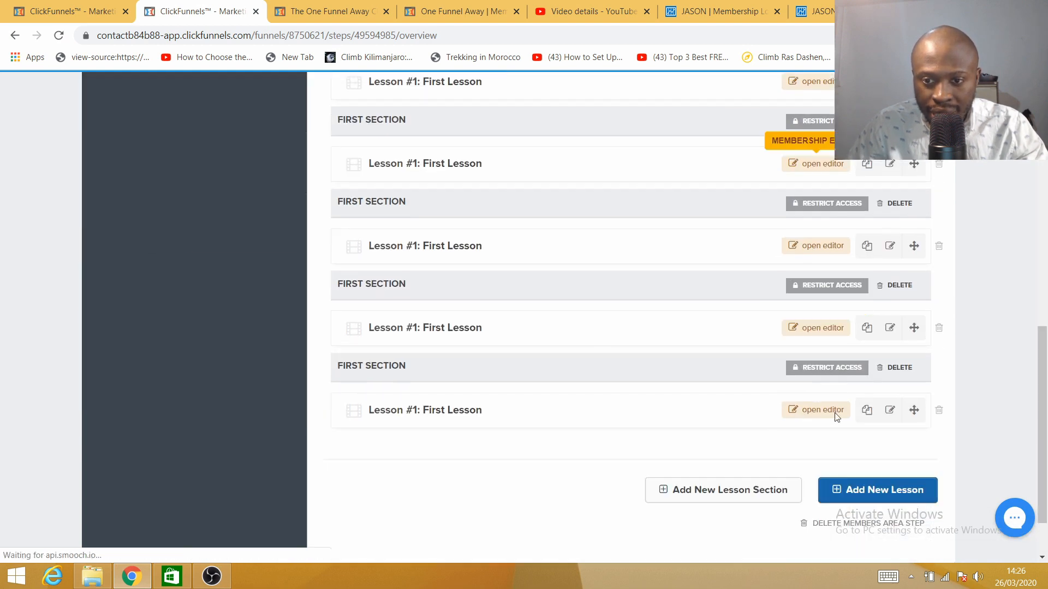
pyautogui.click(857, 491)
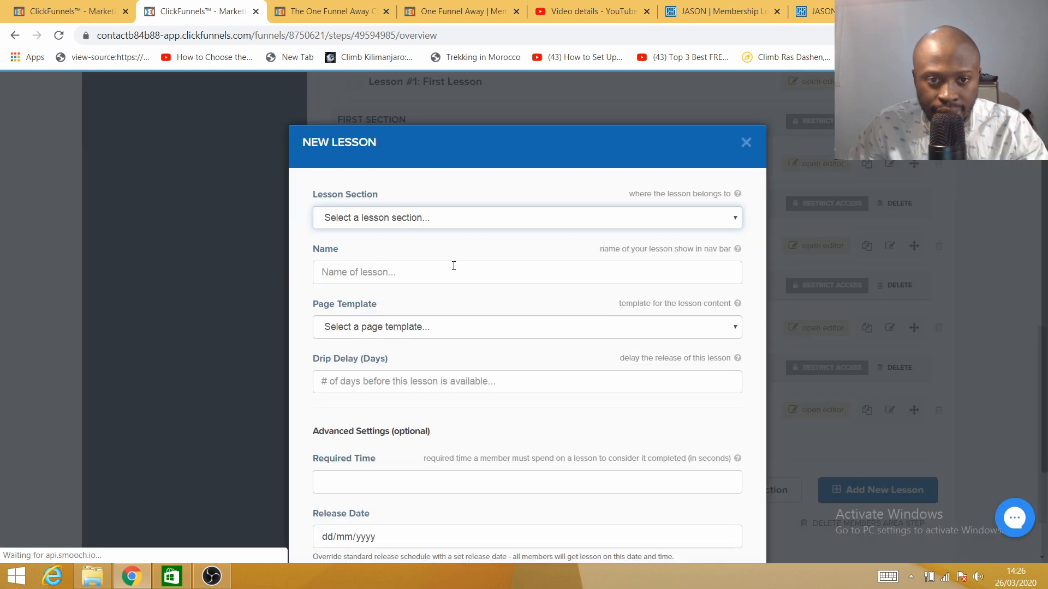
pyautogui.click(642, 219)
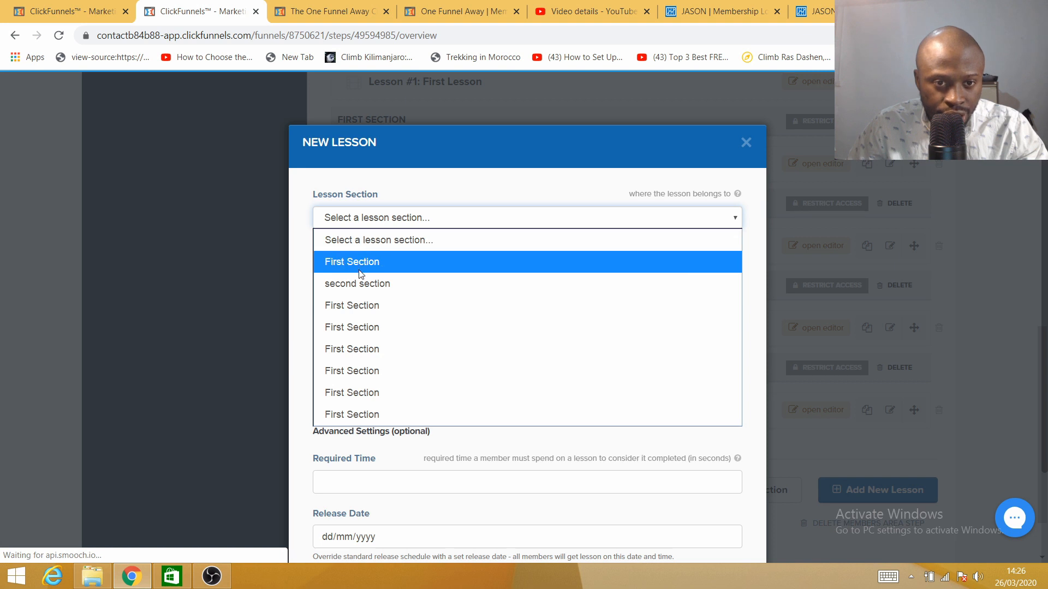
pyautogui.click(360, 283)
pyautogui.click(376, 279)
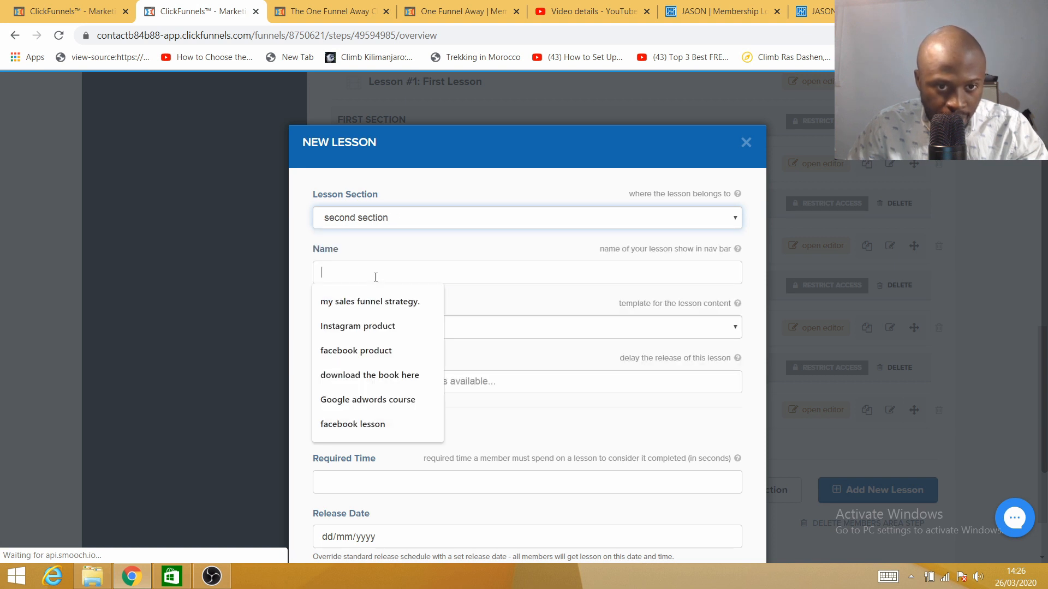
pyautogui.click(363, 327)
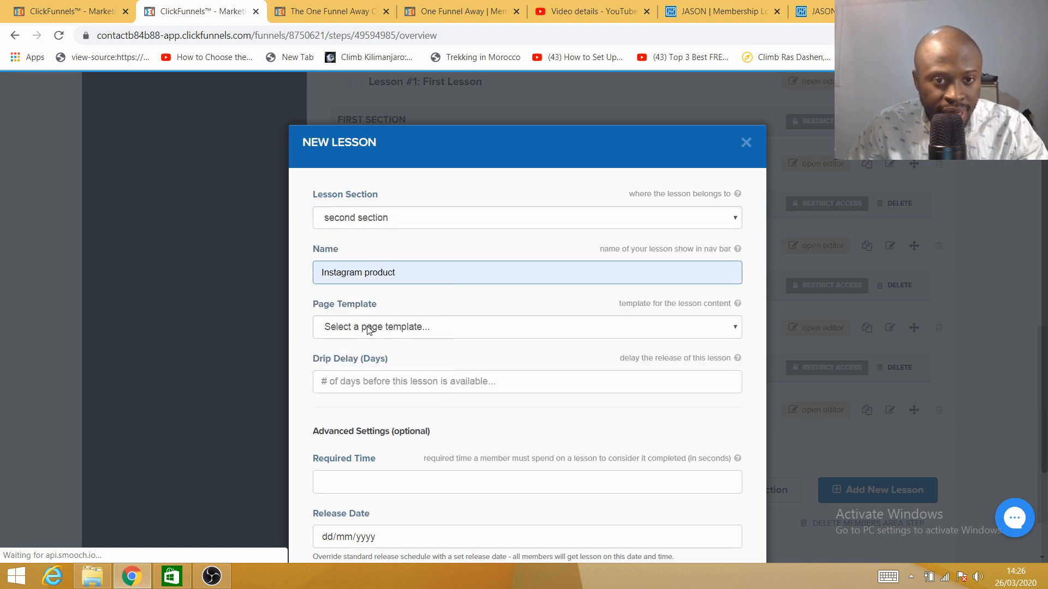
# Choose the Resource List (membership) page template and create the "Instagram product" lesson with the drip delay and advanced settings left empty
pyautogui.click(478, 335)
pyautogui.click(381, 372)
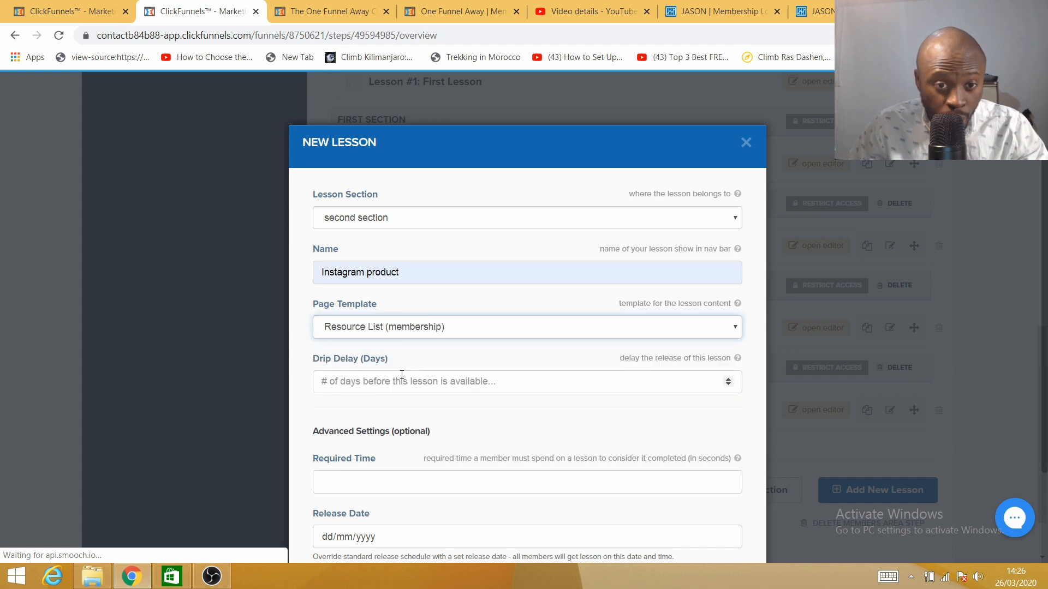
pyautogui.scroll(-2, 391, 405)
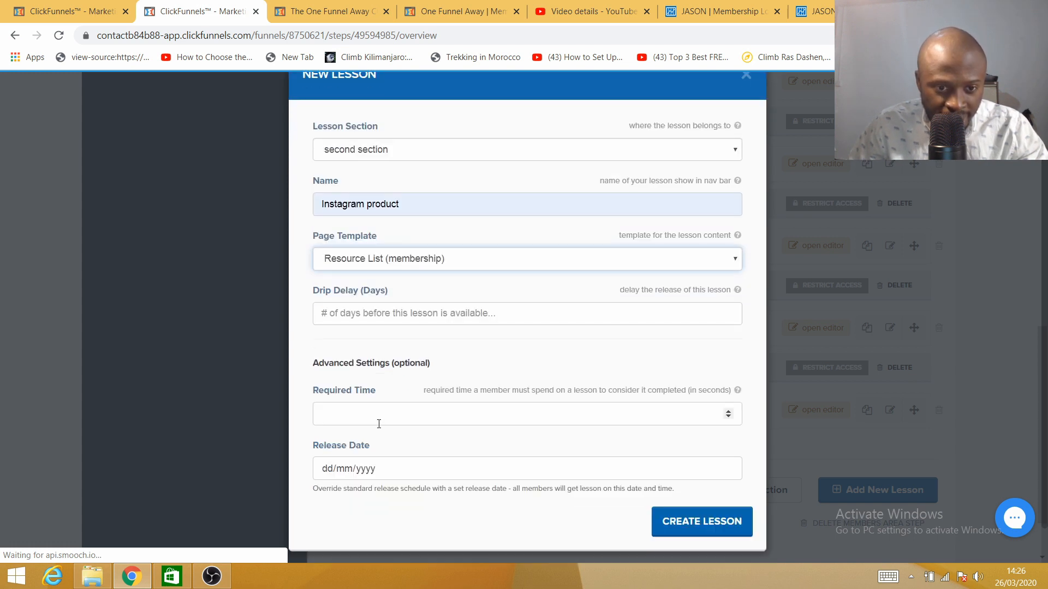
pyautogui.click(691, 480)
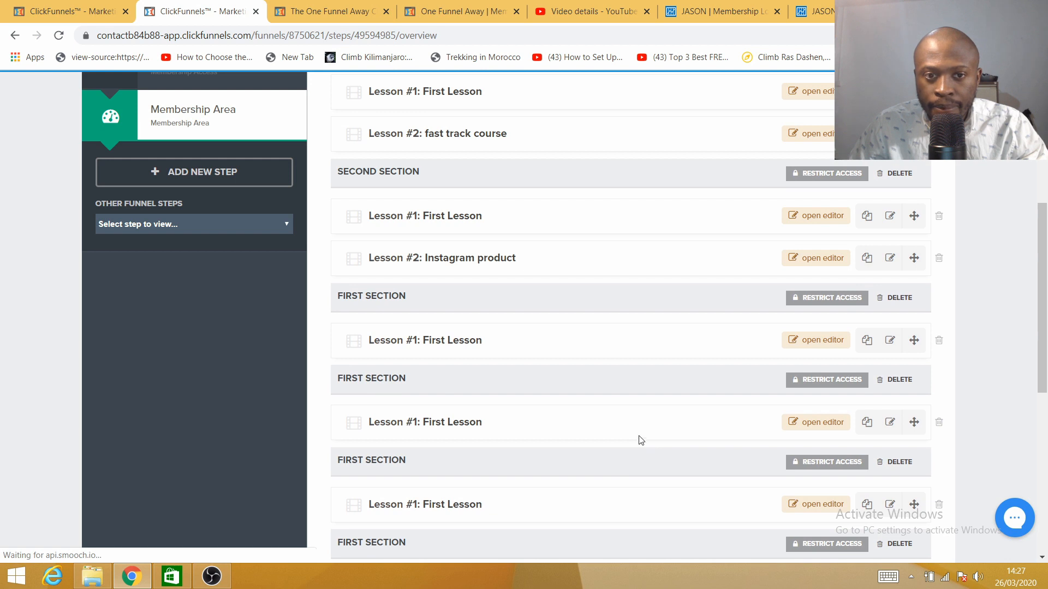
# Open the "fast track course" lesson in the membership editor and look over its page layout
pyautogui.scroll(4, 639, 438)
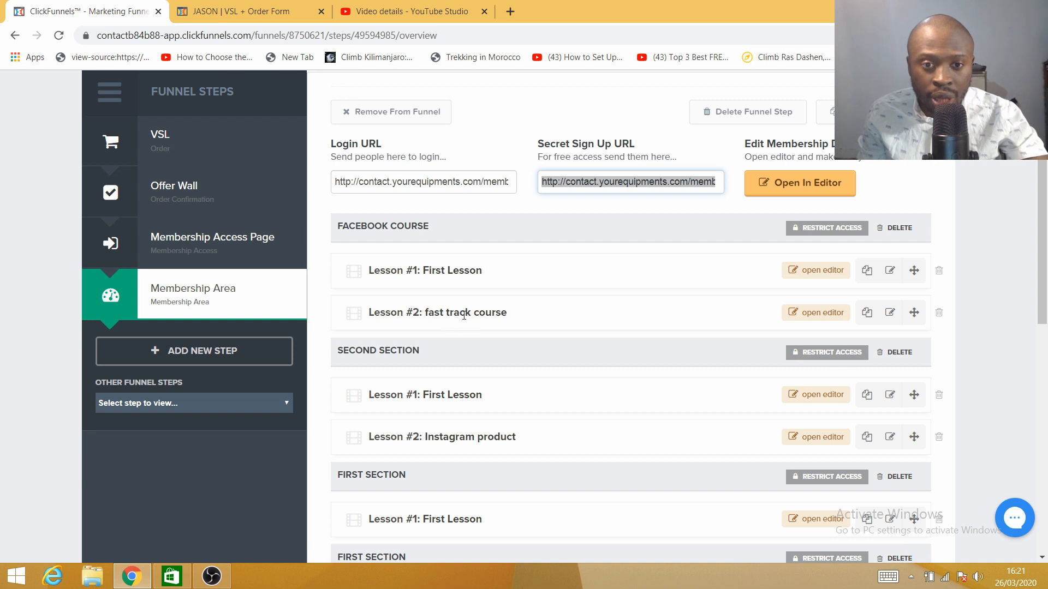
pyautogui.click(811, 314)
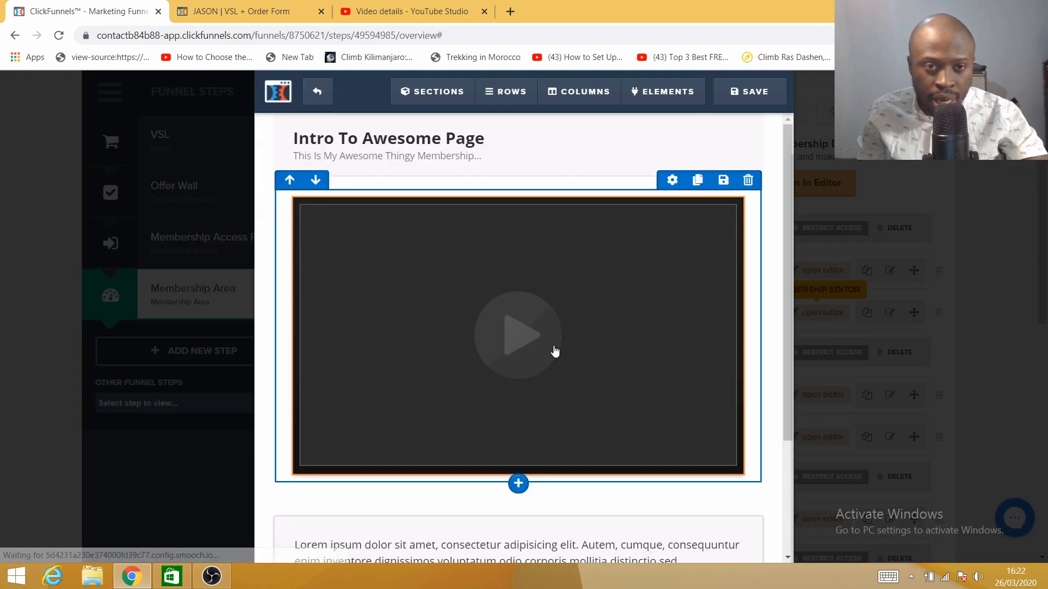
pyautogui.scroll(-2, 611, 303)
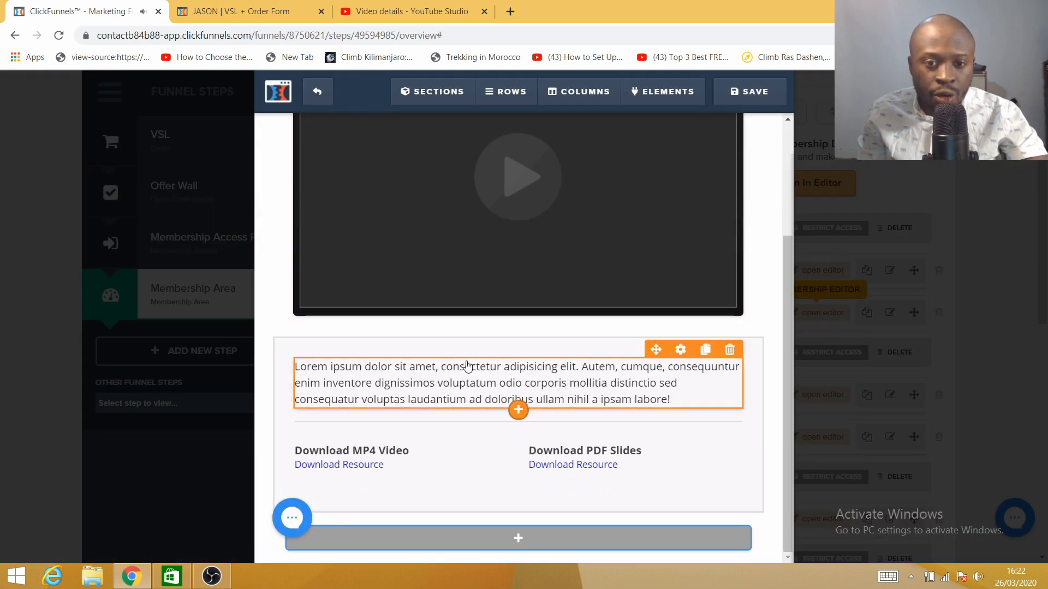
pyautogui.scroll(2, 467, 366)
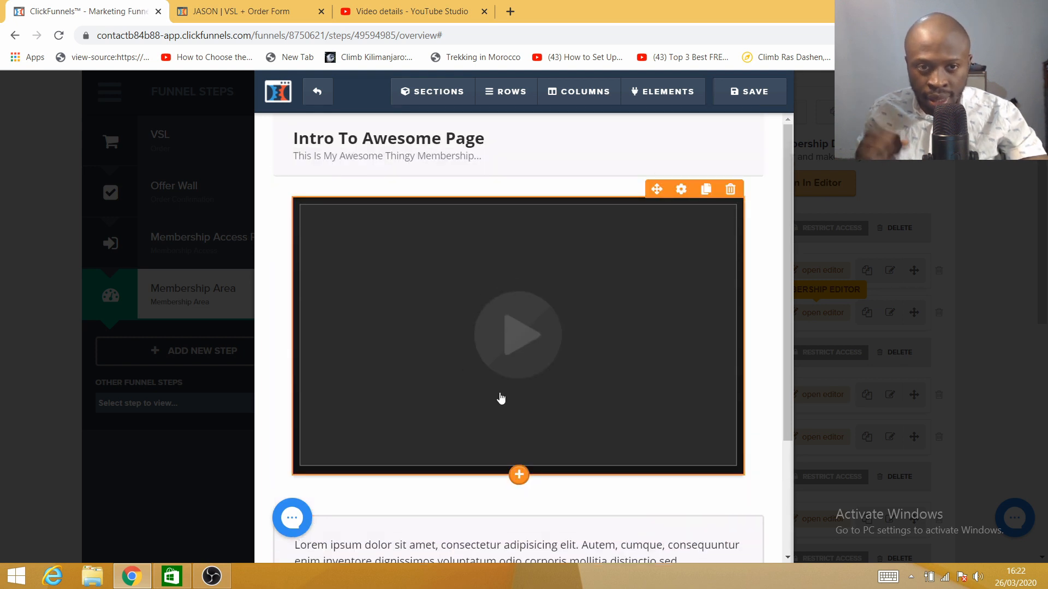
# Replace the lesson page's "Intro To Awesome Page" headline with "facebook pixel"
pyautogui.click(428, 140)
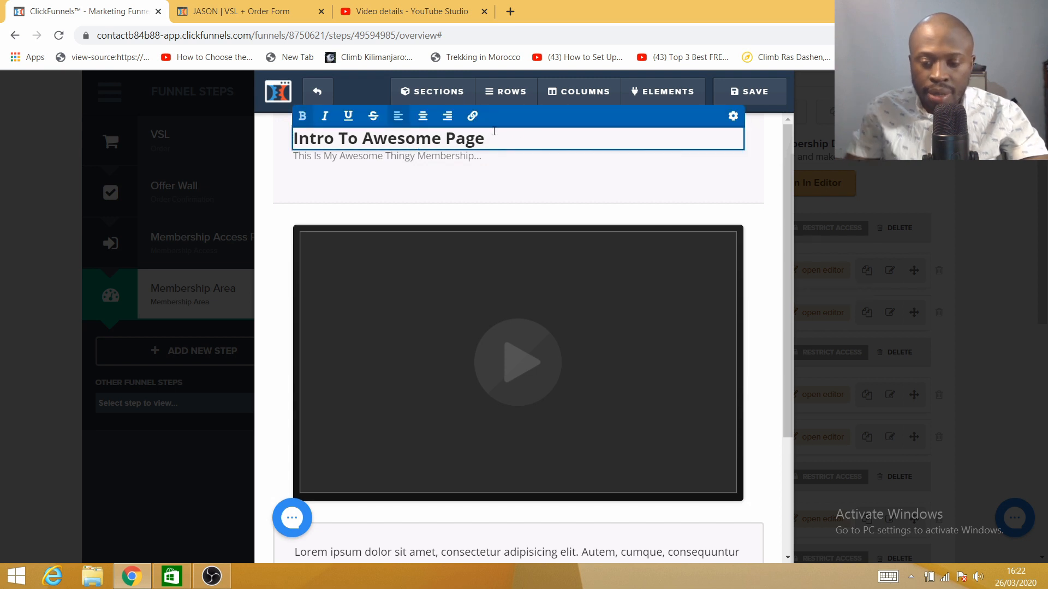
pyautogui.press('BackSpace')
pyautogui.press('BackSpace')
pyautogui.press('BackSpace')
pyautogui.press('BackSpace')
pyautogui.press('BackSpace')
pyautogui.press('BackSpace')
pyautogui.press('BackSpace')
pyautogui.press('BackSpace')
pyautogui.press('BackSpace')
pyautogui.press('BackSpace')
pyautogui.press('BackSpace')
pyautogui.press('BackSpace')
pyautogui.press('BackSpace')
pyautogui.press('BackSpace')
pyautogui.press('BackSpace')
pyautogui.press('BackSpace')
pyautogui.press('BackSpace')
pyautogui.press('BackSpace')
pyautogui.press('BackSpace')
pyautogui.press('BackSpace')
pyautogui.press('BackSpace')
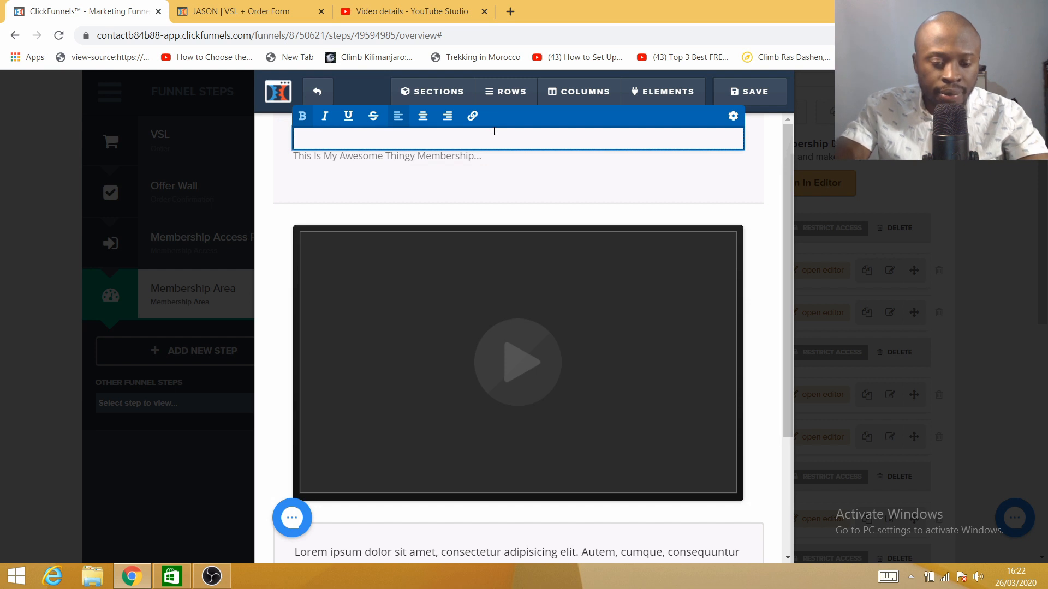
pyautogui.write('fa')
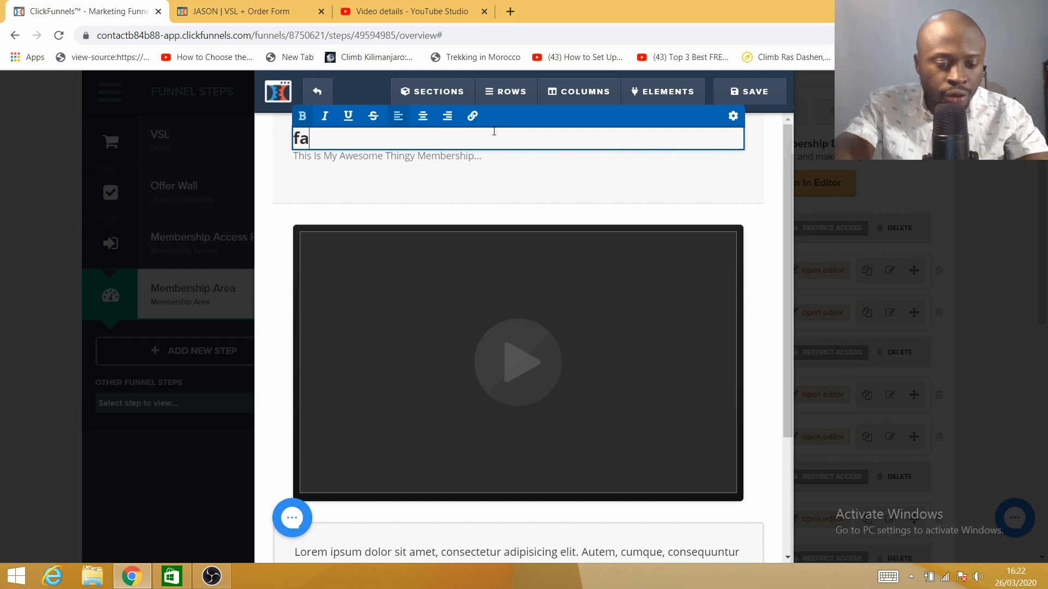
pyautogui.write('cebook ')
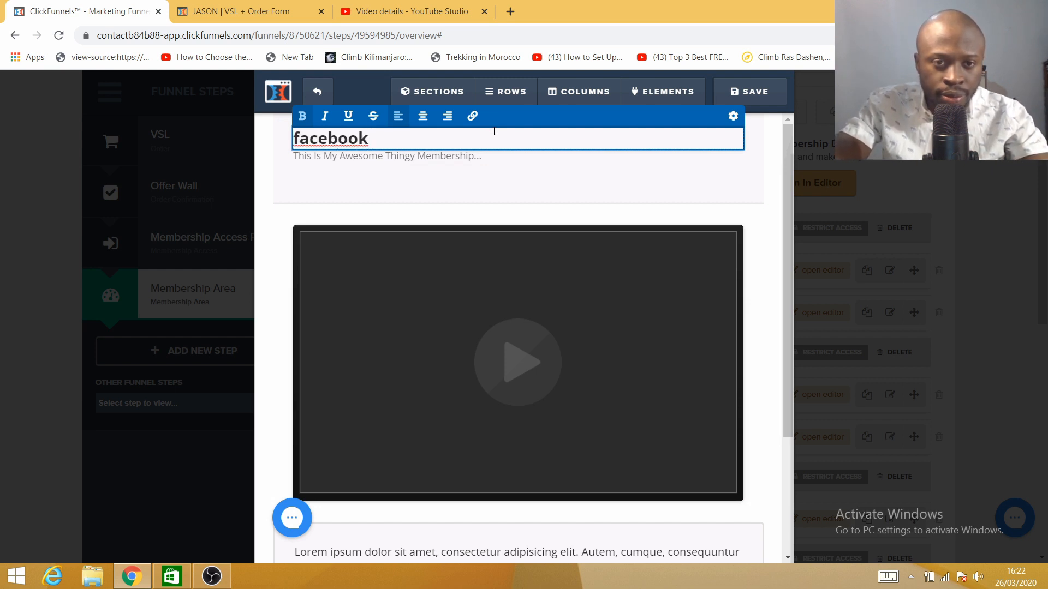
pyautogui.write('pixel')
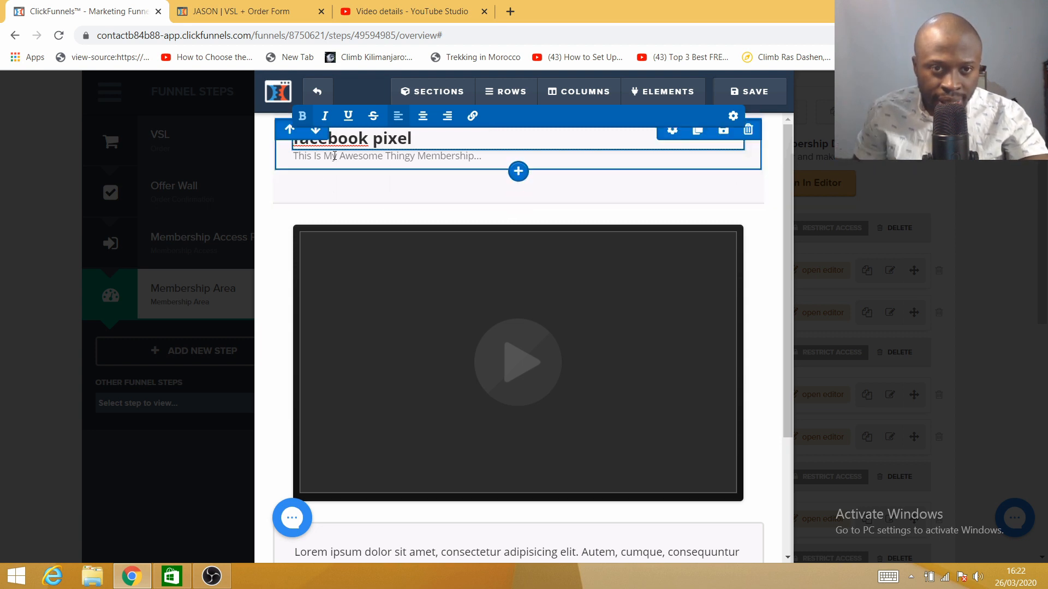
# Examine the lesson page's subheadline, the description text below the video and the download resources
pyautogui.click(402, 168)
pyautogui.click(428, 156)
pyautogui.click(476, 163)
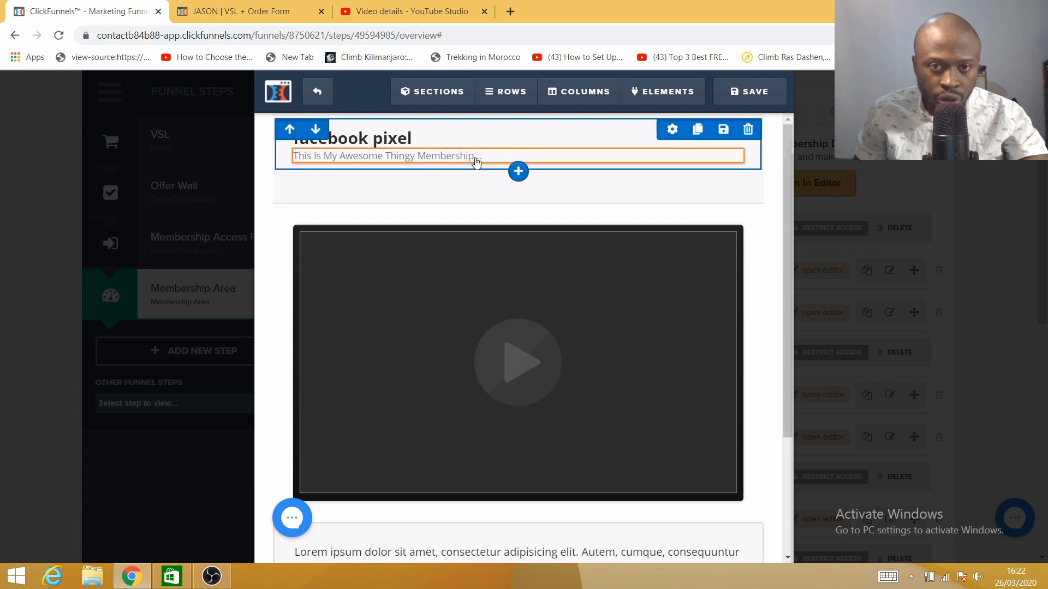
pyautogui.click(477, 156)
pyautogui.scroll(-3, 391, 311)
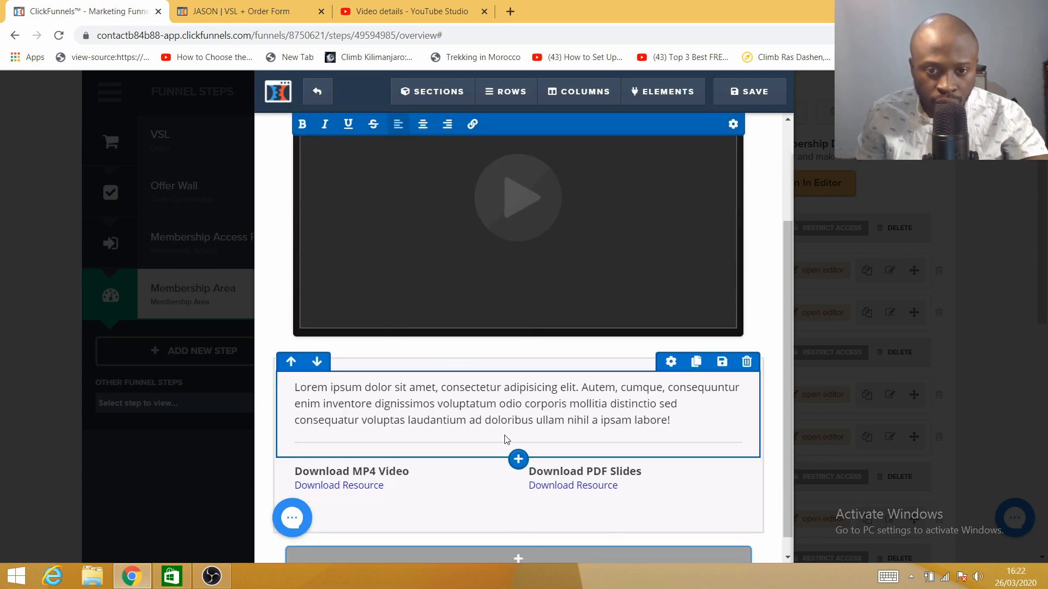
pyautogui.click(508, 396)
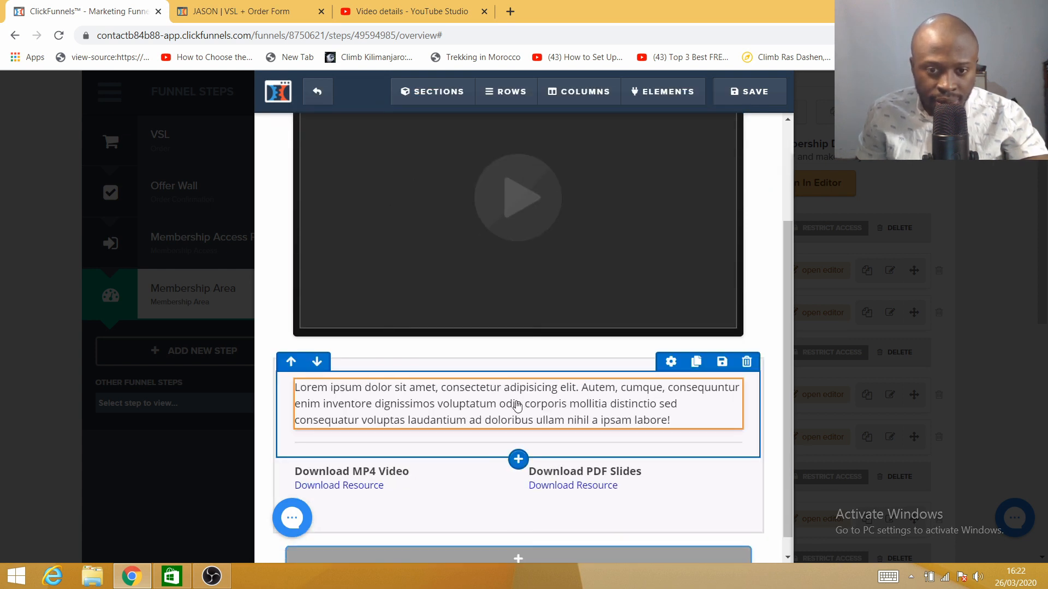
pyautogui.moveTo(679, 425); pyautogui.dragTo(344, 404)
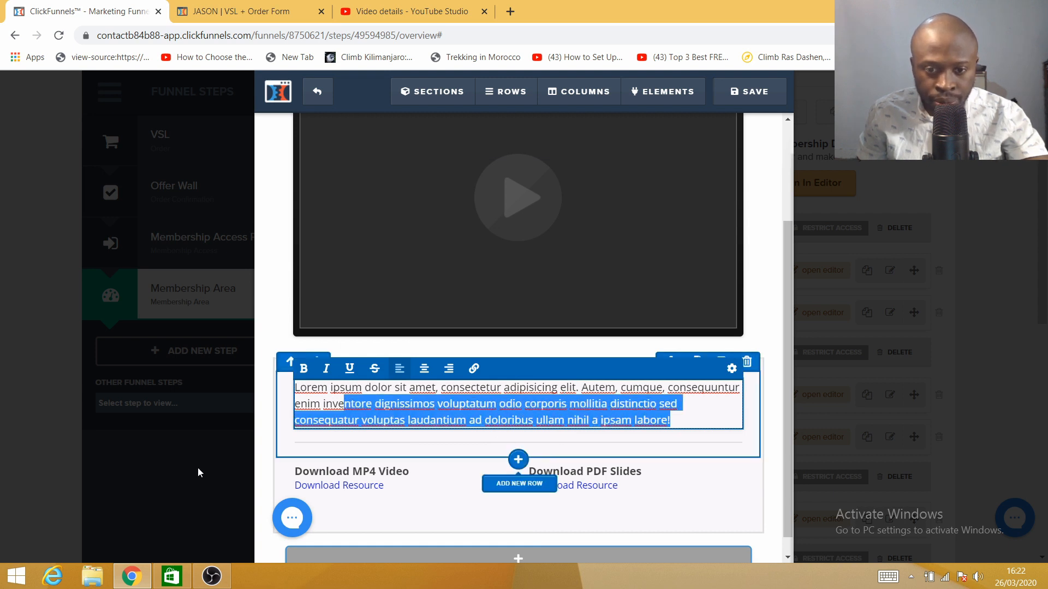
pyautogui.scroll(-1, 518, 486)
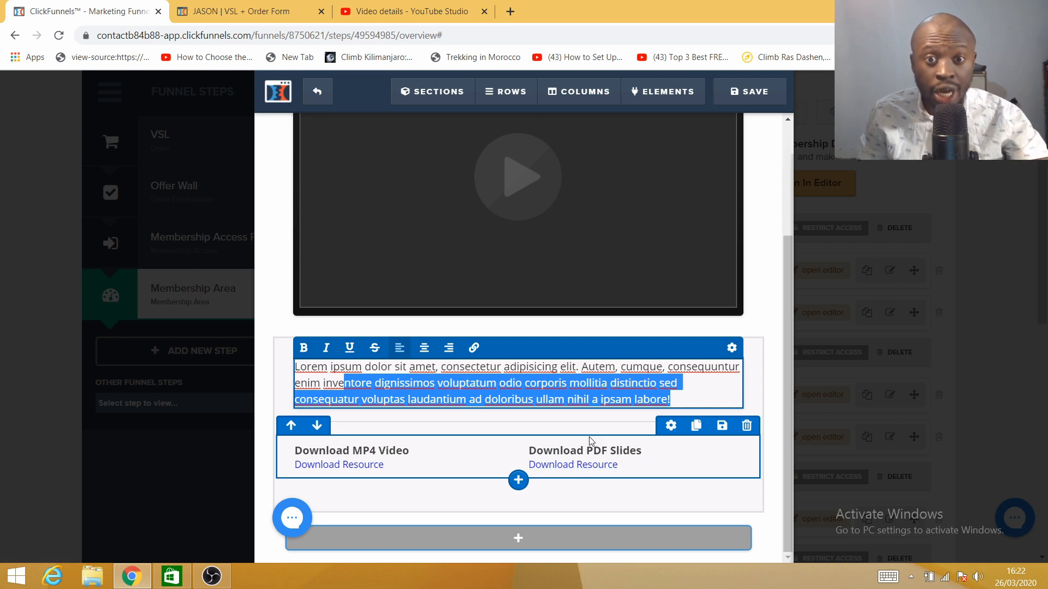
pyautogui.scroll(3, 593, 436)
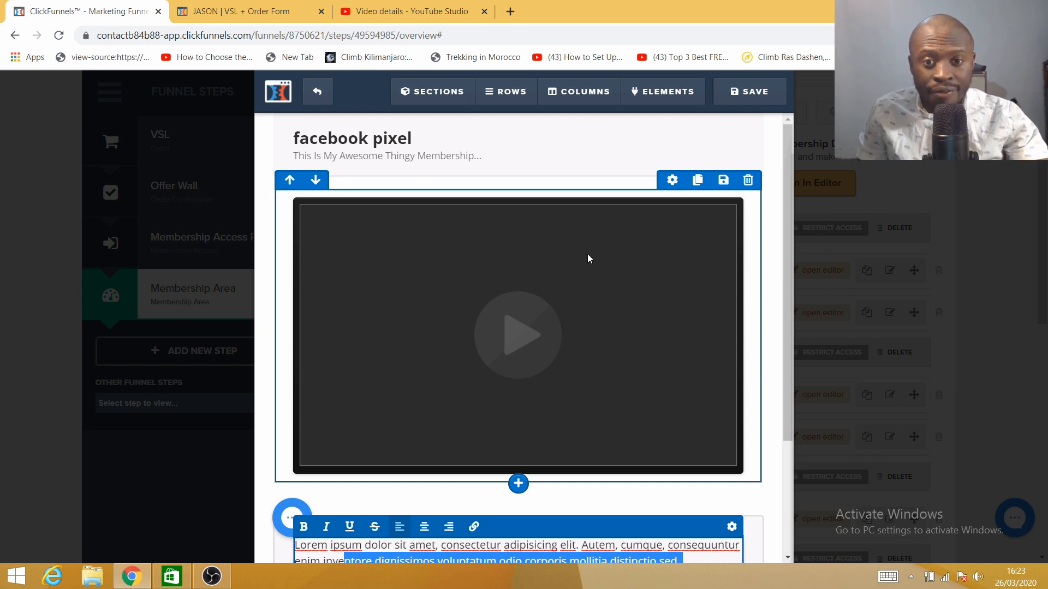
# Open the settings of the lesson page's video element and show its available video types
pyautogui.click(527, 276)
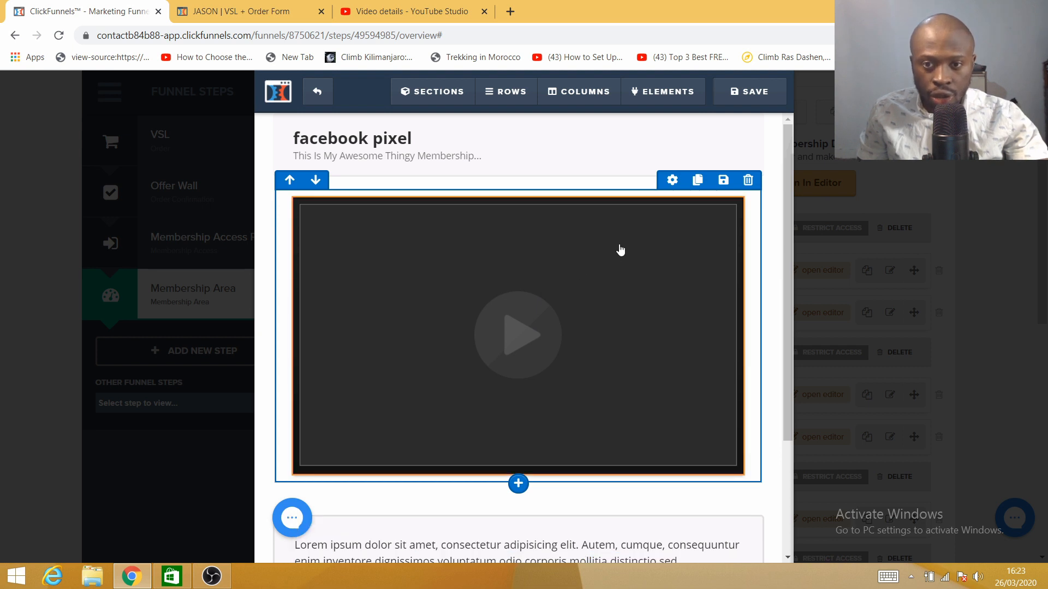
pyautogui.click(672, 180)
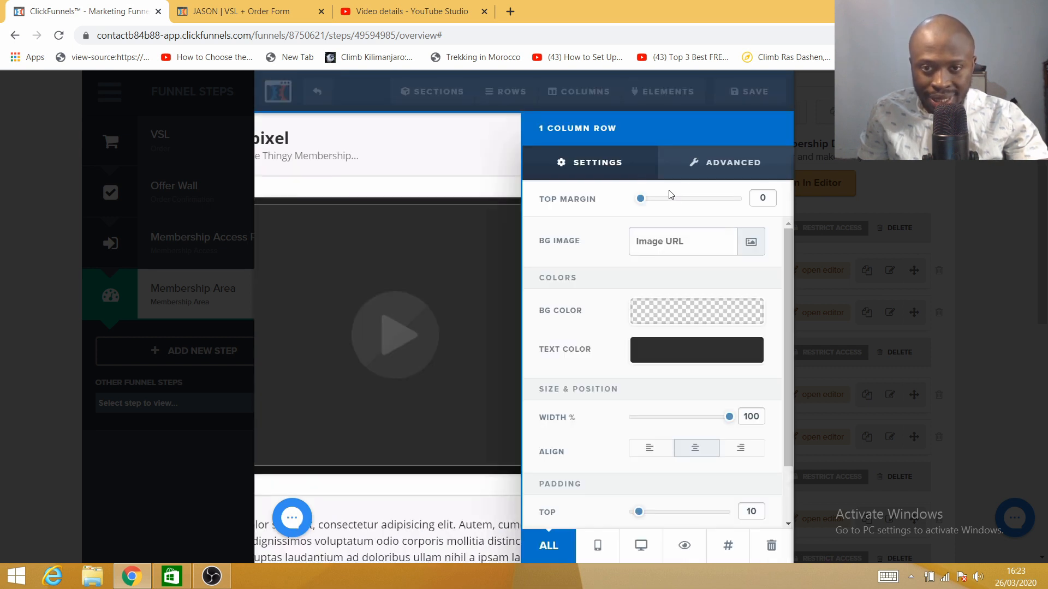
pyautogui.click(381, 280)
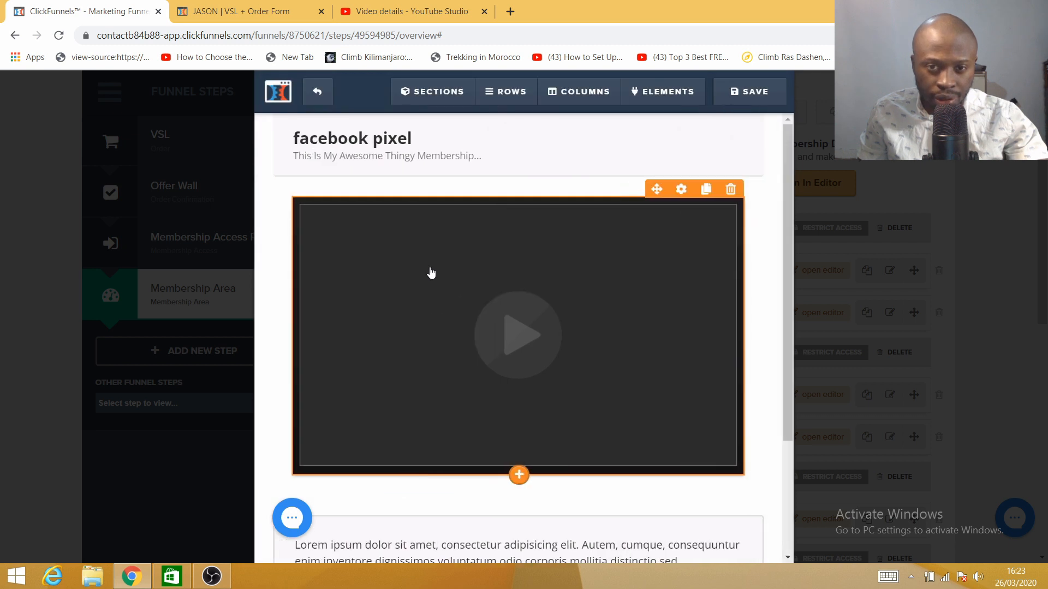
pyautogui.click(680, 190)
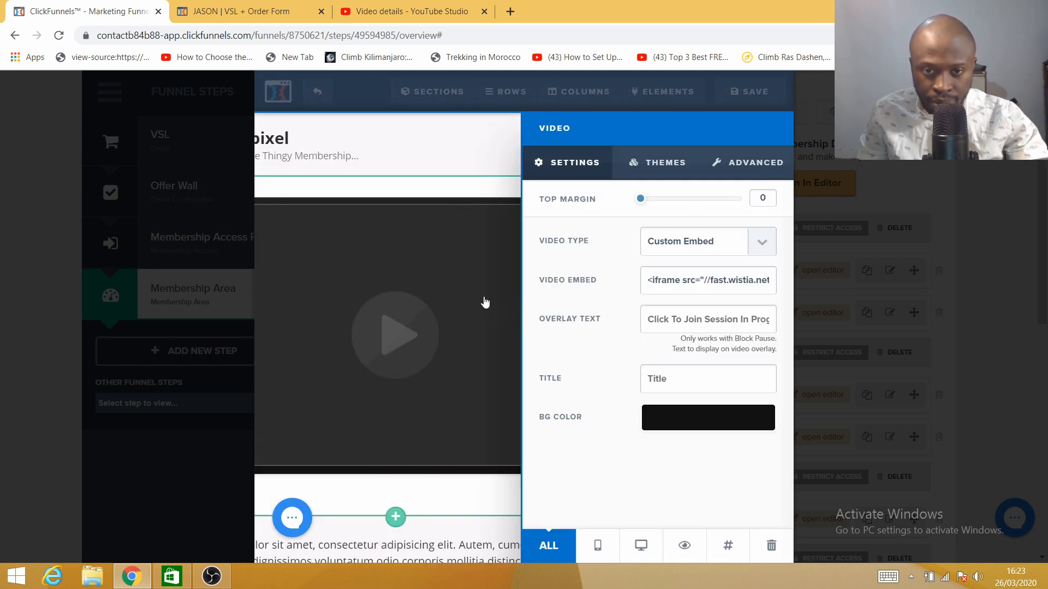
pyautogui.click(760, 246)
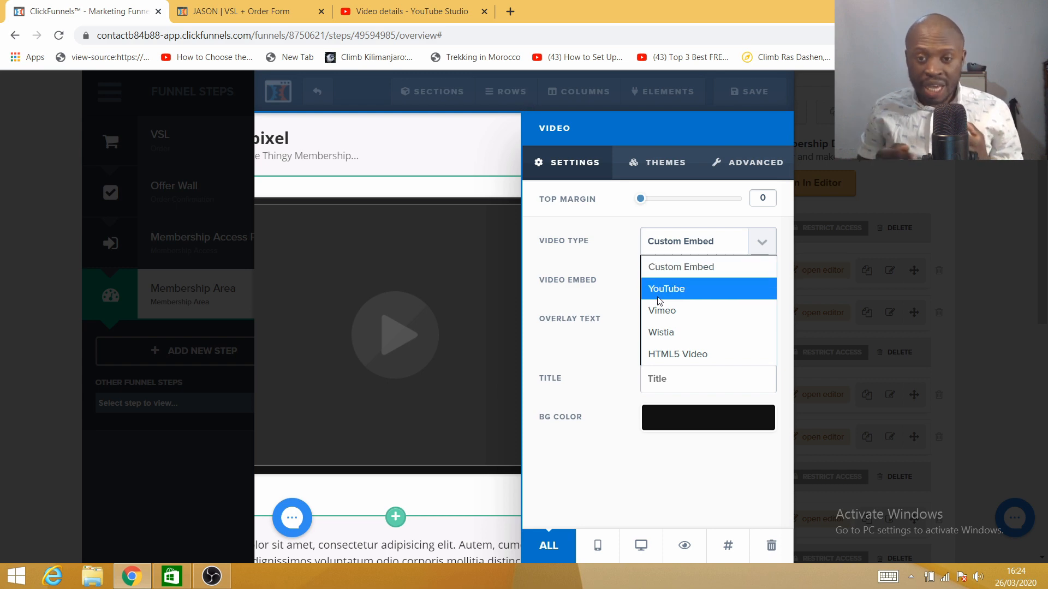
# Switch to YouTube Studio and set the PDF and ebook delivery video's visibility to Unlisted
pyautogui.click(427, 12)
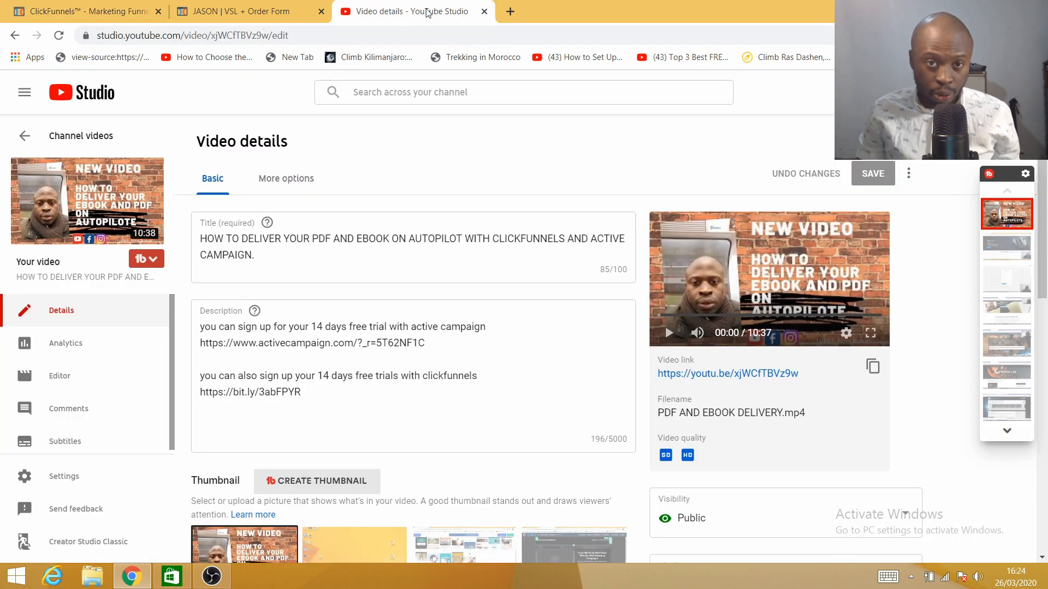
pyautogui.scroll(-4, 732, 371)
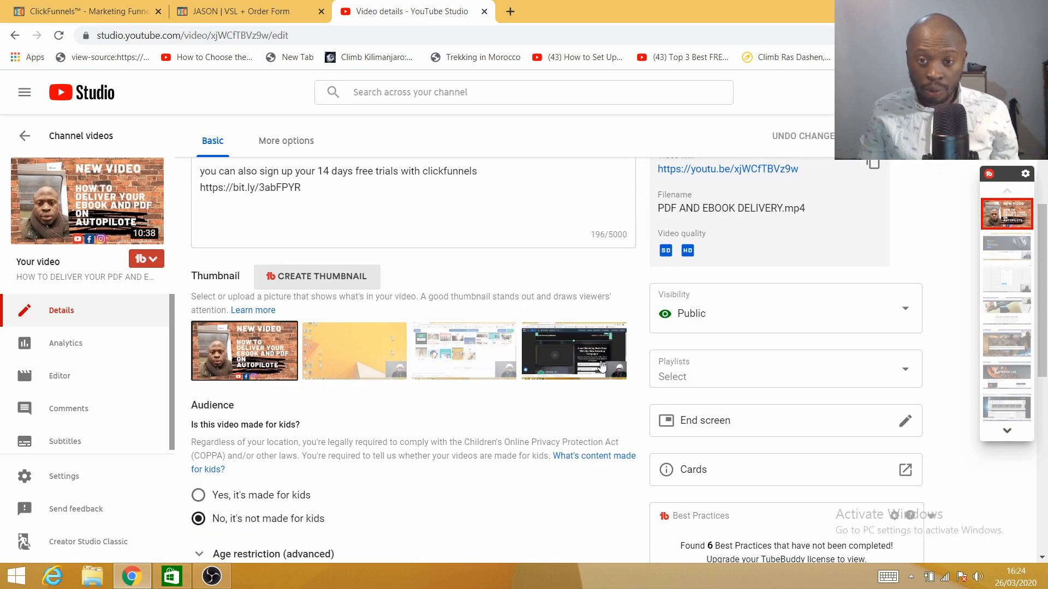
pyautogui.click(904, 316)
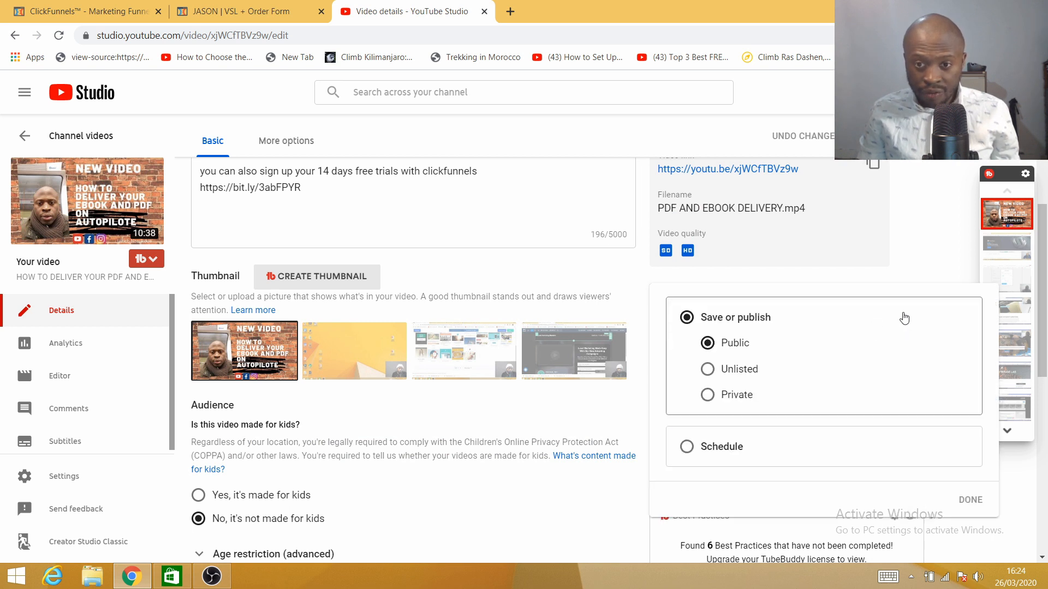
pyautogui.click(707, 369)
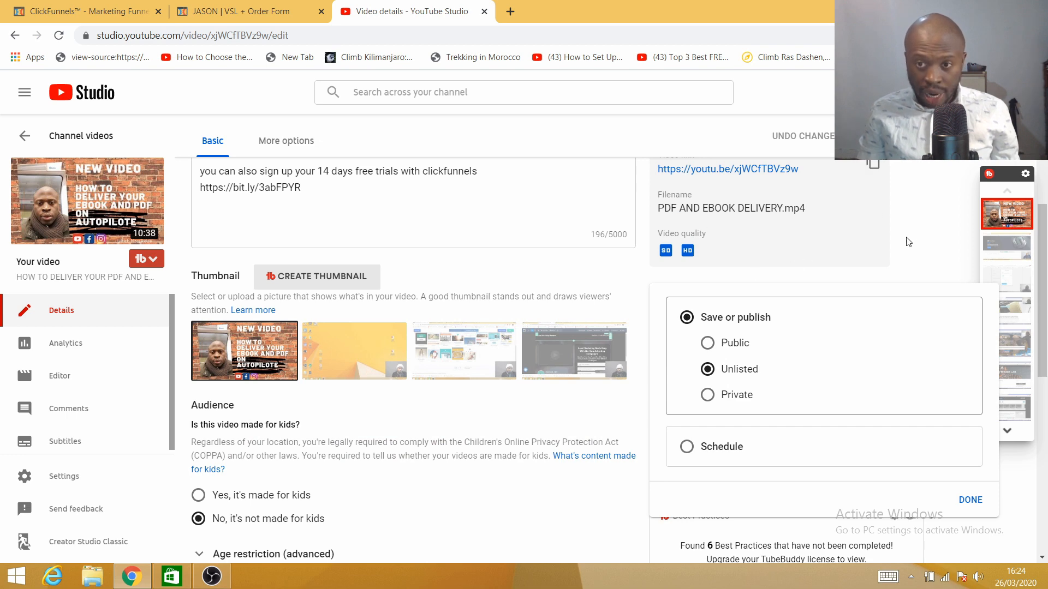
pyautogui.scroll(4, 906, 289)
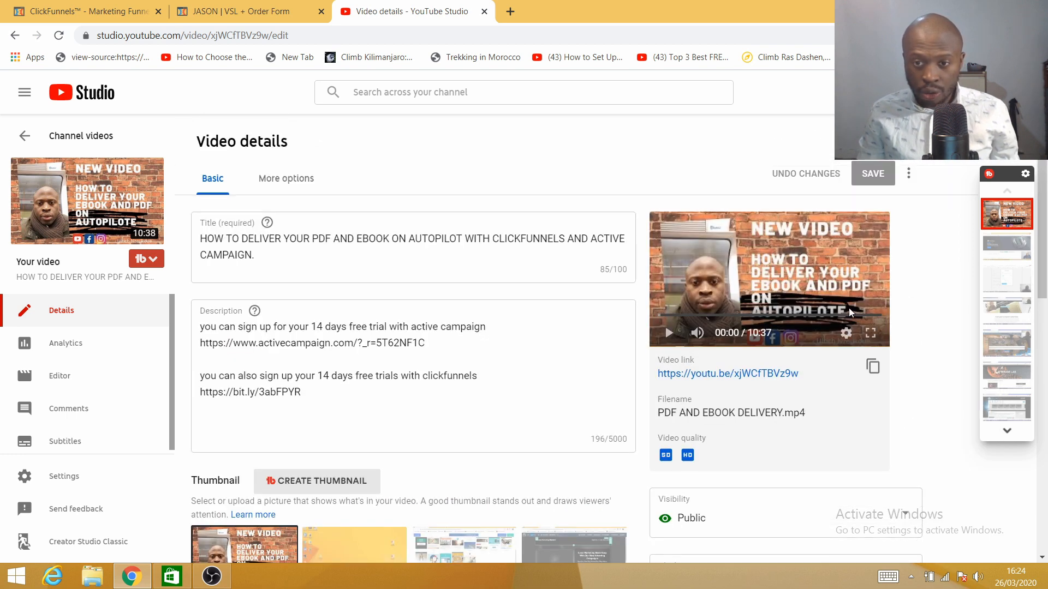
pyautogui.click(895, 509)
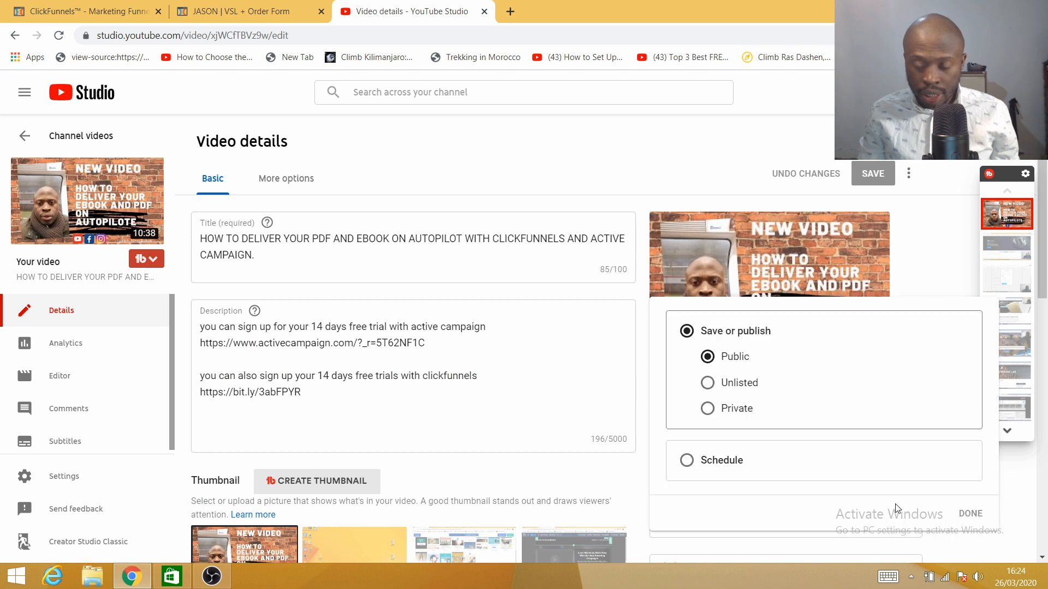
pyautogui.click(707, 384)
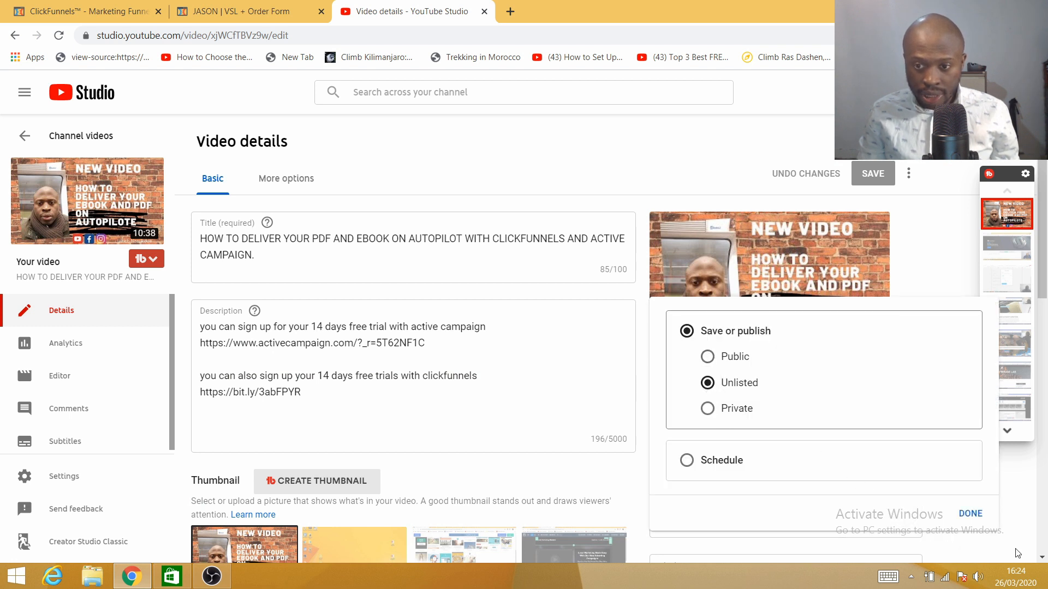
pyautogui.click(970, 514)
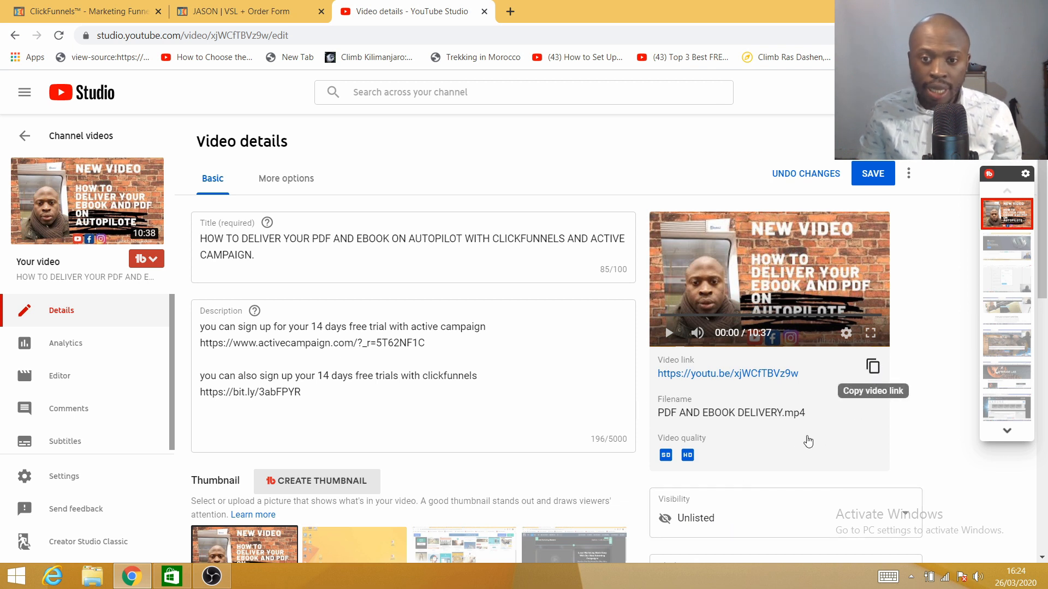
# Copy the unlisted video's link in YouTube Studio and switch back to the lesson's video settings in ClickFunnels
pyautogui.click(872, 367)
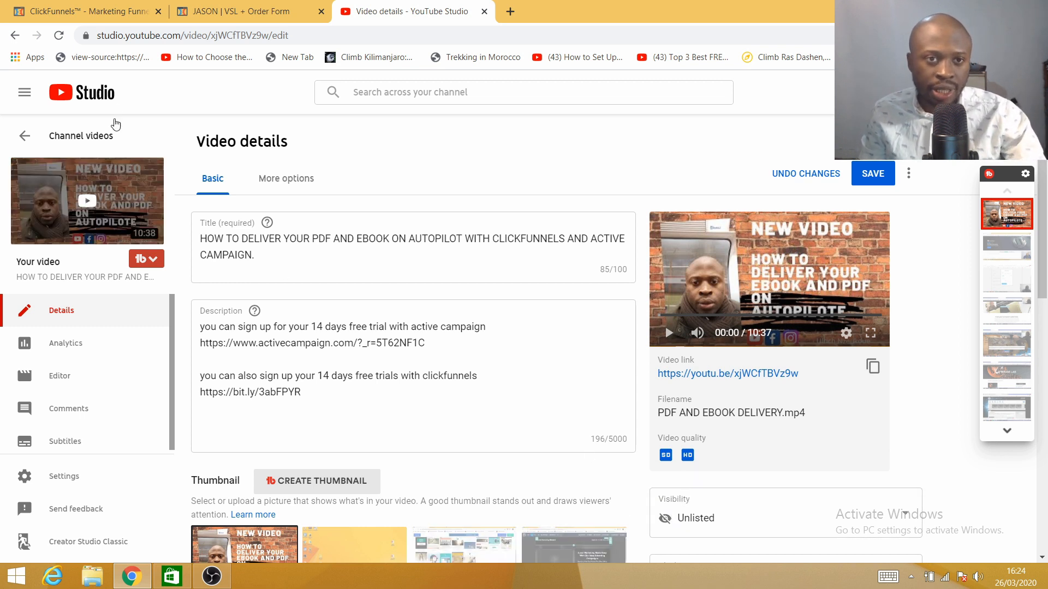
pyautogui.click(229, 11)
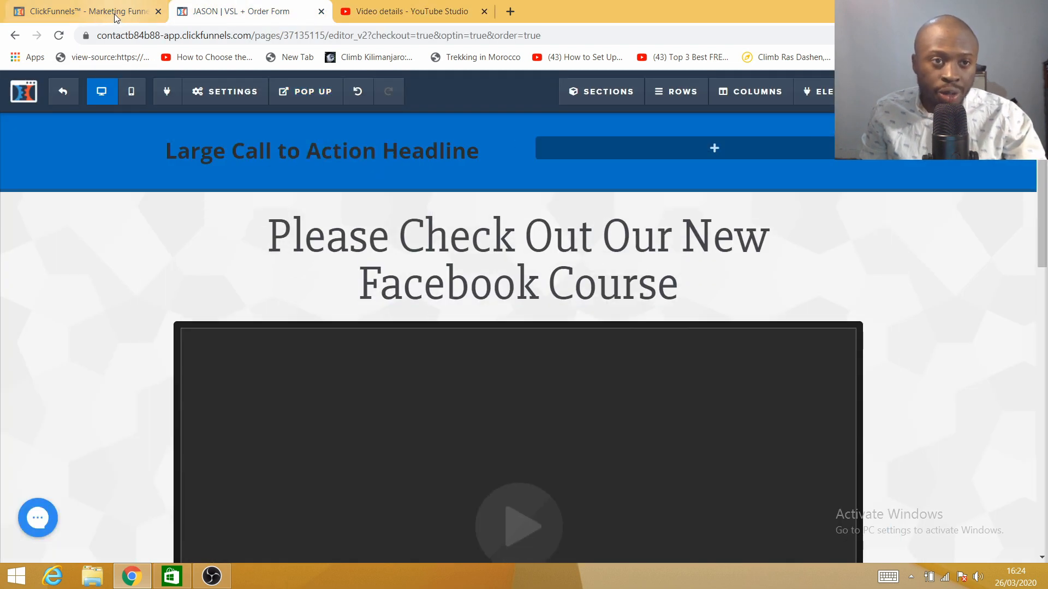
pyautogui.click(114, 14)
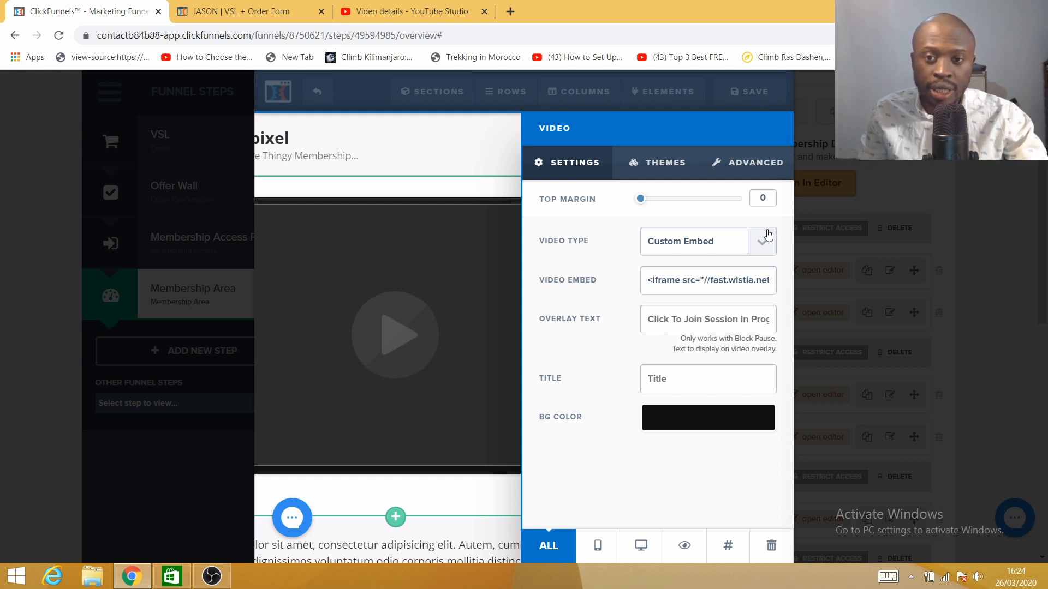
# Set the lesson video's type to YouTube and paste the copied video link as its YouTube URL
pyautogui.click(765, 246)
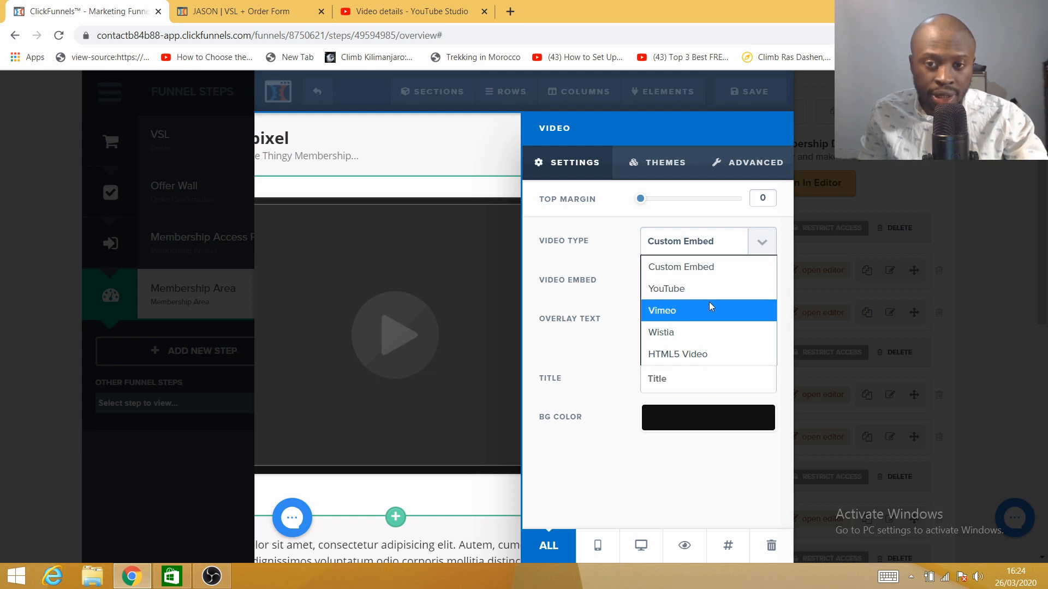
pyautogui.click(664, 319)
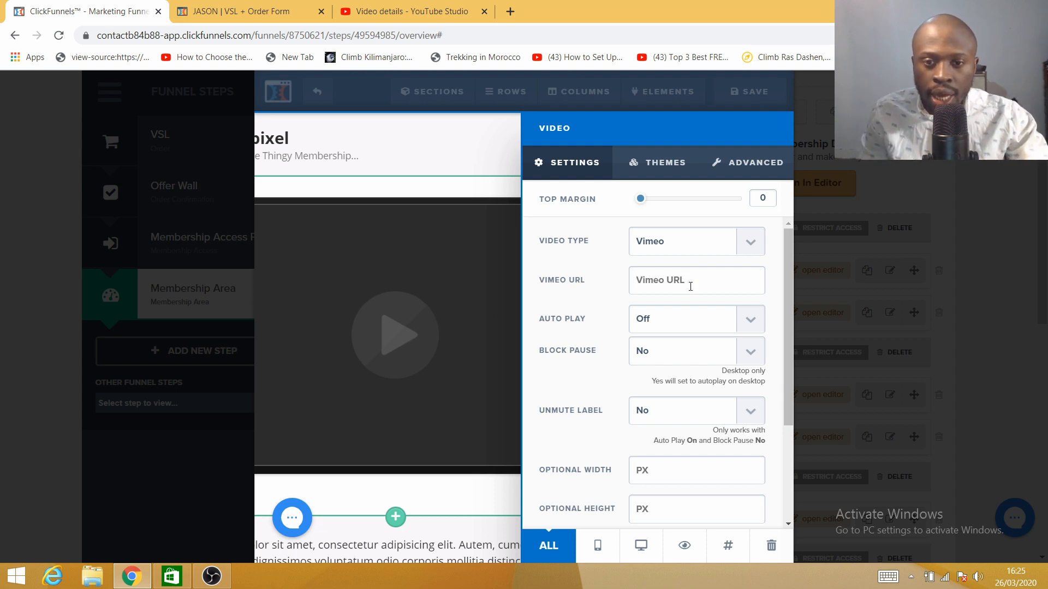
pyautogui.click(751, 243)
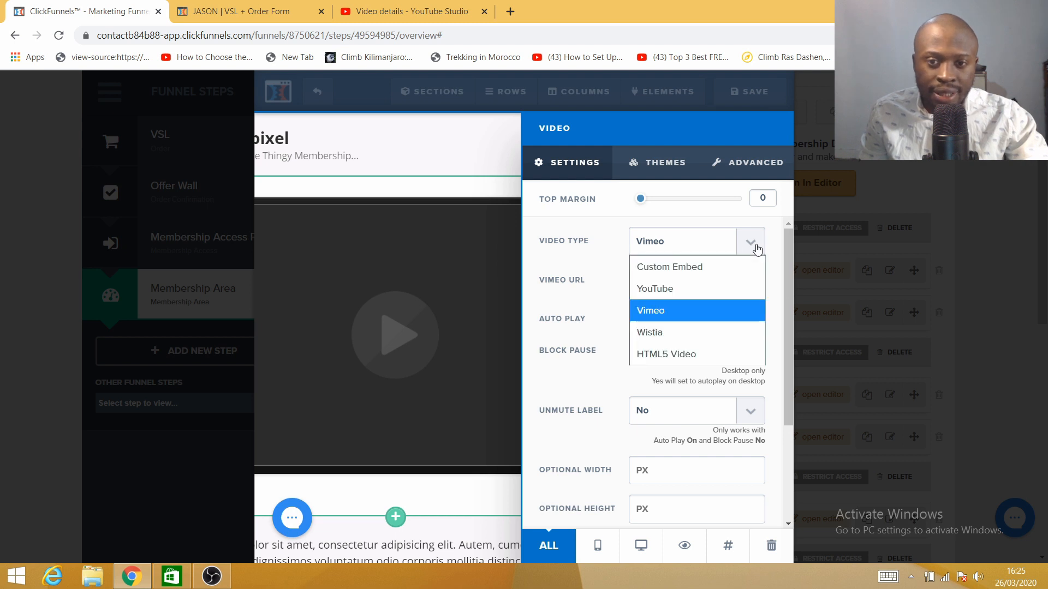
pyautogui.click(677, 292)
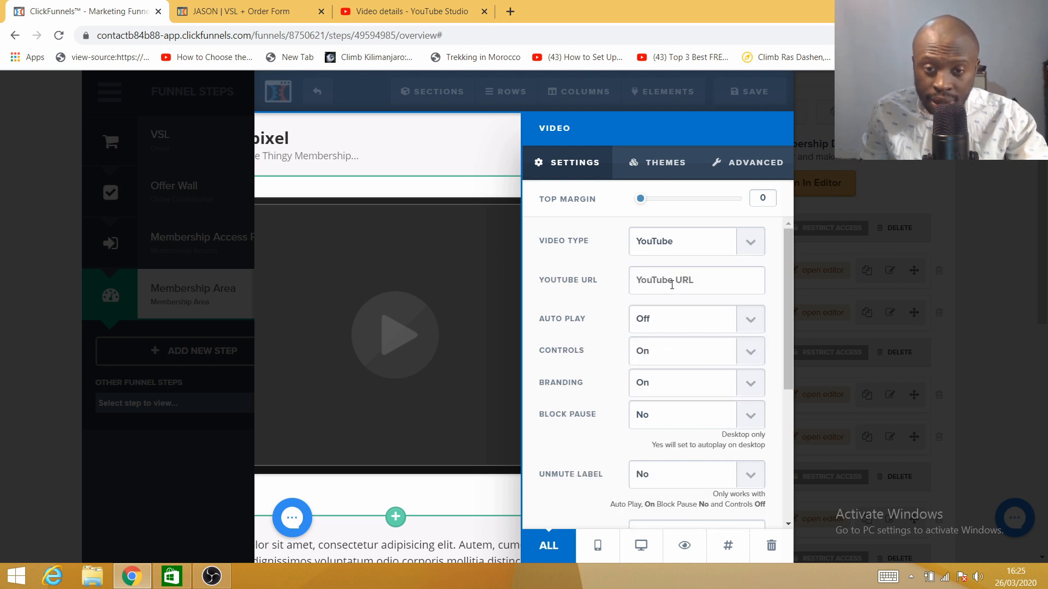
pyautogui.click(671, 284)
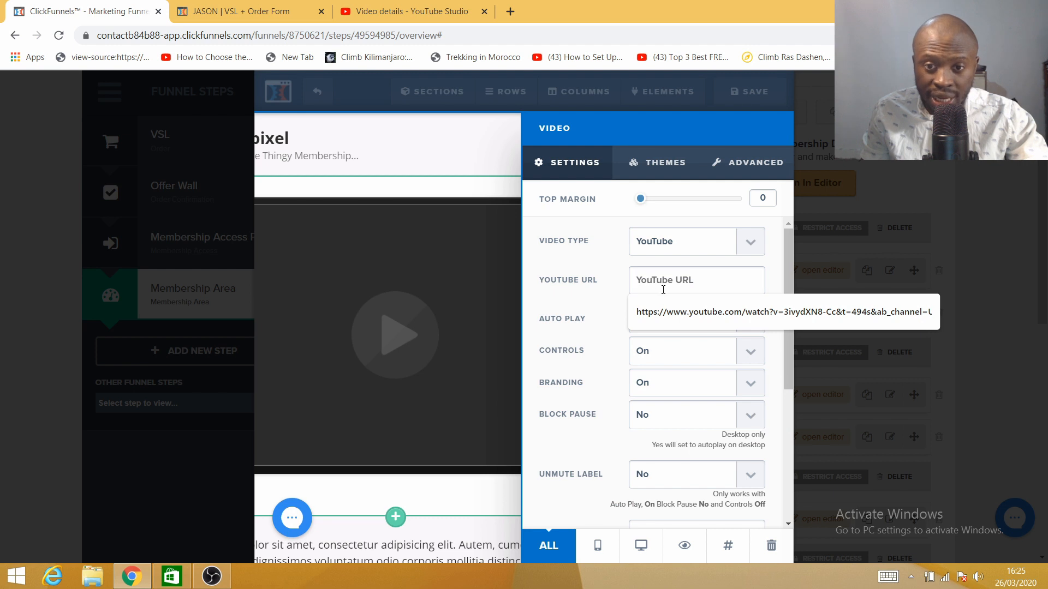
pyautogui.rightClick(665, 285)
pyautogui.click(692, 362)
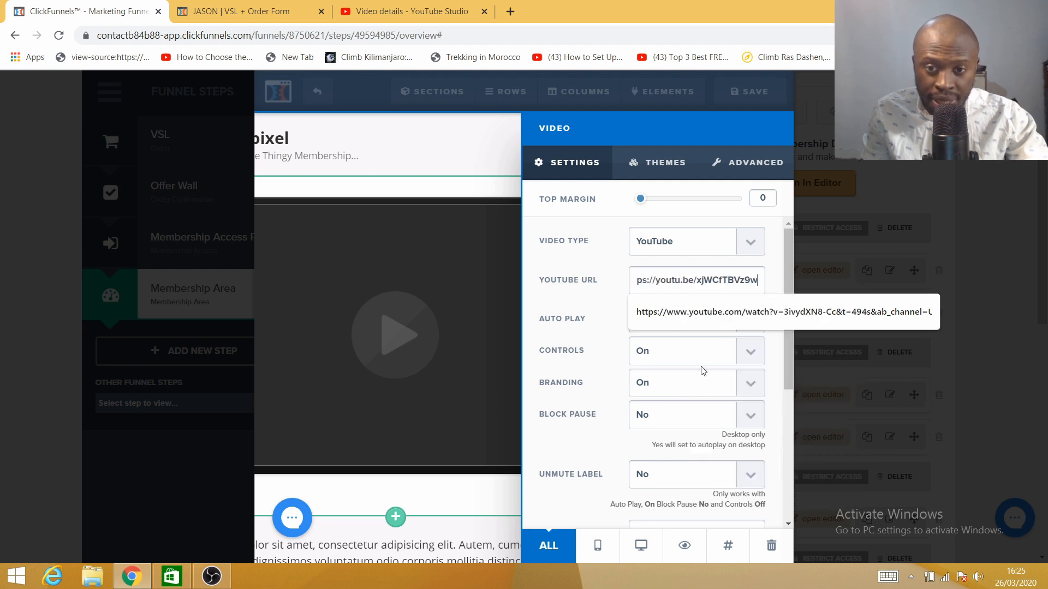
pyautogui.click(489, 320)
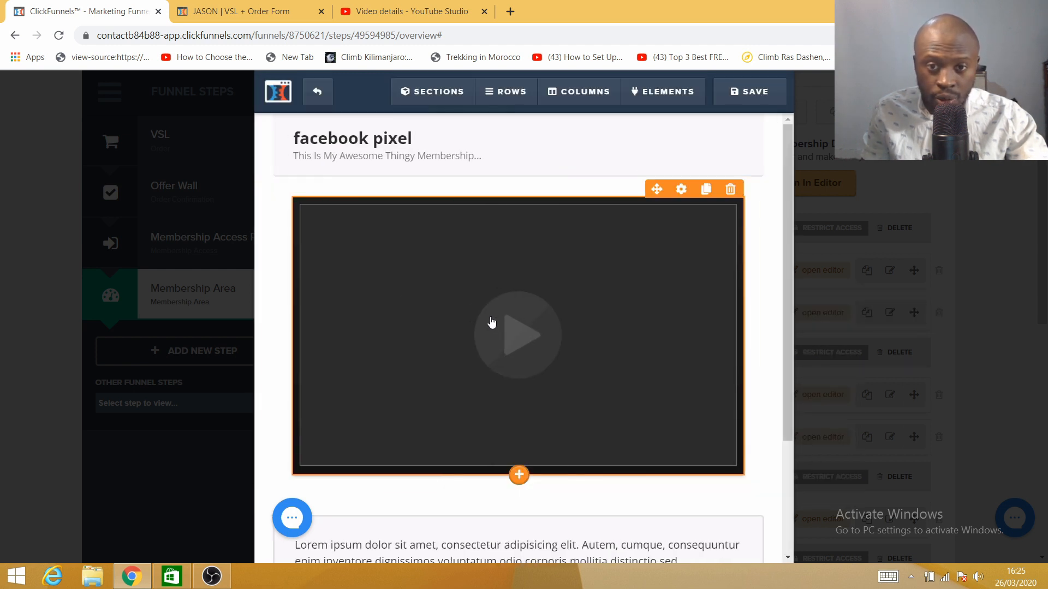
# Save the "facebook pixel" lesson page and exit its editor
pyautogui.scroll(-3, 627, 349)
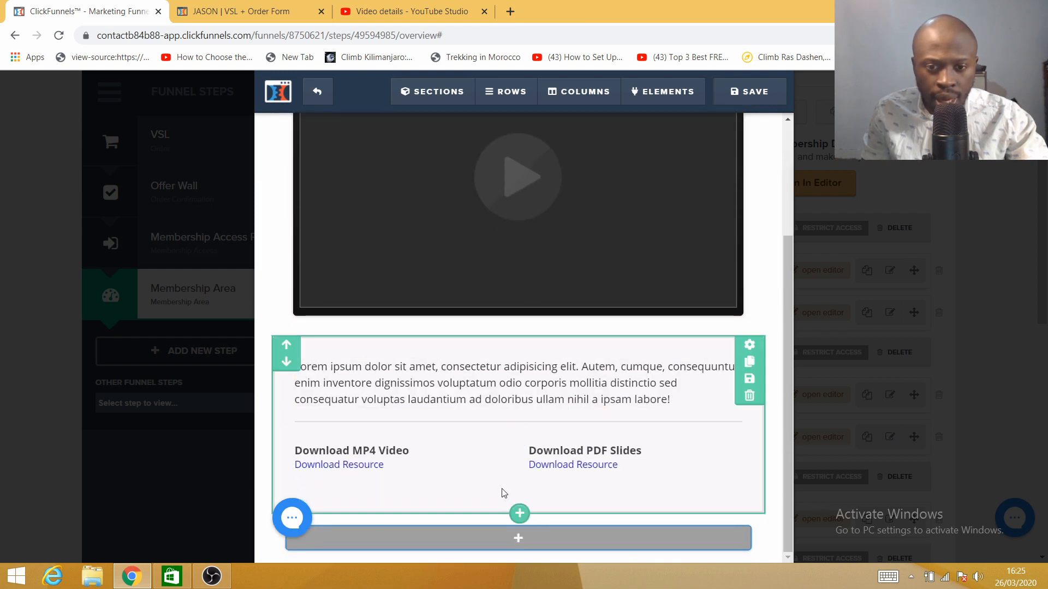
pyautogui.click(787, 117)
pyautogui.click(754, 92)
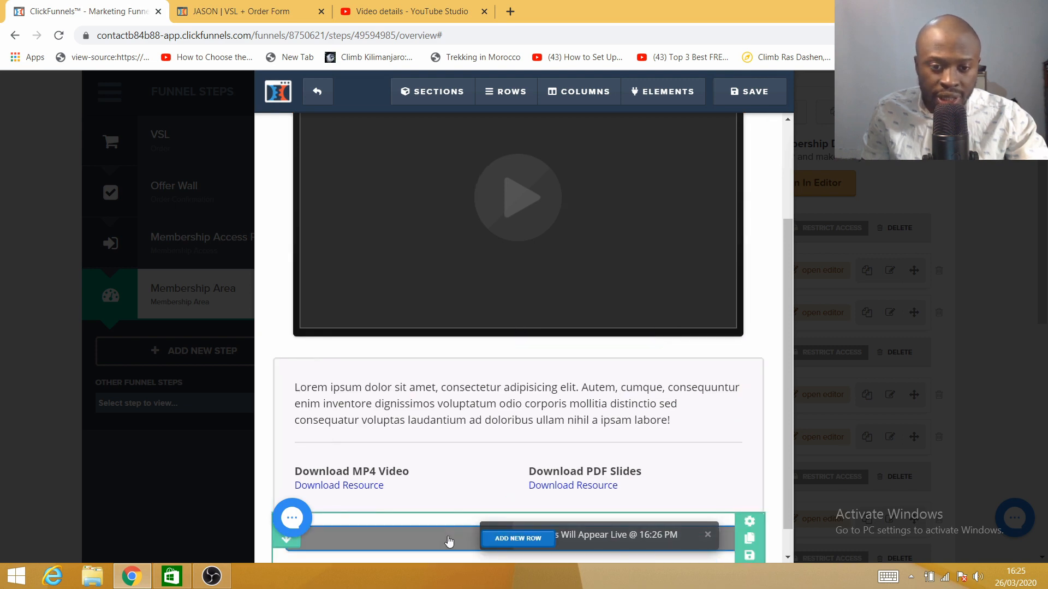
pyautogui.click(317, 92)
# Open the Instagram product lesson in the editor and examine its lesson titles, image placeholders and download buttons
pyautogui.scroll(-3, 677, 428)
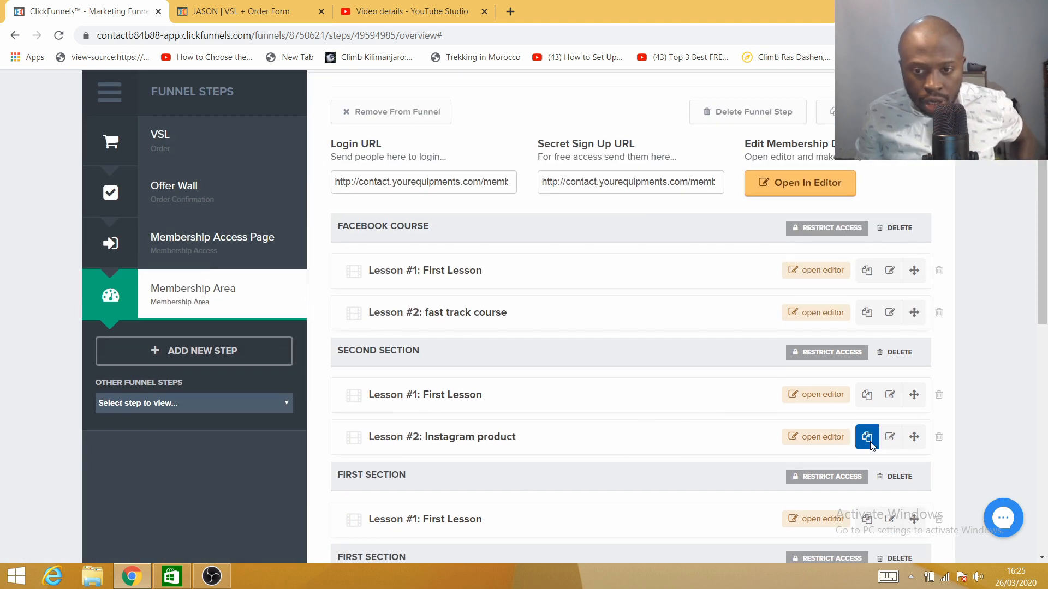
pyautogui.click(817, 439)
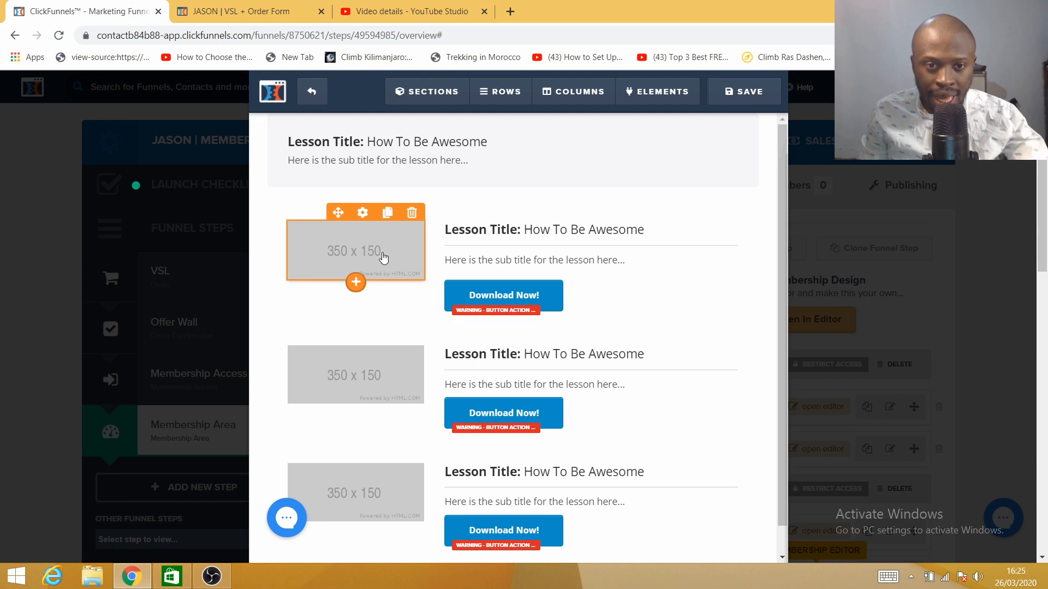
pyautogui.scroll(-1, 507, 279)
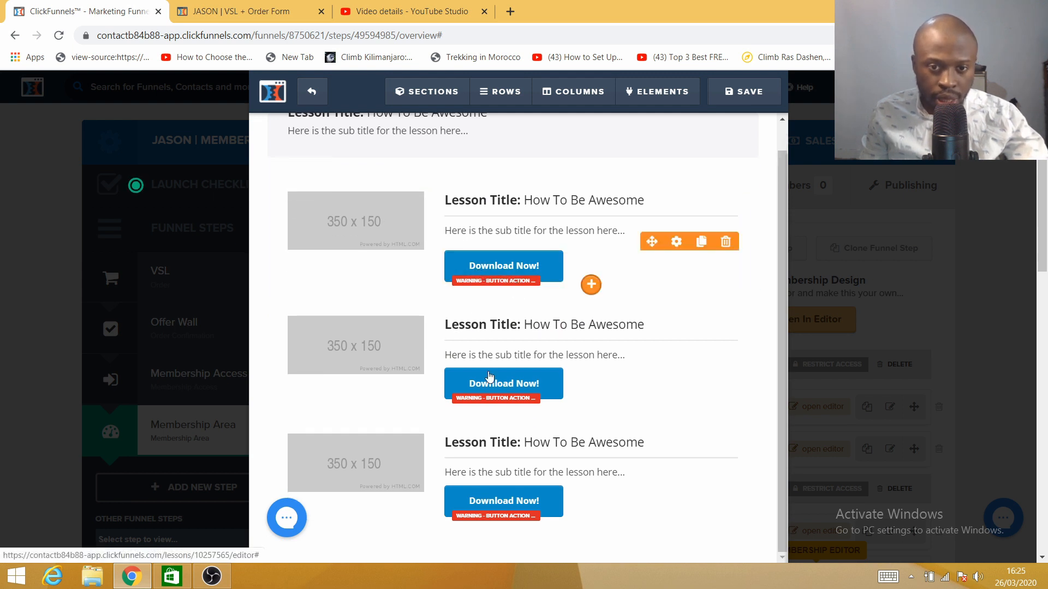
pyautogui.click(480, 505)
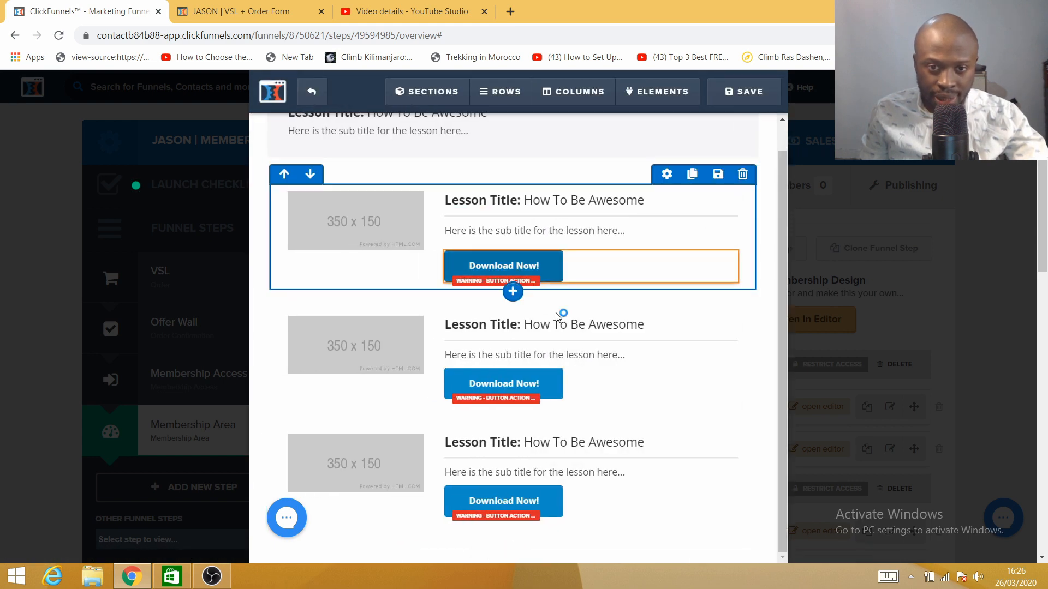
pyautogui.scroll(-7, 532, 376)
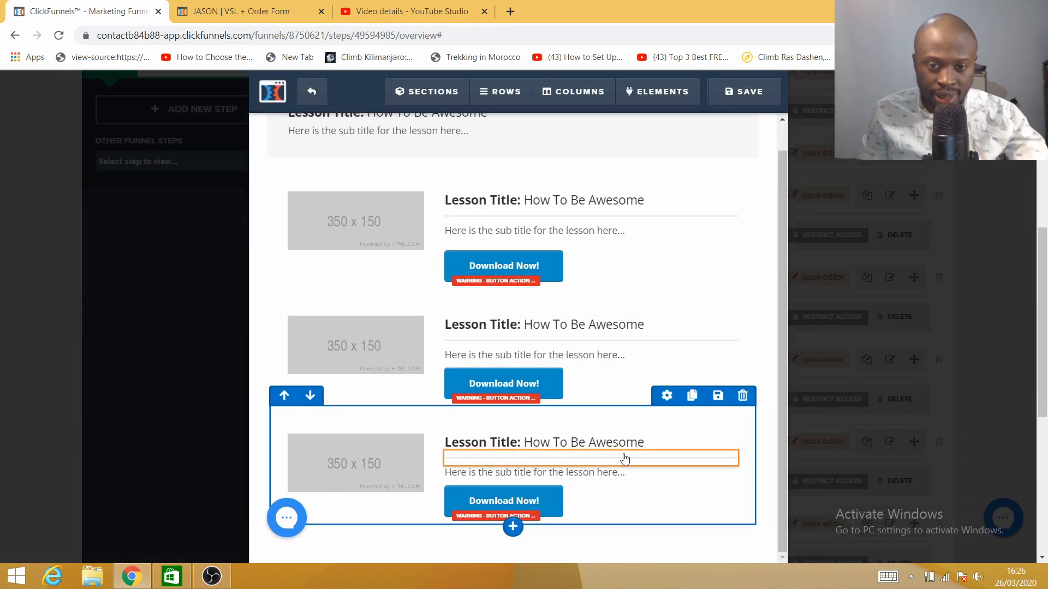
pyautogui.click(652, 446)
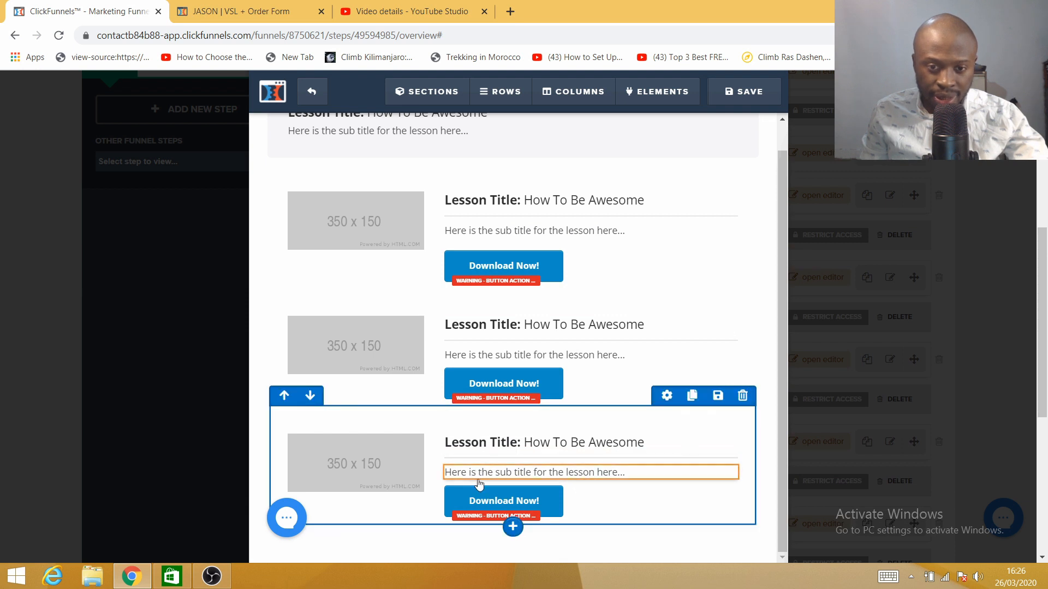
# Show the available actions for the third Download Now! button, then close its settings
pyautogui.click(480, 501)
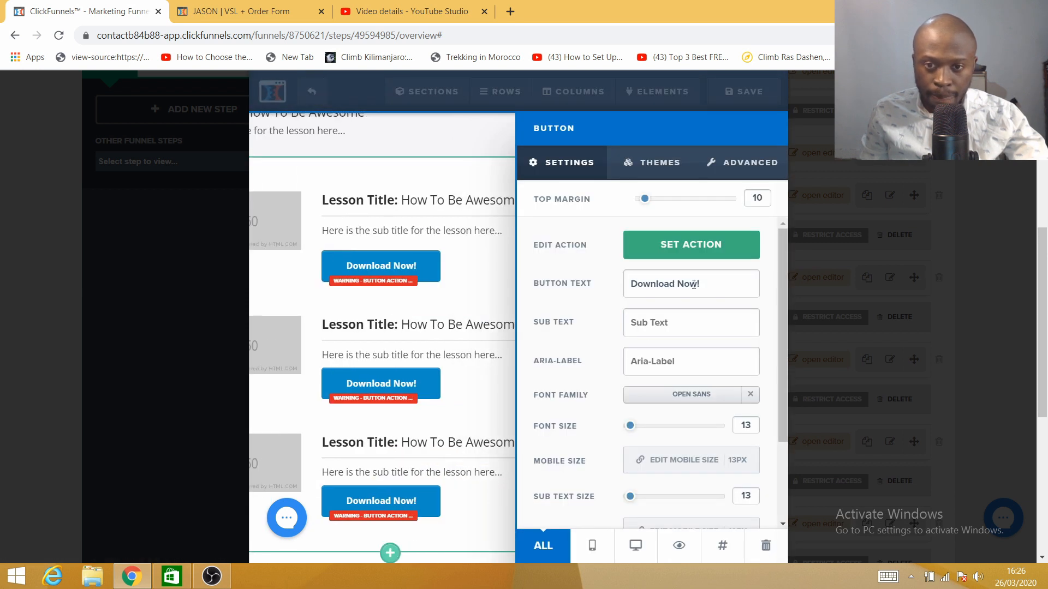
pyautogui.click(701, 249)
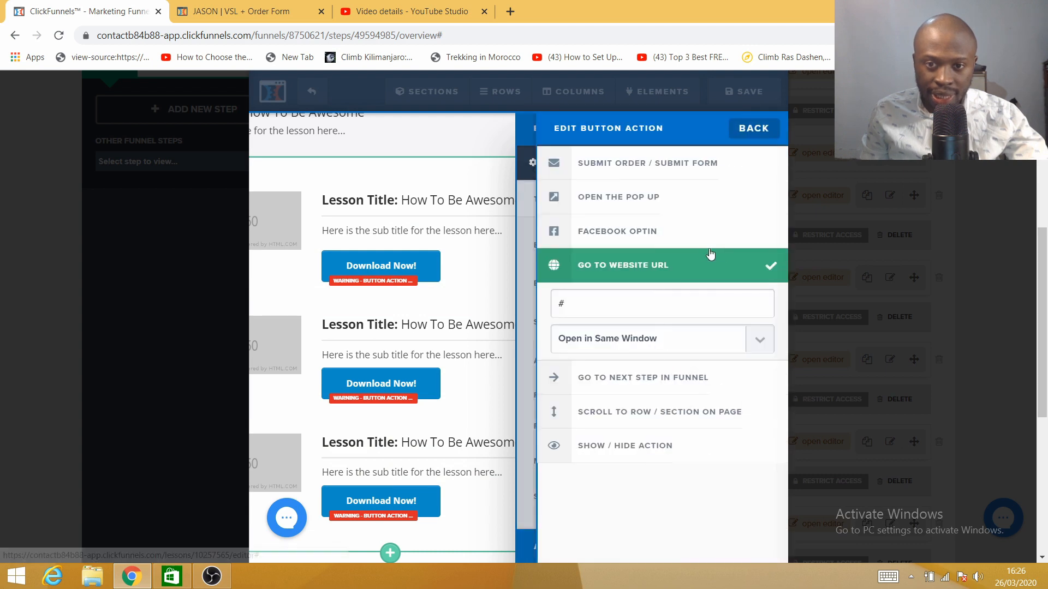
pyautogui.click(417, 177)
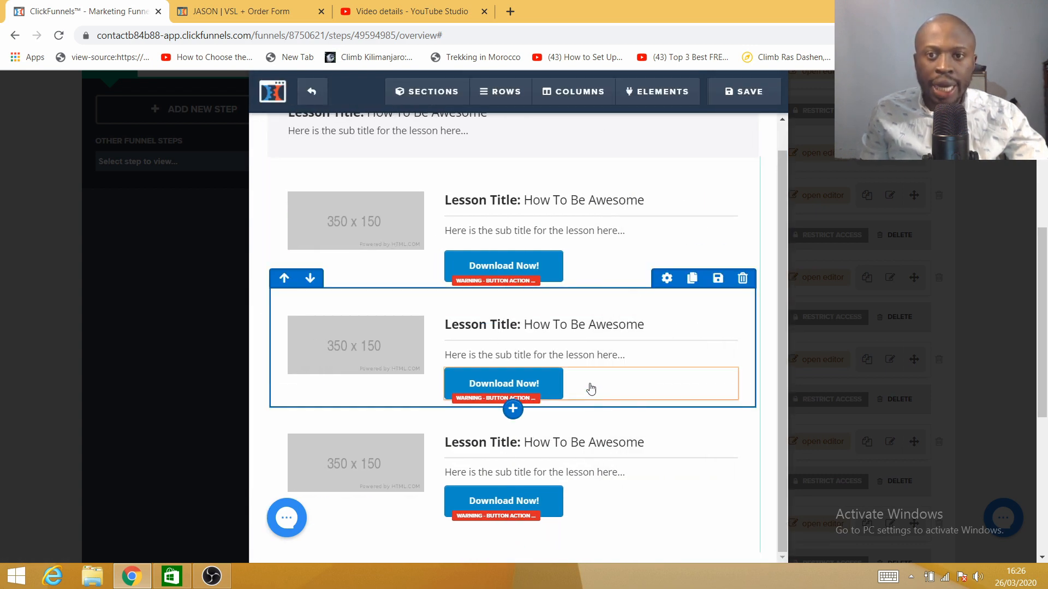
# Save the Instagram product lesson page and return to the Membership Area overview
pyautogui.scroll(1, 593, 391)
pyautogui.click(437, 158)
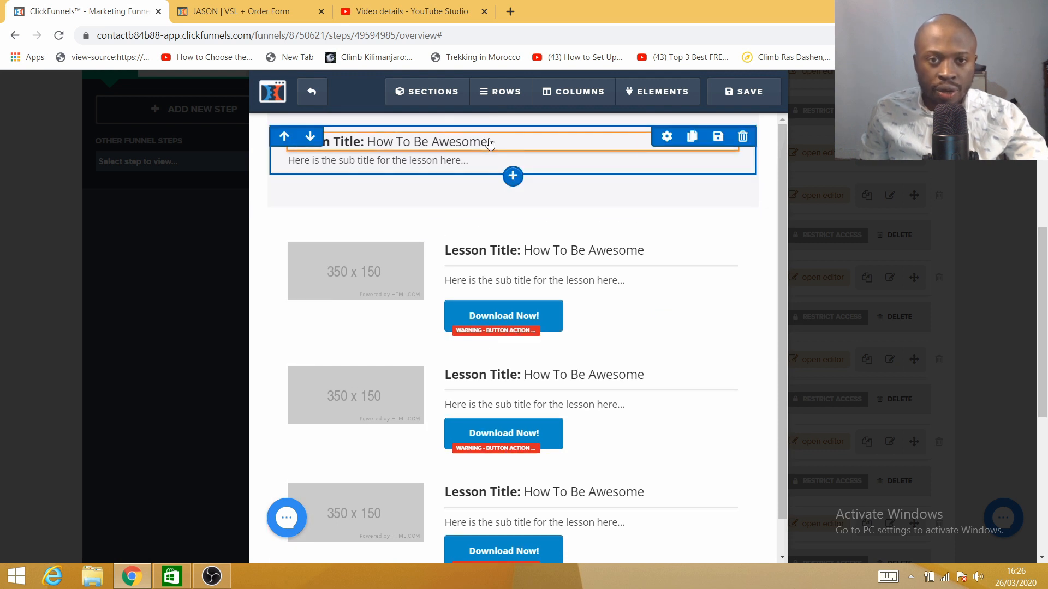
pyautogui.click(461, 162)
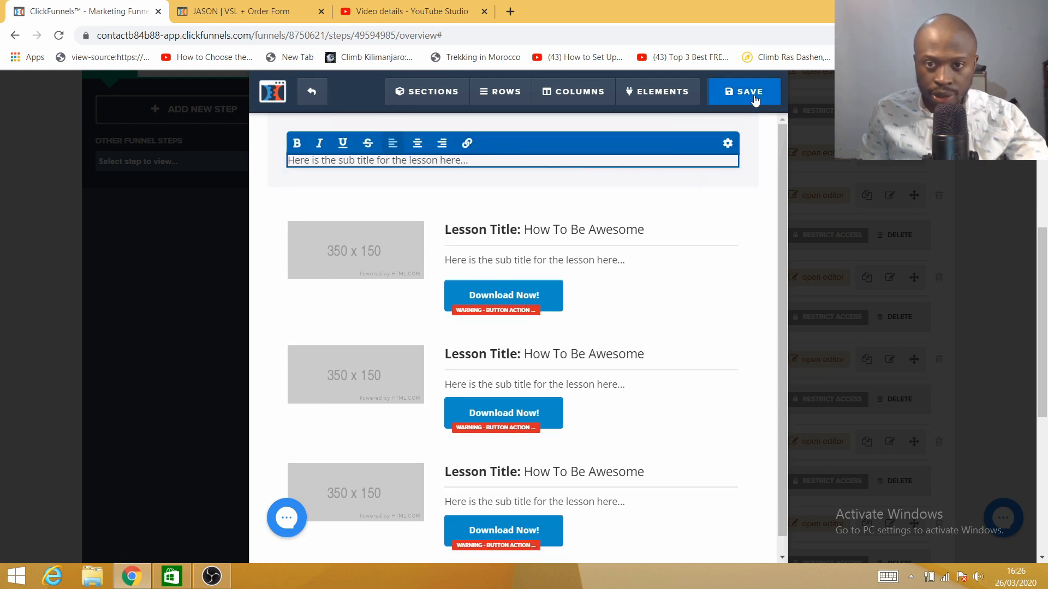
pyautogui.click(753, 103)
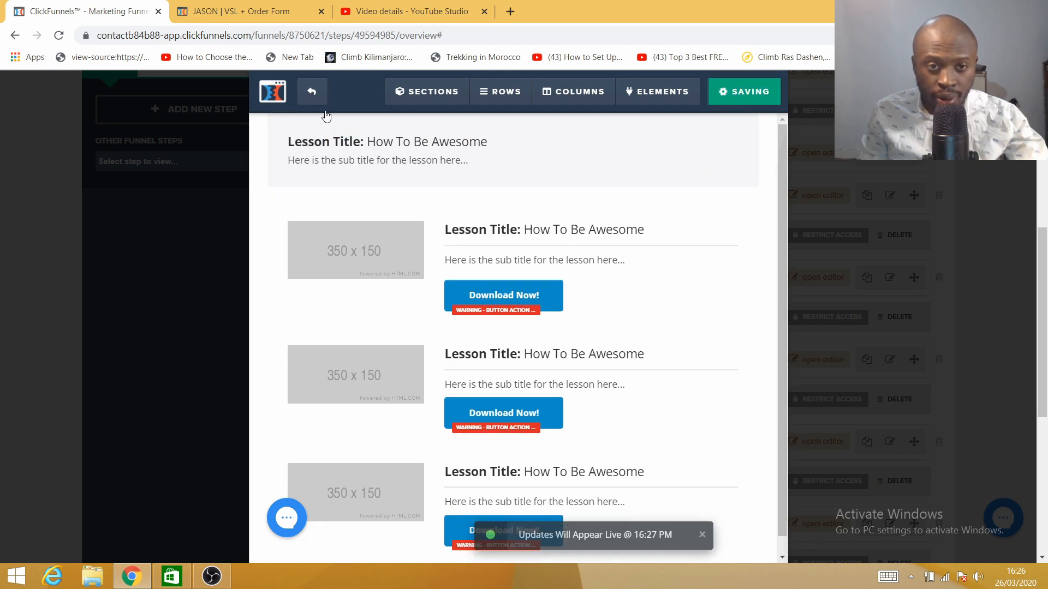
pyautogui.click(311, 91)
pyautogui.scroll(-5, 496, 343)
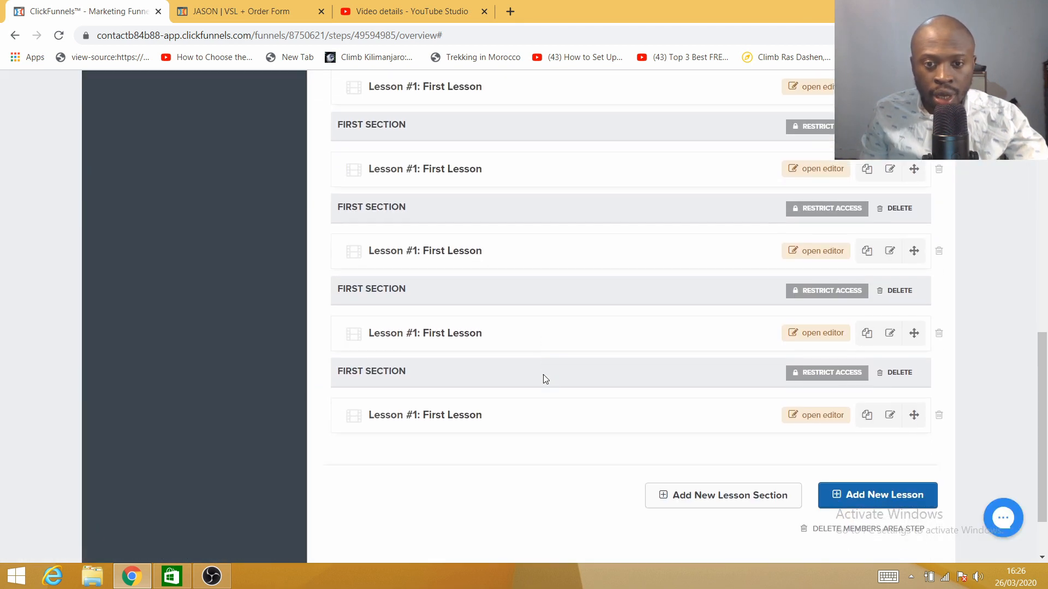
pyautogui.scroll(10, 547, 386)
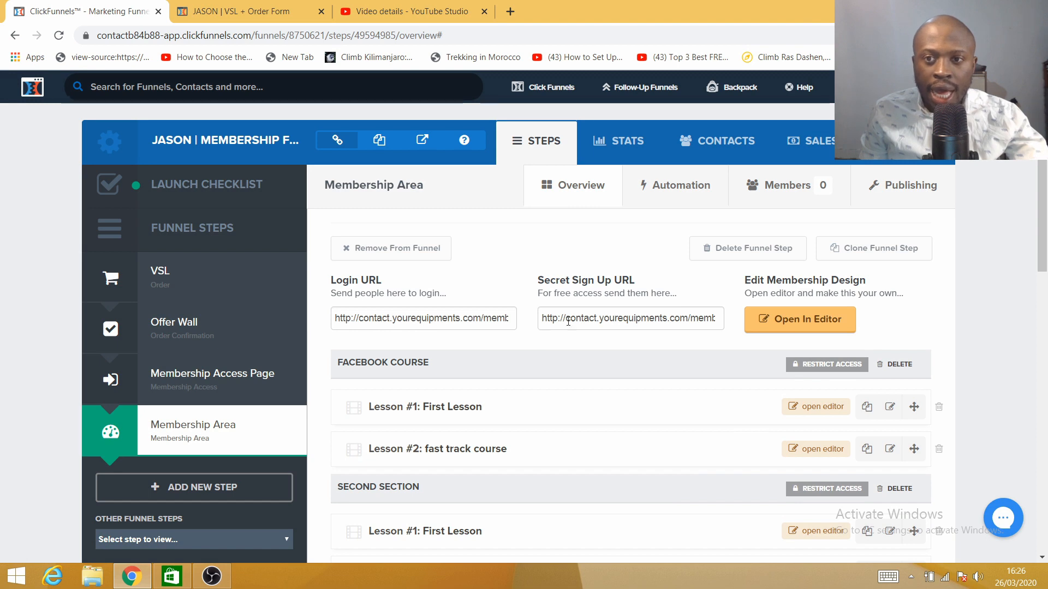
pyautogui.scroll(-3, 677, 377)
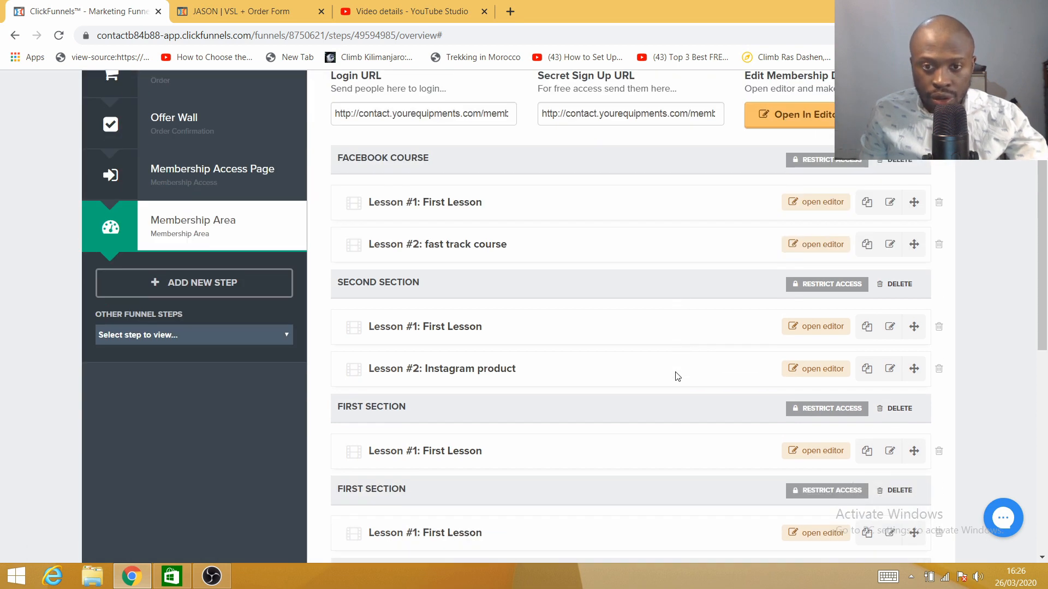
pyautogui.scroll(3, 681, 372)
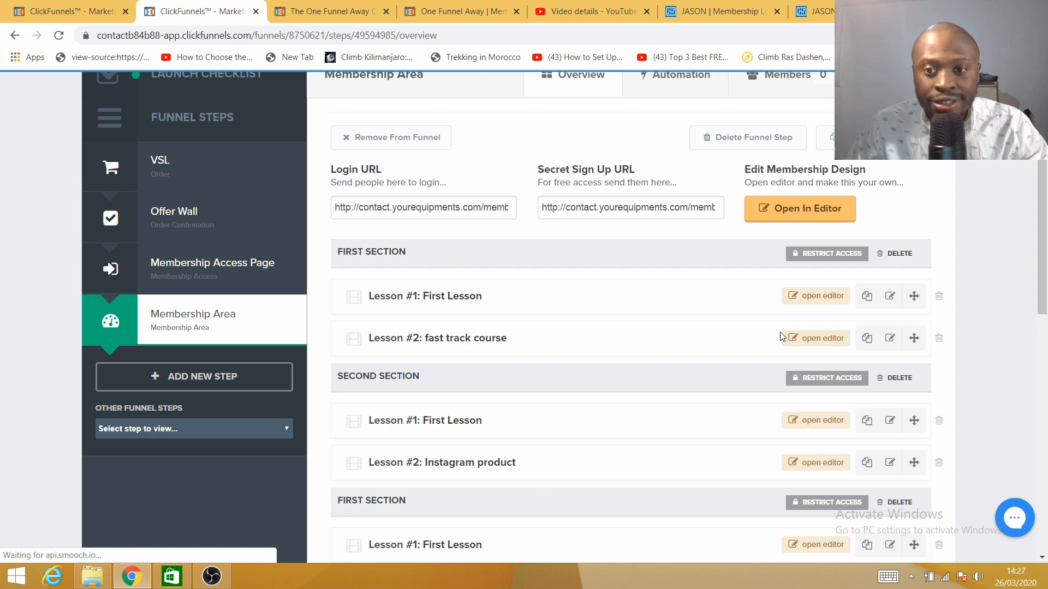
# Open the access restrictions of the topmost First Section and rename the section "Facebook Course"
pyautogui.click(821, 254)
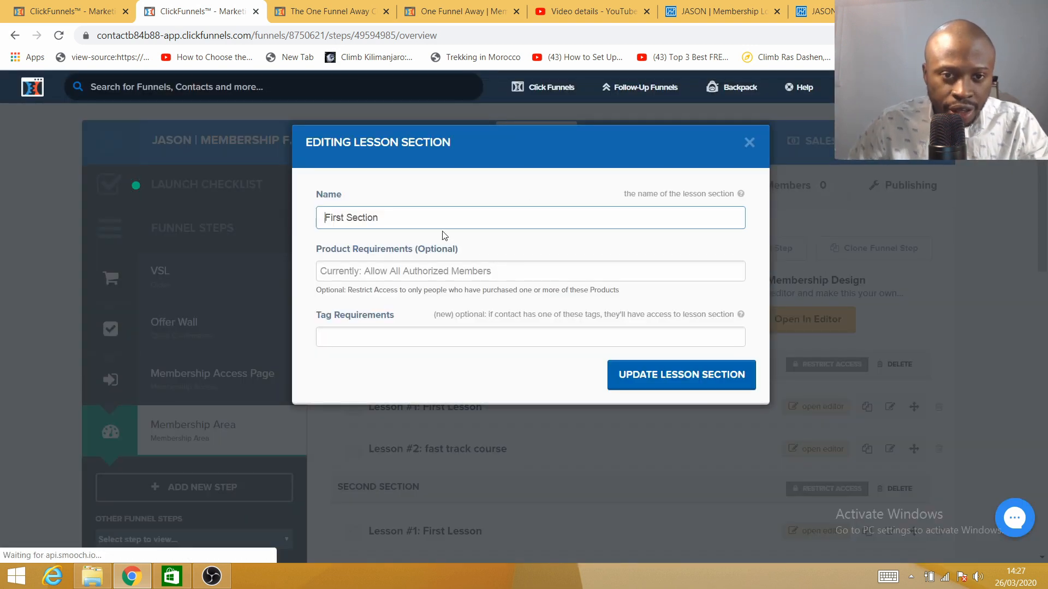
pyautogui.press('BackSpace')
pyautogui.press('BackSpace')
pyautogui.press('BackSpace')
pyautogui.press('BackSpace')
pyautogui.press('BackSpace')
pyautogui.press('BackSpace')
pyautogui.press('BackSpace')
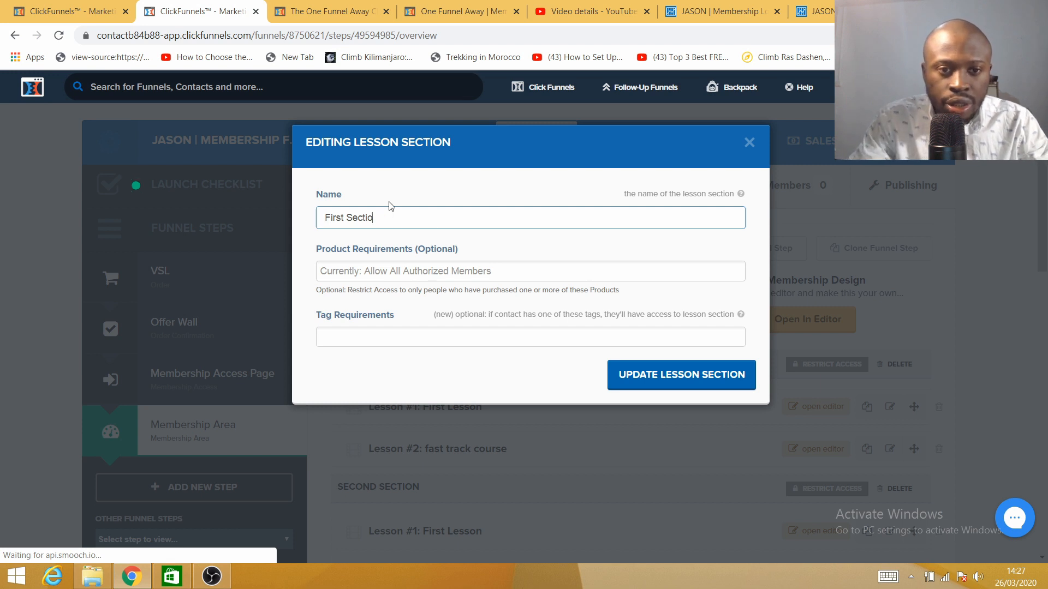
pyautogui.press('BackSpace')
pyautogui.press('BackSpace')
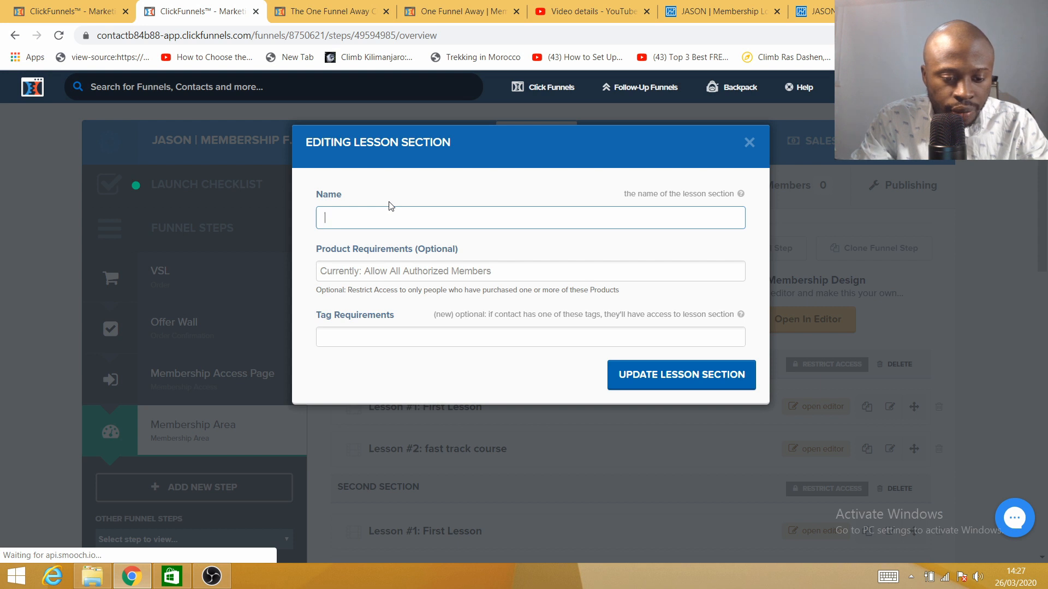
pyautogui.write('face')
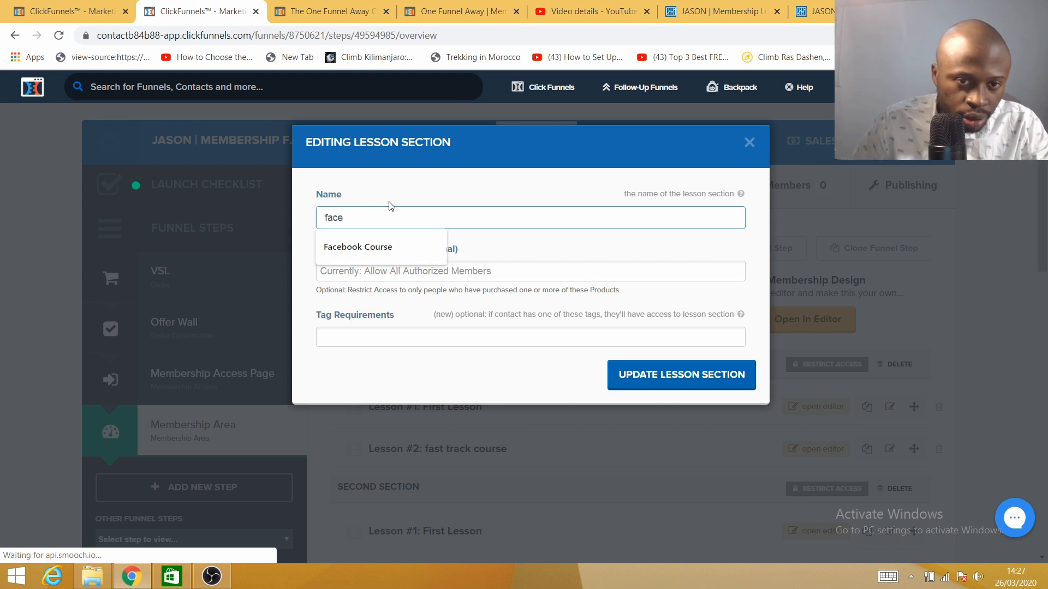
pyautogui.click(382, 247)
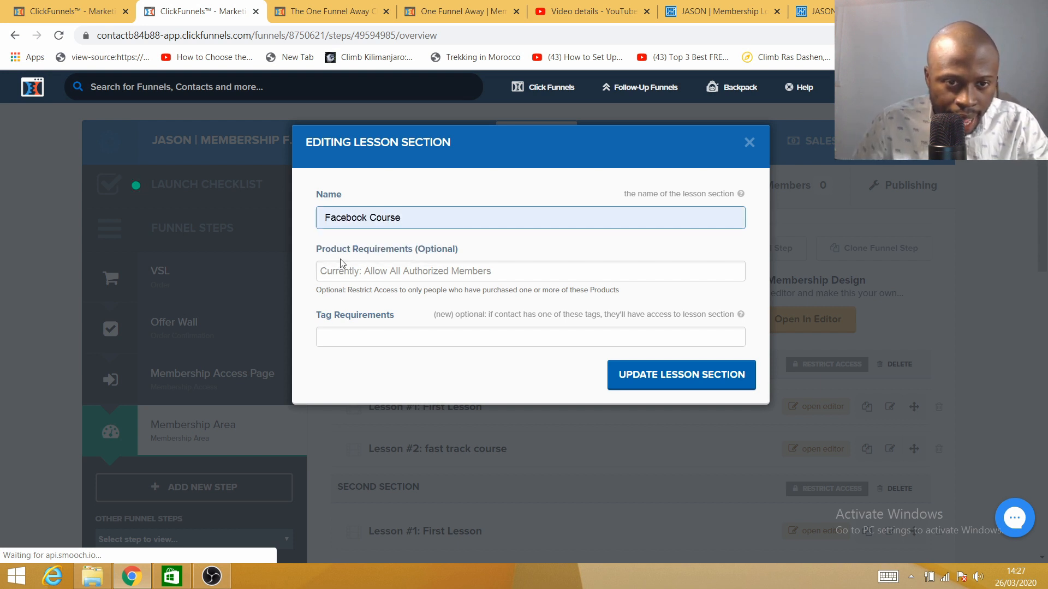
# Restrict the Facebook Course section to buyers of the Facebook fast track program and update the lesson section
pyautogui.click(372, 273)
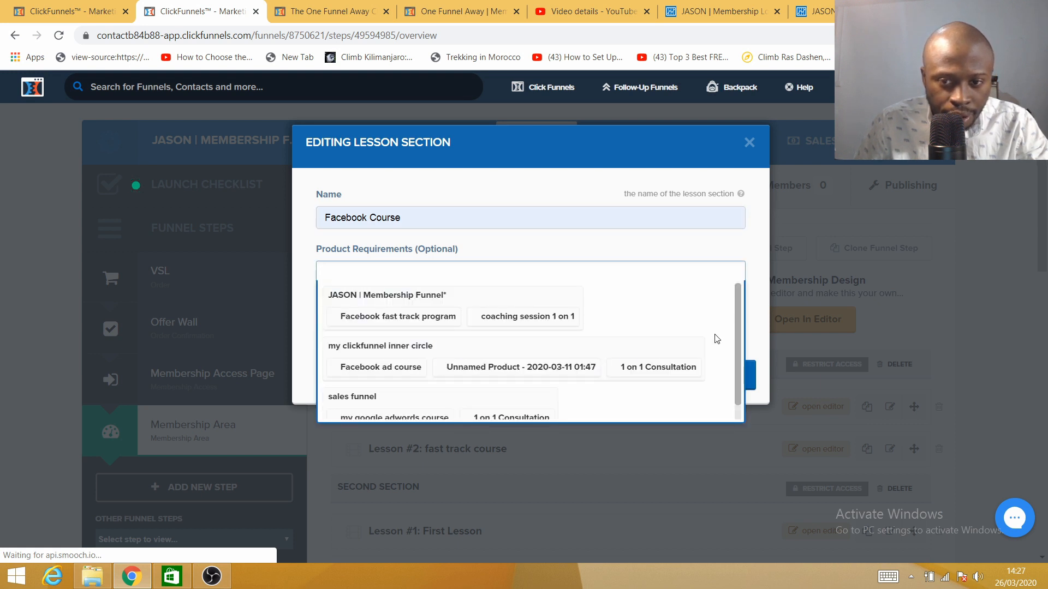
pyautogui.moveTo(740, 339); pyautogui.dragTo(738, 372)
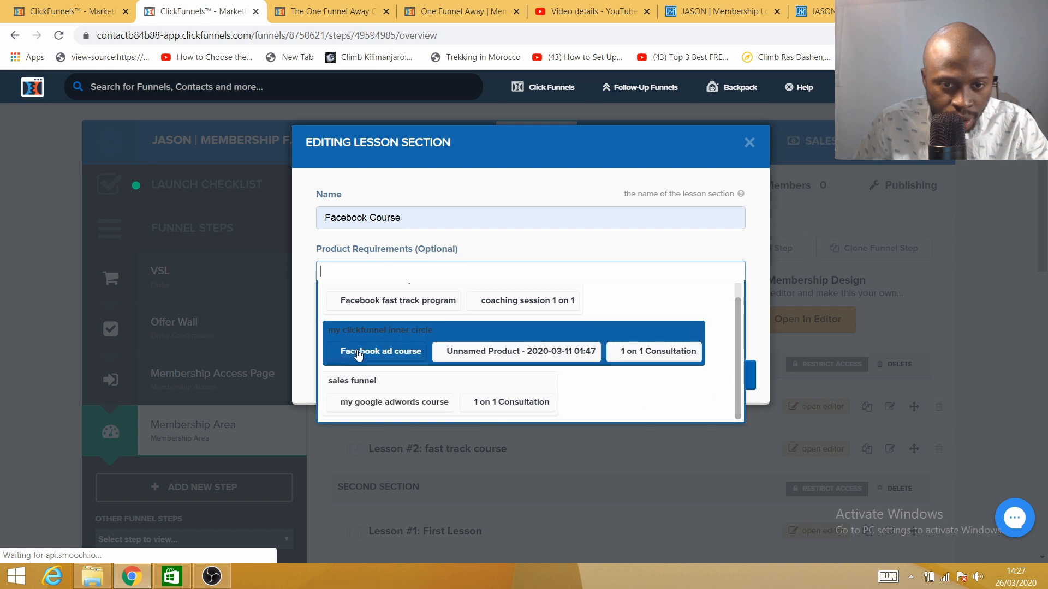
pyautogui.scroll(1, 374, 327)
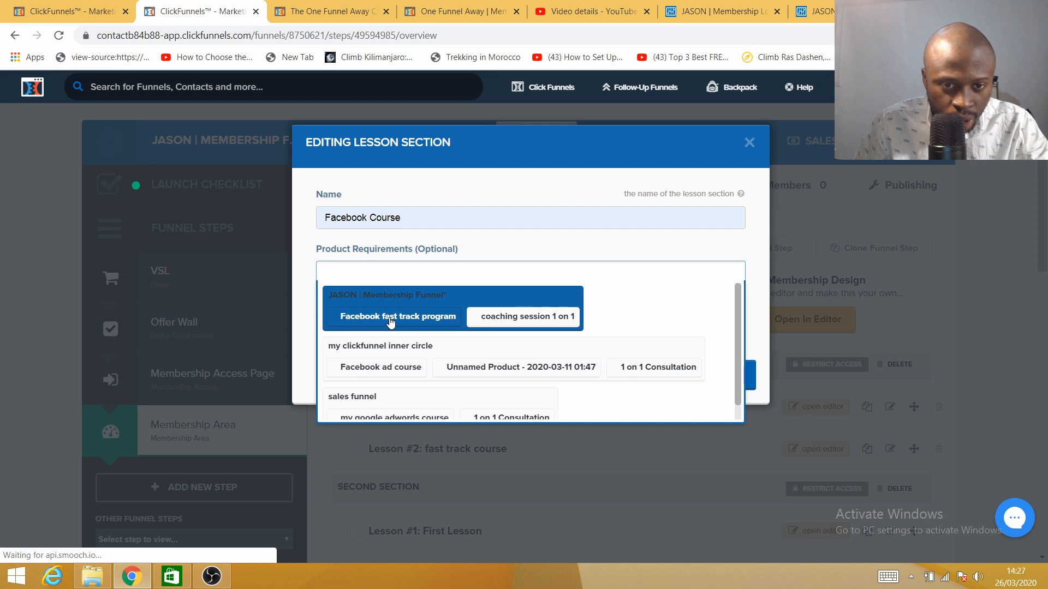
pyautogui.click(390, 319)
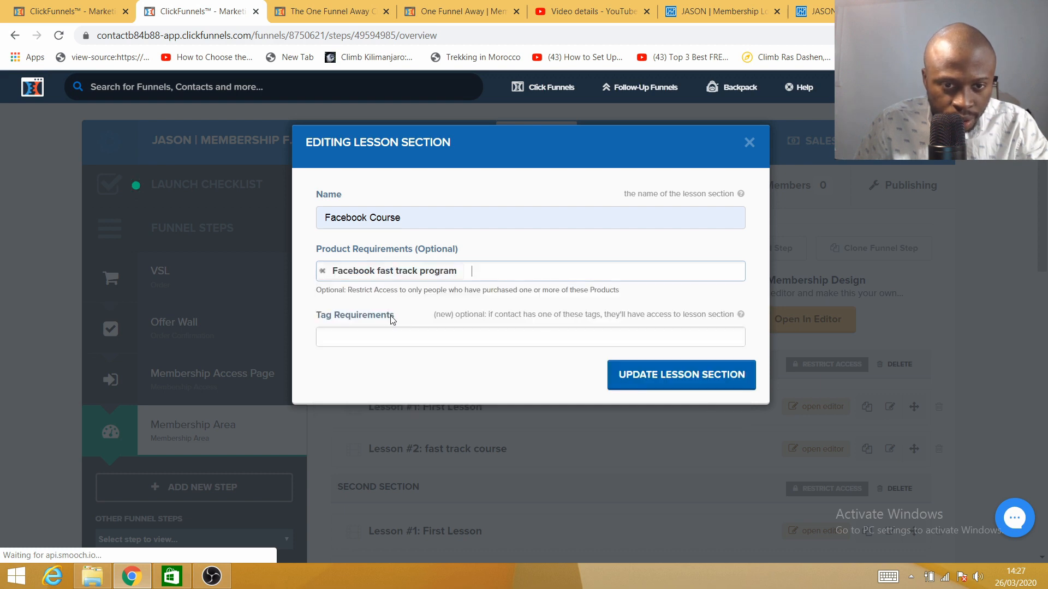
pyautogui.click(683, 376)
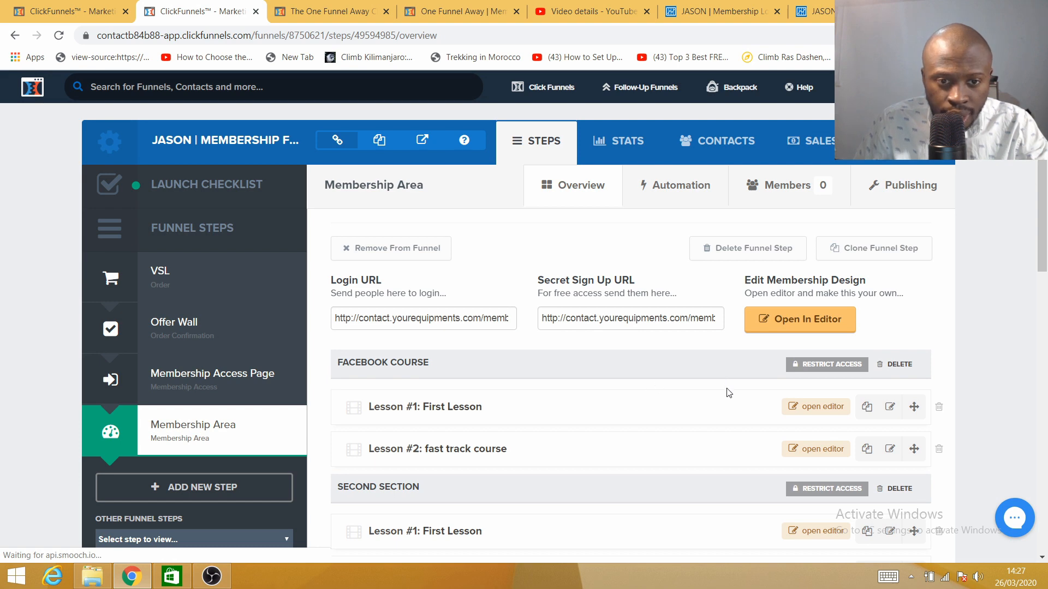
# Restrict the second section to buyers of coaching session 1 on 1 and update the lesson section
pyautogui.scroll(-1, 728, 393)
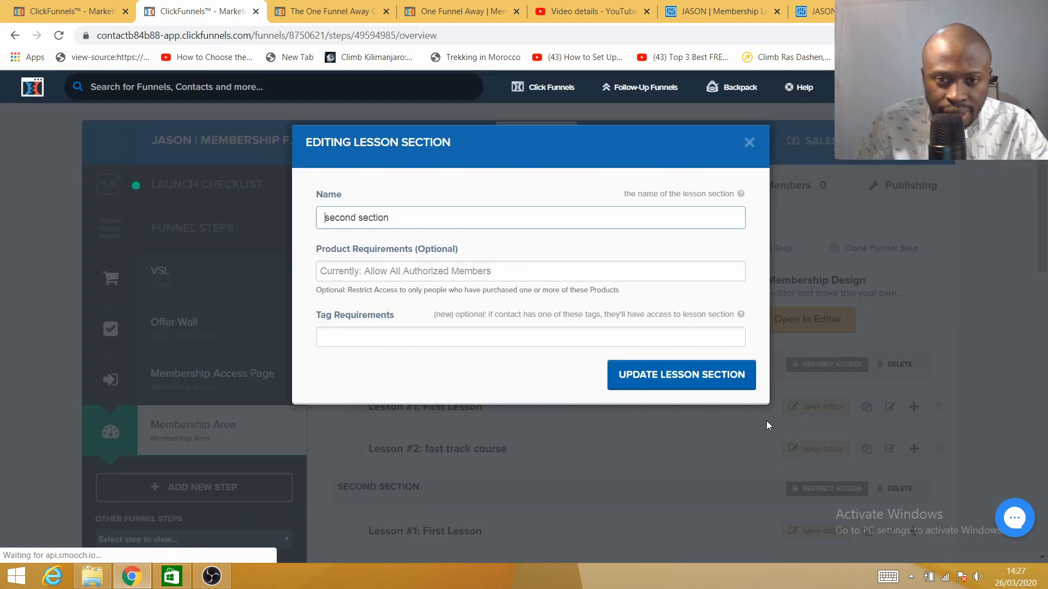
pyautogui.click(557, 271)
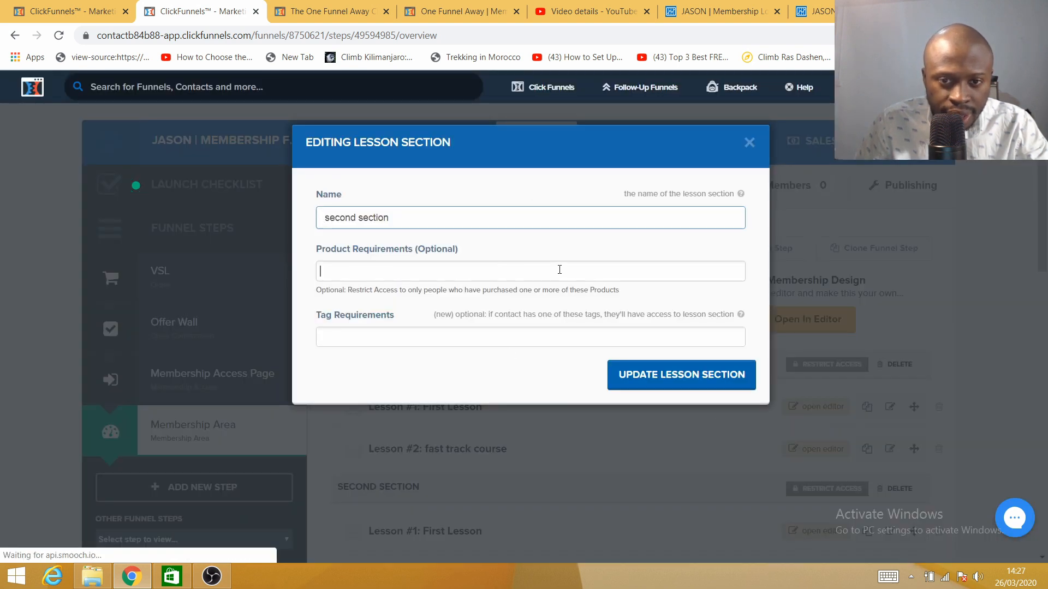
pyautogui.click(518, 317)
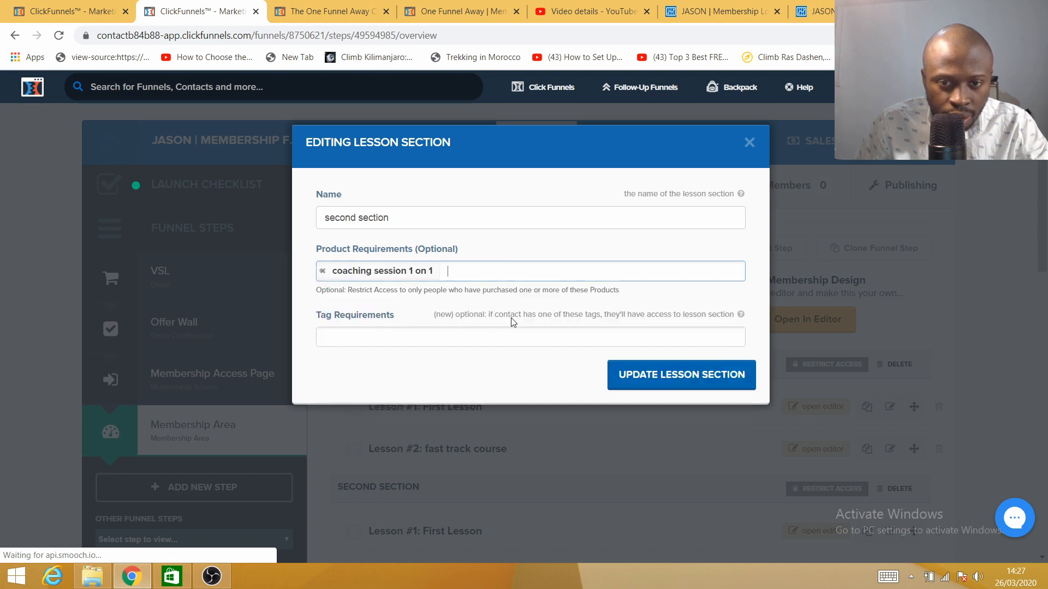
pyautogui.click(682, 380)
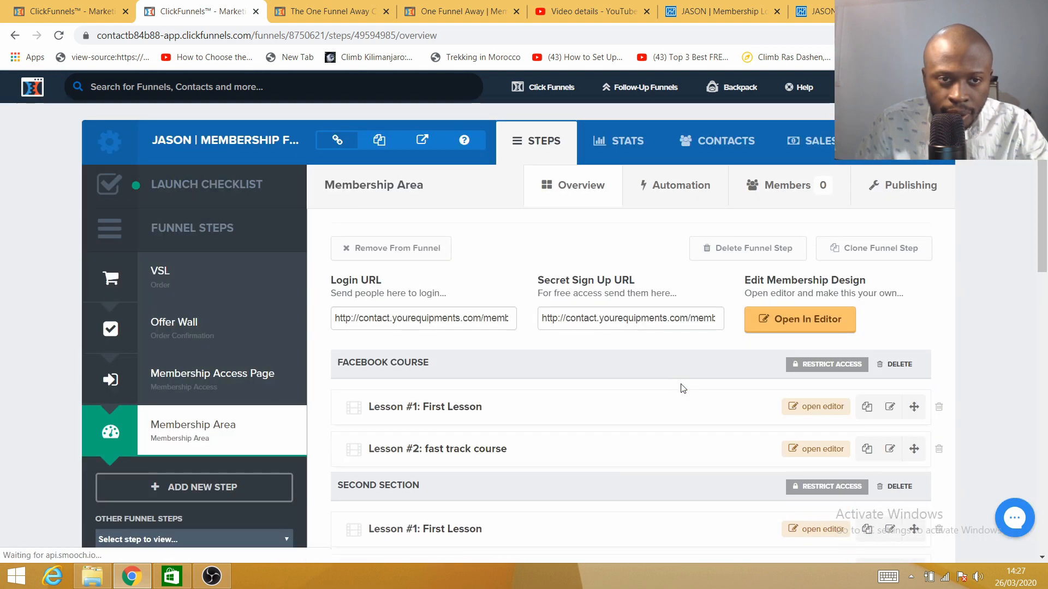
# Reopen the second section's access restrictions to check its product requirement, then close them without changes
pyautogui.scroll(-3, 524, 420)
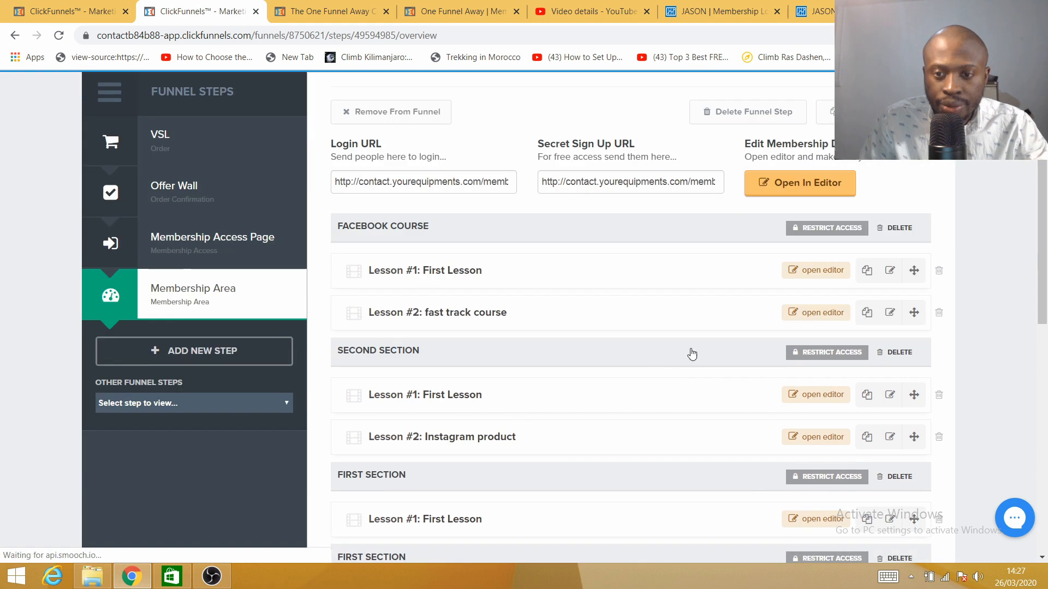
pyautogui.click(825, 353)
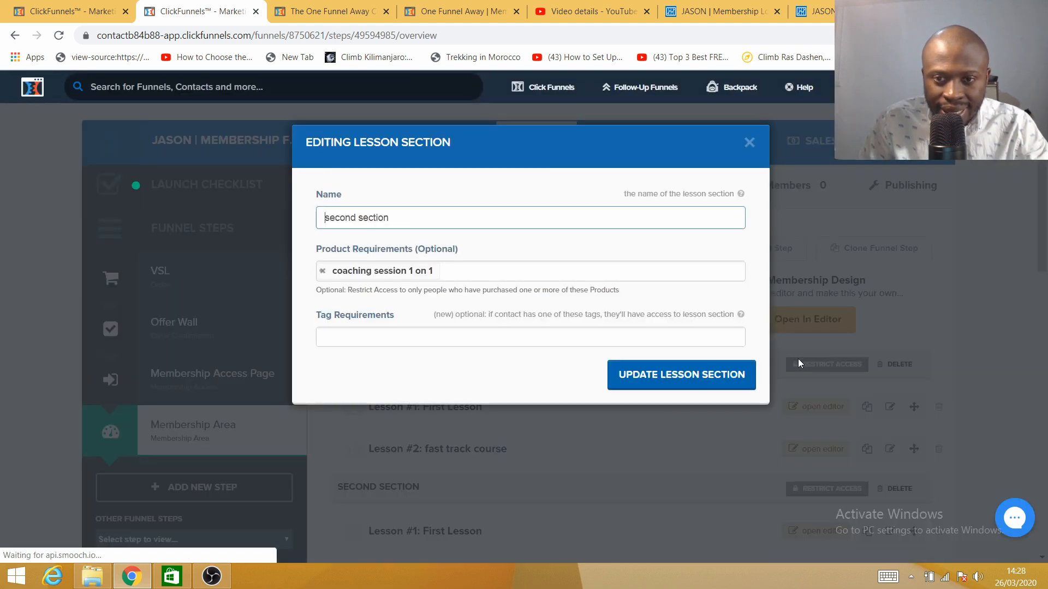
pyautogui.click(749, 142)
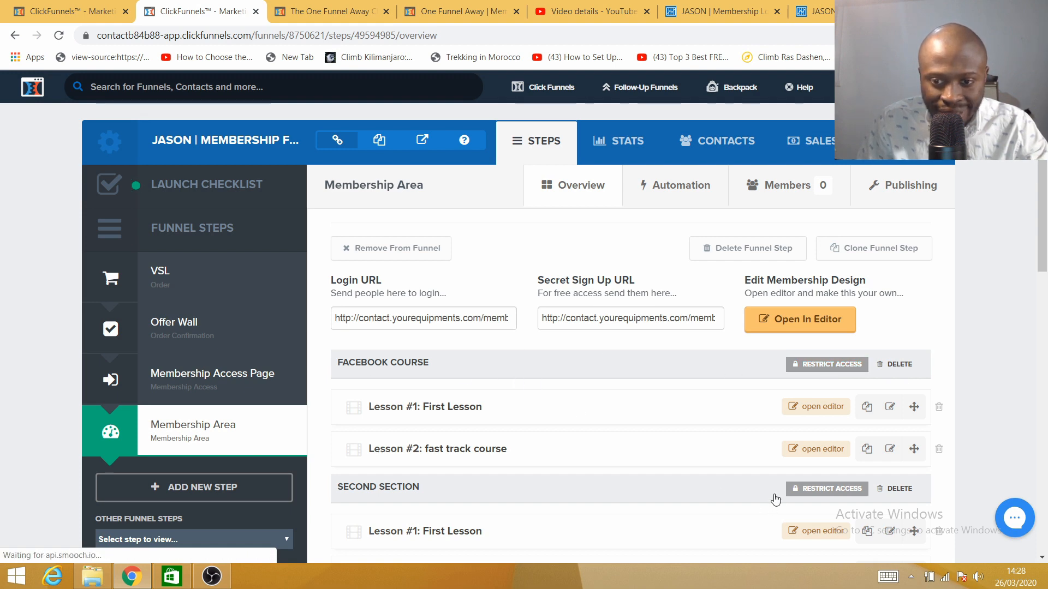
# Review the list of lesson sections and lessons in the Membership Area, down to the options for adding new ones
pyautogui.scroll(-3, 772, 497)
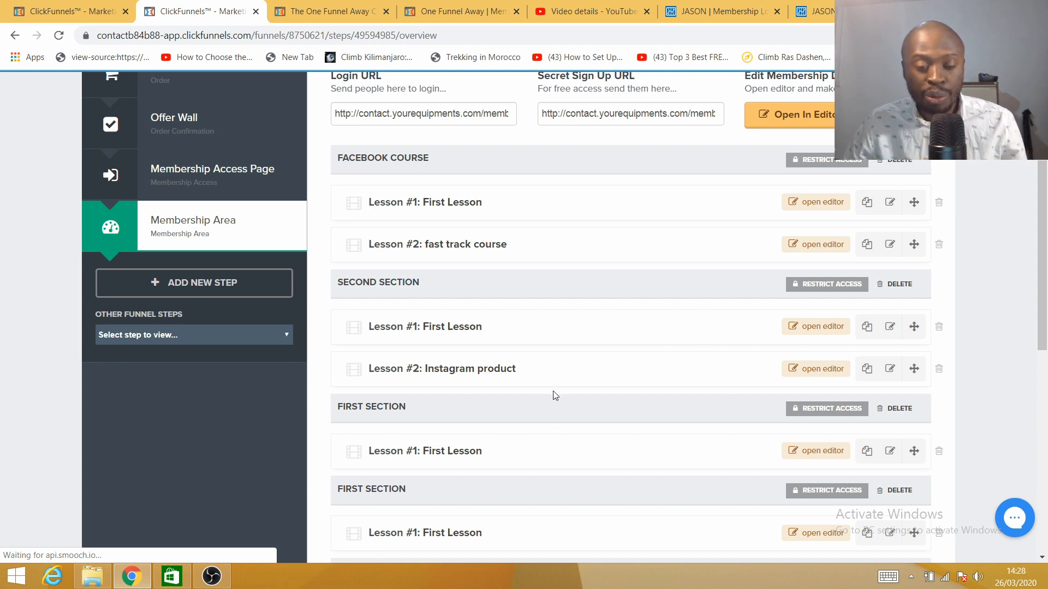
pyautogui.scroll(-15, 555, 395)
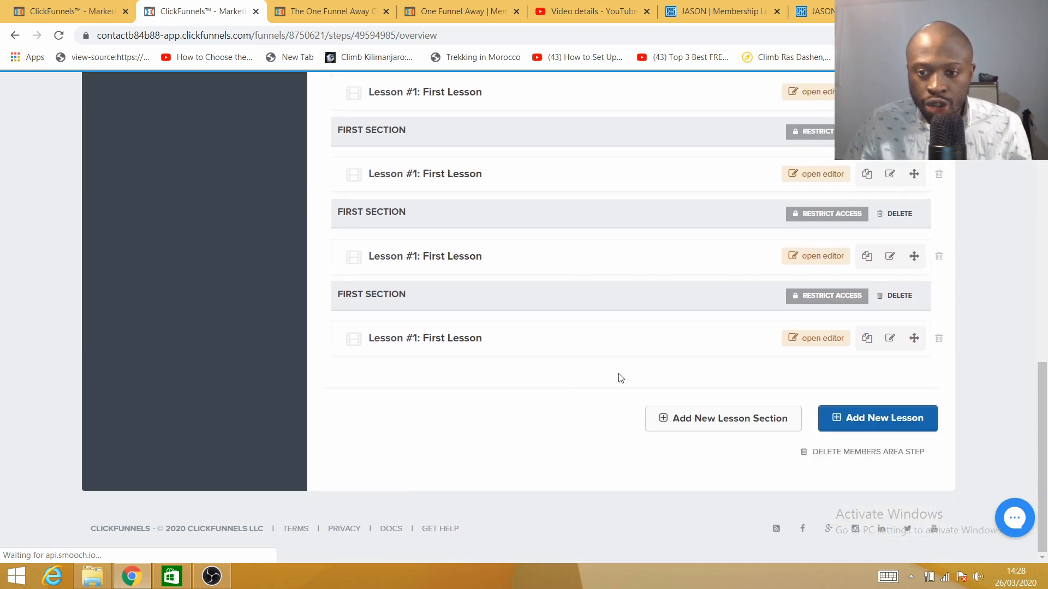
pyautogui.scroll(4, 500, 398)
pyautogui.scroll(-2, 683, 384)
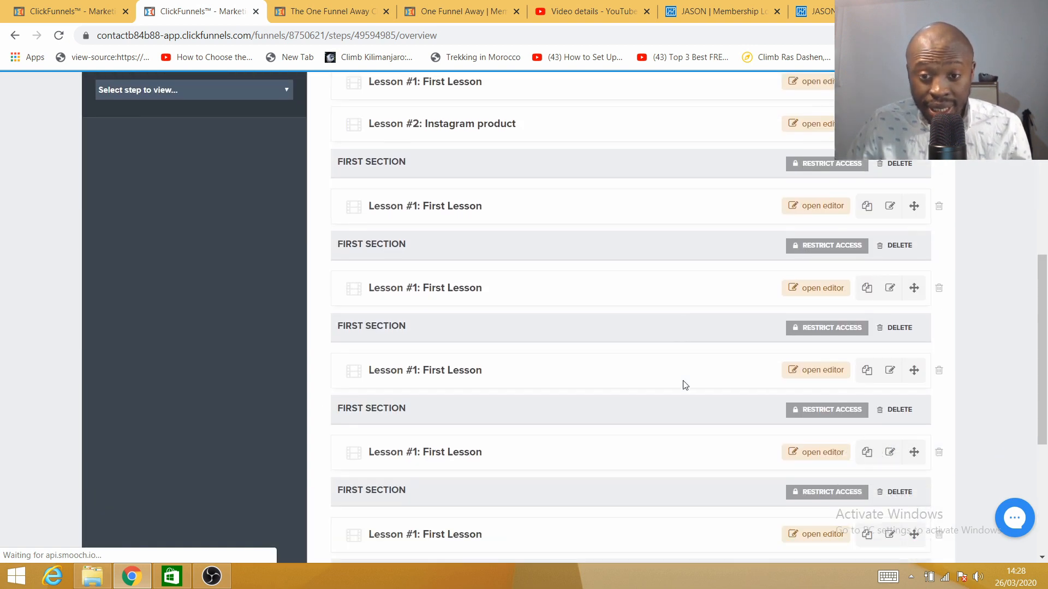
pyautogui.scroll(-2, 665, 401)
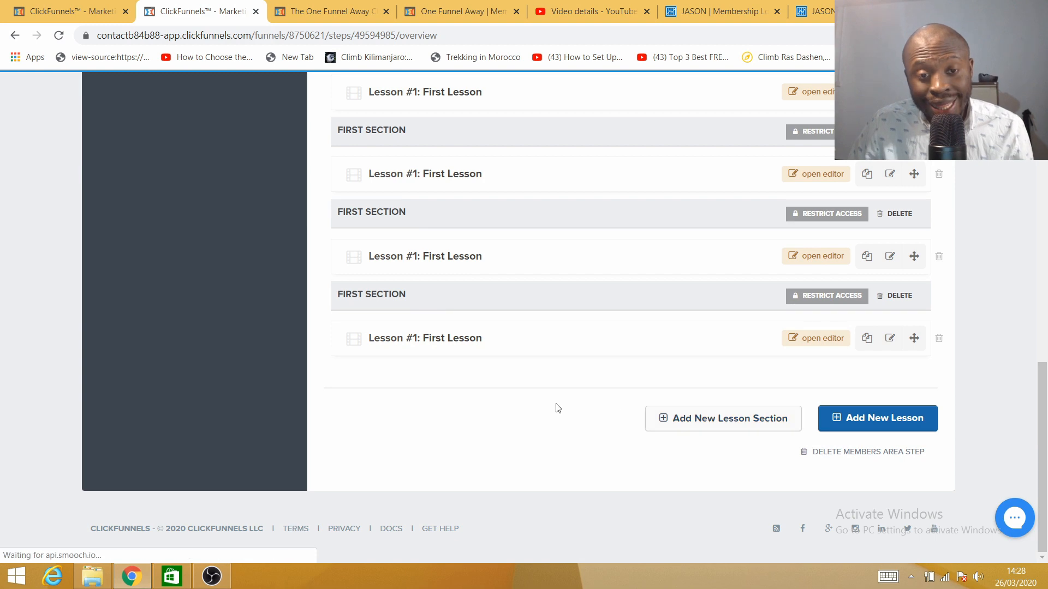
pyautogui.scroll(15, 543, 421)
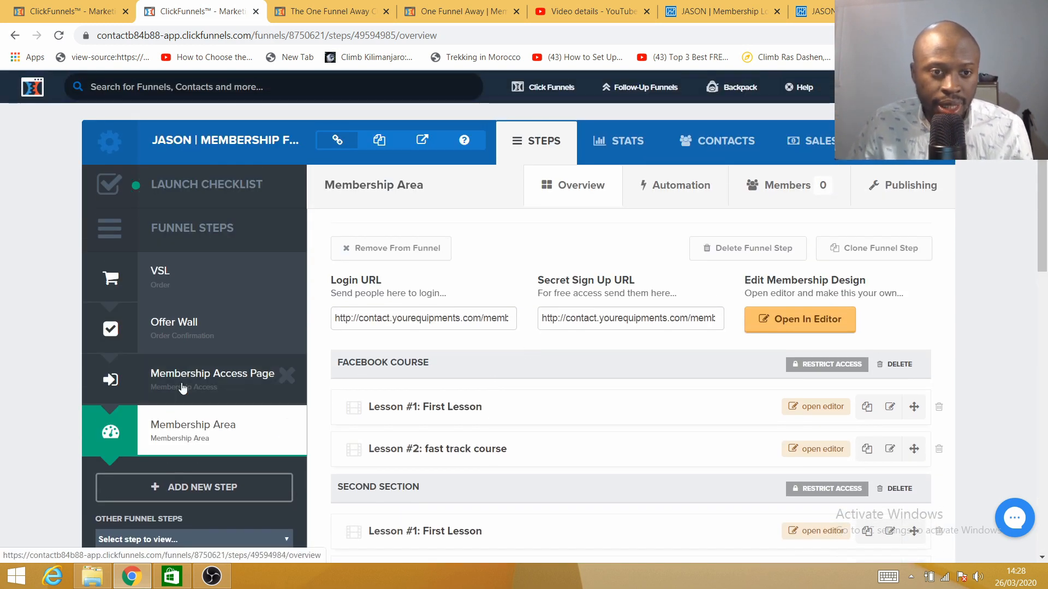
# Open the VSL order page in the editor and examine its video row, Add To Cart button and secrets section
pyautogui.click(188, 288)
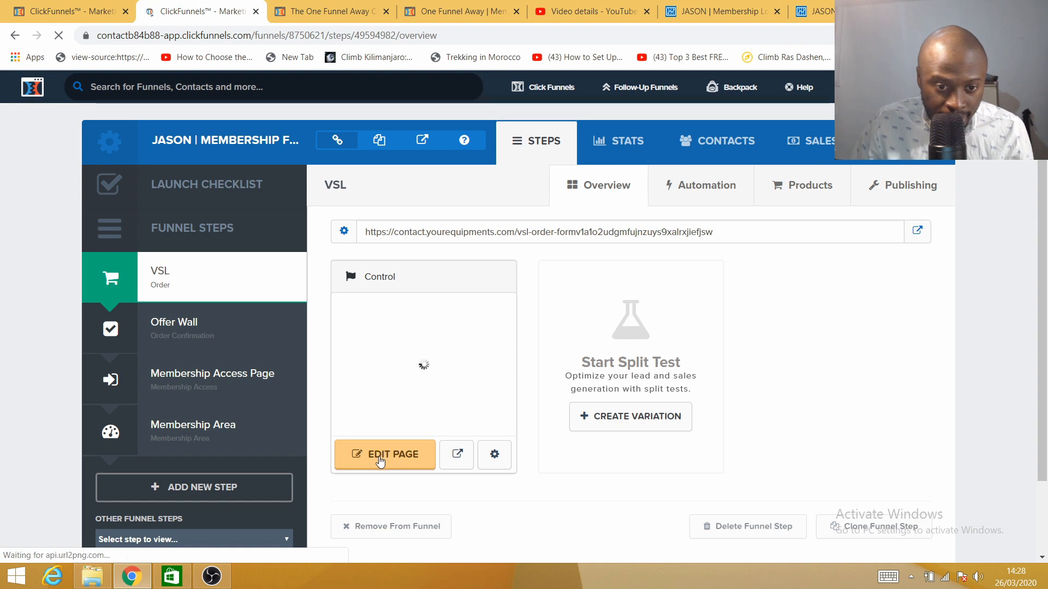
pyautogui.click(378, 463)
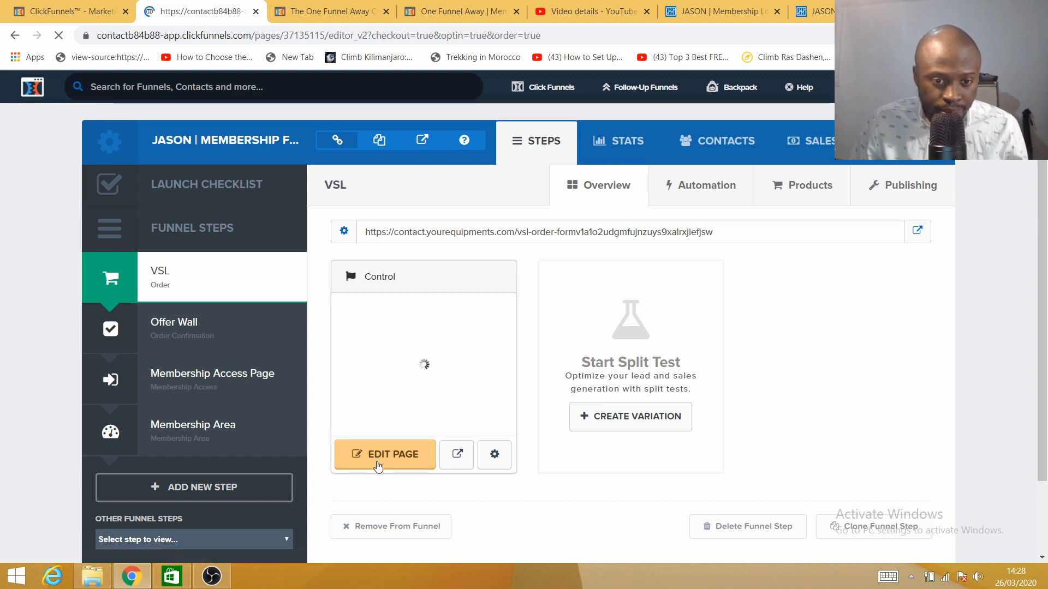
pyautogui.scroll(-6, 463, 429)
pyautogui.scroll(-10, 463, 428)
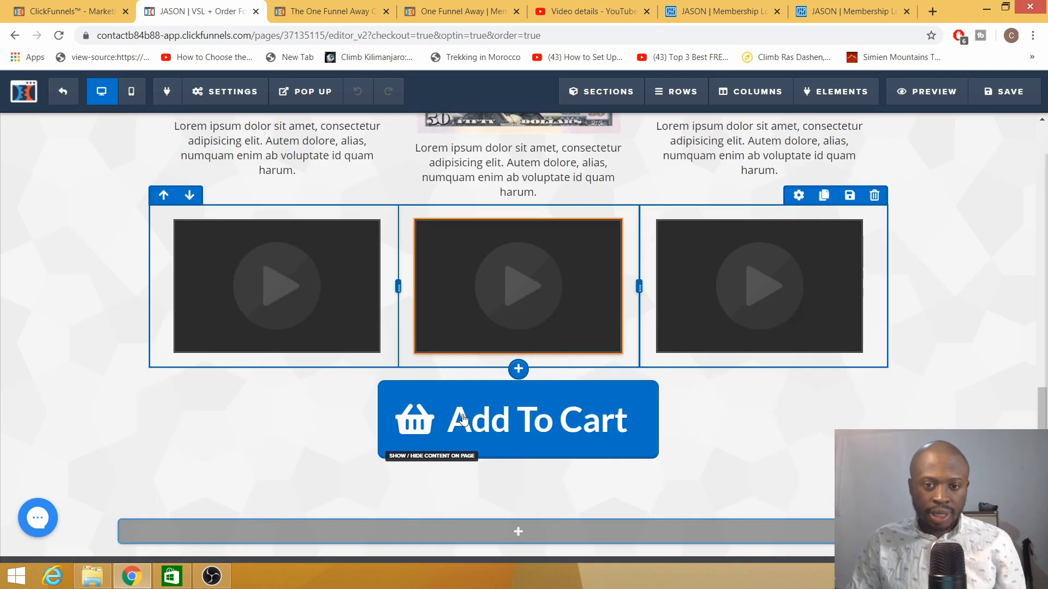
pyautogui.scroll(5, 443, 436)
pyautogui.scroll(3, 613, 267)
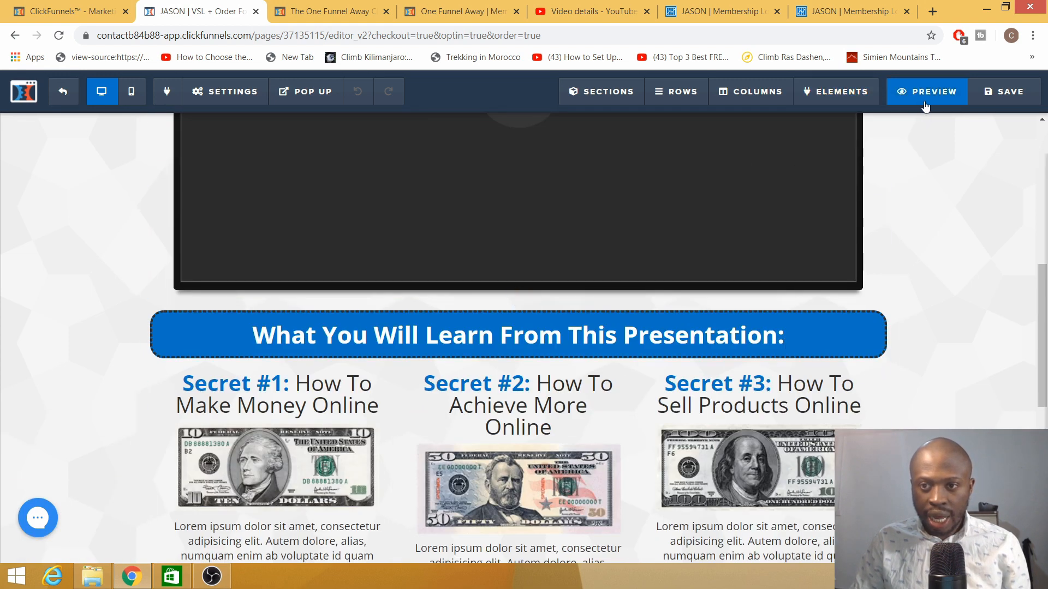
# Preview the VSL page, examine its contact, shipping, payment and order bump areas through Add To Cart, and return to the editor
pyautogui.click(926, 92)
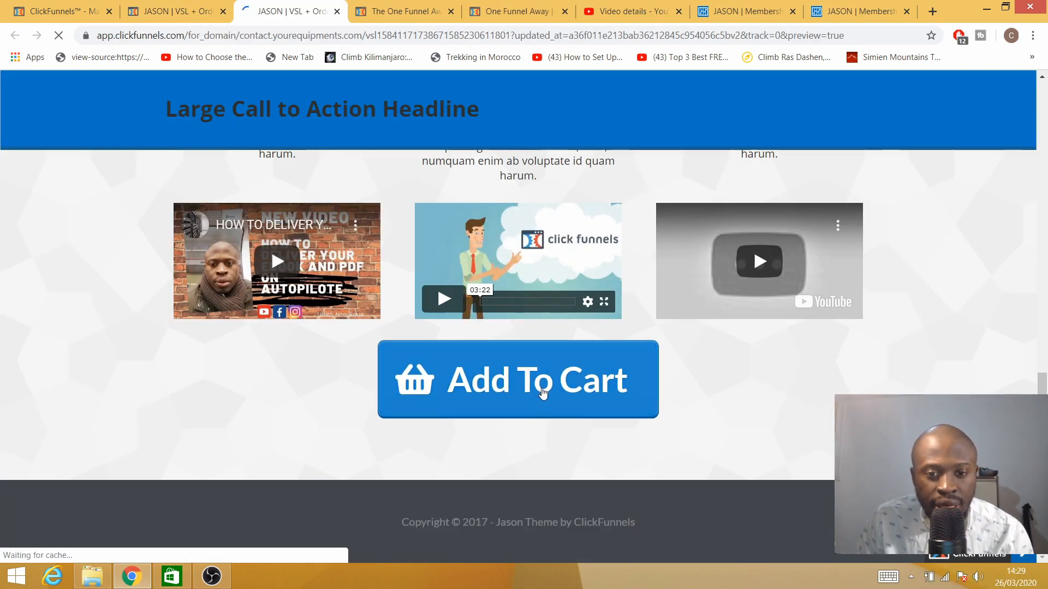
pyautogui.click(538, 410)
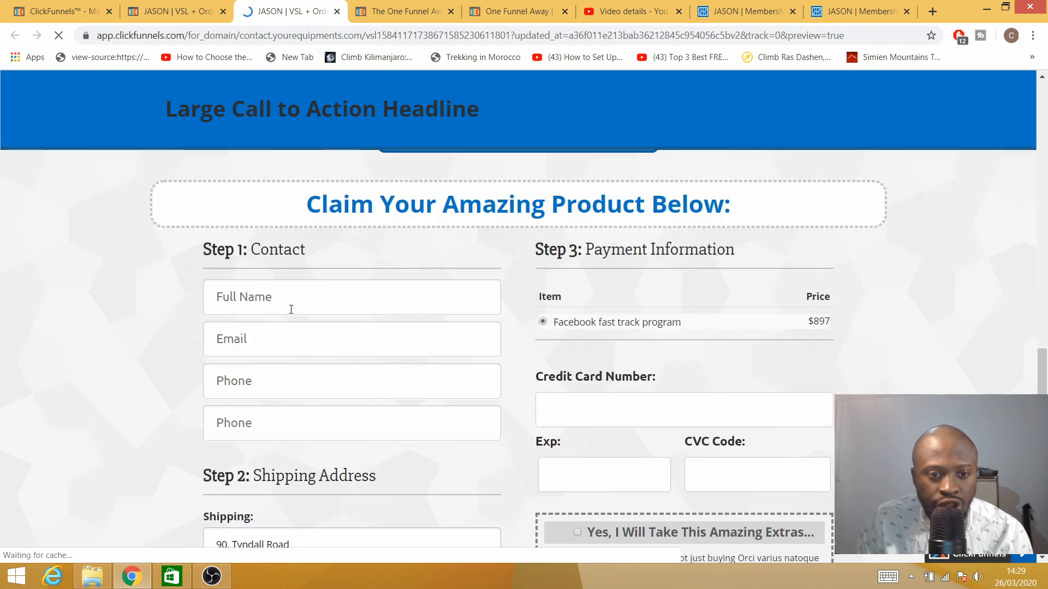
pyautogui.click(287, 301)
pyautogui.click(143, 356)
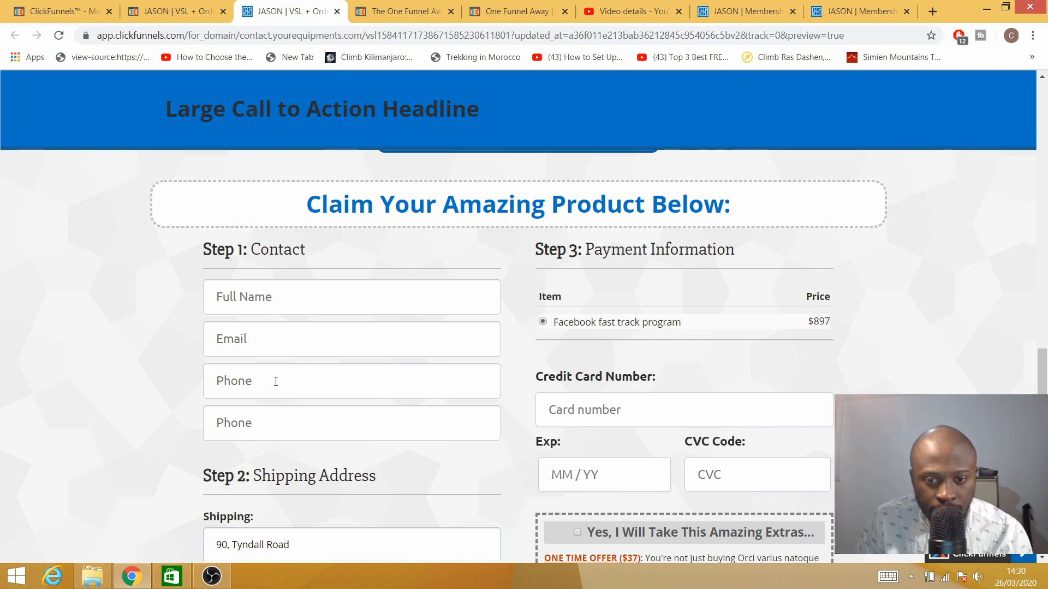
pyautogui.scroll(-1, 273, 379)
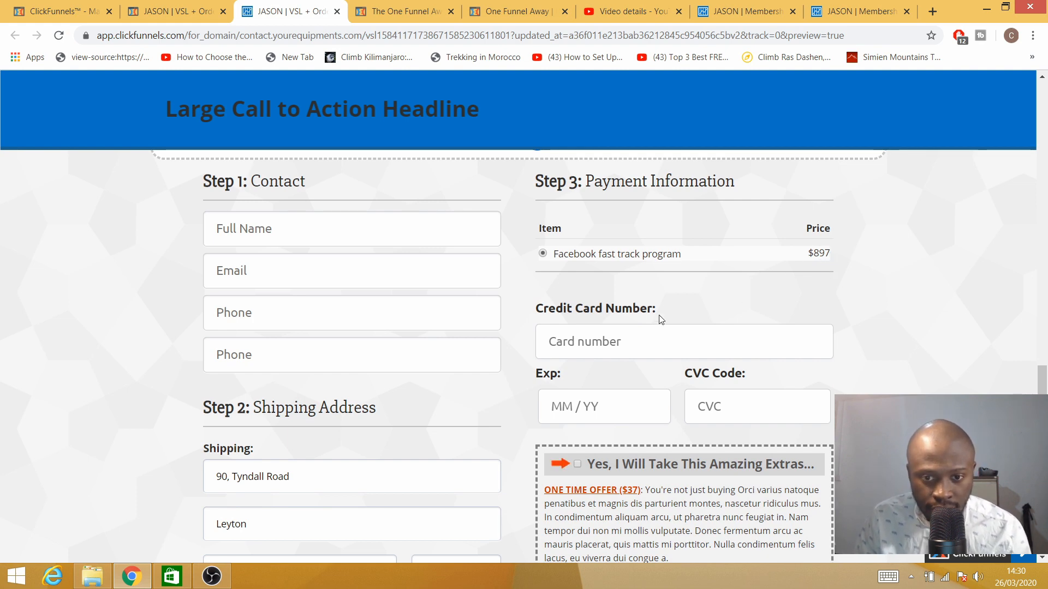
pyautogui.scroll(-5, 390, 355)
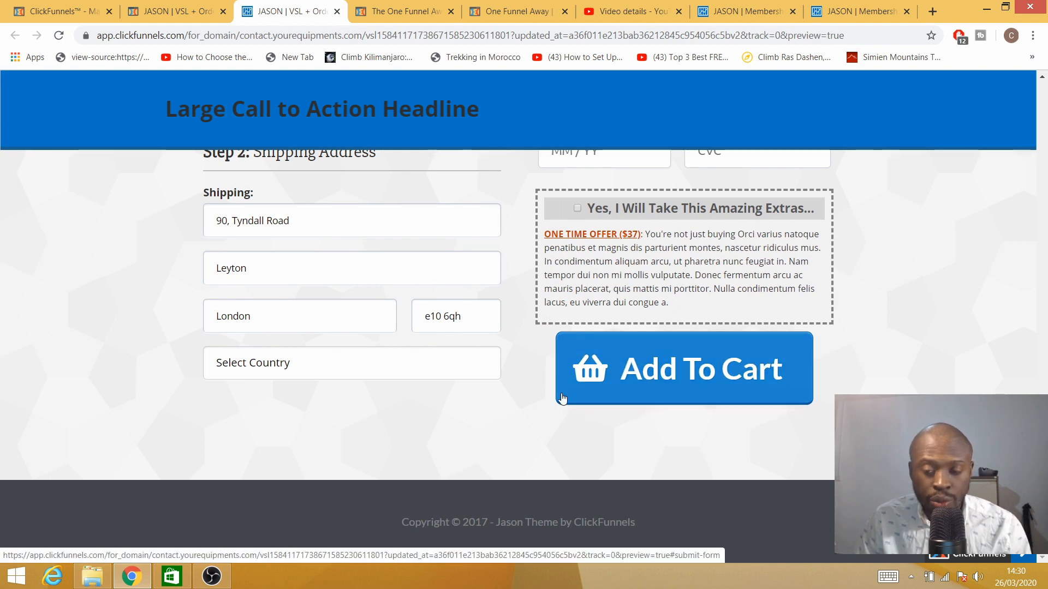
pyautogui.click(165, 20)
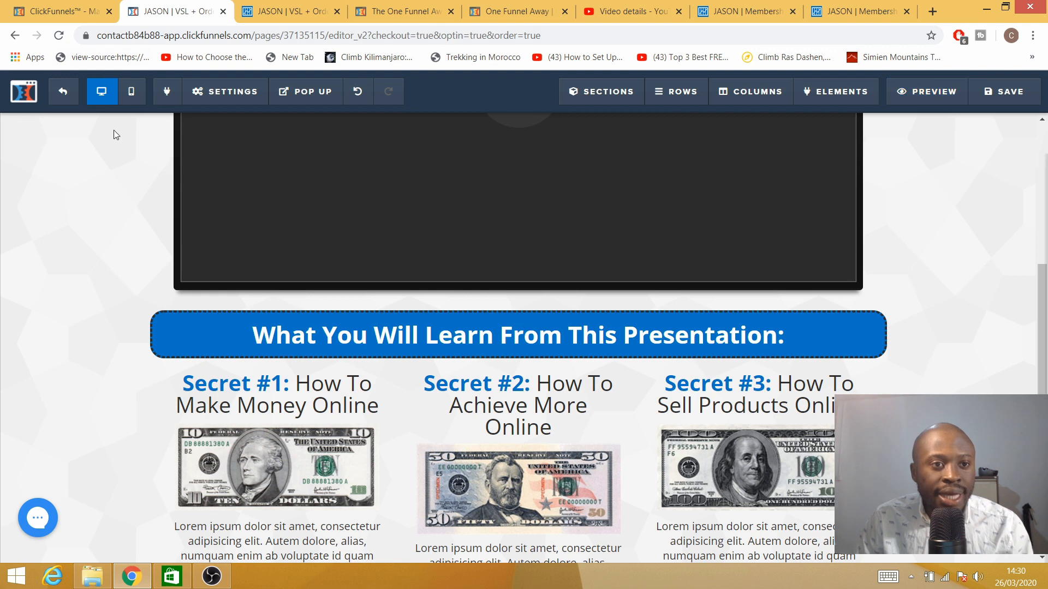